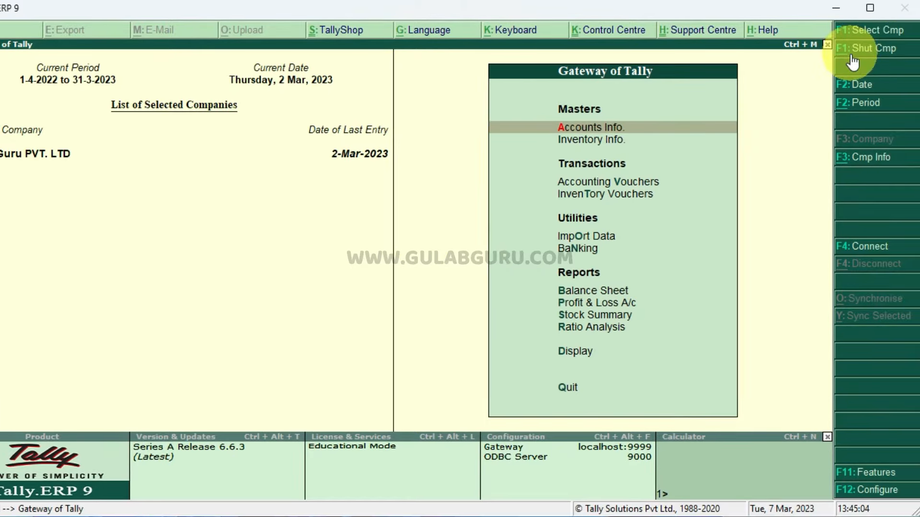
- Shut the open company and start creating a new company named GODOWN, keeping the same mailing name
click(885, 55)
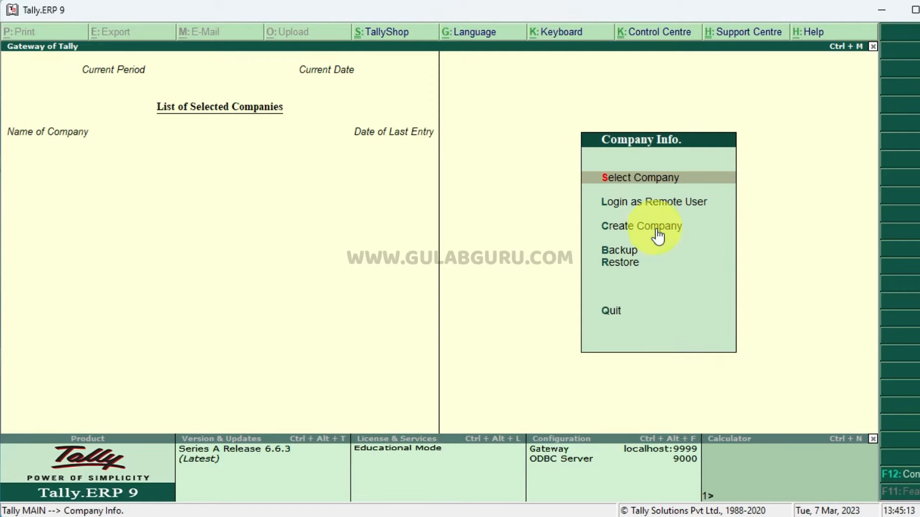
key(Down)
key(Down)
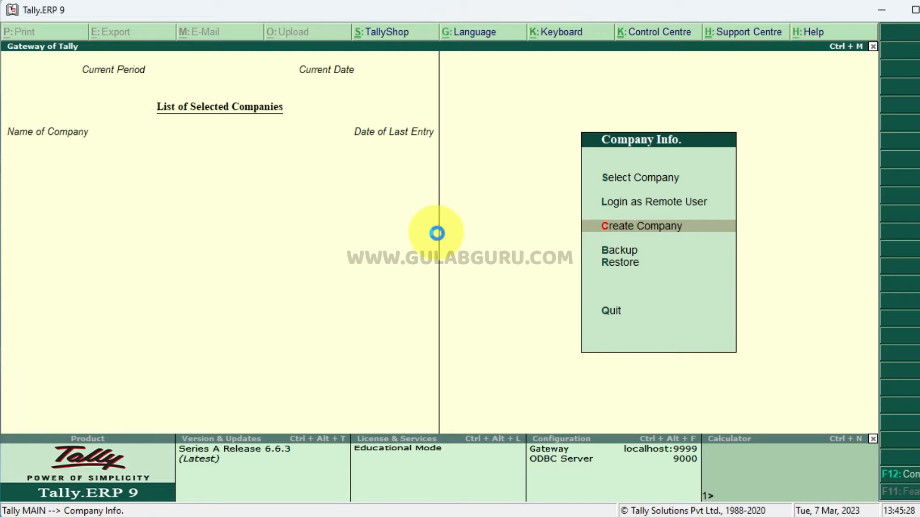
key(Return)
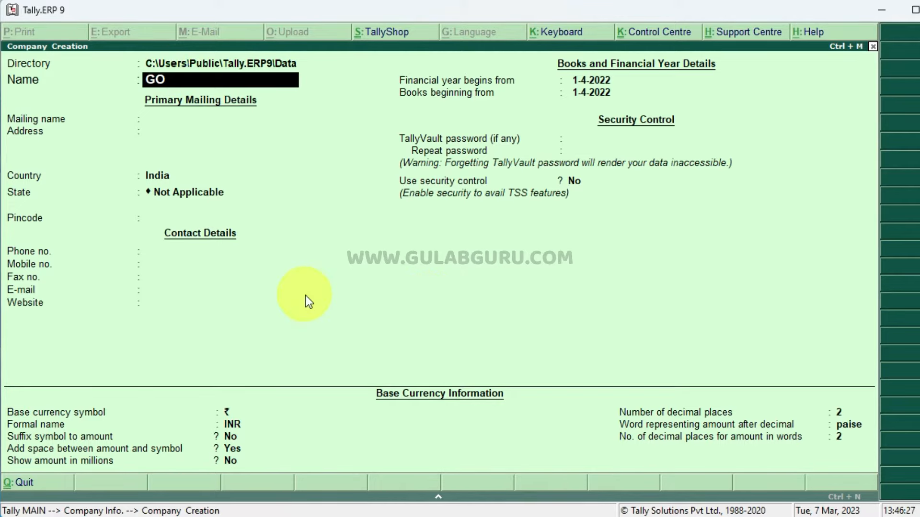
text(GODOWN)
key(Return)
key(Return)
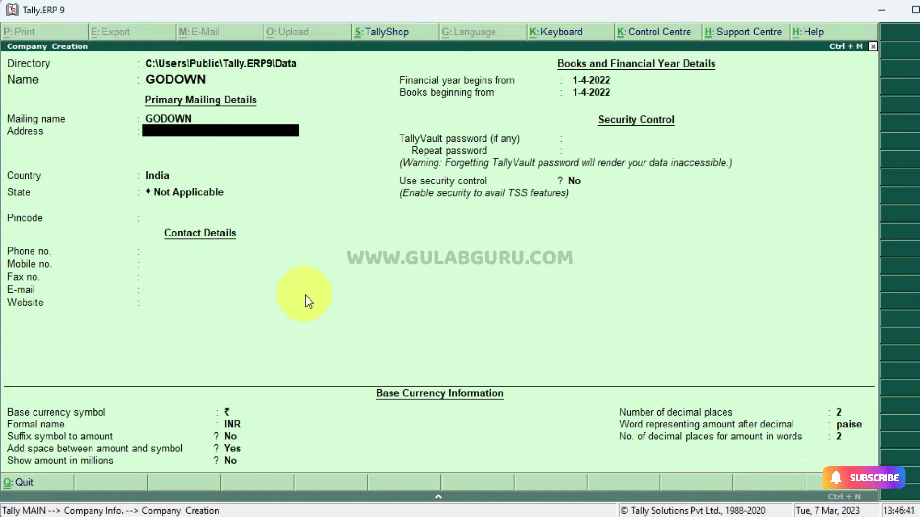
- Enter the company's three-line mailing address
text(AMBEDKAR)
key(Return)
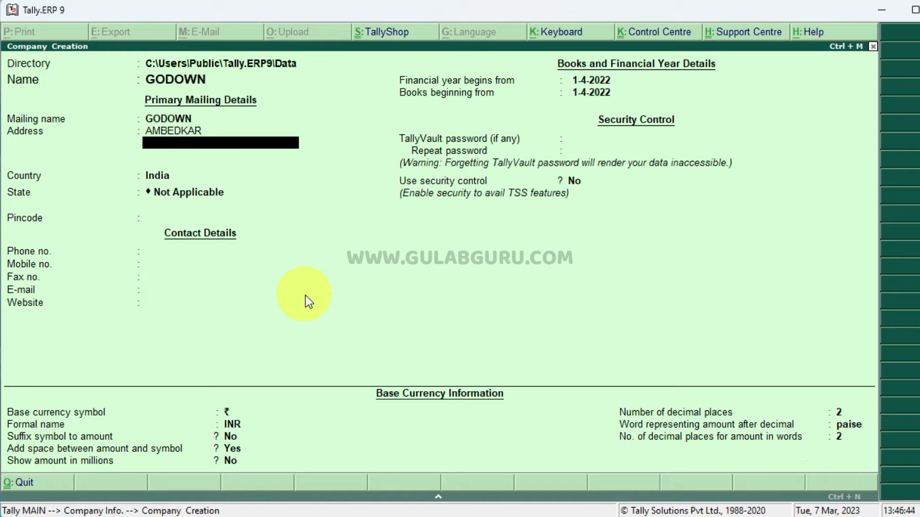
text(CHAUK)
key(Return)
text(A)
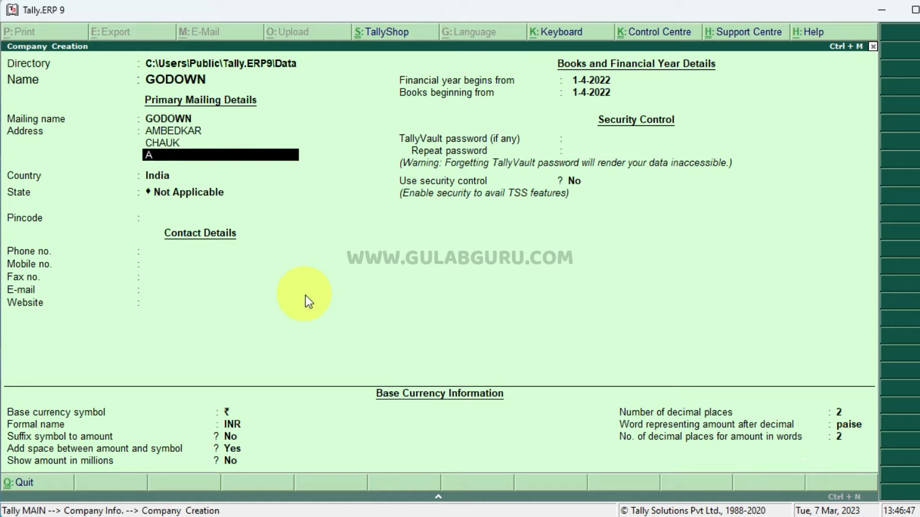
text(MAG)
key(BackSpace)
key(BackSpace)
key(BackSpace)
text(ZAMGARH)
key(Return)
- Keep India as the company's country, set the state to Uttar Pradesh and leave the pincode blank
key(Return)
key(Return)
text(U)
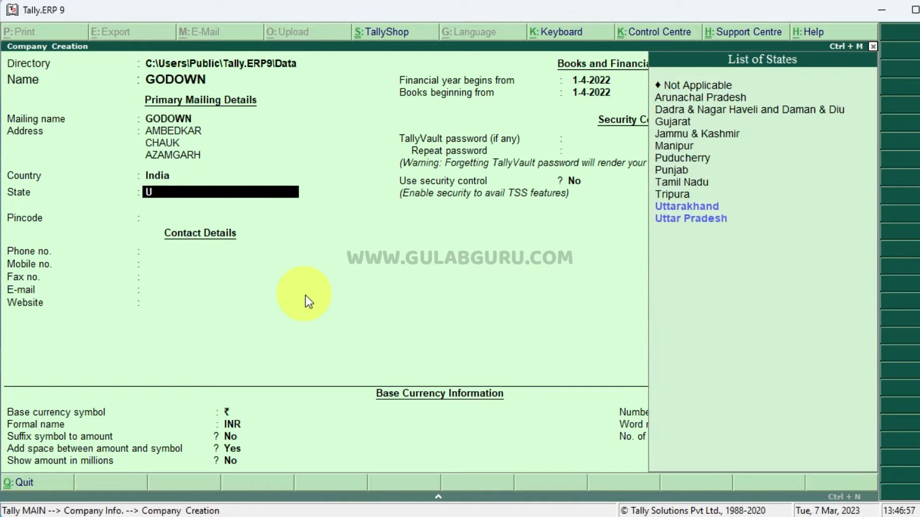
text(t)
key(Down)
key(Return)
key(Return)
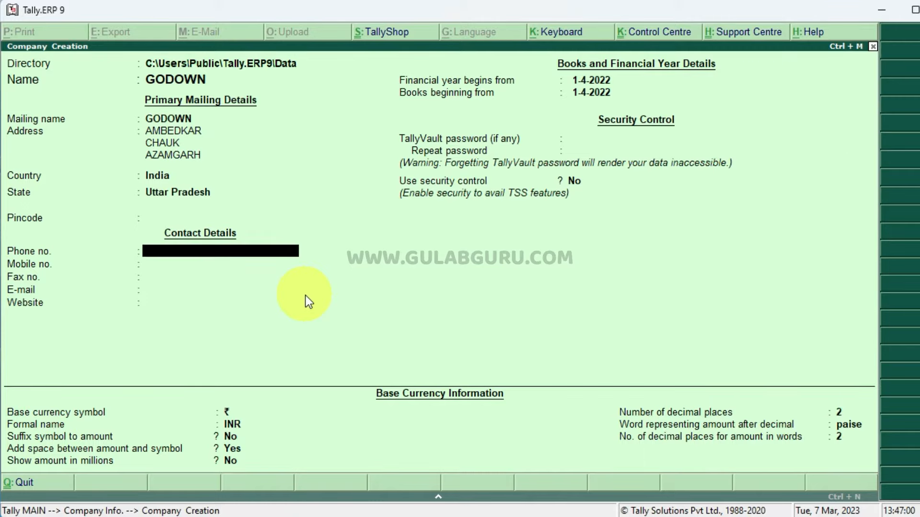
- Leave the contact details blank, keep the default financial year, security and currency settings, and accept the company creation
key(Return)
key(Return)
key(Return)
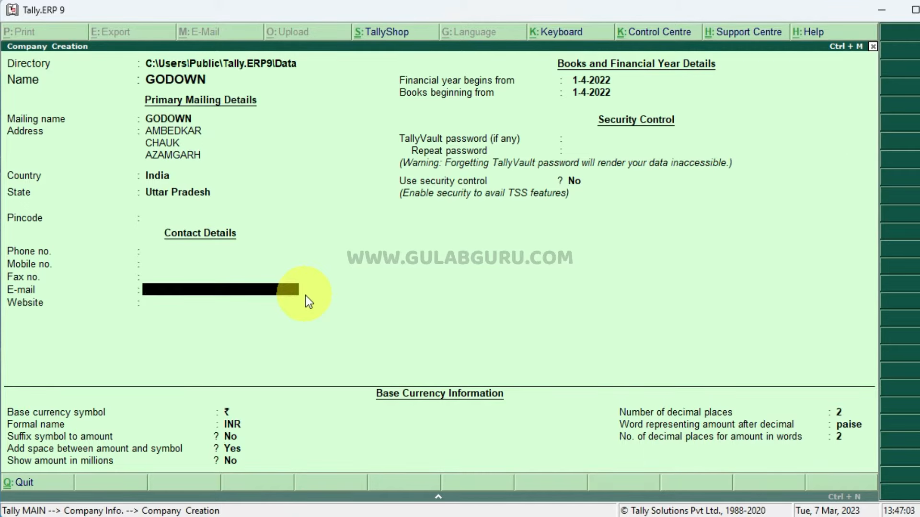
key(Return)
key(Return)
key(Return)
key(Return)
key(Return)
key(Return)
key(Return)
key(Return)
key(Return)
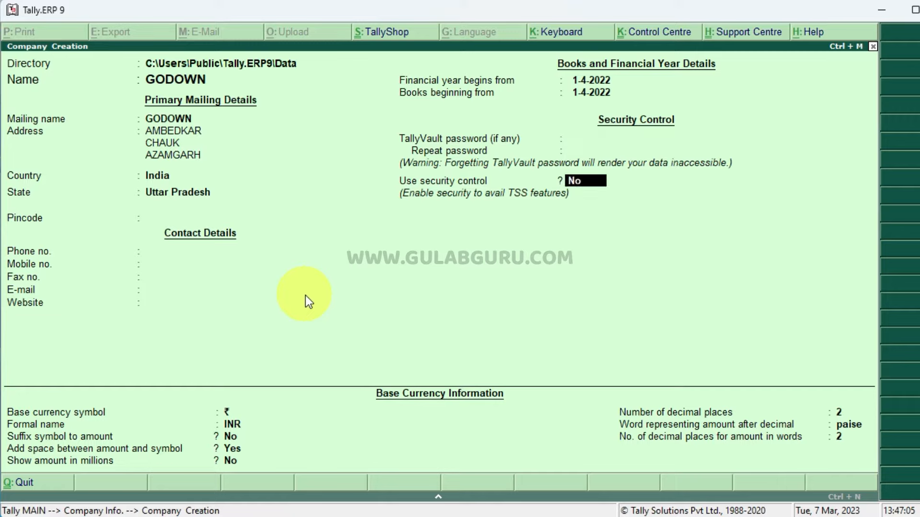
key(Return)
key(Return)
key(Return)
key(Return)
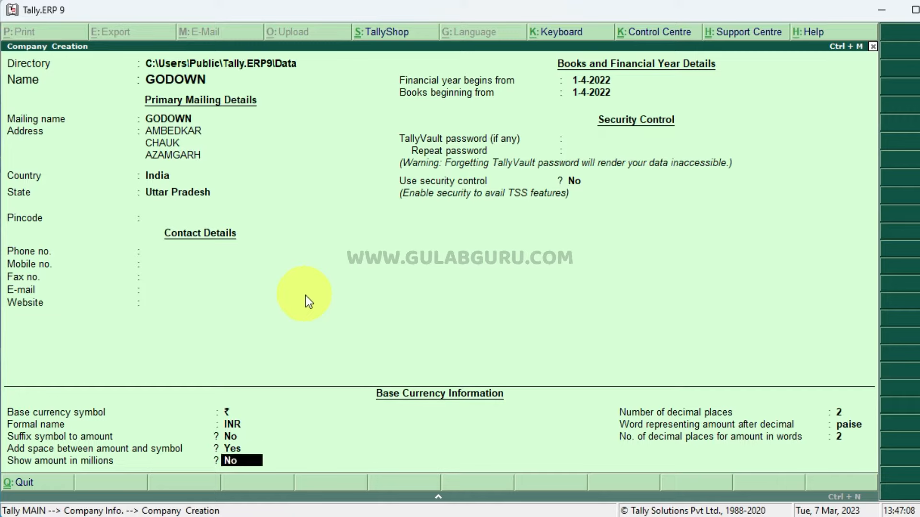
key(Return)
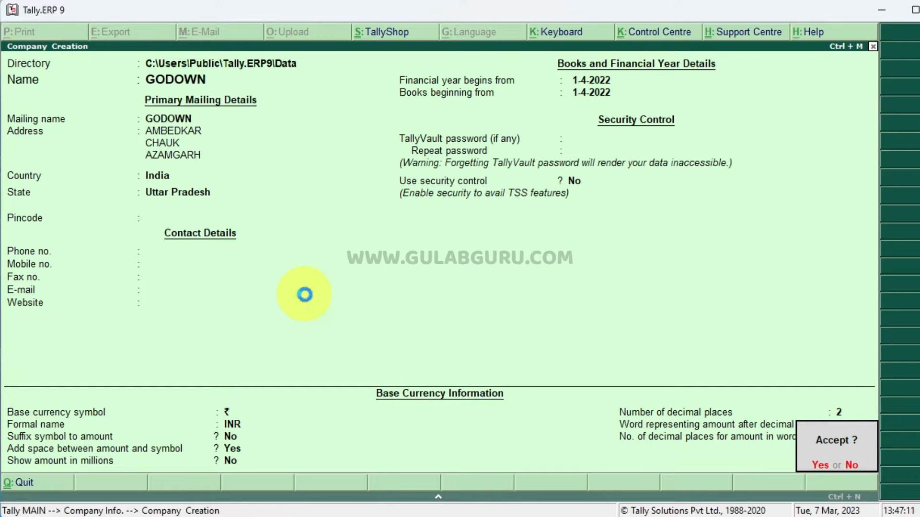
key(y)
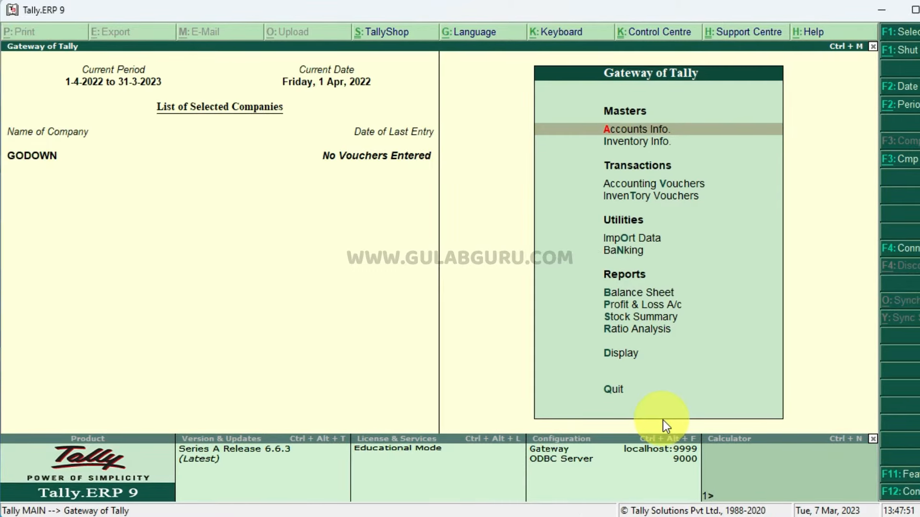
- Set Maintain multiple Godowns to Yes in the company's inventory features
key(F11)
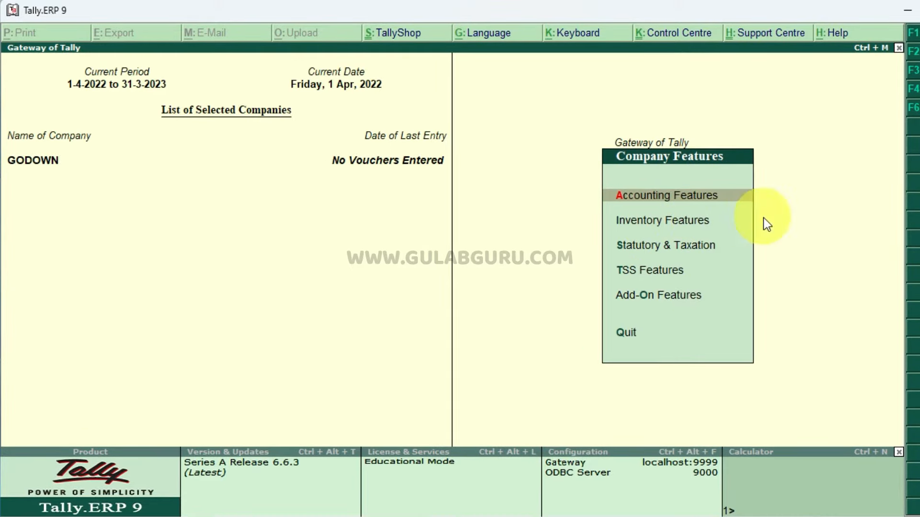
key(Down)
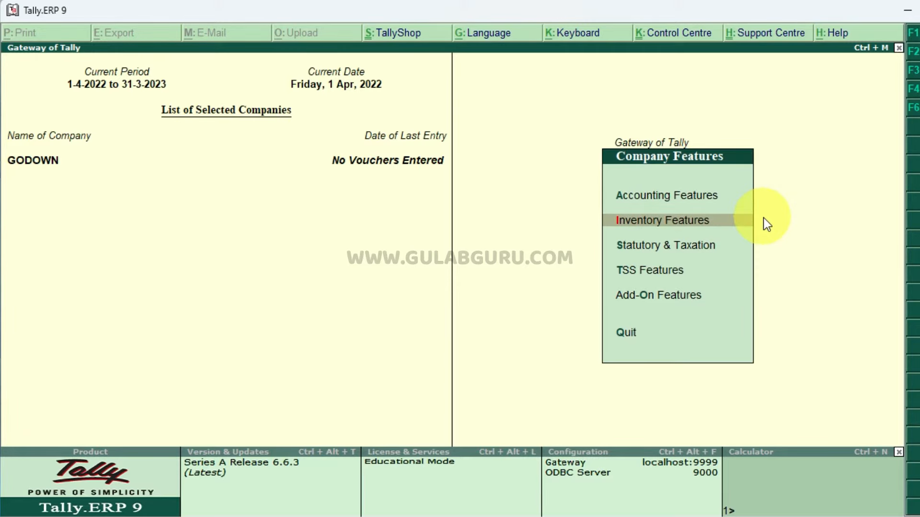
key(Return)
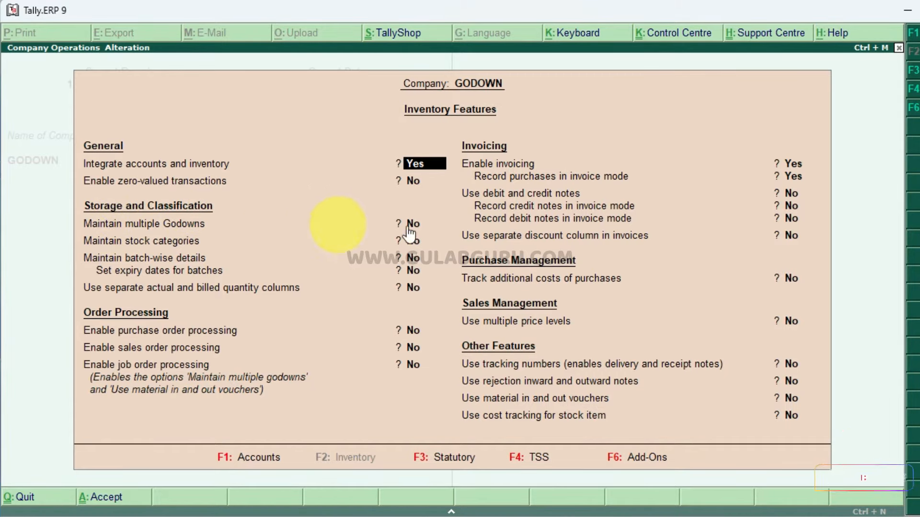
key(Return)
key(Return)
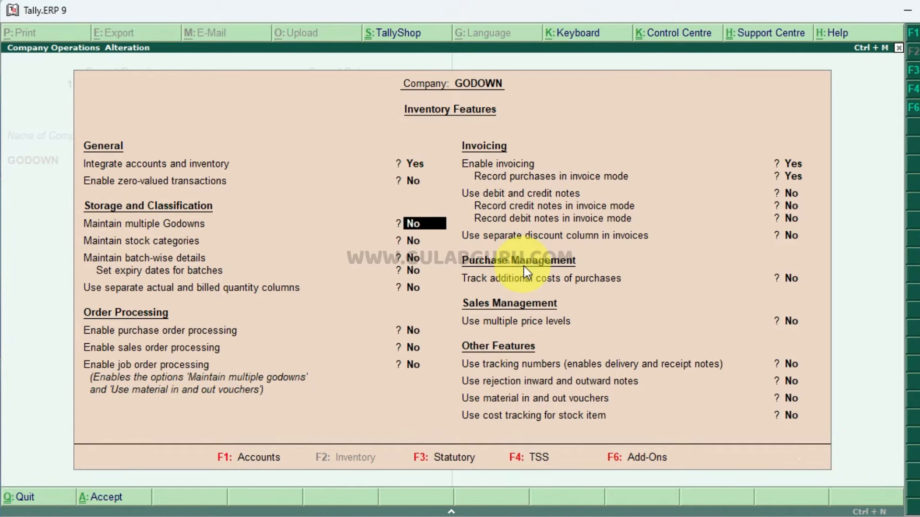
text(y)
key(Return)
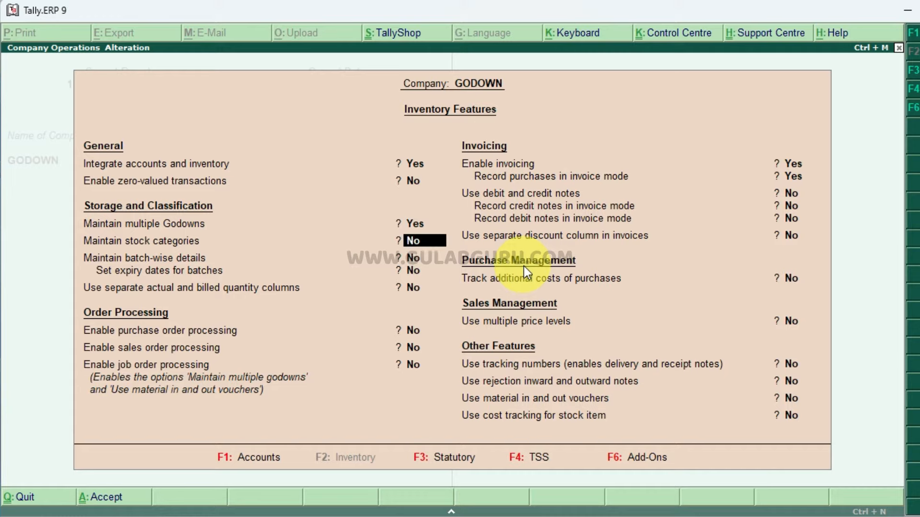
- Keep the remaining inventory features at their defaults and save them
key(Return)
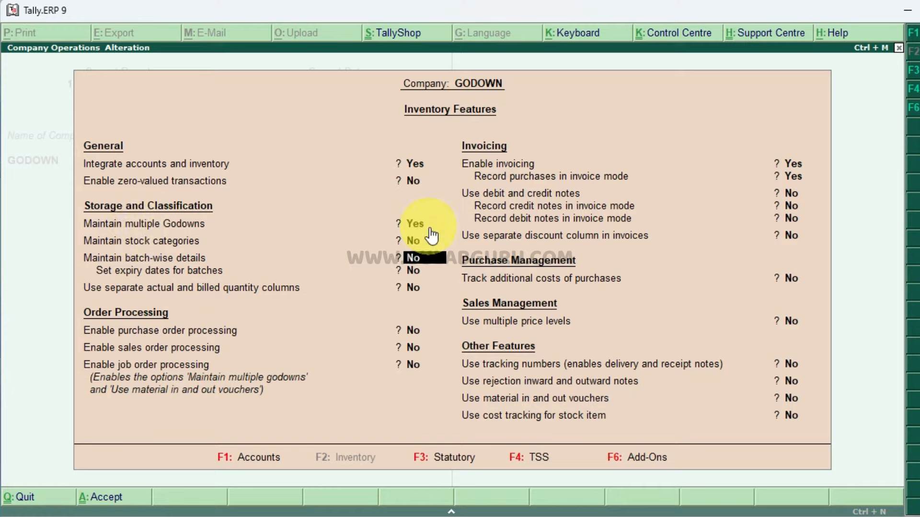
key(Return)
key(Return)
key(Return)
key(Return)
key(Return)
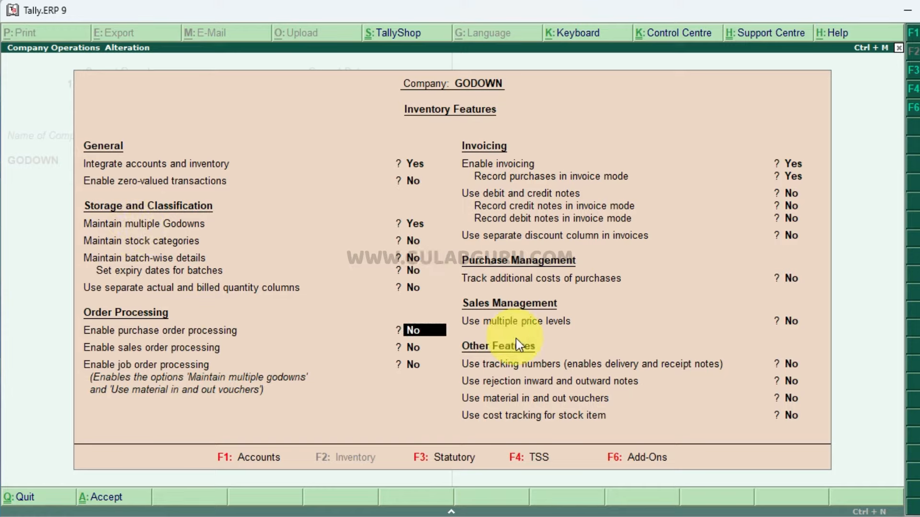
key(Return)
key(Return)
key(Return)
key(Return)
key(Return)
key(Return)
key(Return)
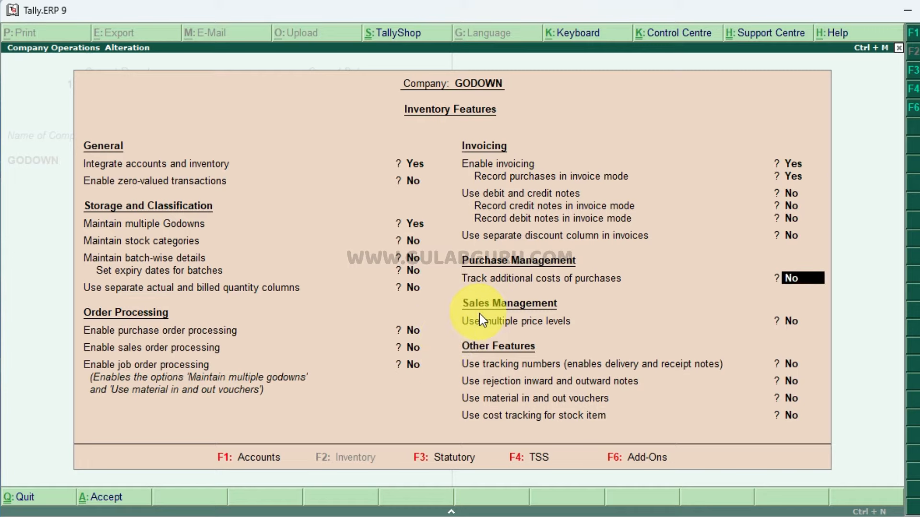
key(Return)
key(Return)
key(Return)
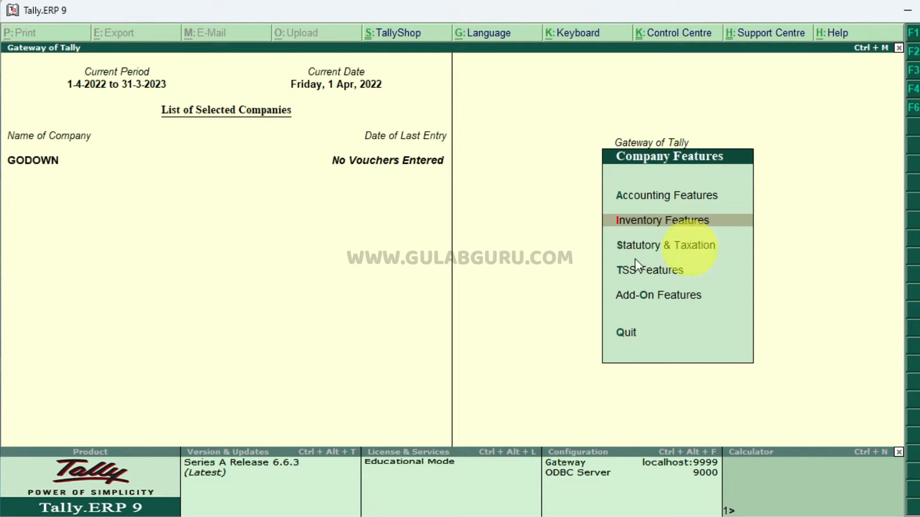
- Enable Goods and Services Tax (GST) in the company's statutory and taxation features and open its GST details
key(Down)
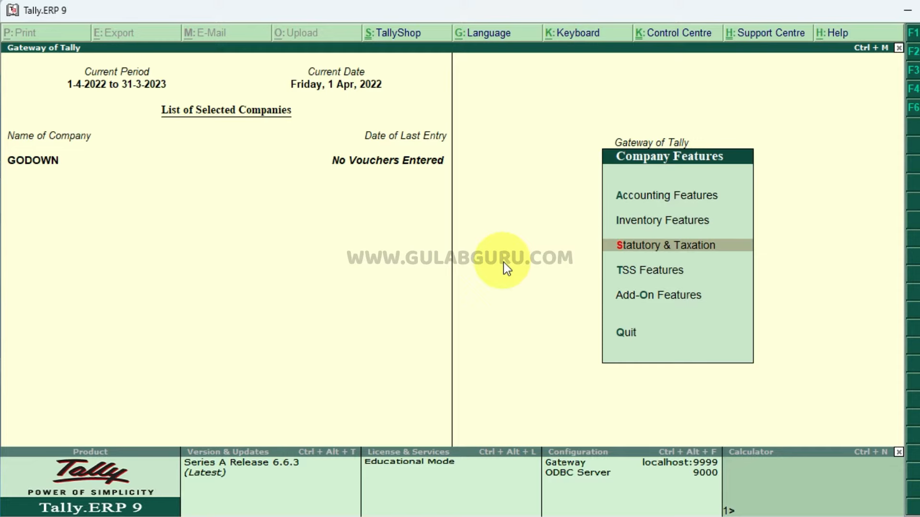
key(Return)
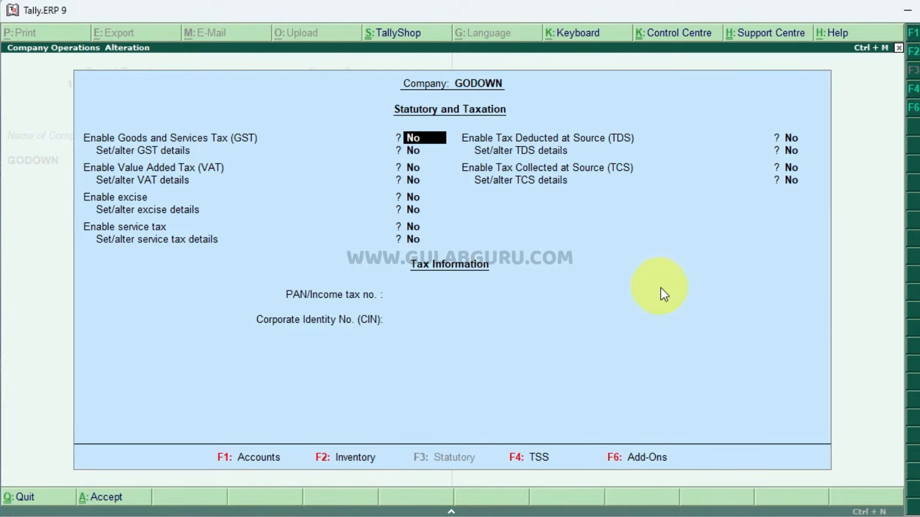
text(Y)
key(Return)
text(Y)
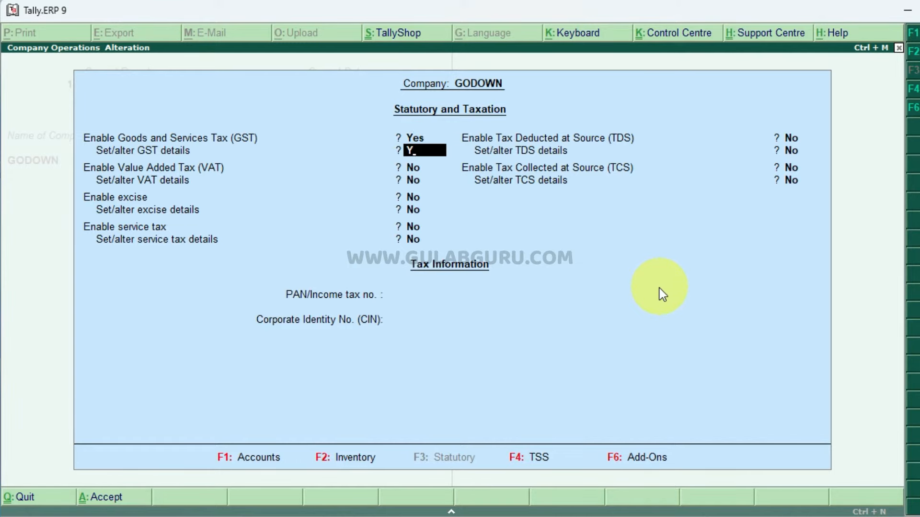
key(Return)
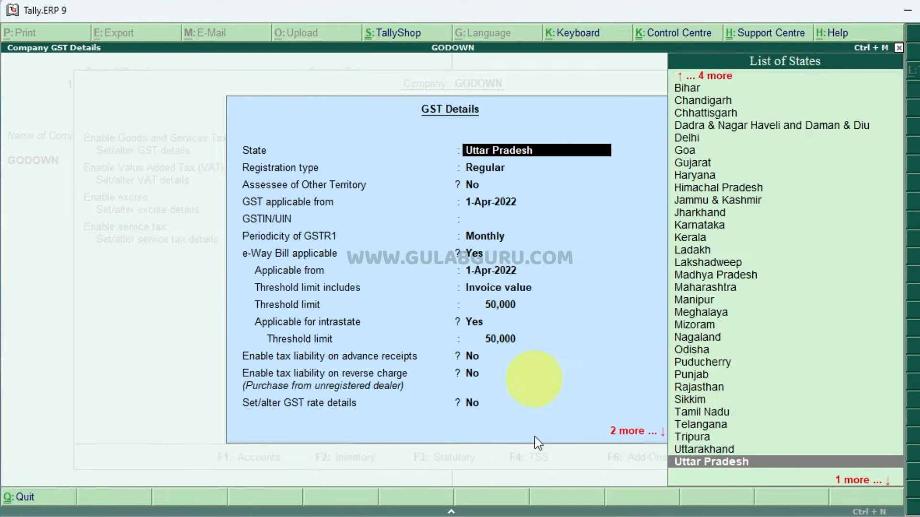
- Accept the default GST details with state Uttar Pradesh, Regular registration and Monthly GSTR1, leaving the GSTIN blank
key(Return)
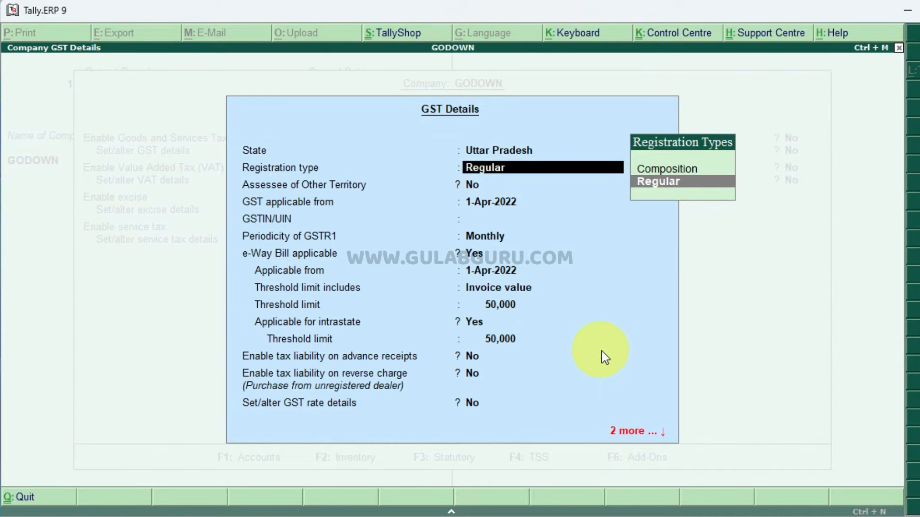
key(Return)
key(Return)
key(Return)
key(Return)
key(Return)
key(Return)
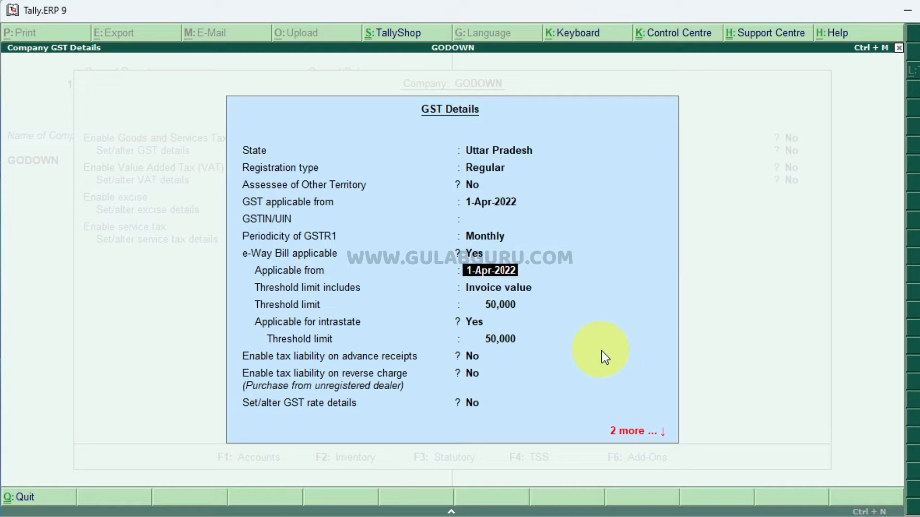
key(Return)
key(Return)
key(Return)
key(Return)
key(Return)
key(Return)
key(Return)
key(Return)
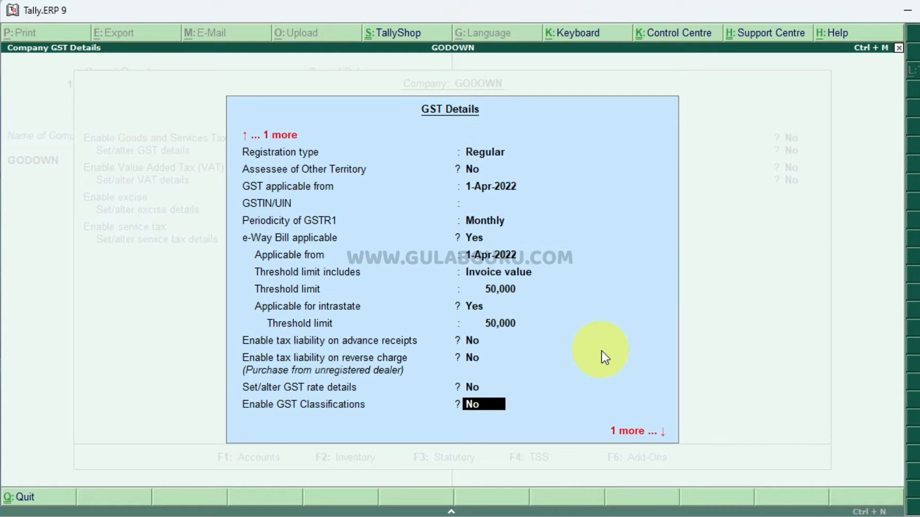
key(Return)
key(Return)
- Keep VAT, excise, service tax, TDS and TCS disabled, leave the tax information blank, and save the statutory features
key(Return)
key(Return)
key(Return)
key(Return)
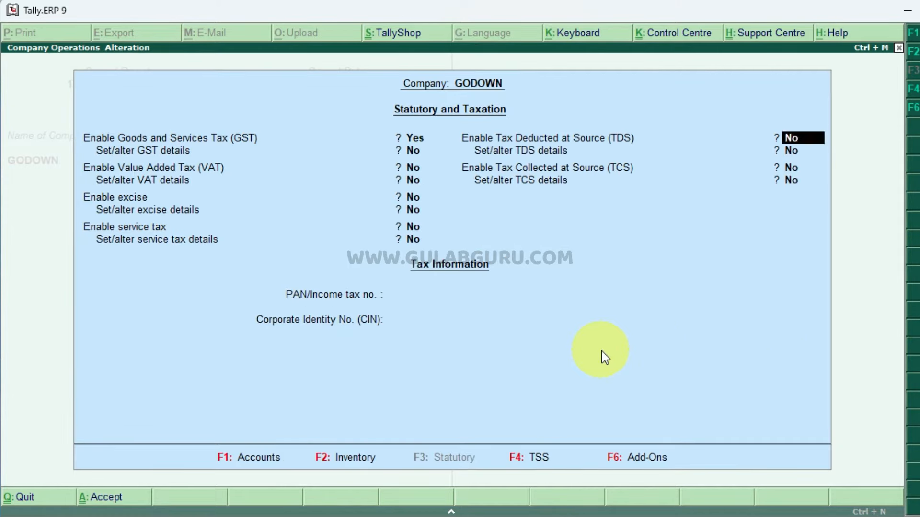
key(Return)
key(Return)
key(Return)
key(Return)
key(Return)
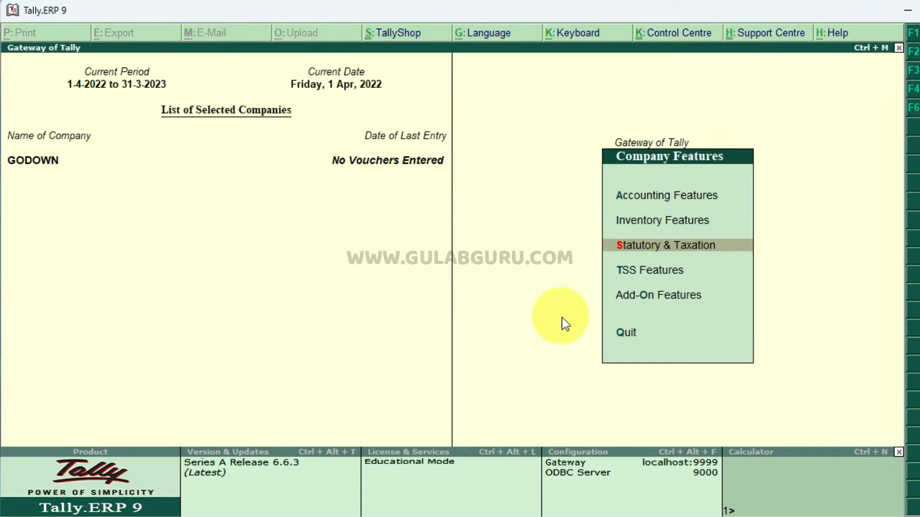
- Leave the company features and open the Godowns masters under Inventory Info
key(Escape)
key(Escape)
key(Escape)
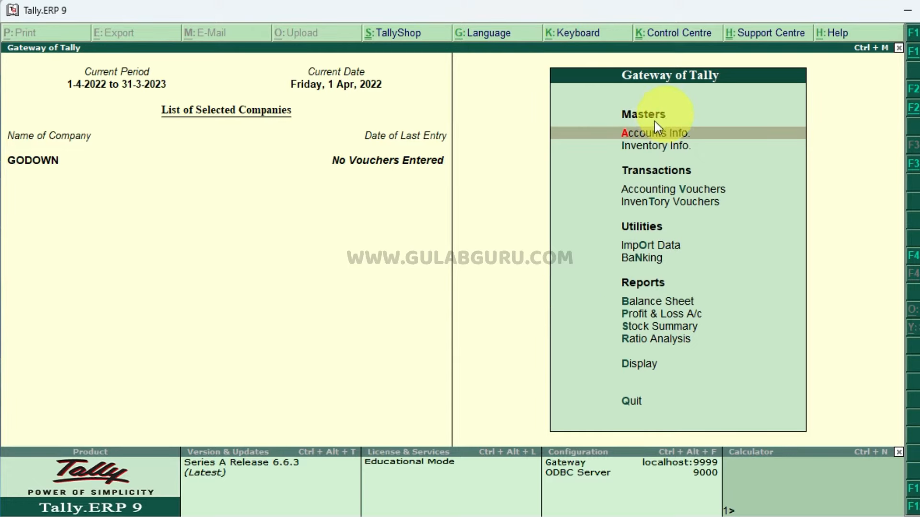
key(Down)
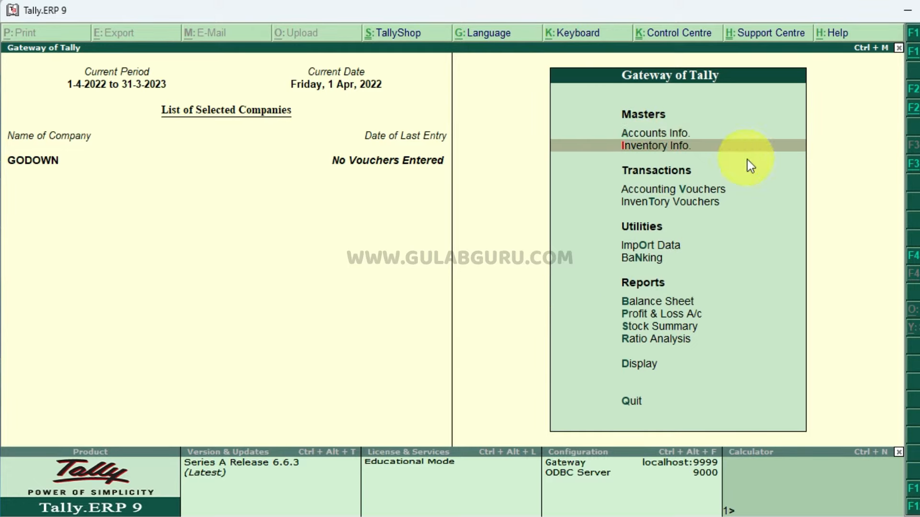
key(Return)
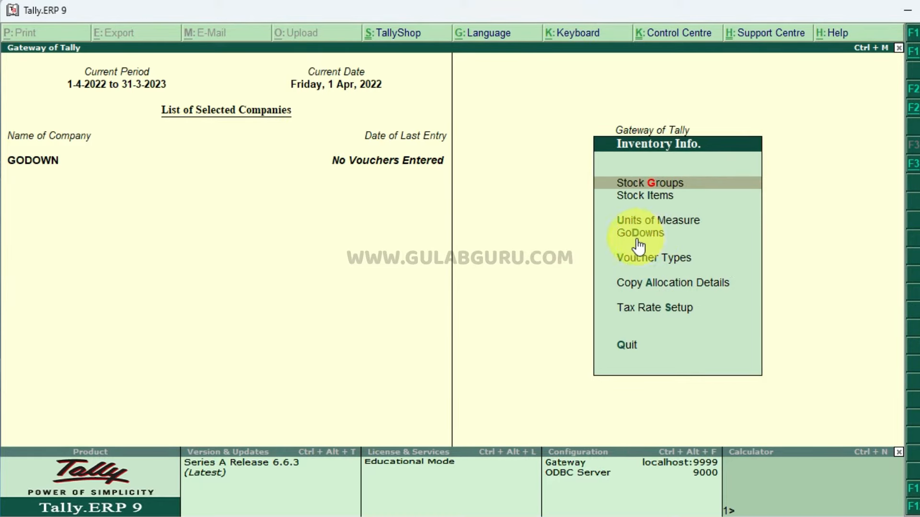
key(Down)
key(Down)
key(Down)
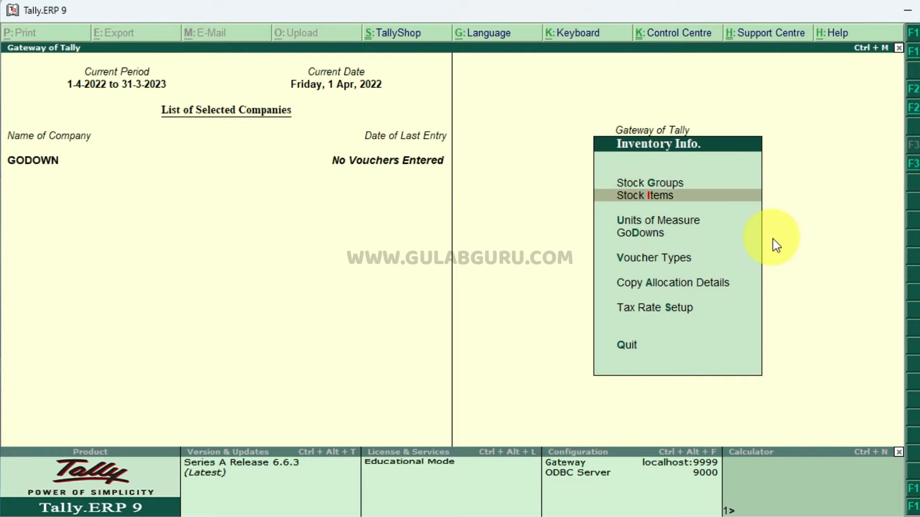
key(Return)
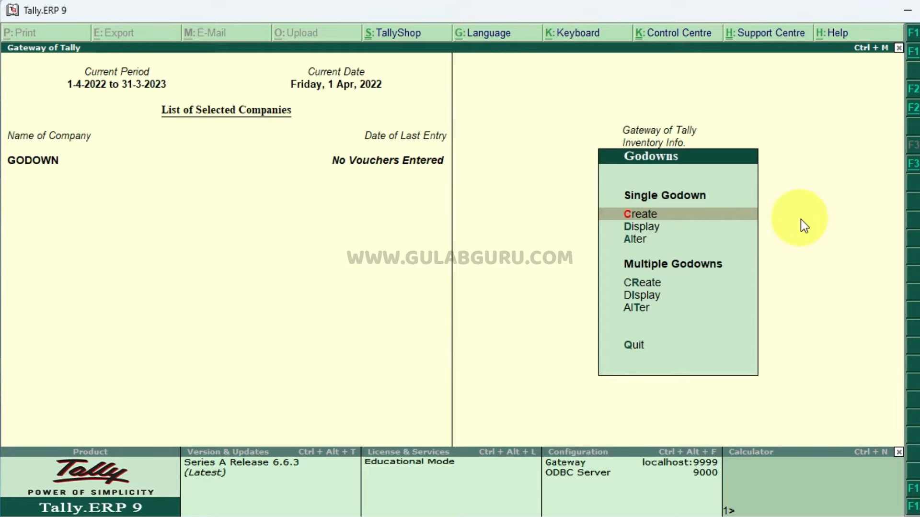
- View the blank single-godown creation form and the list of existing godowns
click(733, 216)
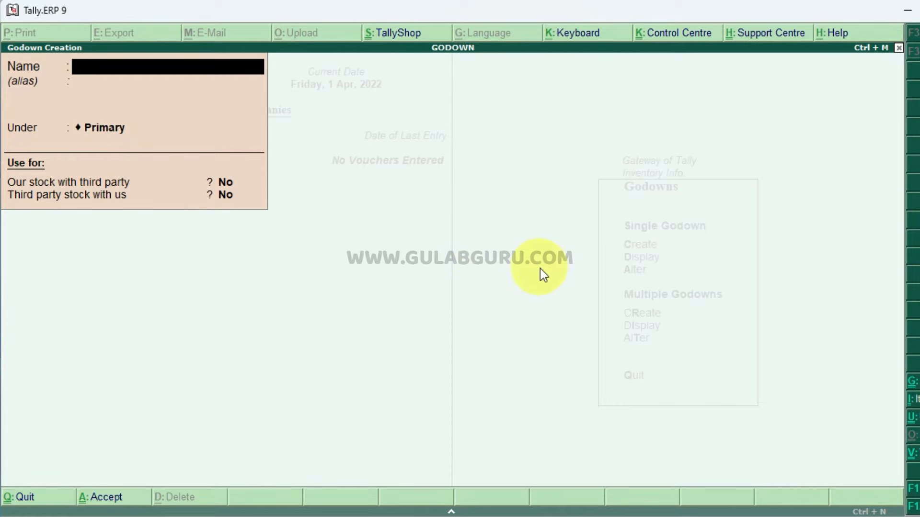
key(Escape)
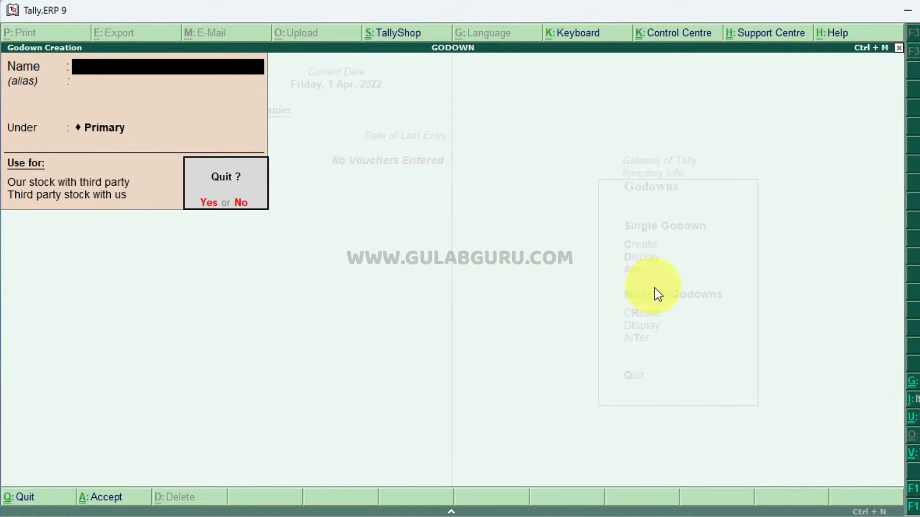
key(Return)
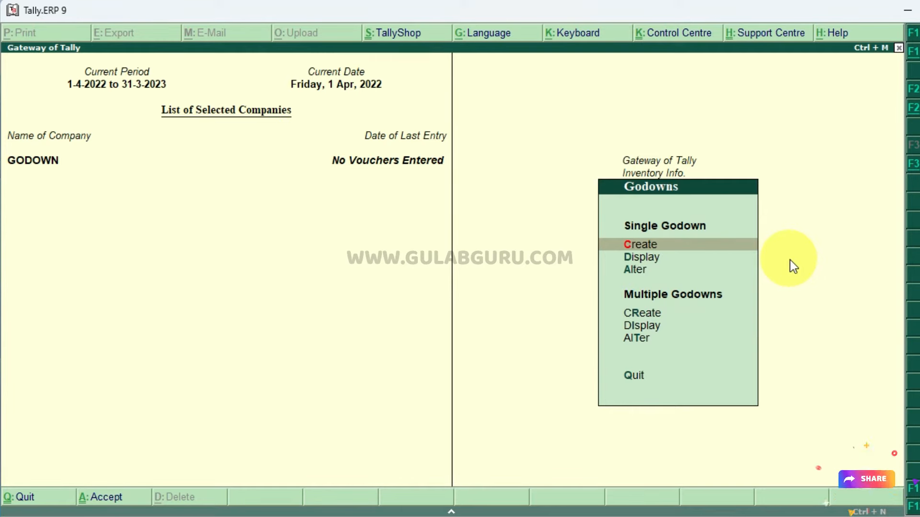
key(Down)
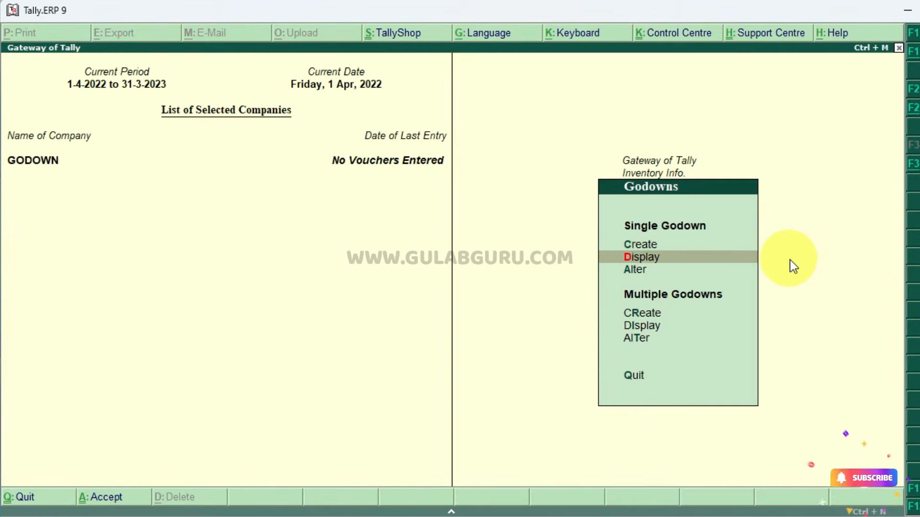
key(Return)
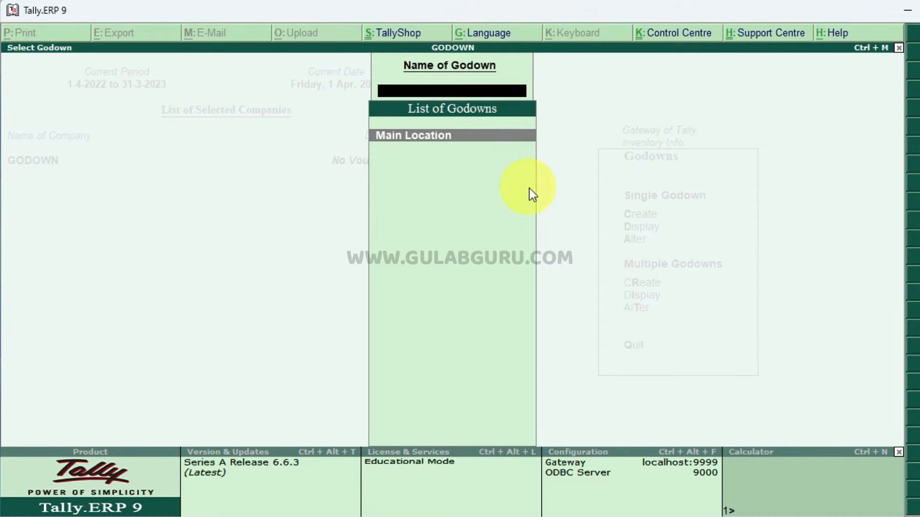
key(Escape)
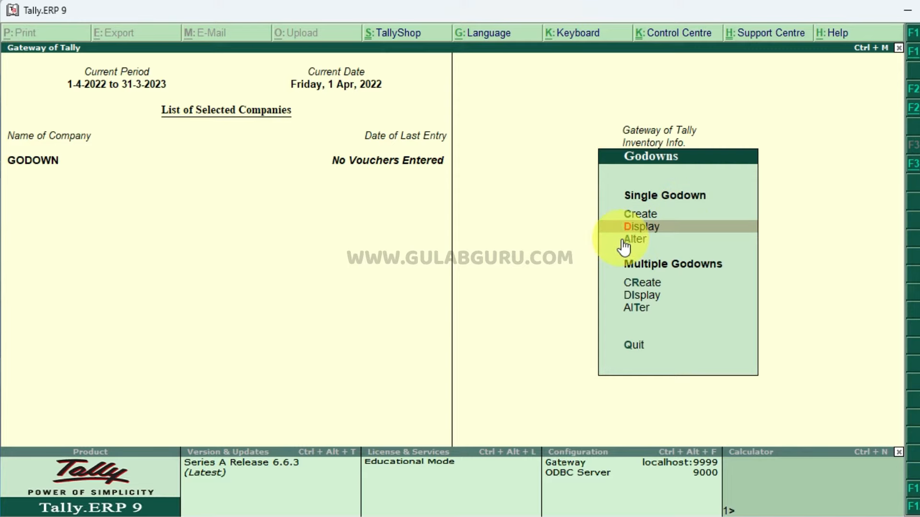
- Open the Main Location godown for alteration and rename it AZAMGARH MAIN SHOP
click(725, 241)
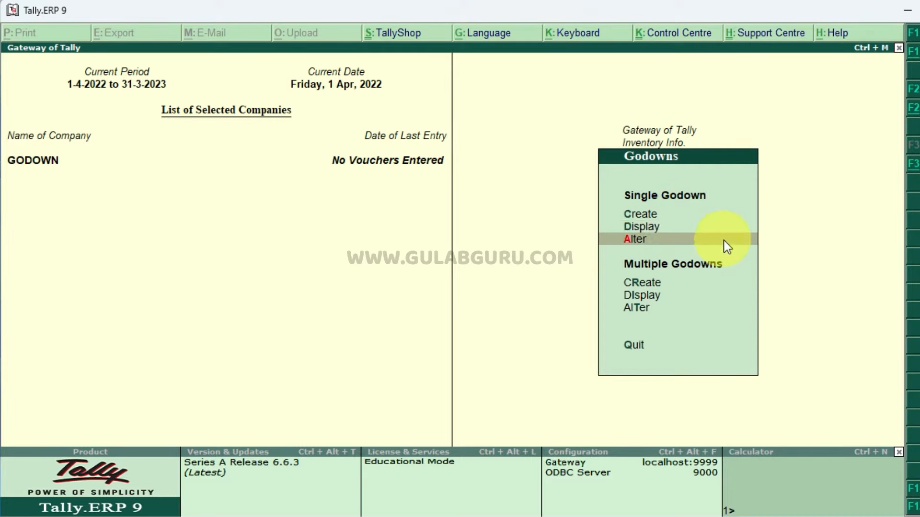
click(724, 240)
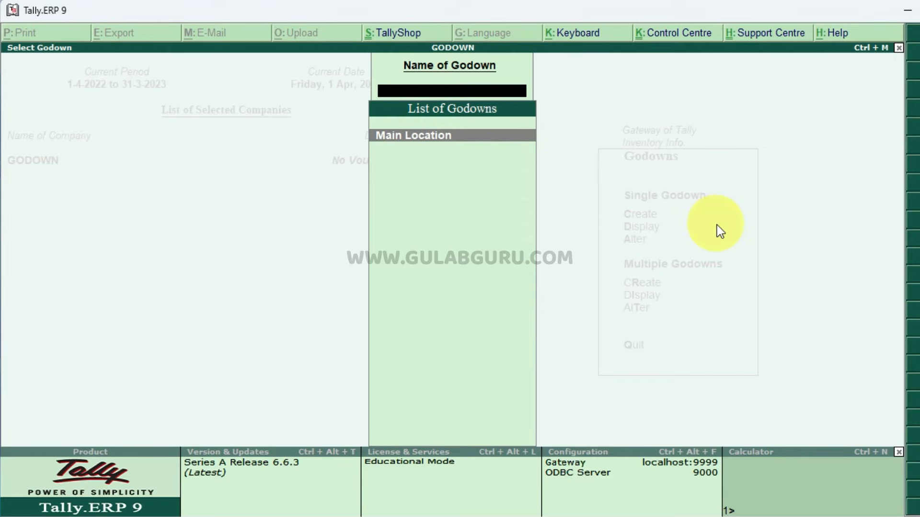
key(Return)
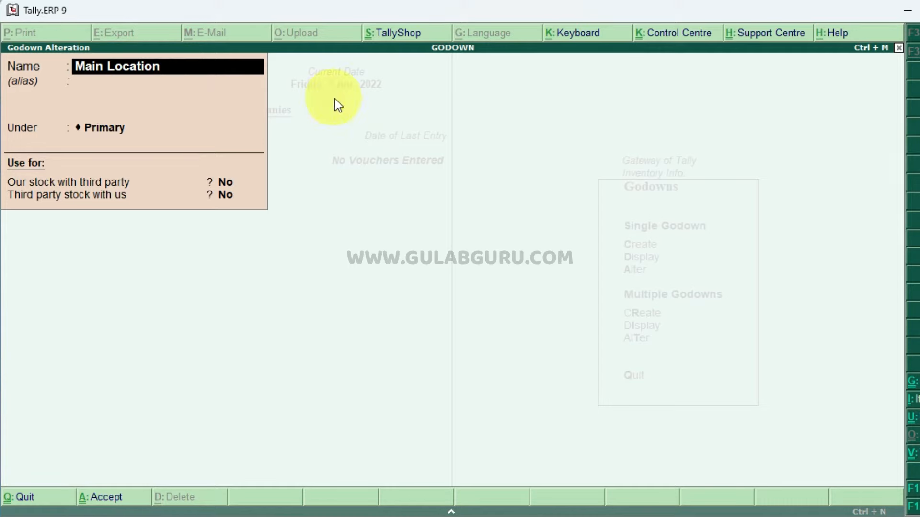
text(AZAMGARH MAIN)
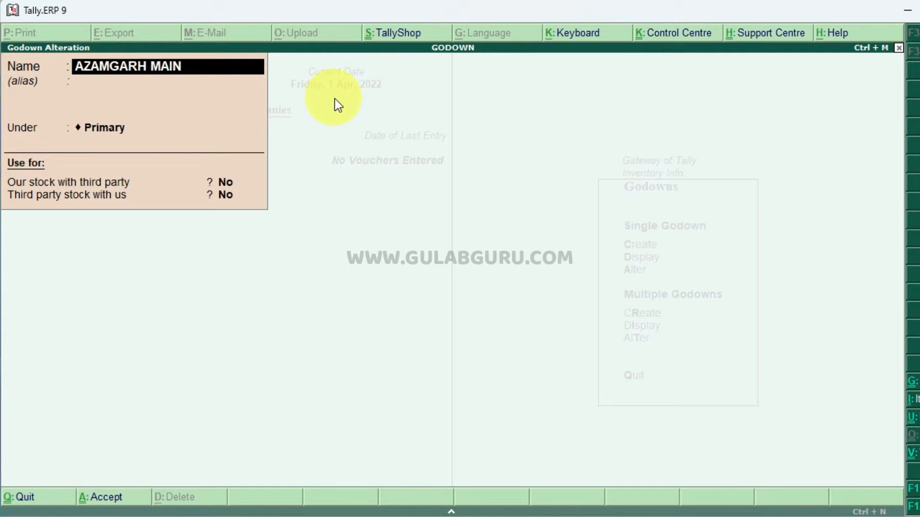
text( SHOP)
key(Return)
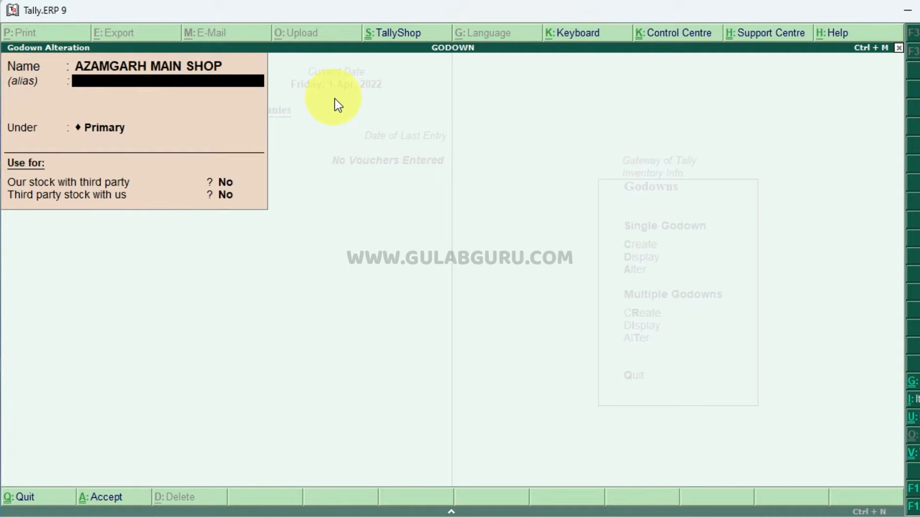
- Leave the godown's alias blank, keep it under Primary with both third-party stock options at No, and save it
key(Return)
key(Return)
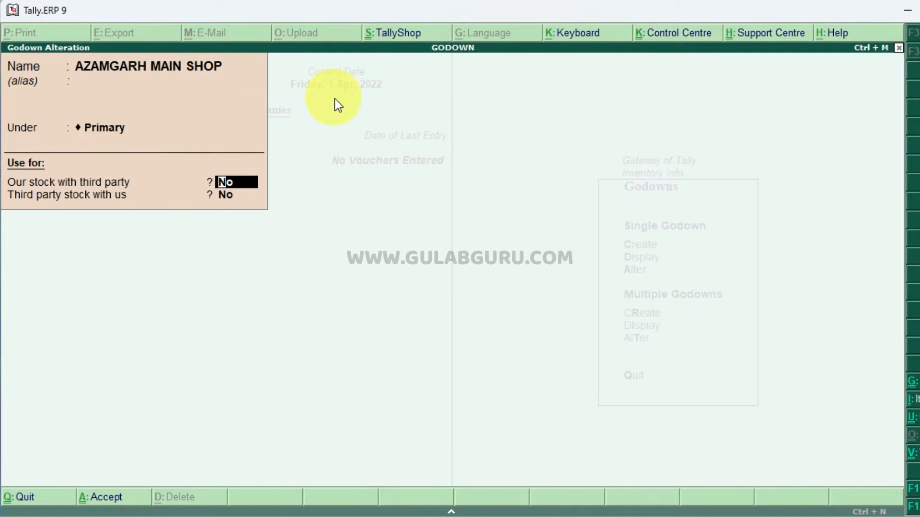
key(Return)
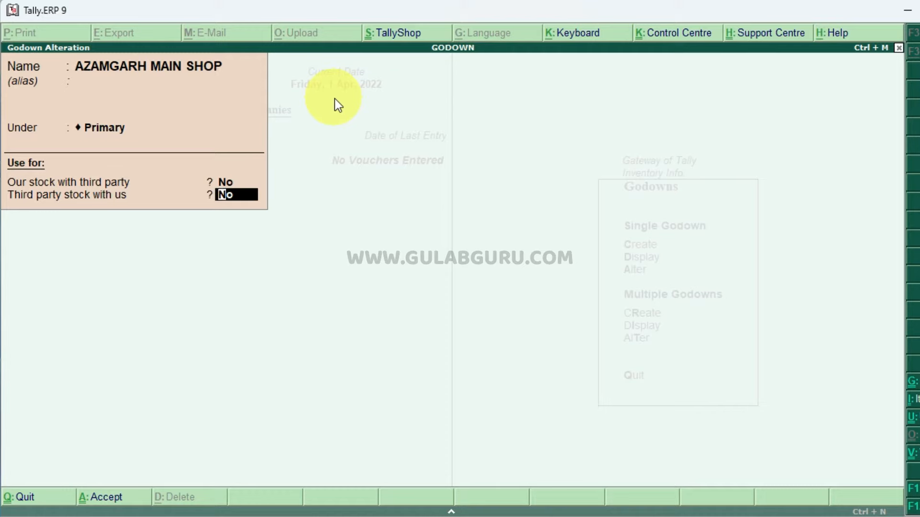
key(Return)
key(Return)
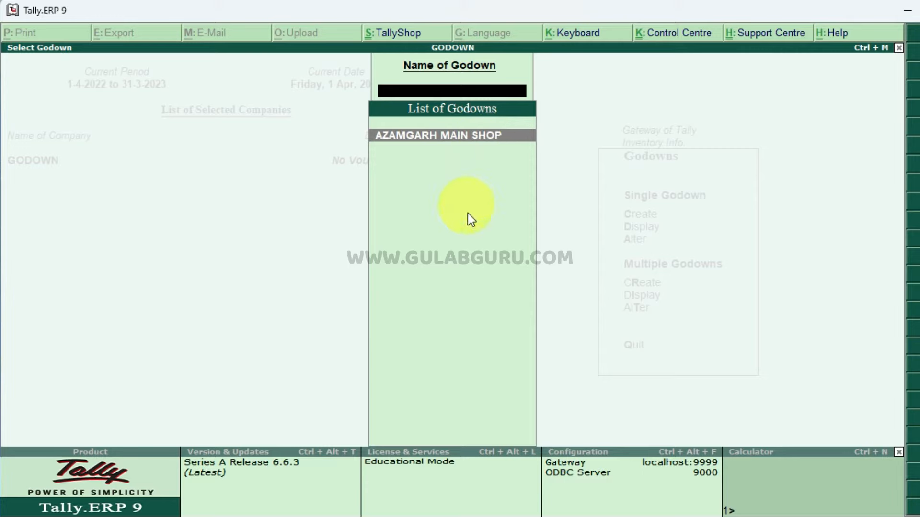
- Leave the godown and inventory masters and return to the Gateway of Tally without quitting
key(Escape)
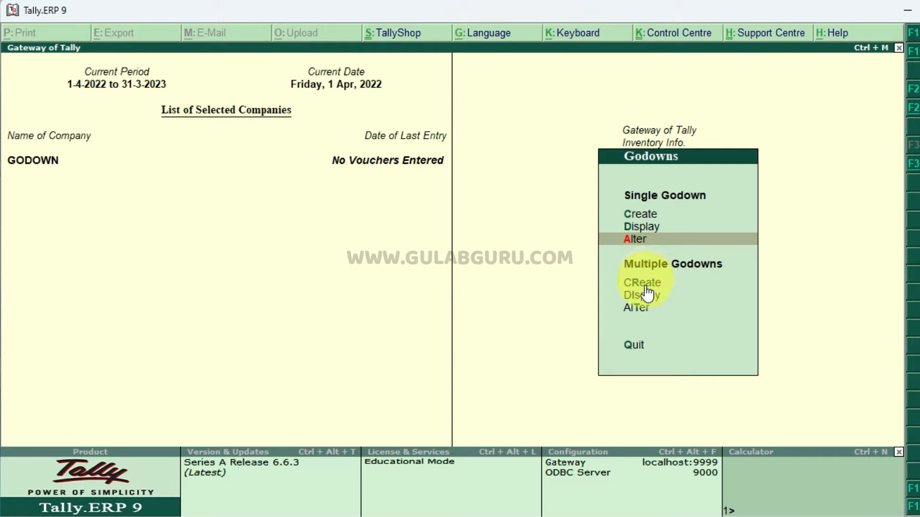
key(Escape)
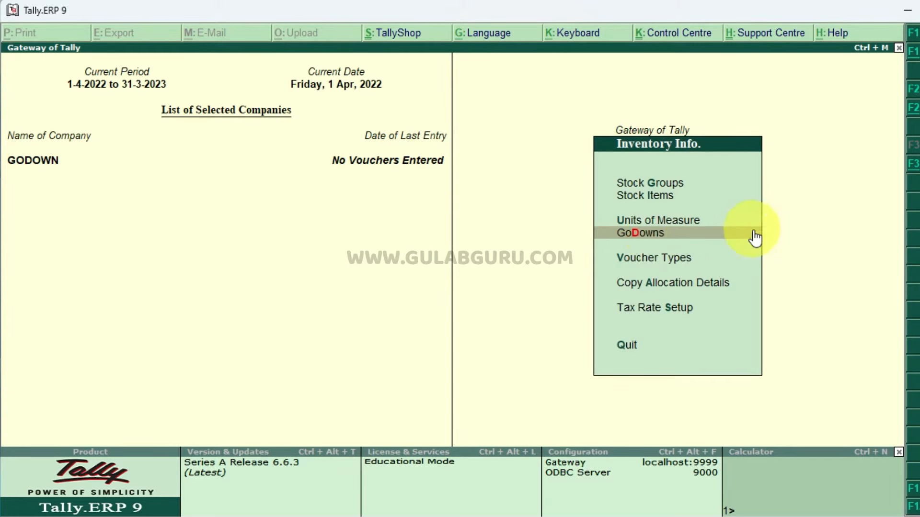
key(Escape)
key(Escape)
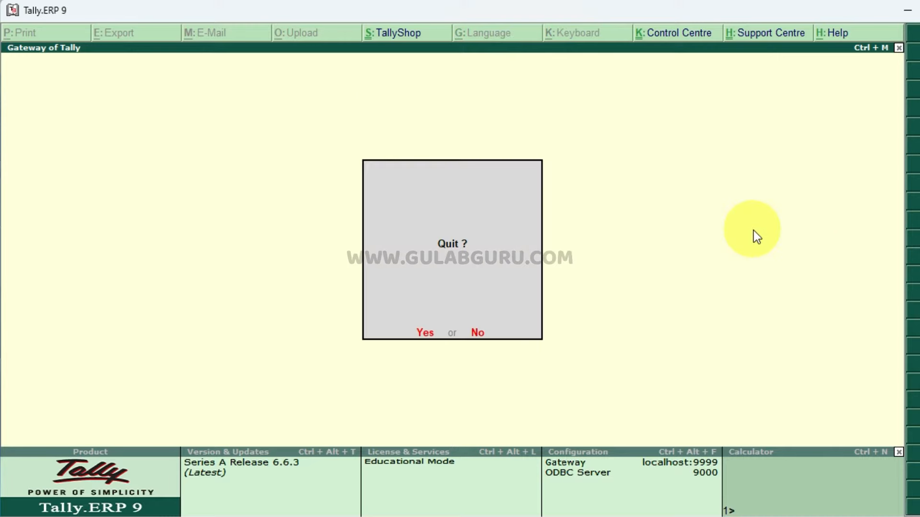
key(n)
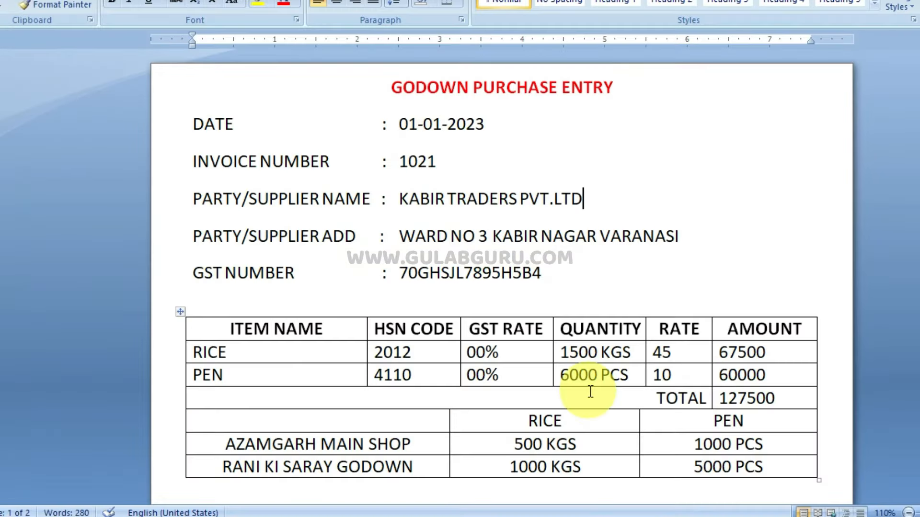
- Switch to the Word document and review the suppliers, items, GST rates and godown quantities of the GODOWN PURCHASE ENTRY invoices
click(686, 276)
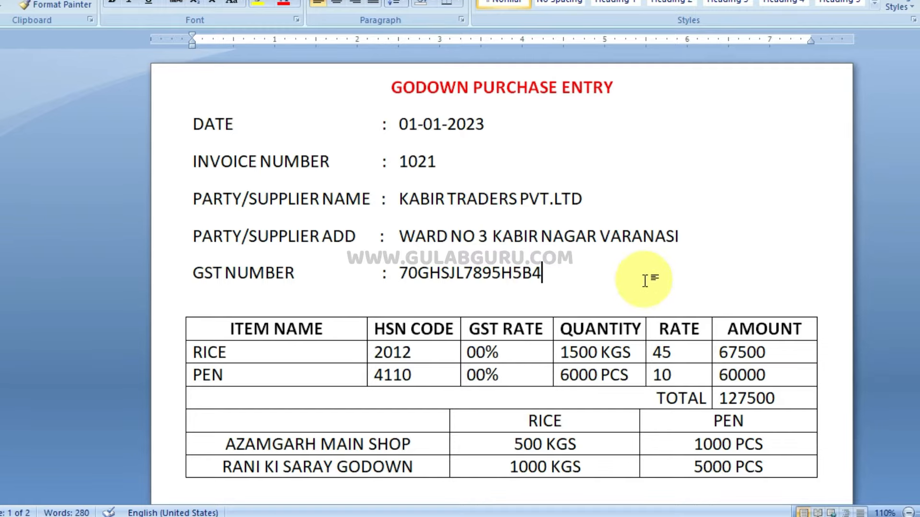
scroll(645, 281, down, 5)
scroll(646, 281, down, 4)
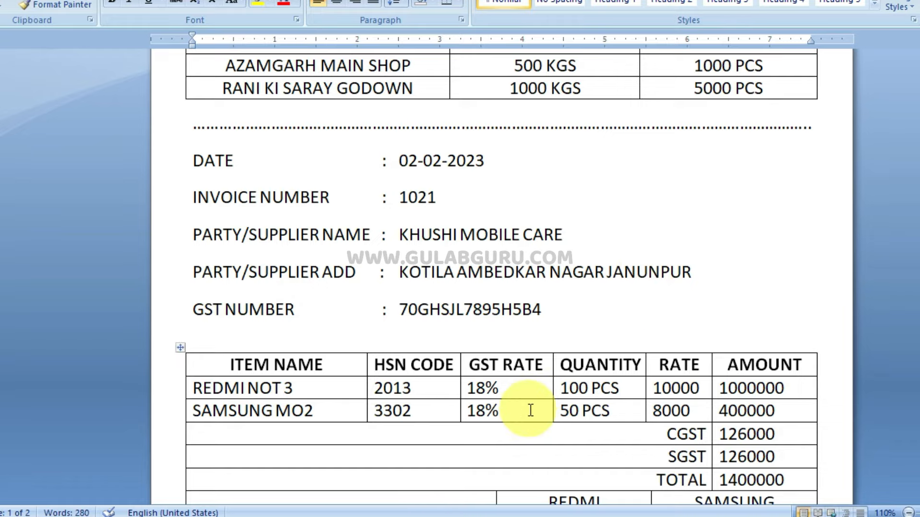
scroll(531, 410, up, 5)
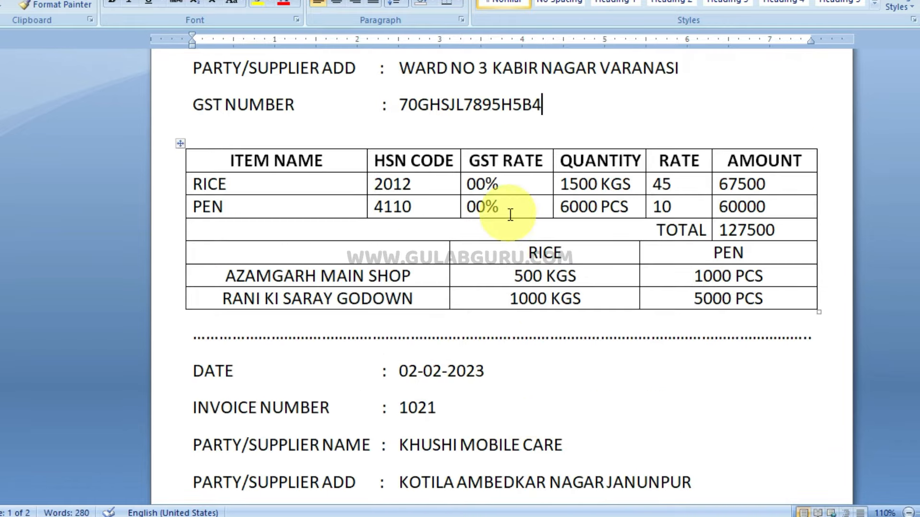
scroll(518, 206, down, 7)
scroll(522, 329, down, 2)
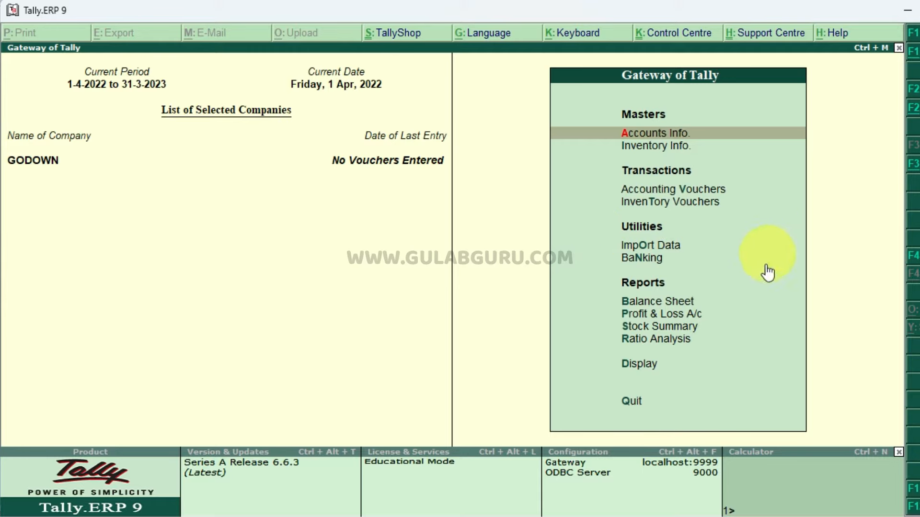
- Switch back to Tally.ERP 9 and start a new Purchase voucher in Accounting Vouchers
key(Down)
key(Down)
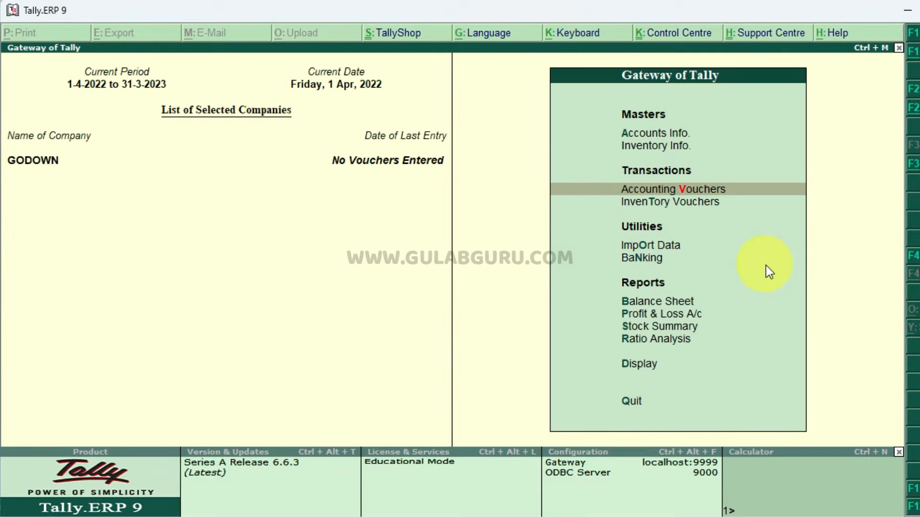
key(Return)
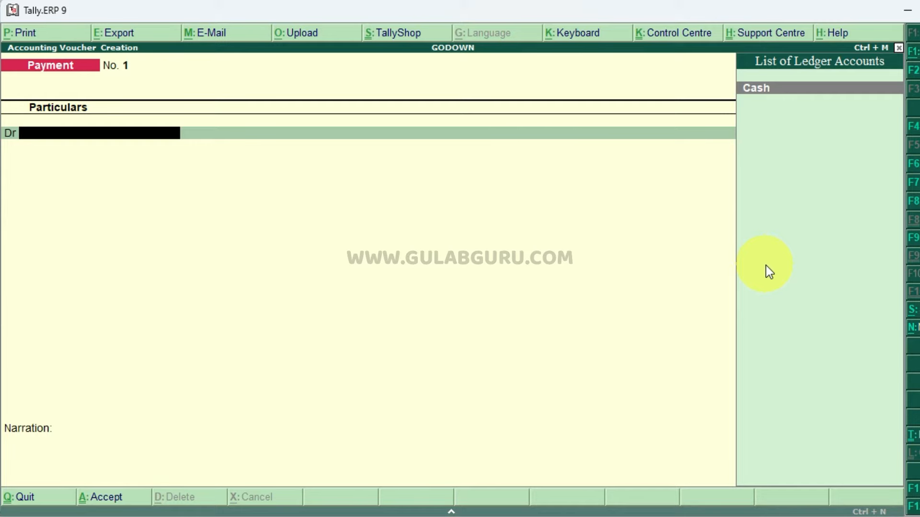
key(F9)
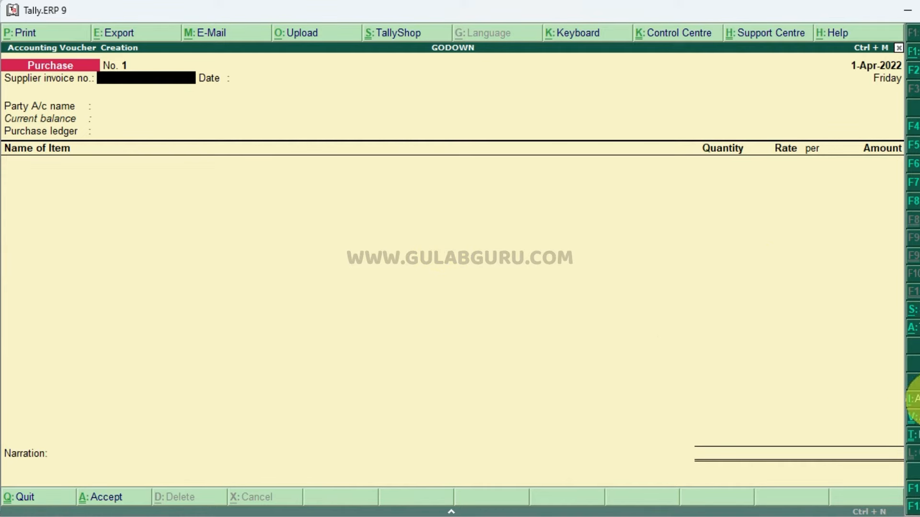
- Switch the purchase voucher to plain voucher mode and back to item invoice mode
click(913, 399)
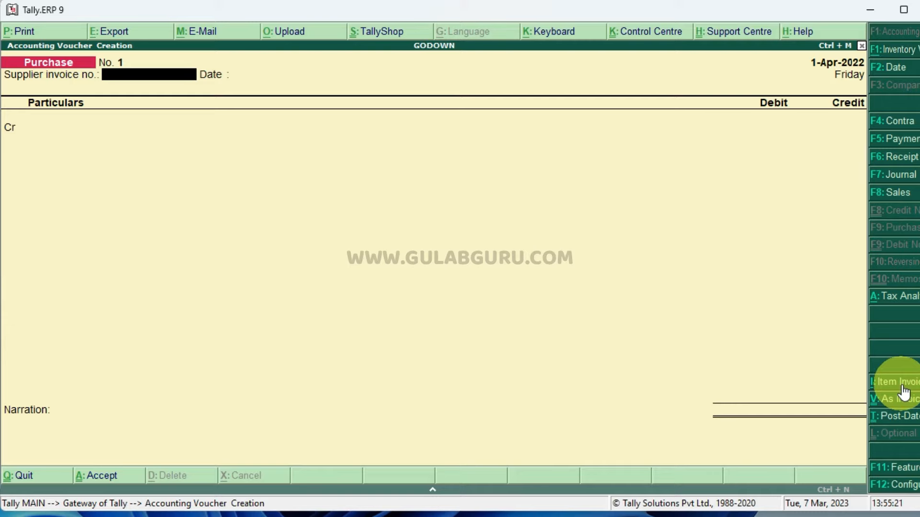
click(901, 382)
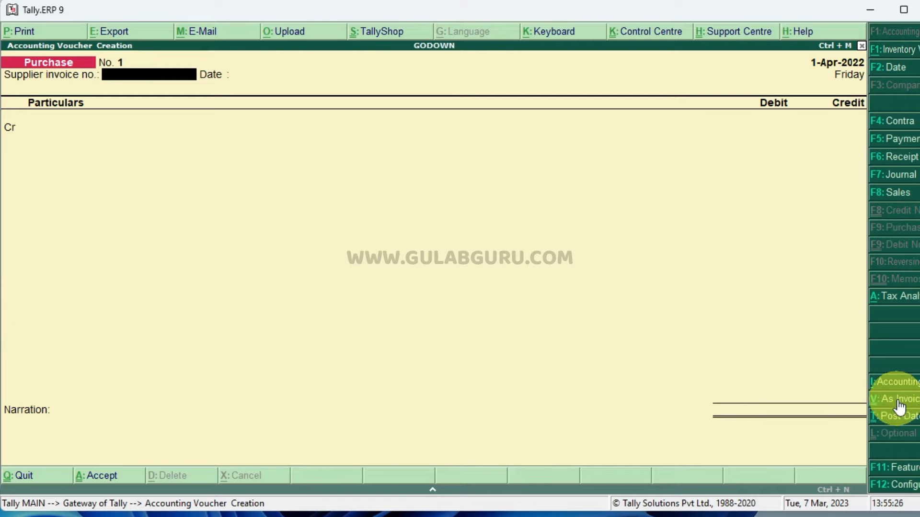
click(898, 405)
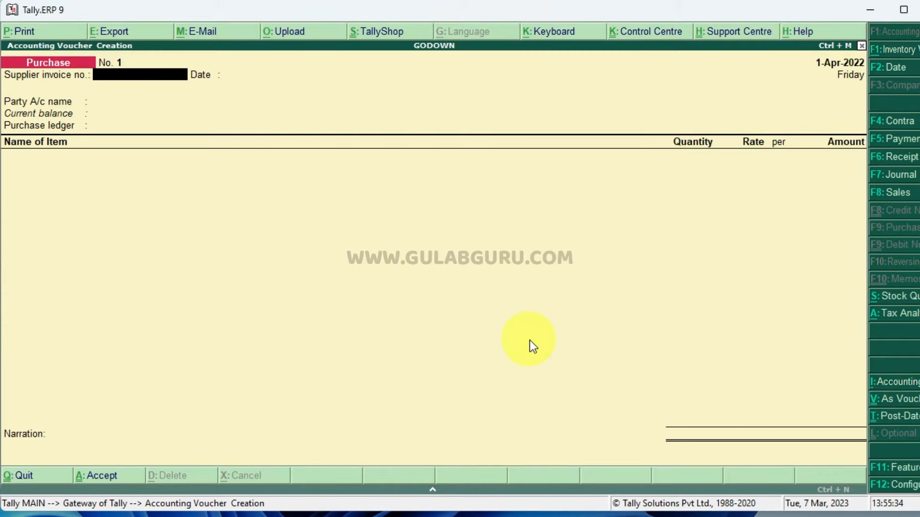
- Enter supplier invoice number 1021 in the purchase voucher and check the invoice date in the Word document
text(1021)
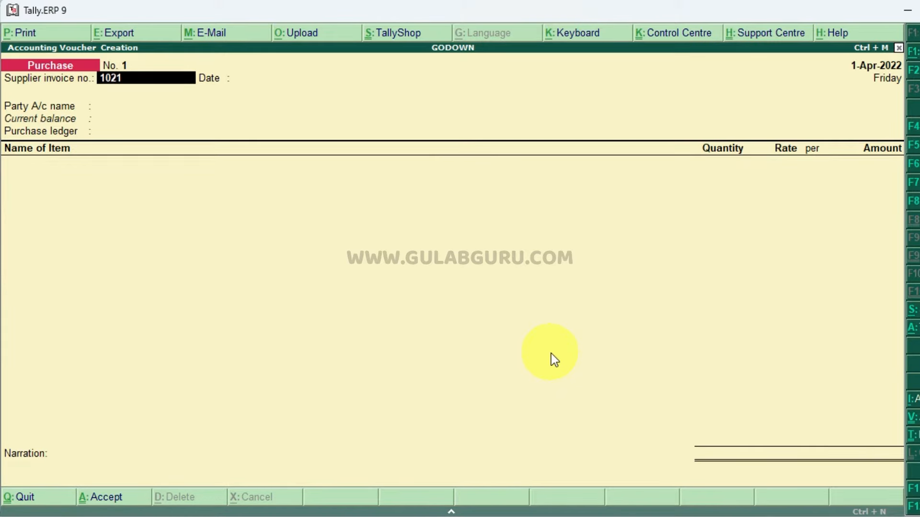
key(Return)
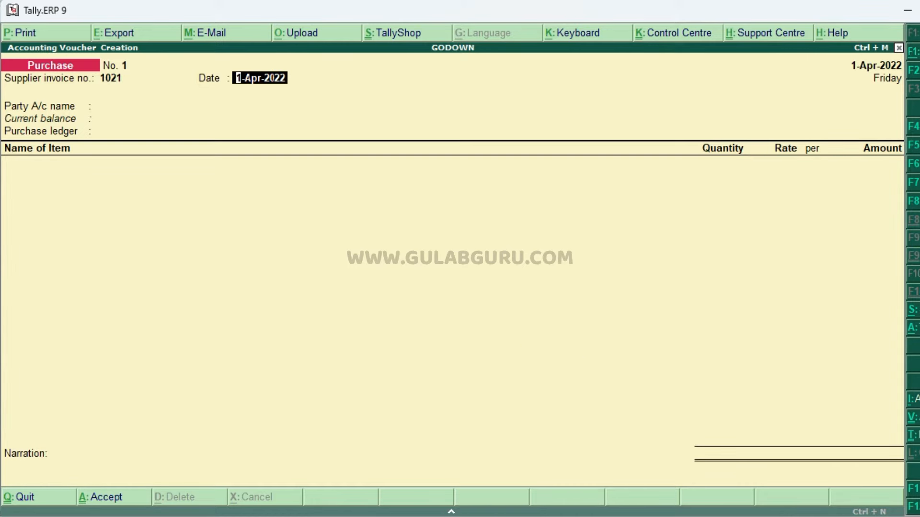
key(alt+Tab)
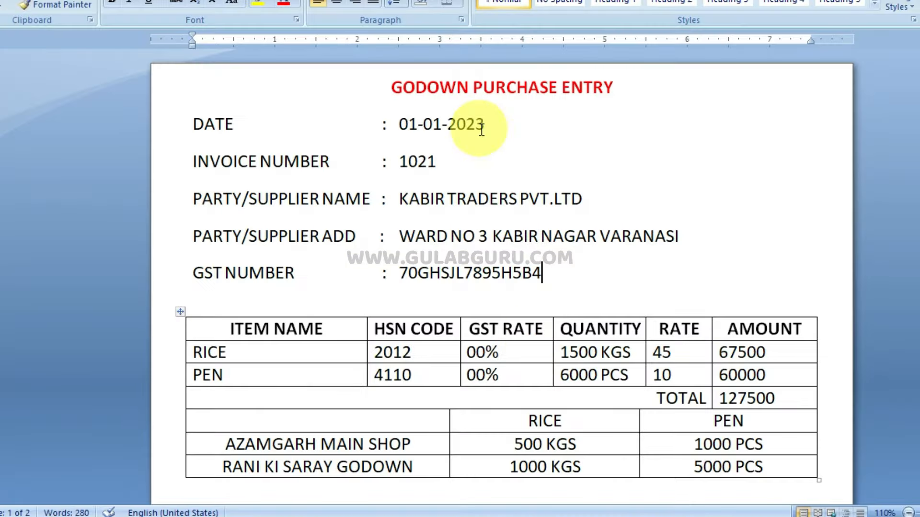
key(alt+Tab)
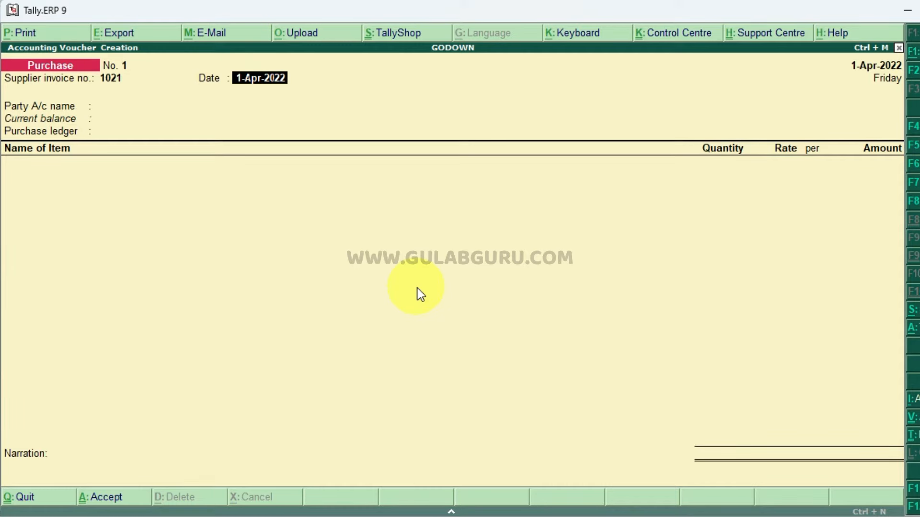
- Set both the voucher date and the supplier invoice date to 01-01-2023
key(F2)
text(01)
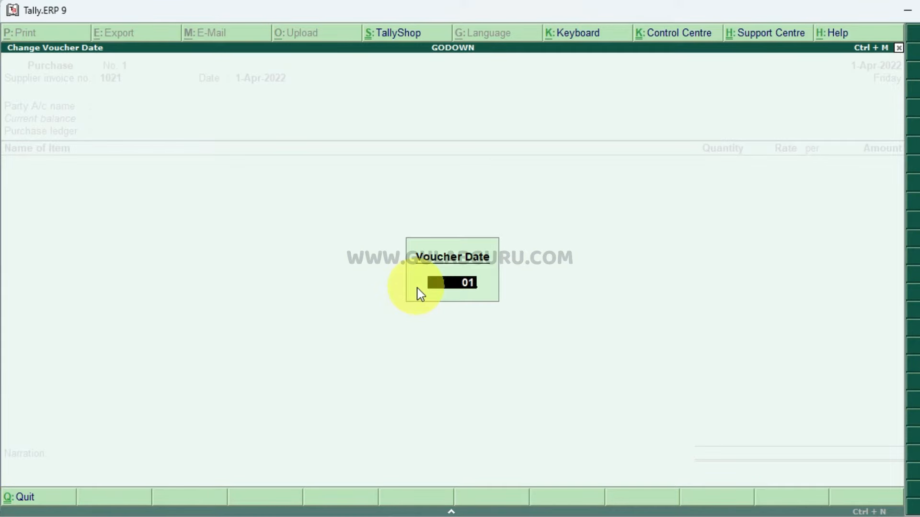
text(-01-2023)
key(Return)
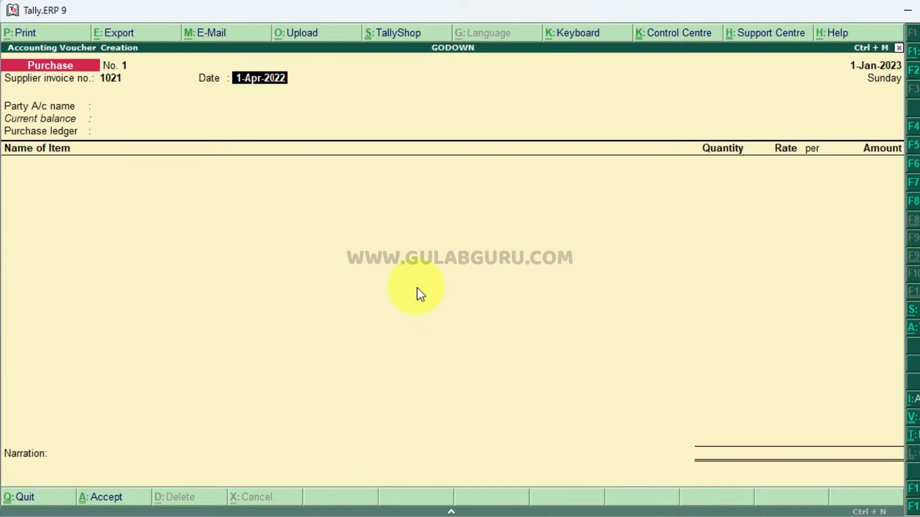
text(01-01-2023)
key(Return)
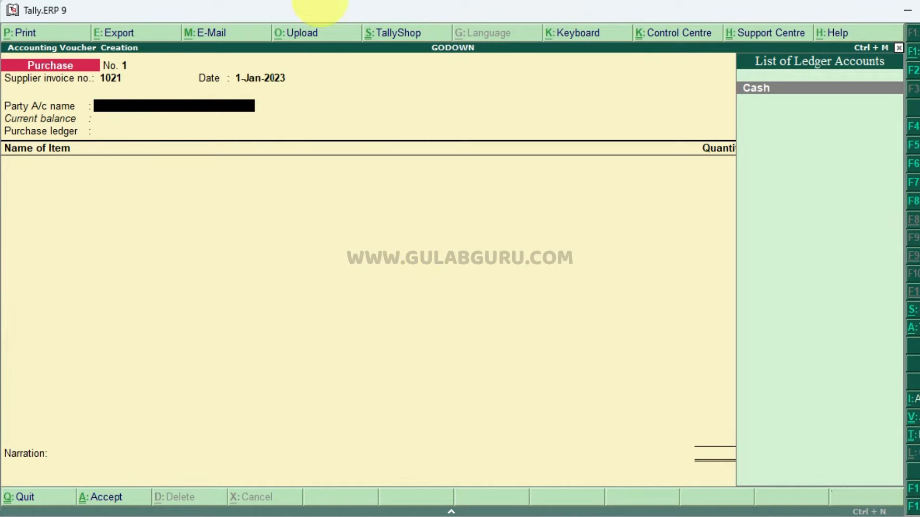
- Check the supplier name for invoice 1021 in the Word document and return to Tally.ERP 9
click(321, 0)
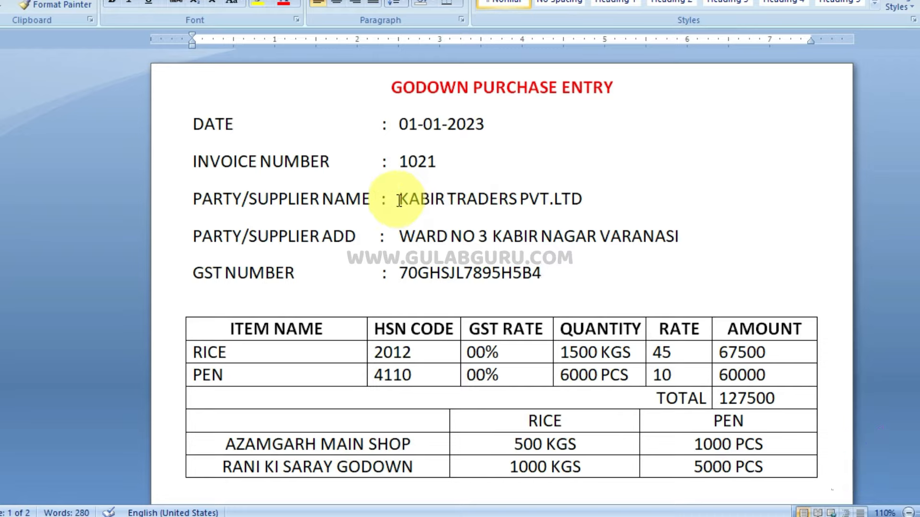
drag(382, 198, 568, 204)
click(584, 197)
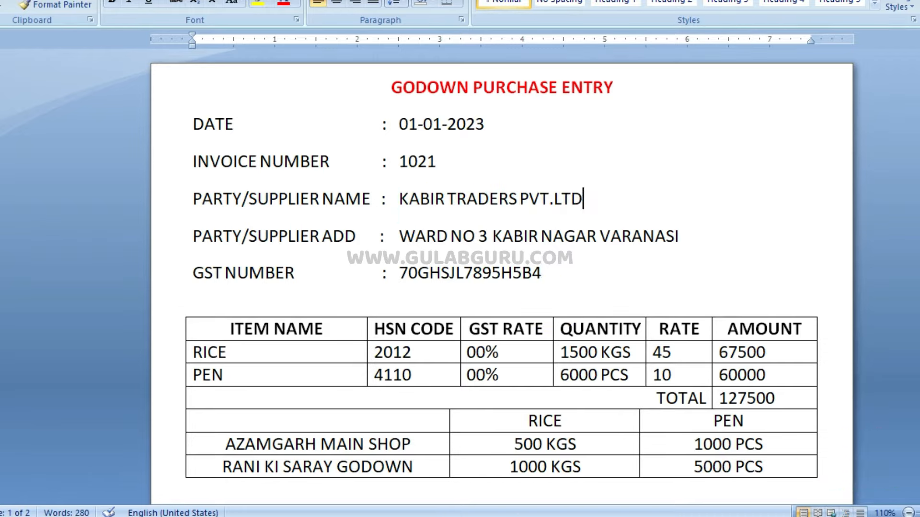
click(501, 516)
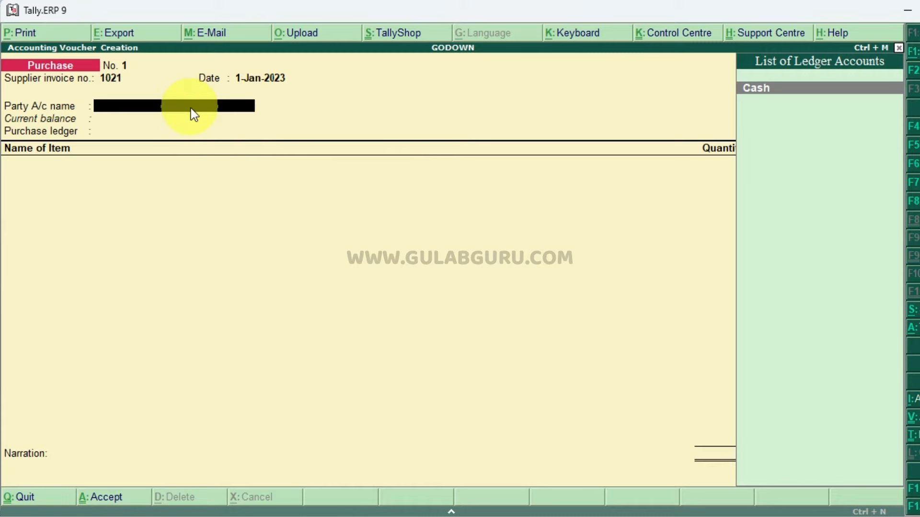
- Start a party ledger named KABIR TRADERS PVT. LTD under Sundry Creditors, keeping bill-by-bill balances on and the default credit and inventory settings
key(alt+c)
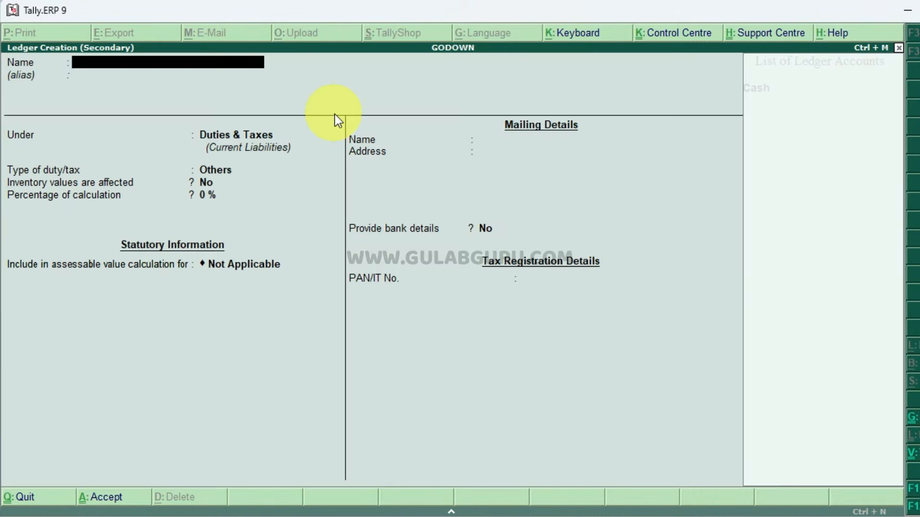
text(KABIR TRADERS PVT. LTD)
key(Return)
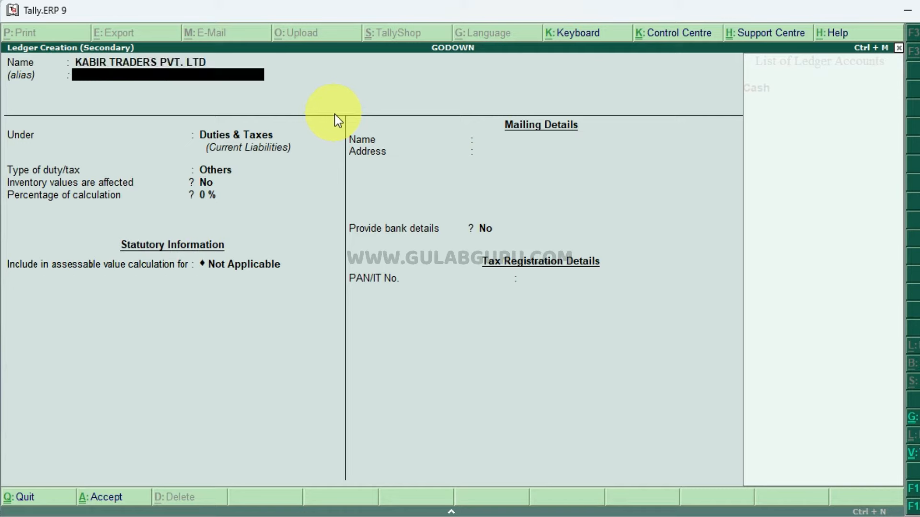
key(Return)
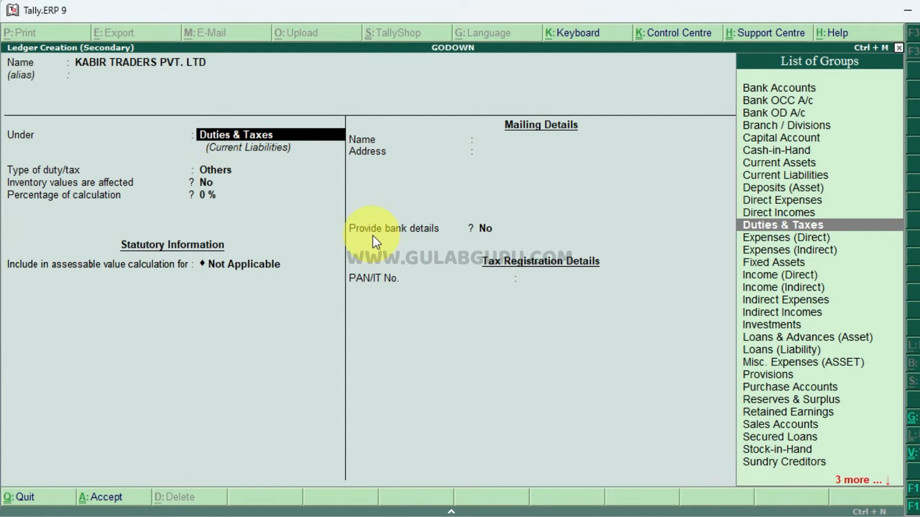
text(SU)
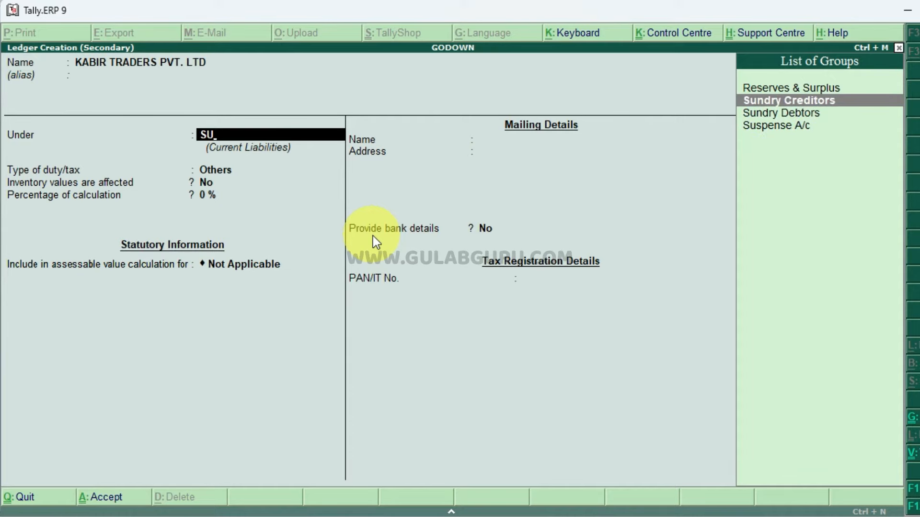
key(Return)
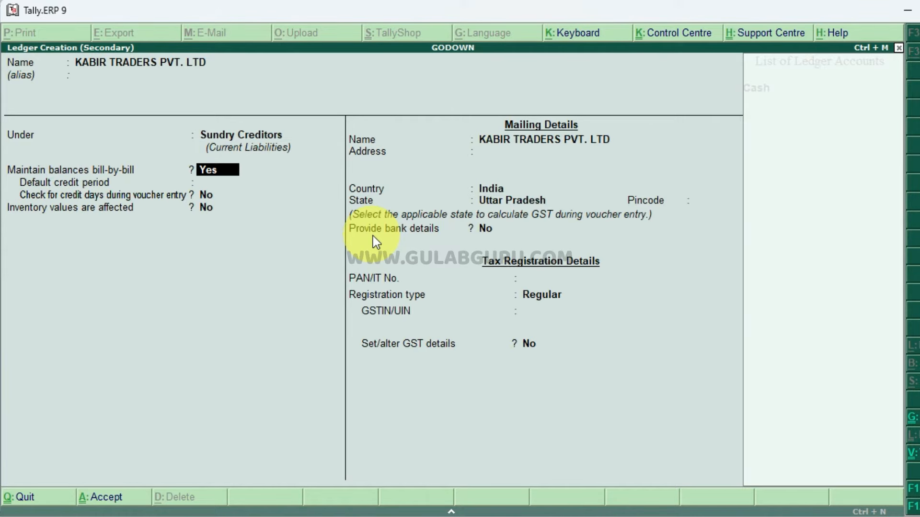
key(Return)
key(Return)
key(Return)
key(Return)
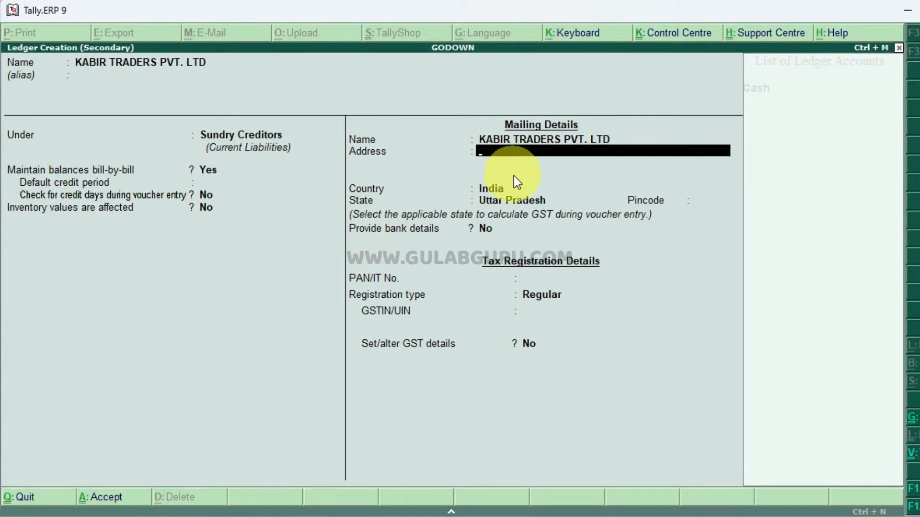
- Copy the supplier's address from the Word document into the ledger's mailing address
key(alt+Tab)
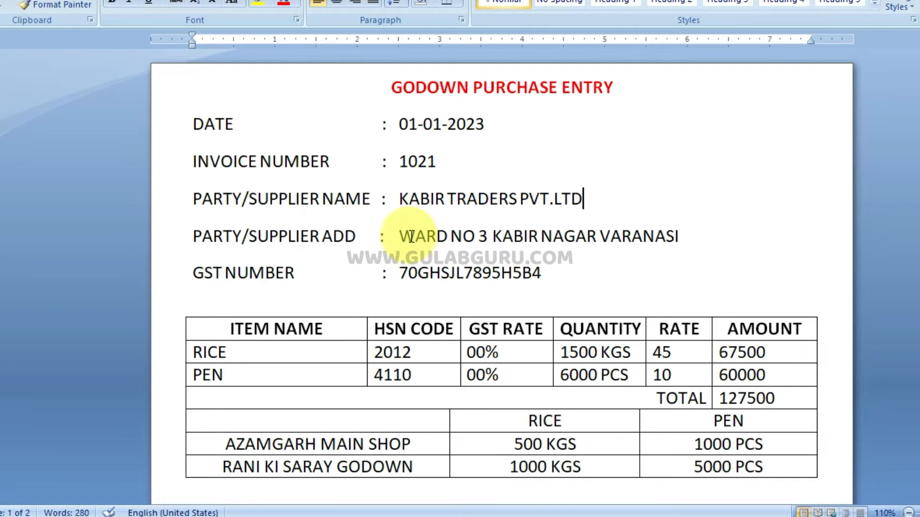
drag(401, 238, 622, 238)
right_click(493, 237)
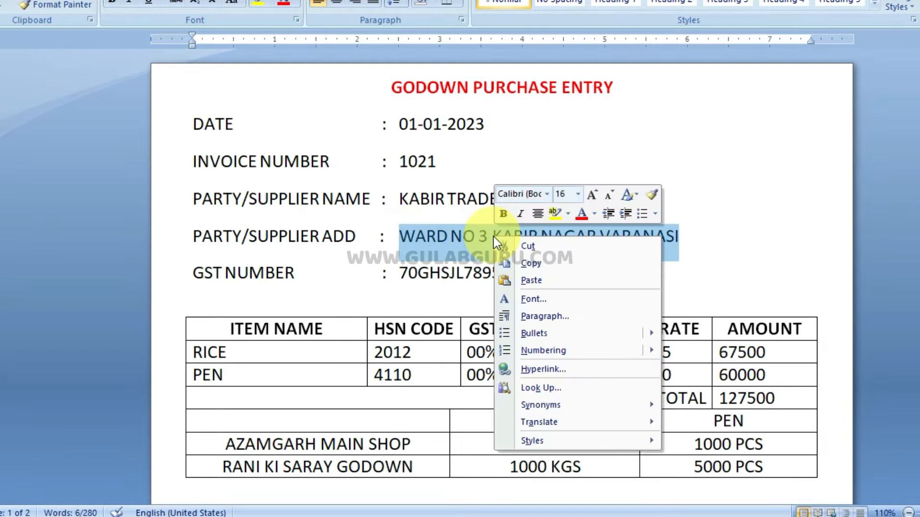
click(532, 263)
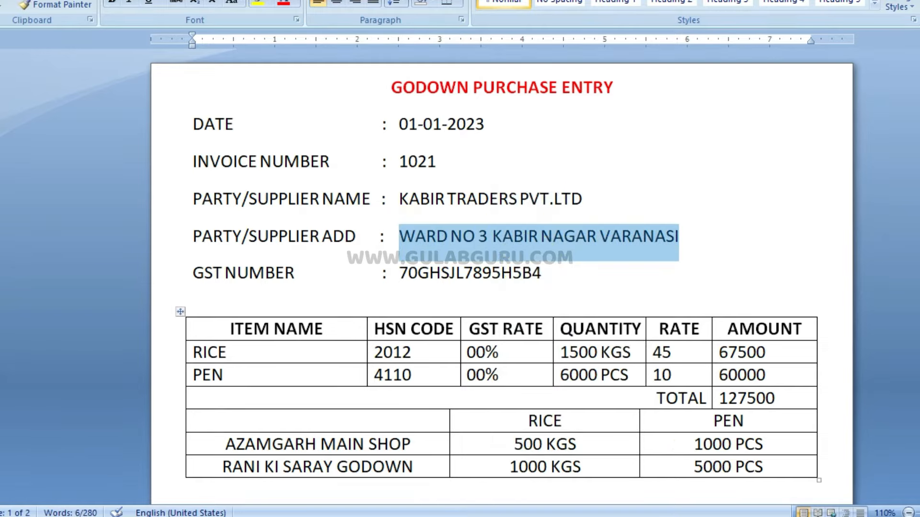
key(alt+Tab)
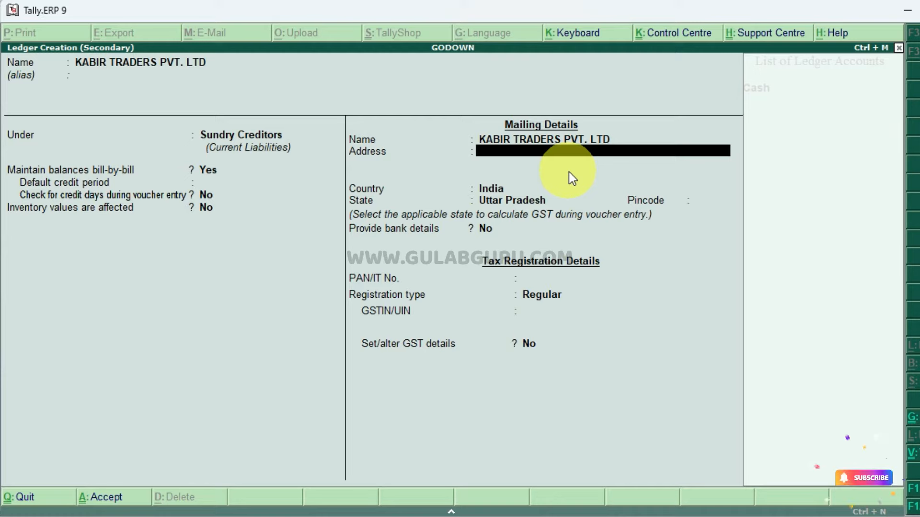
key(ctrl+alt+v)
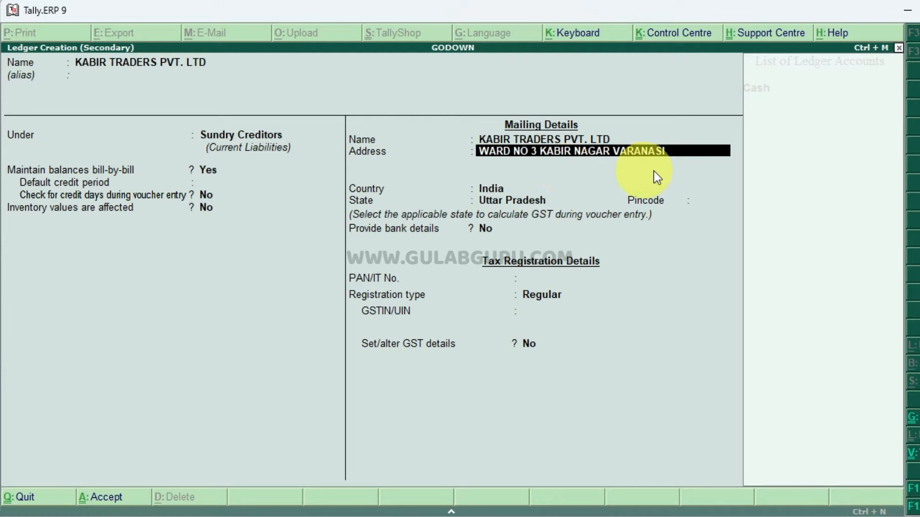
key(Return)
key(Return)
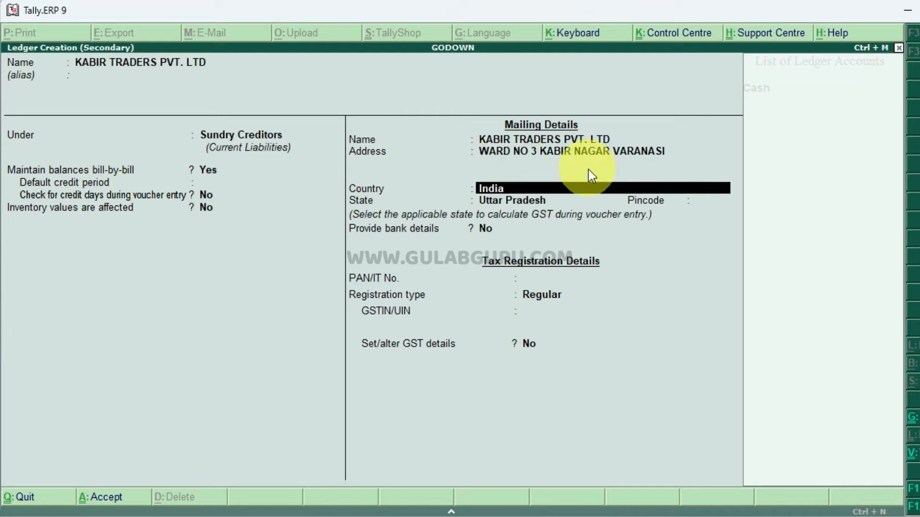
- Keep India and Uttar Pradesh, enter the supplier's pincode, leave bank details off and keep the registration type Regular
key(Return)
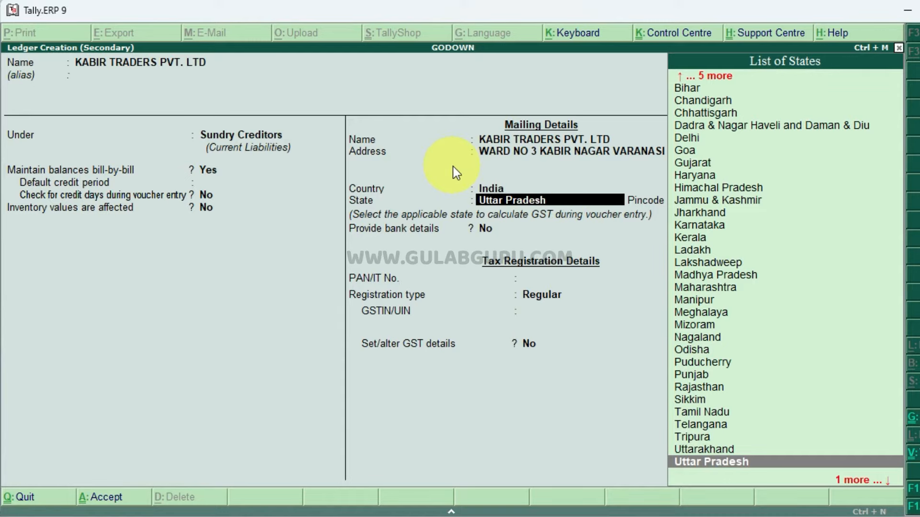
key(Return)
text(22502)
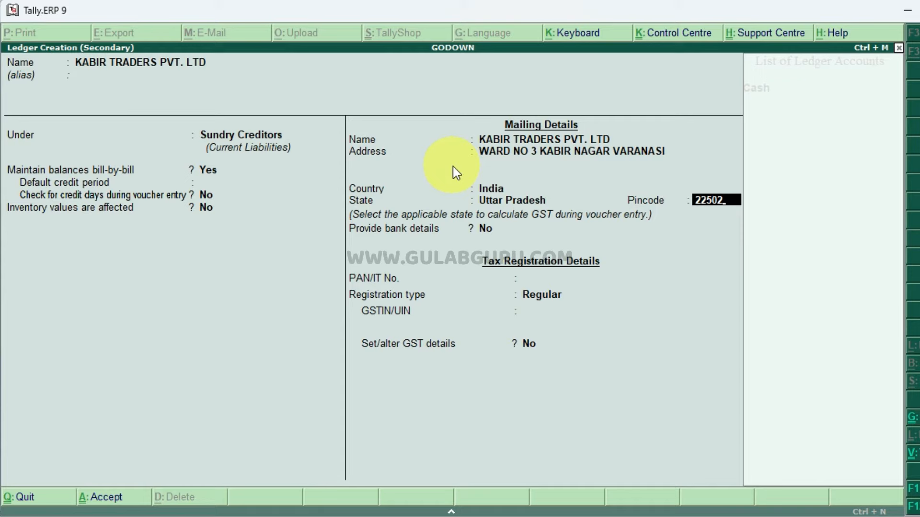
key(Return)
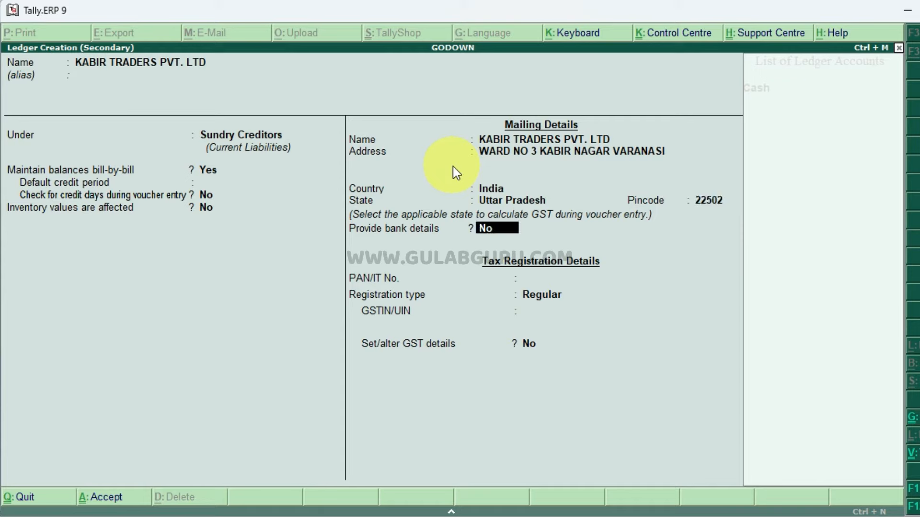
key(Return)
key(Return)
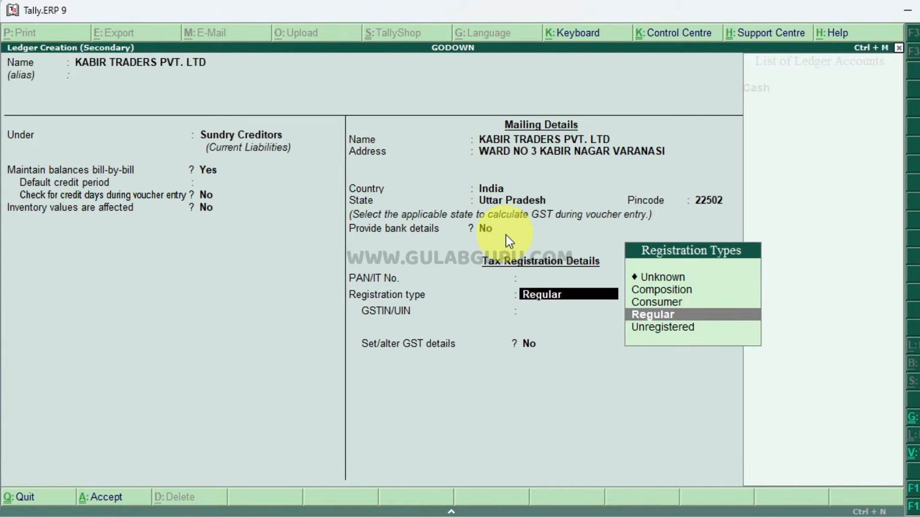
key(Return)
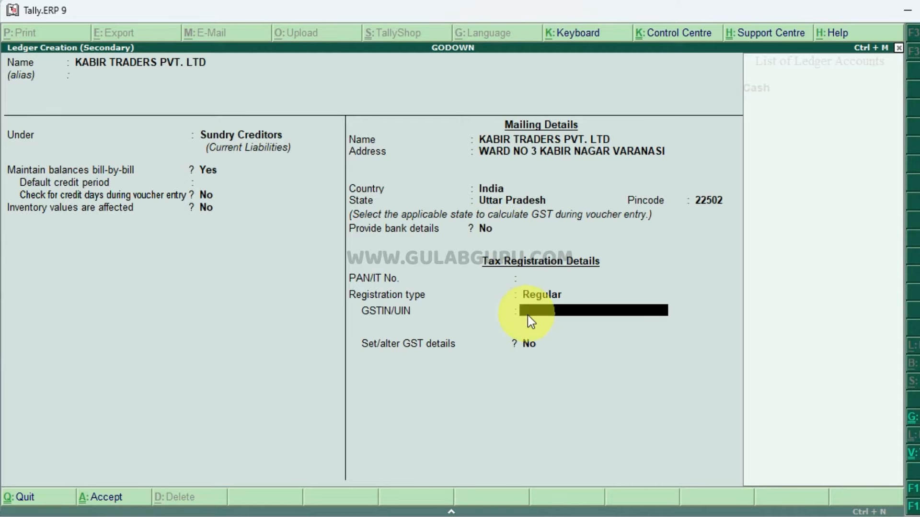
- Copy the supplier's GST number from the Word document into the ledger's GSTIN/UIN
key(alt+Tab)
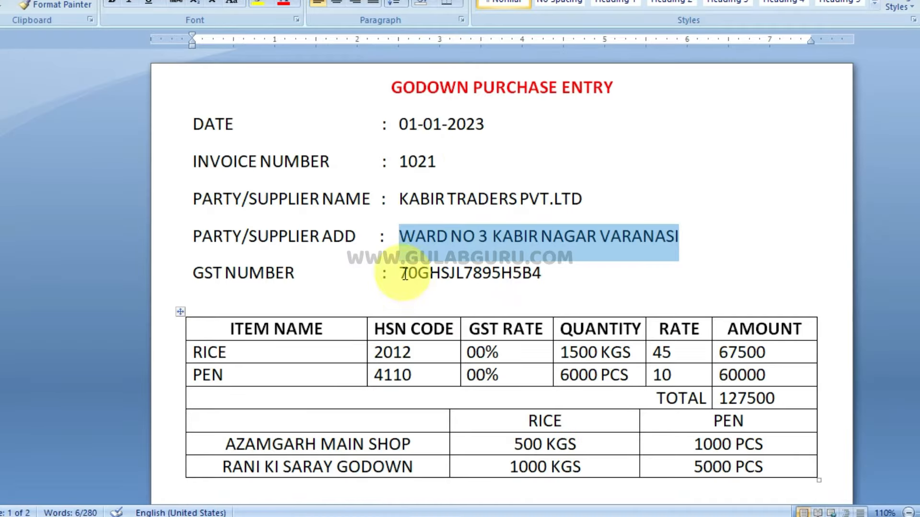
drag(406, 274, 544, 274)
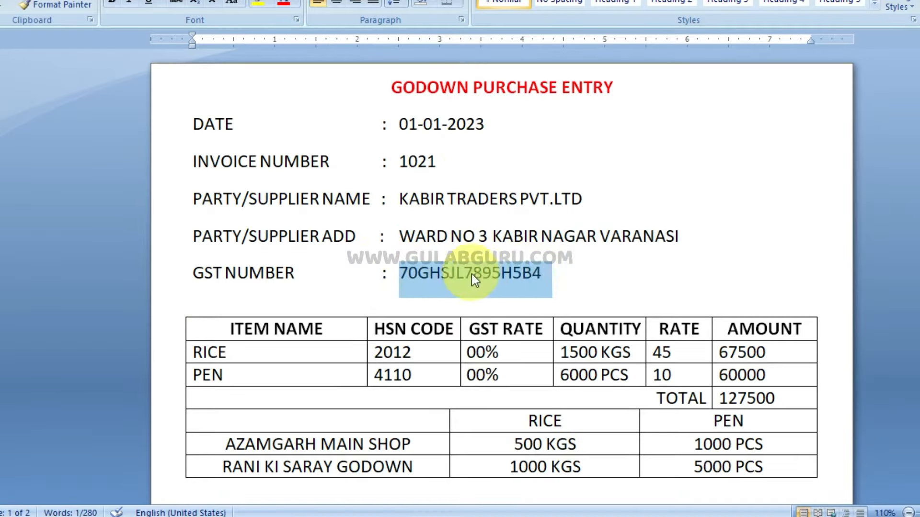
right_click(471, 274)
click(506, 302)
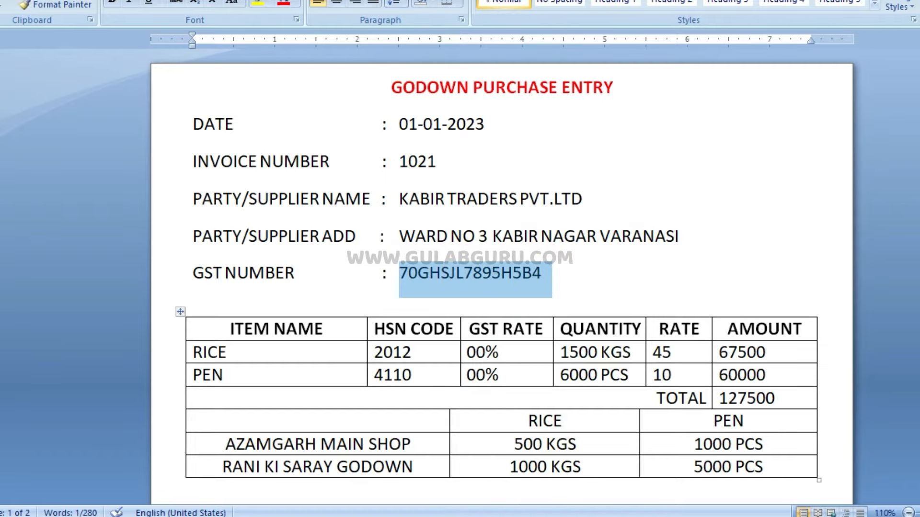
key(alt+Tab)
click(540, 314)
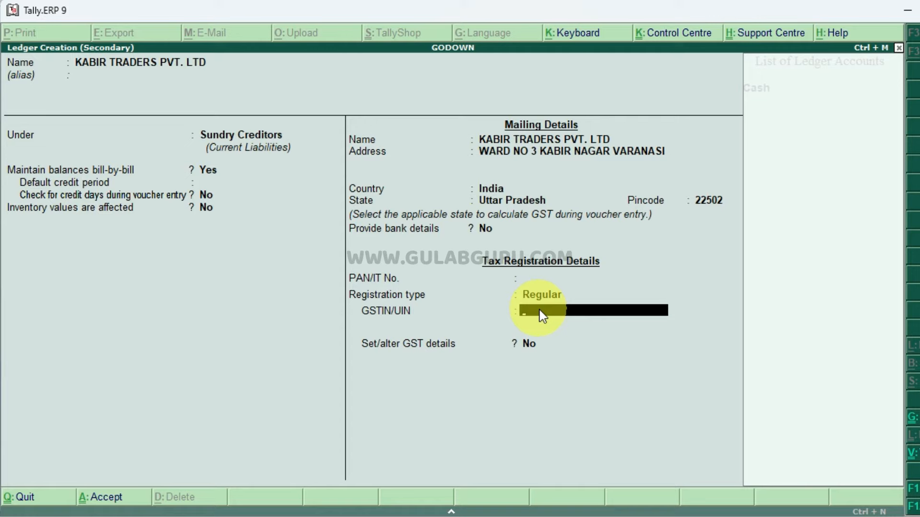
key(ctrl+alt+v)
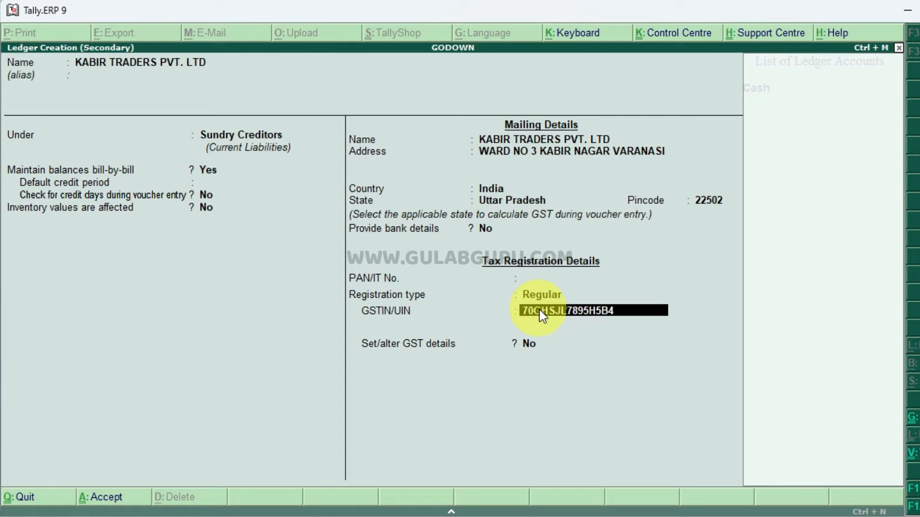
- Leave Set/alter GST details at No, save the supplier ledger and confirm it as the purchase voucher's party
key(Return)
key(Return)
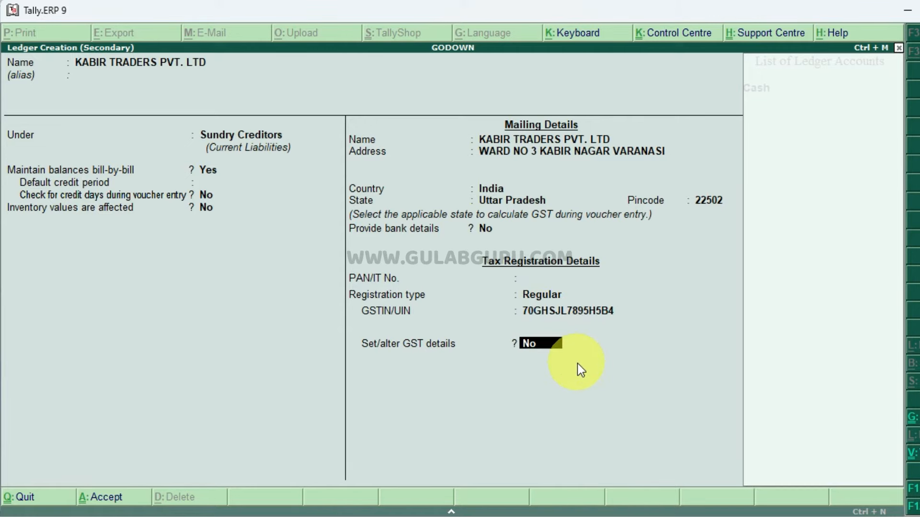
key(Return)
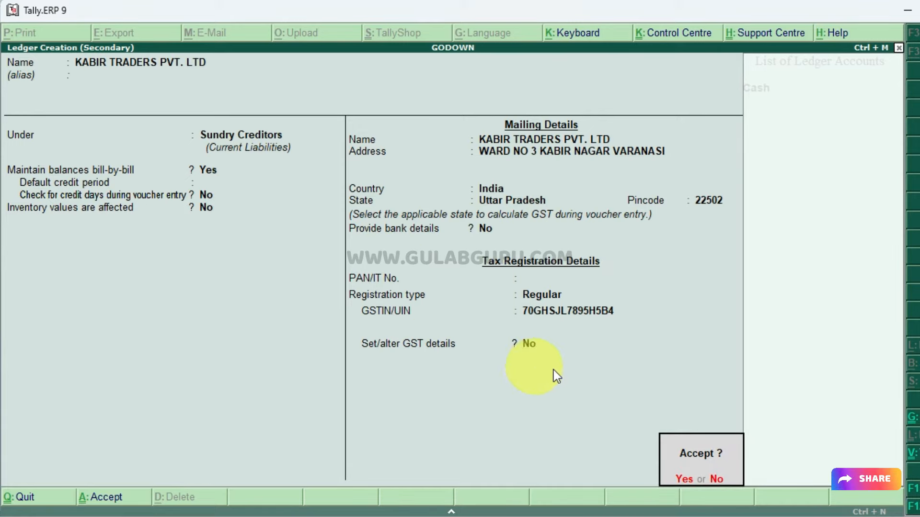
key(Return)
key(Return)
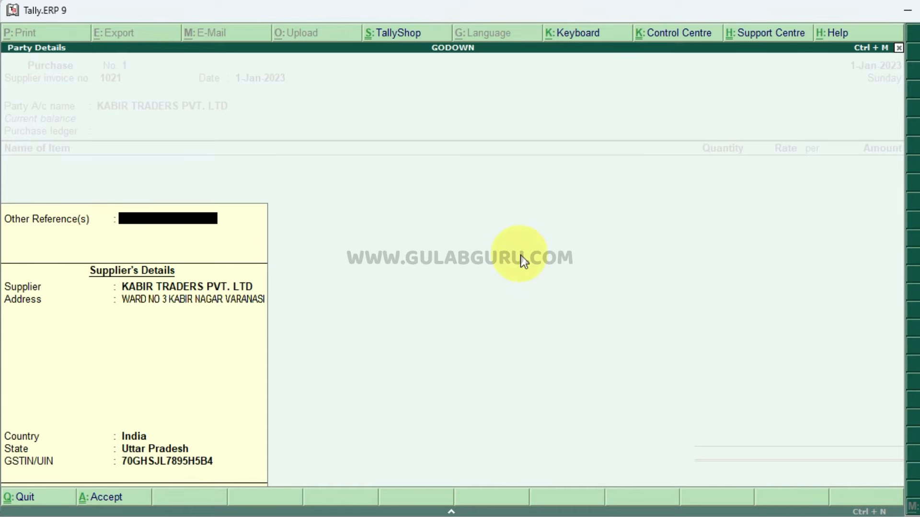
- Leave other references blank and accept the supplier's details for the purchase voucher as filled in
key(Return)
key(Return)
key(Return)
key(Return)
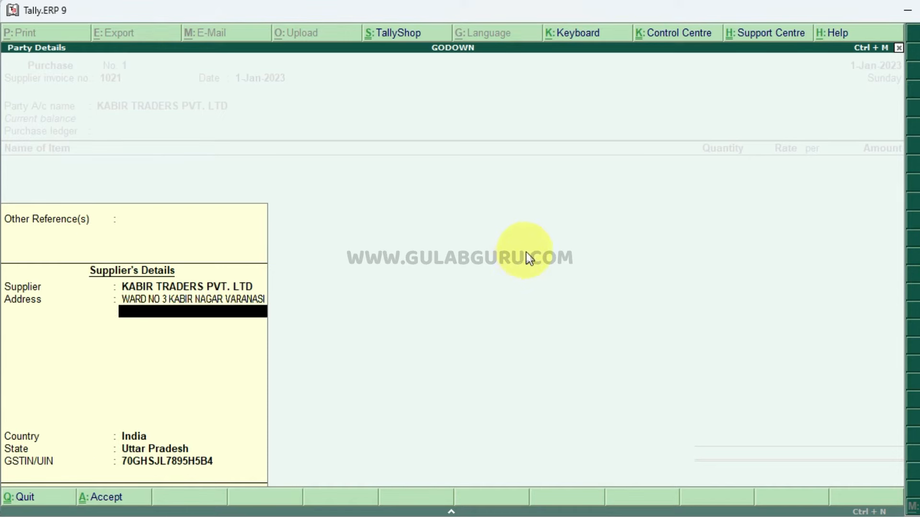
key(Return)
key(Return)
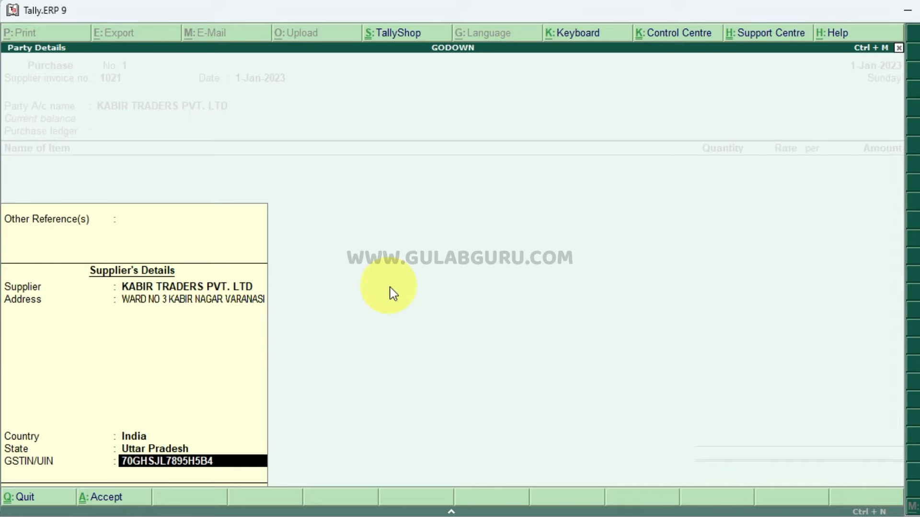
key(Return)
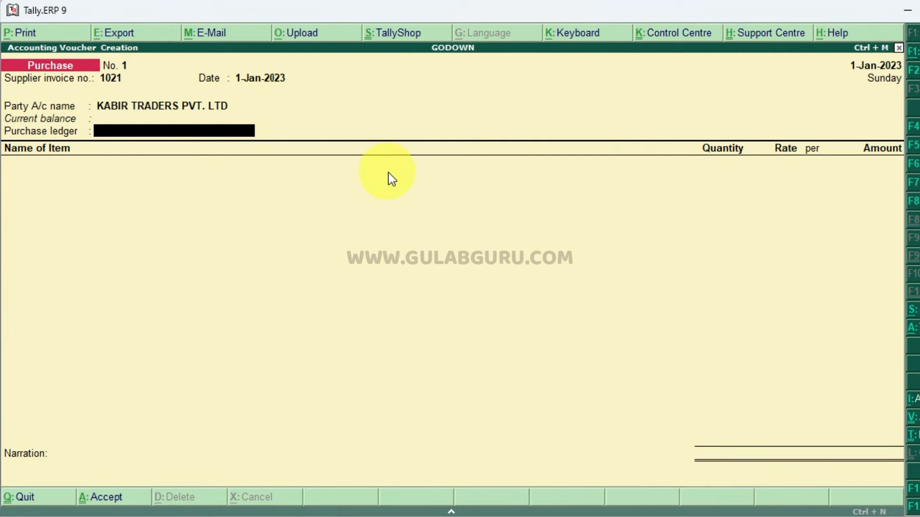
- Create a purchase ledger named PURCHASE A/C under the Purchase Accounts group
key(alt+c)
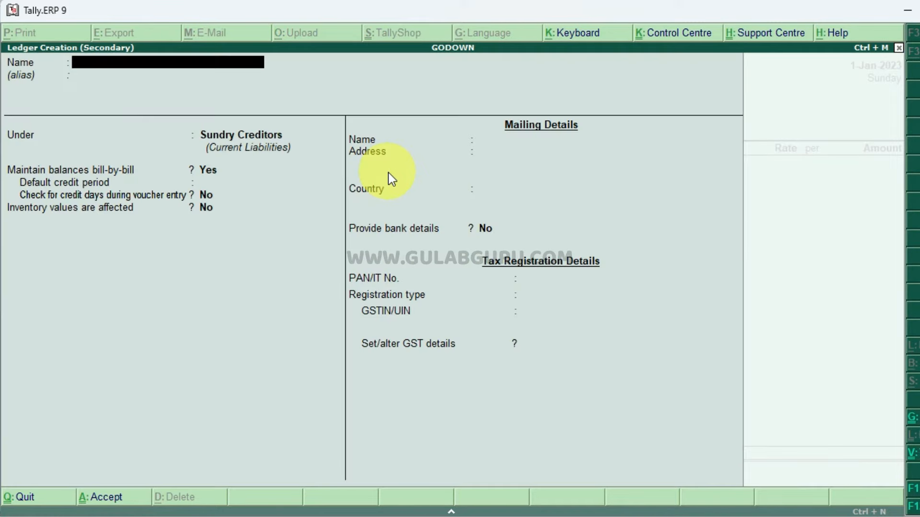
text(PURCHASE A/C)
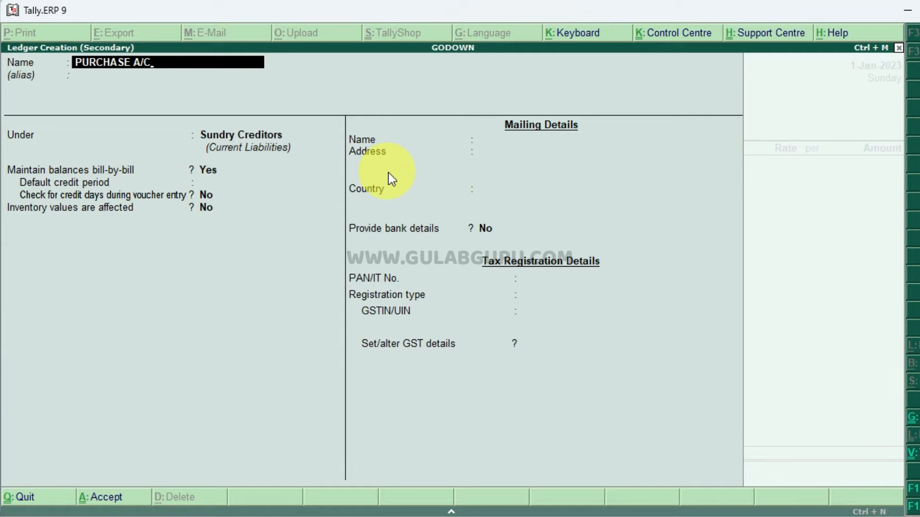
key(Return)
key(Return)
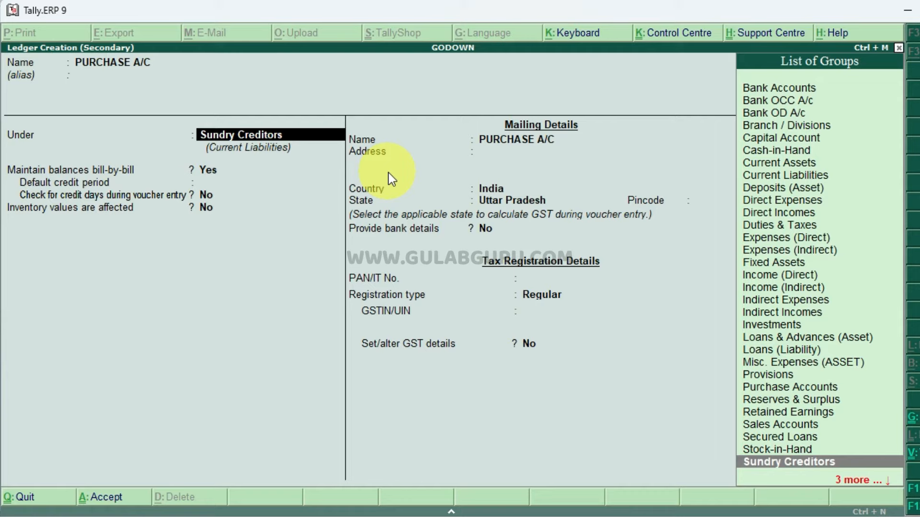
text(PURCH)
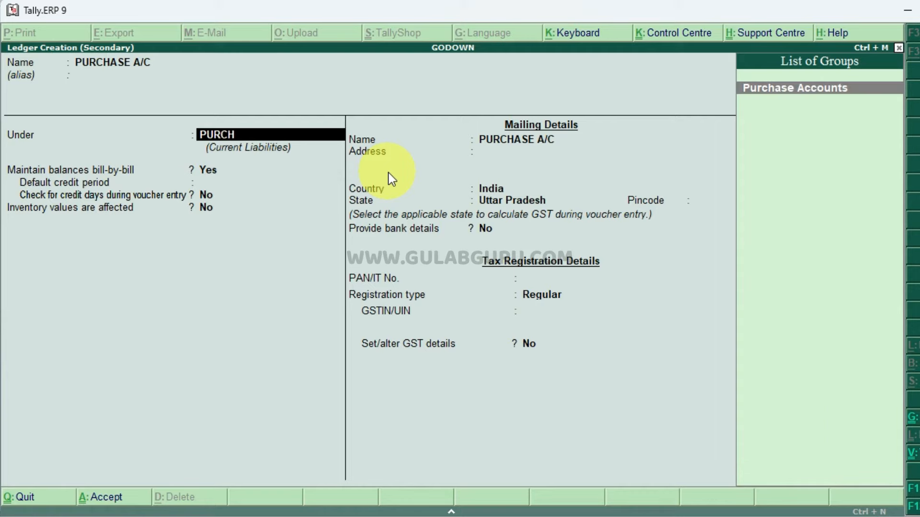
key(Return)
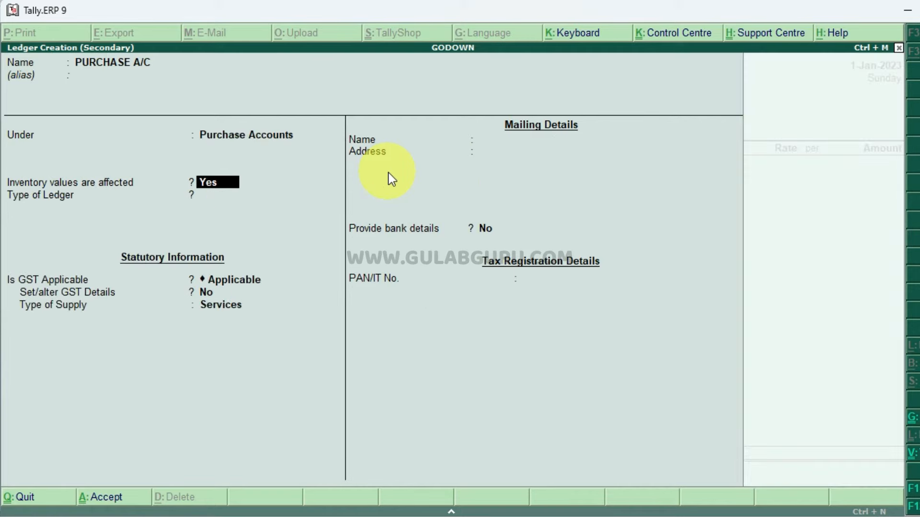
- Keep inventory values affected and GST applicable without GST details, set the type of supply to Goods and save the purchase ledger
key(Return)
key(Return)
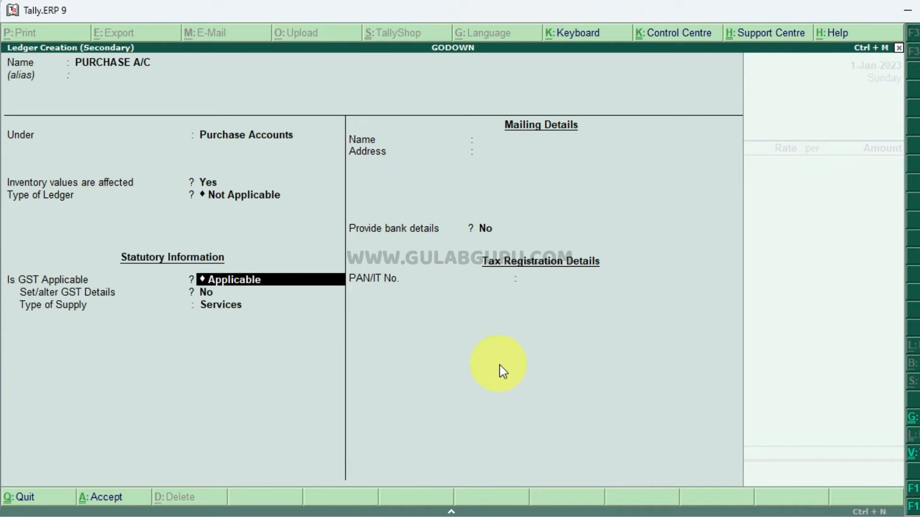
key(Return)
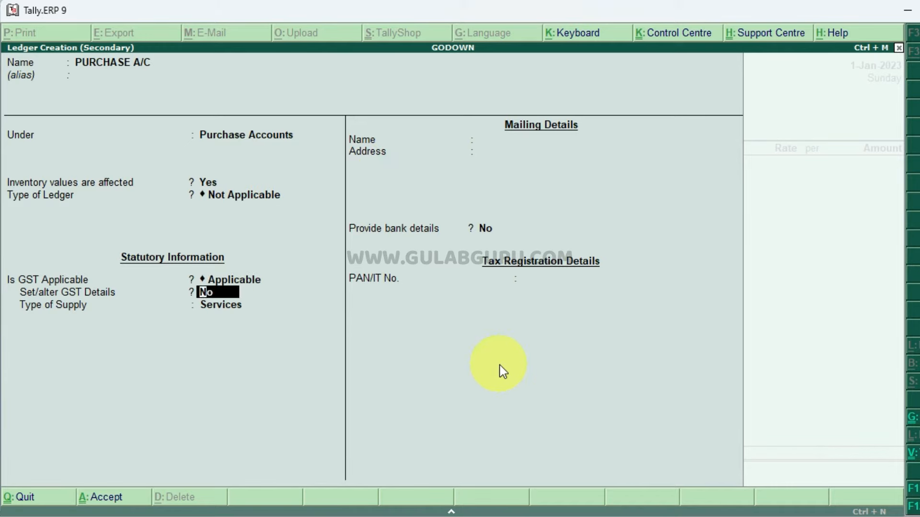
key(Return)
key(Up)
key(Return)
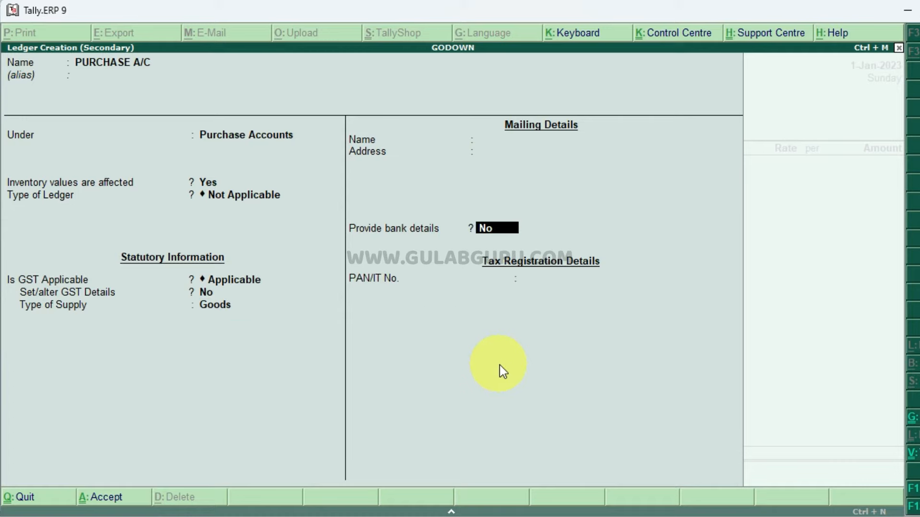
key(Return)
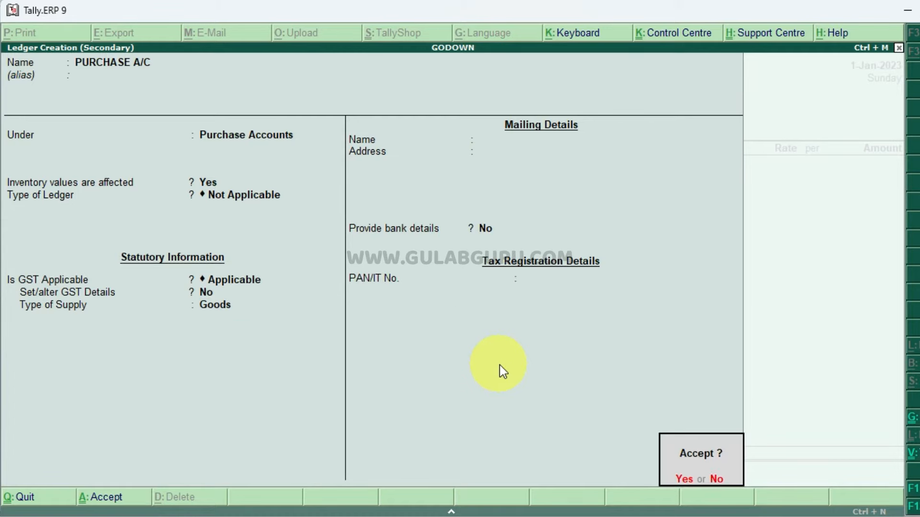
key(Return)
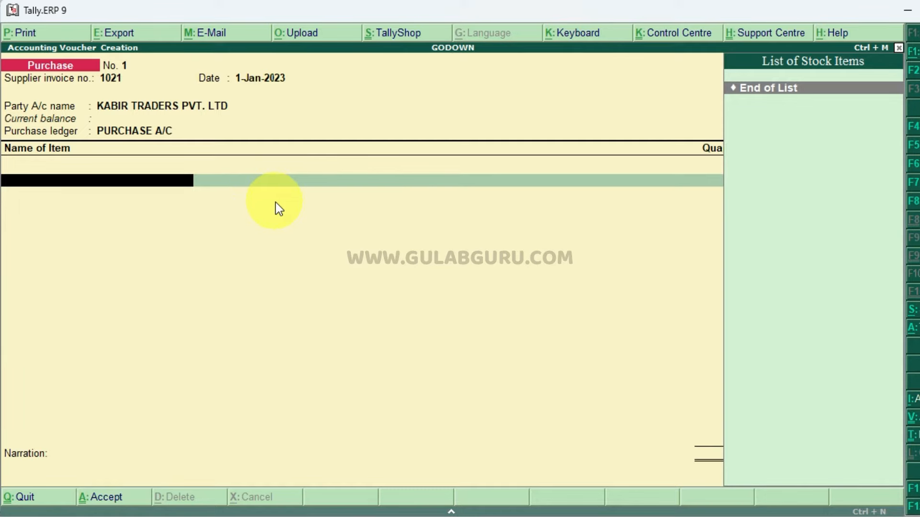
- Start a new stock item named RICE with no alias, placed under Primary
key(alt+c)
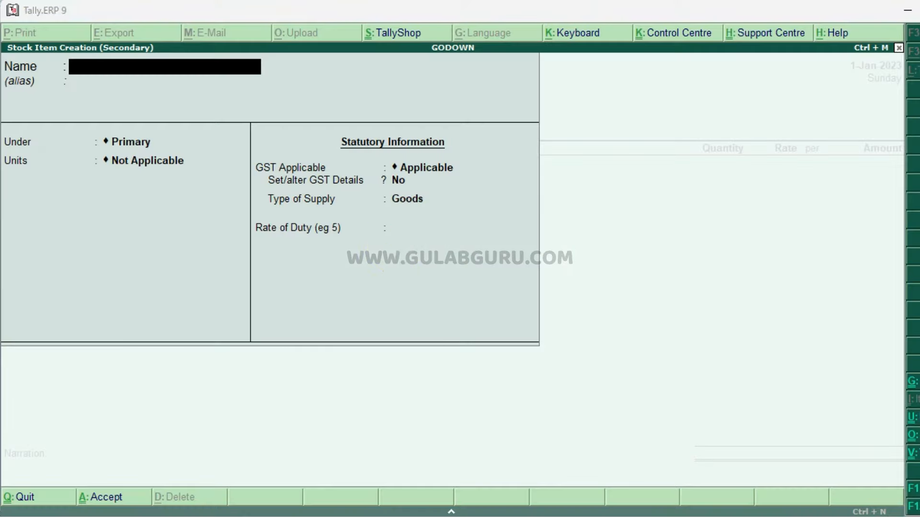
text(RICE)
key(Return)
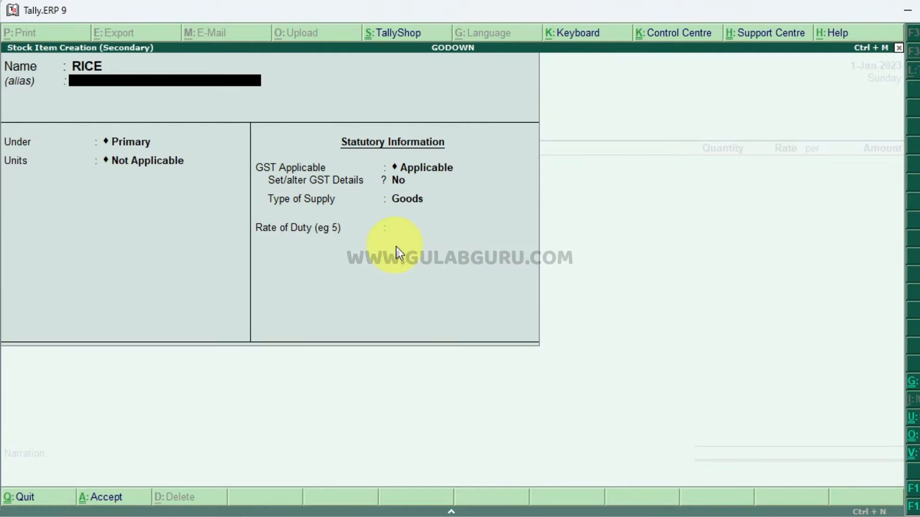
key(Return)
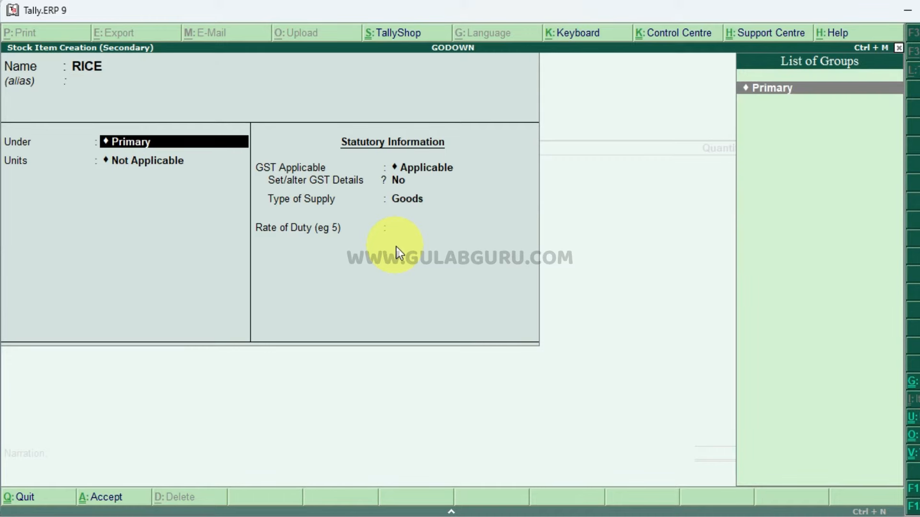
key(Return)
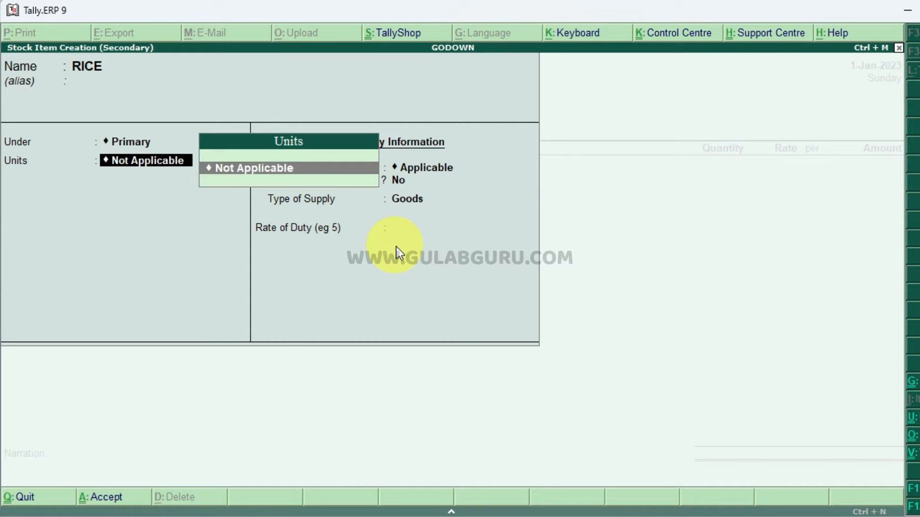
- Create the stock item's unit with symbol KGS, formal name KILOGRAMS, quantity code KGS-KILOGRAMS and 0 decimal places
key(alt+c)
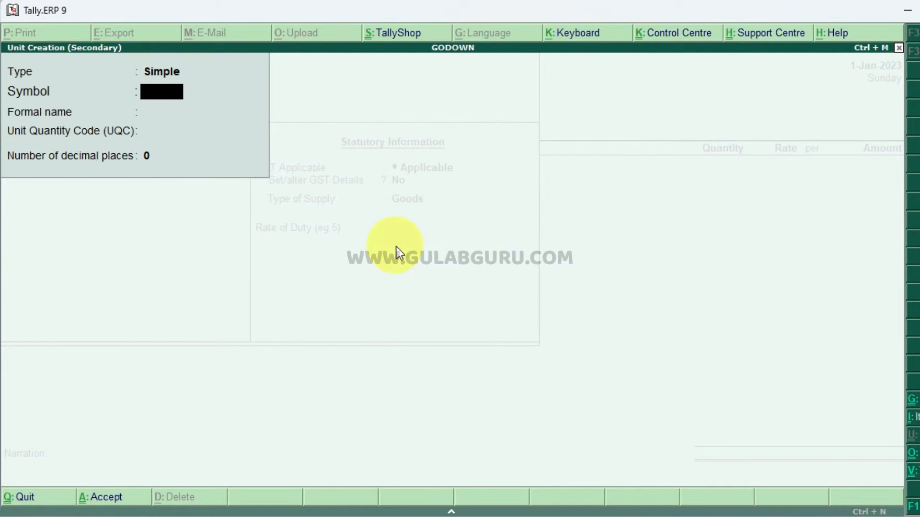
text(KGS)
key(Return)
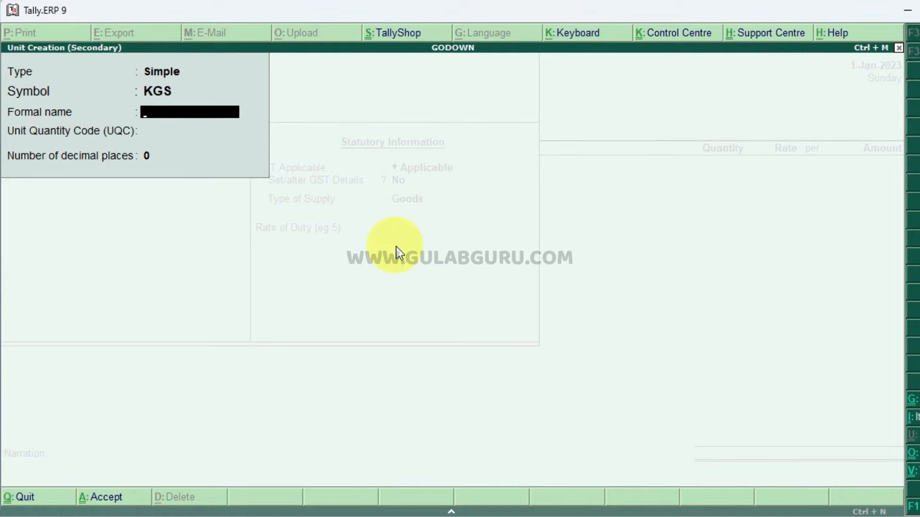
text(KILOGRAMS)
key(Return)
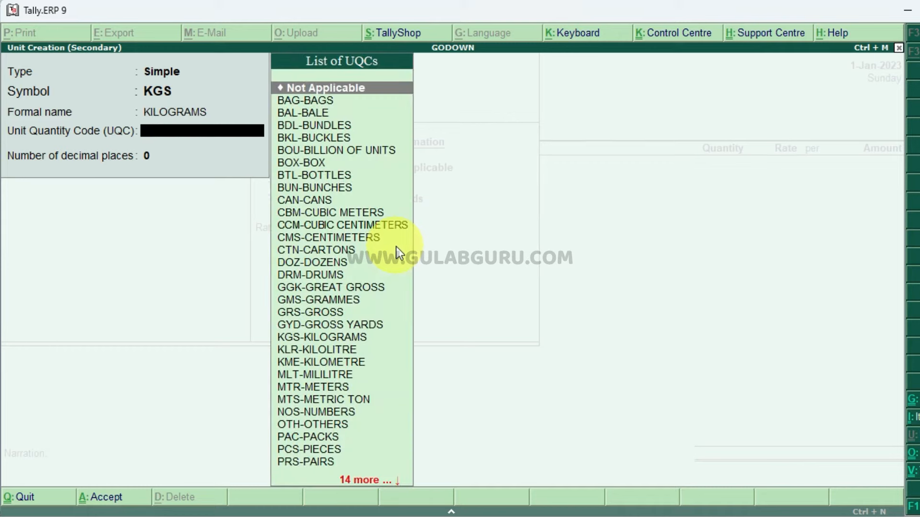
text(KI)
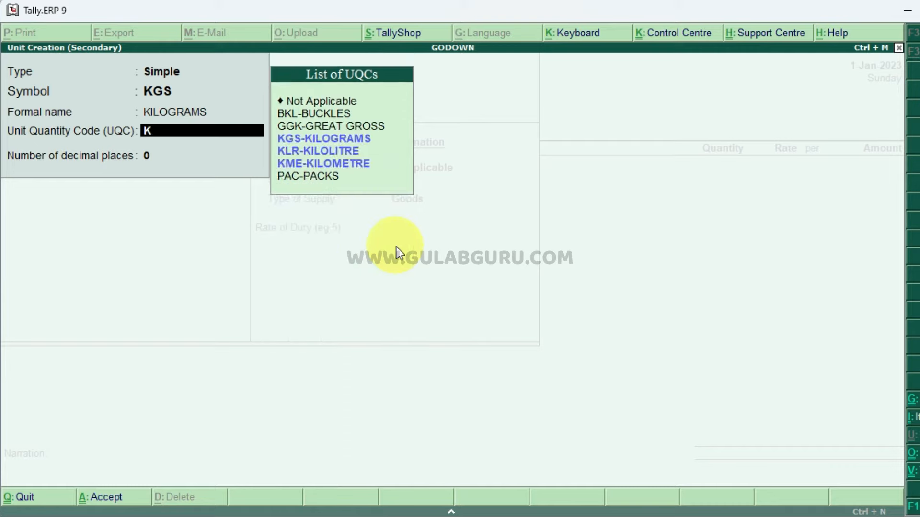
key(Down)
key(Down)
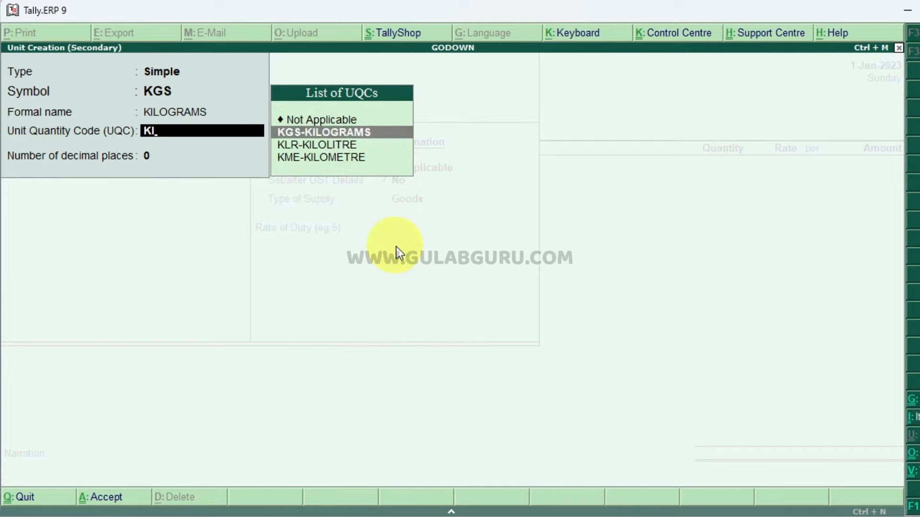
key(Return)
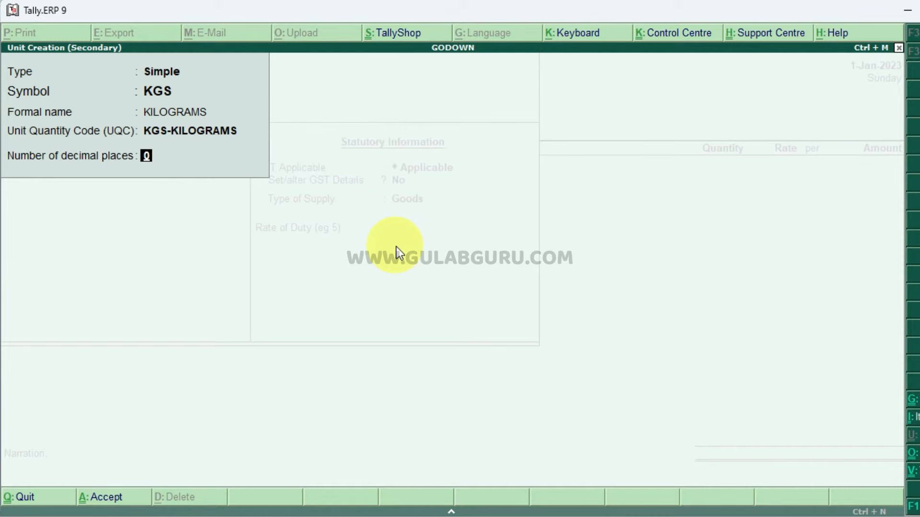
key(Return)
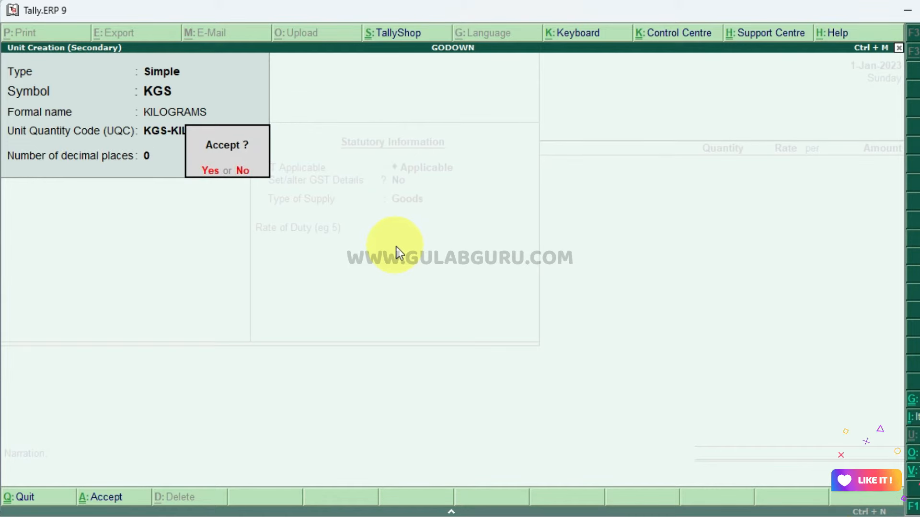
key(Return)
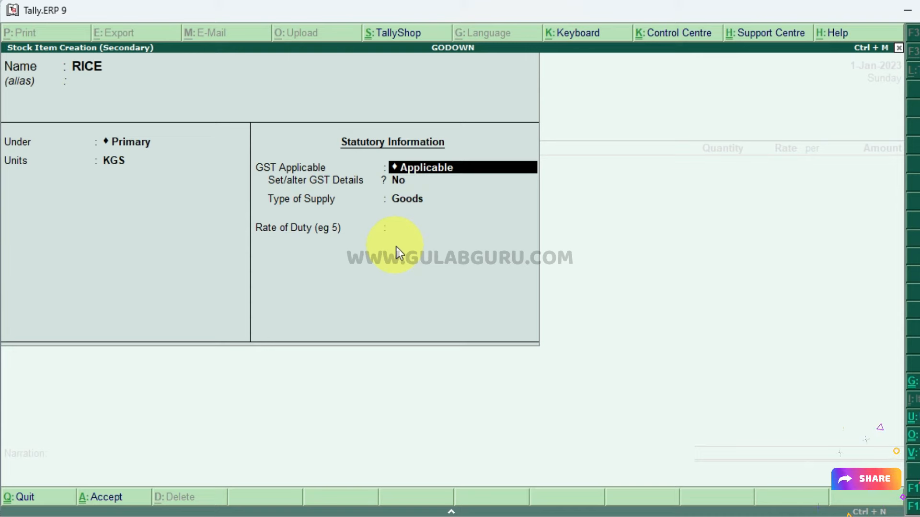
- Keep GST applicable for RICE, set Set/alter GST Details to Yes and enter HSN/SAC 2012 without a description
key(Return)
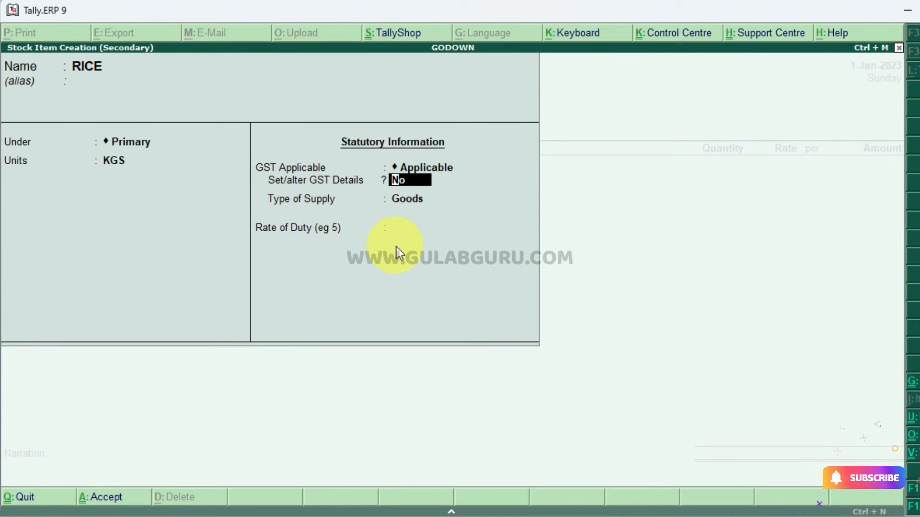
text(Y)
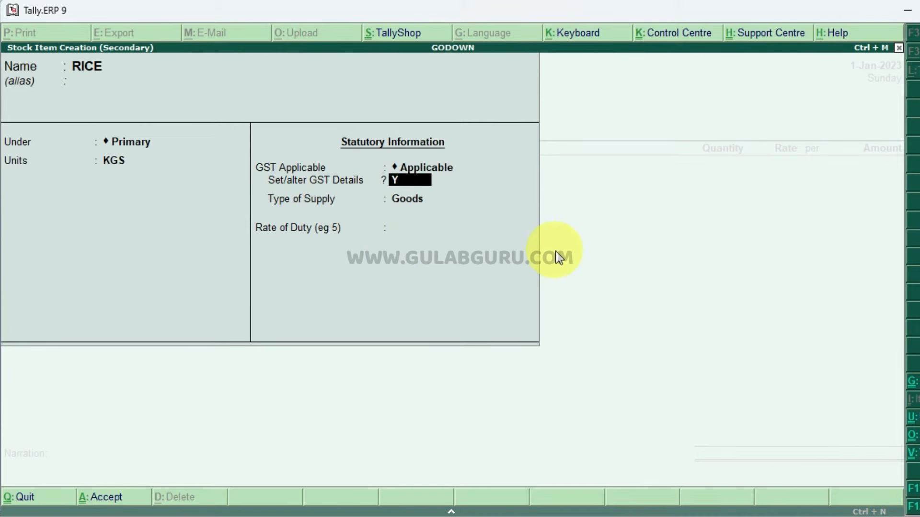
key(Return)
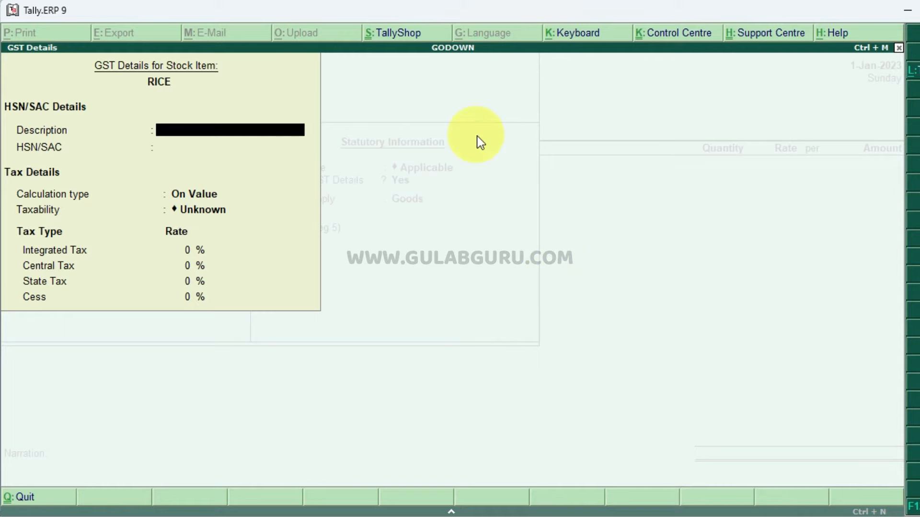
key(Return)
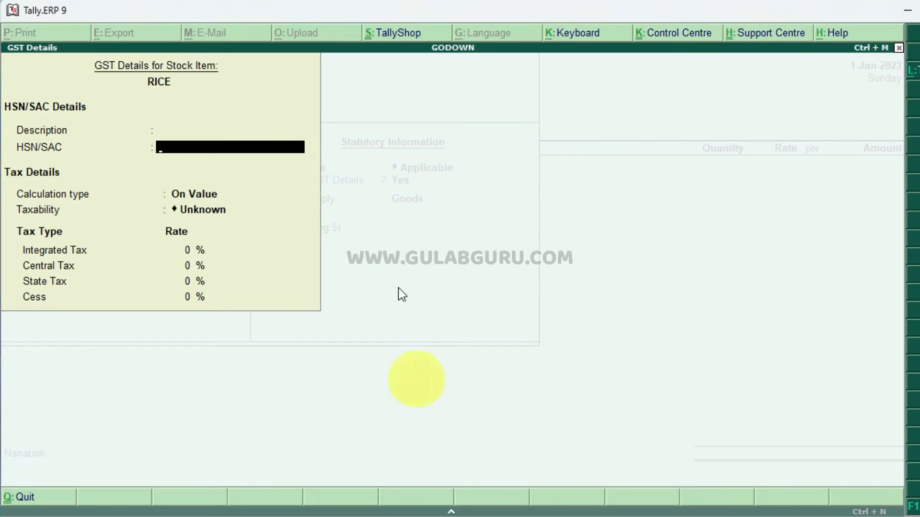
text(2012)
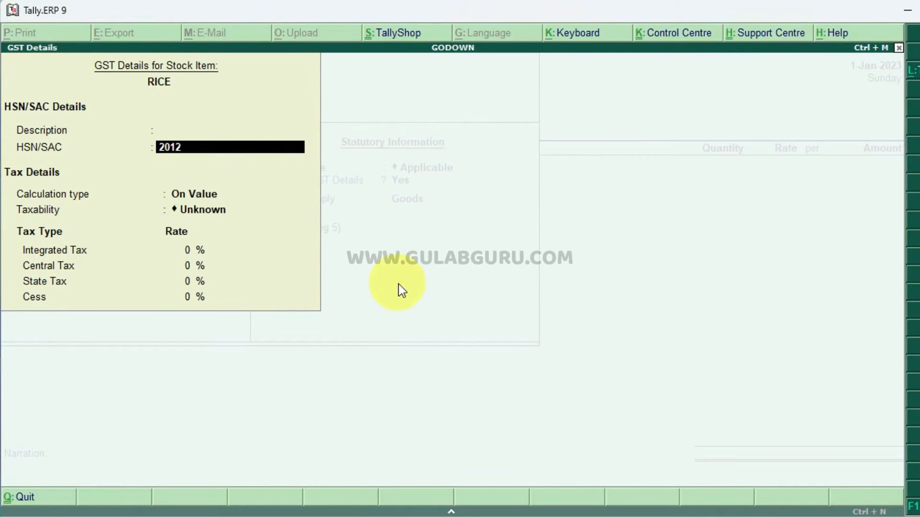
key(Return)
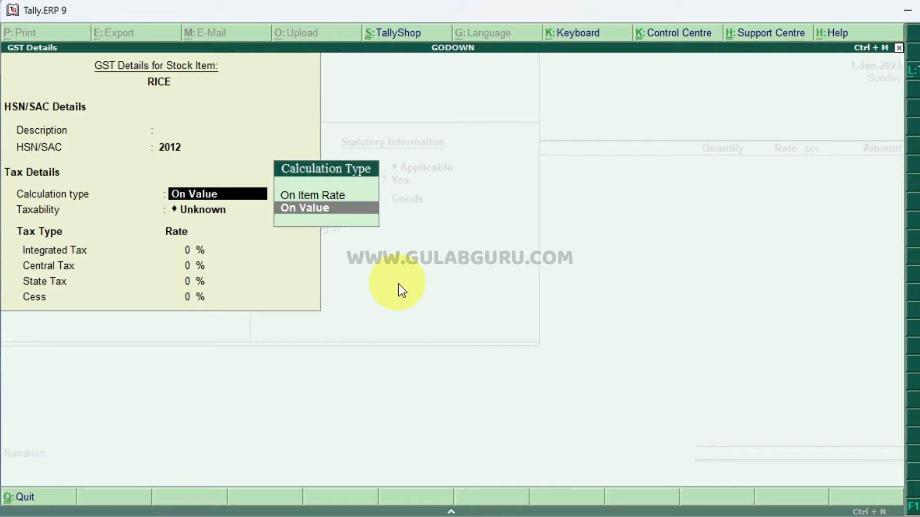
- Keep the calculation type On Value, set RICE's taxability to Exempt and keep Goods as its type of supply
key(Return)
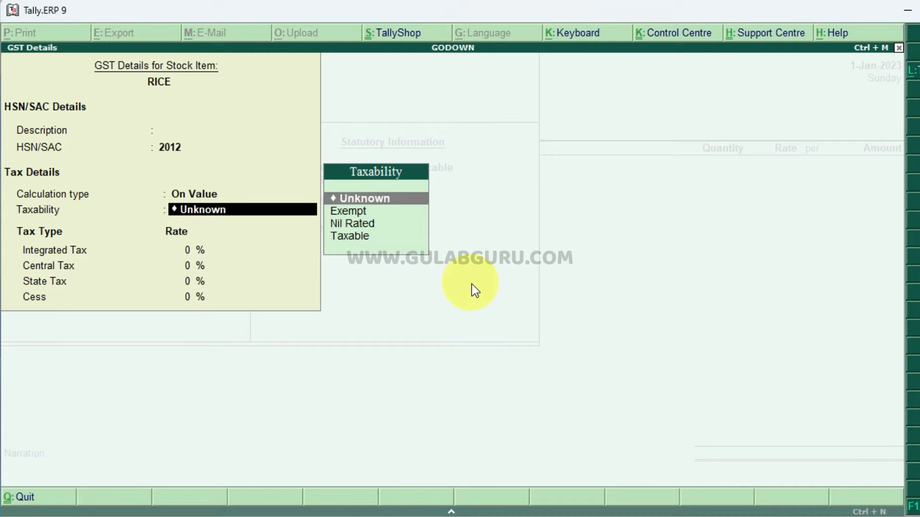
key(Down)
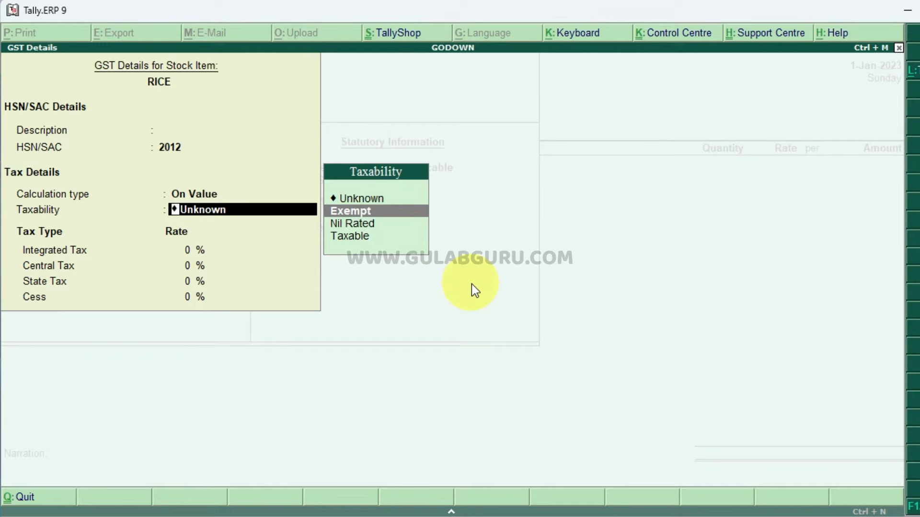
key(Return)
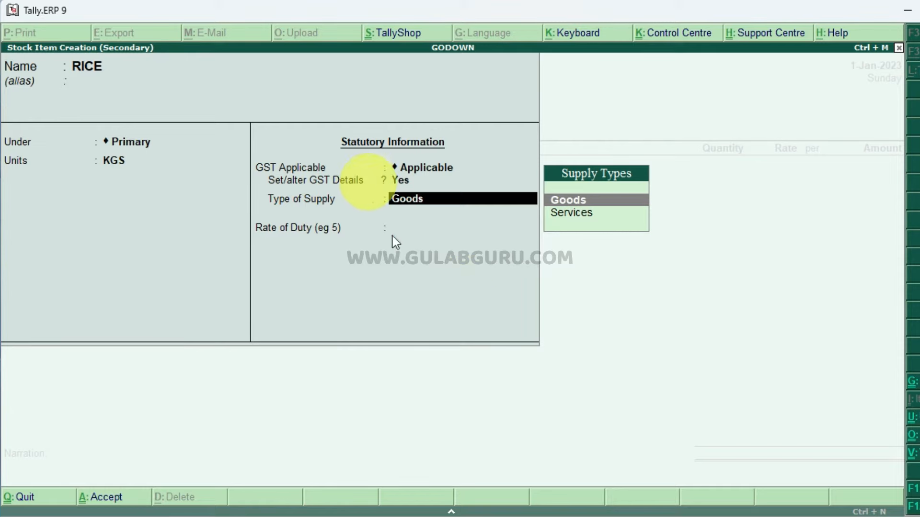
key(Return)
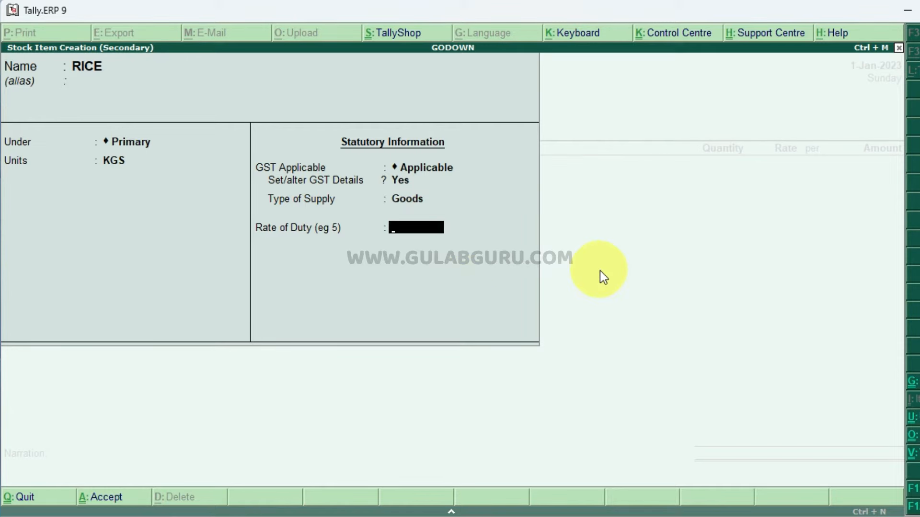
- Save the RICE stock item with no rate of duty and check its godown-wise quantities in the Word purchase document
key(Return)
key(Return)
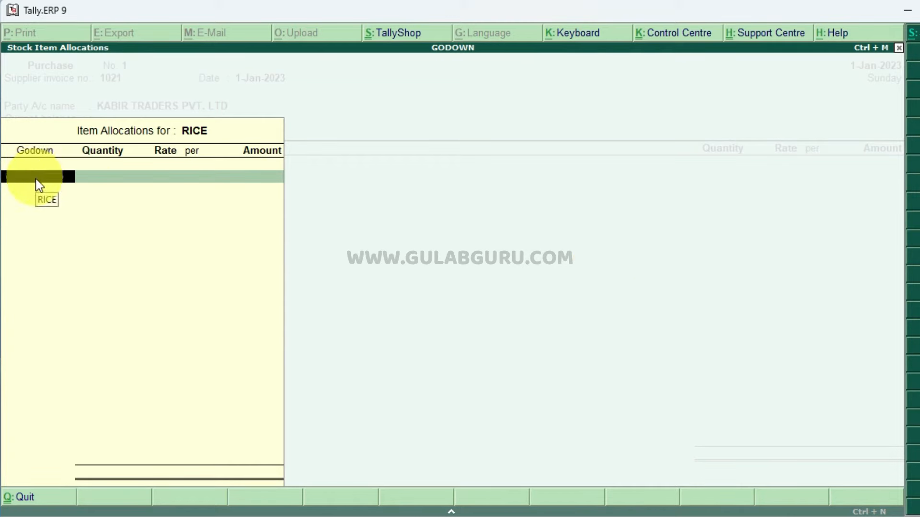
click(468, 516)
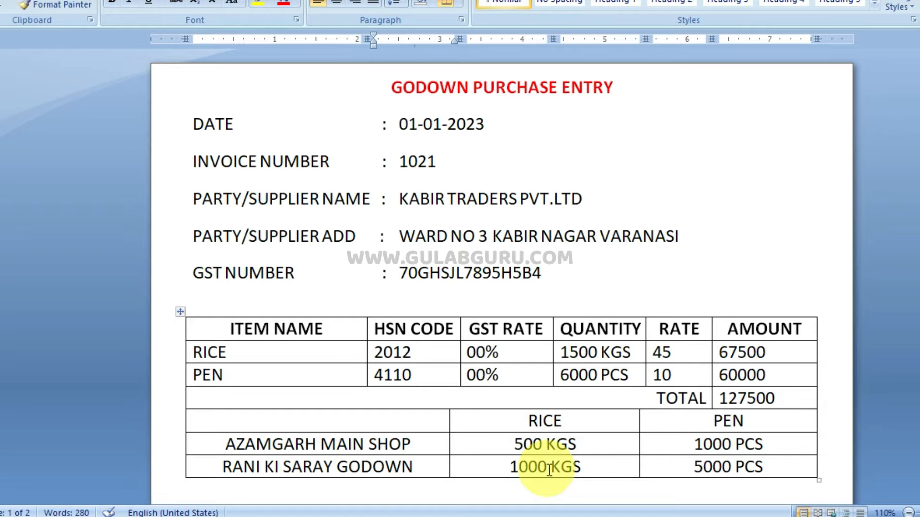
key(alt+Tab)
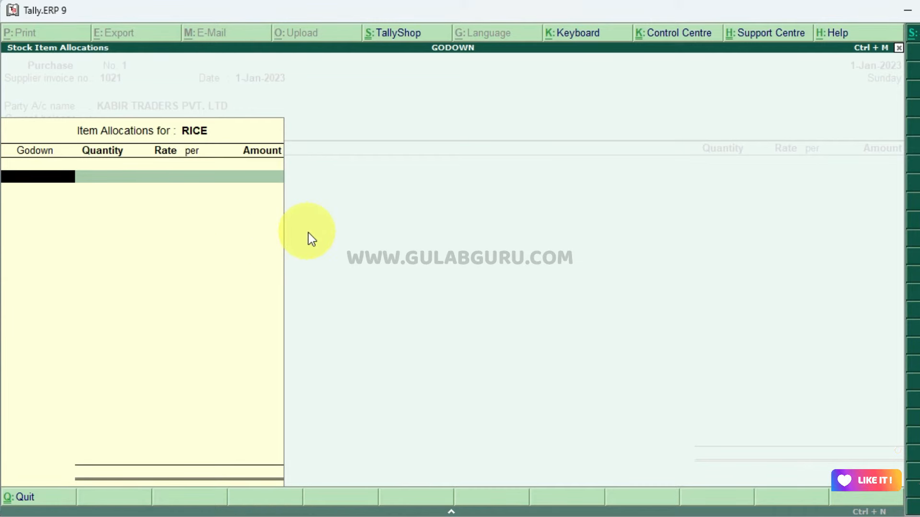
- Allocate 500 KGS of RICE to AZAMGARH MAIN SHOP at a rate of 45 per KGS
key(space)
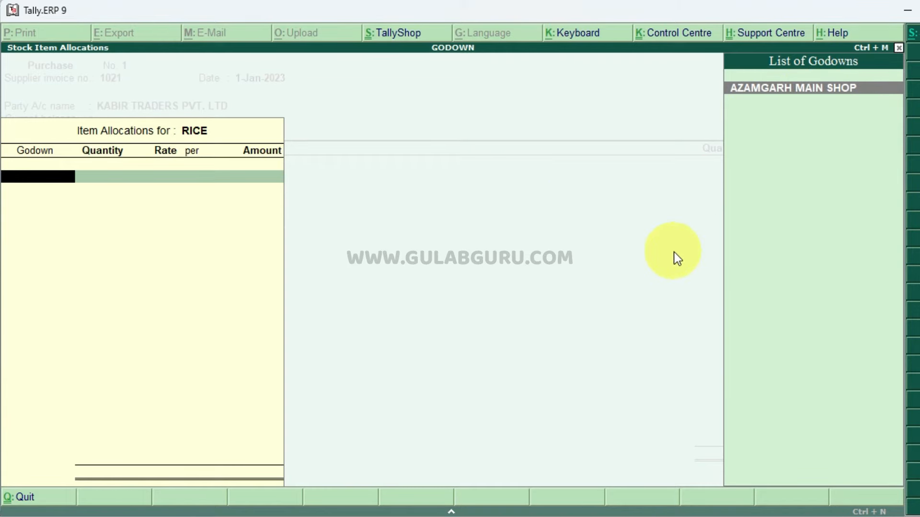
key(Return)
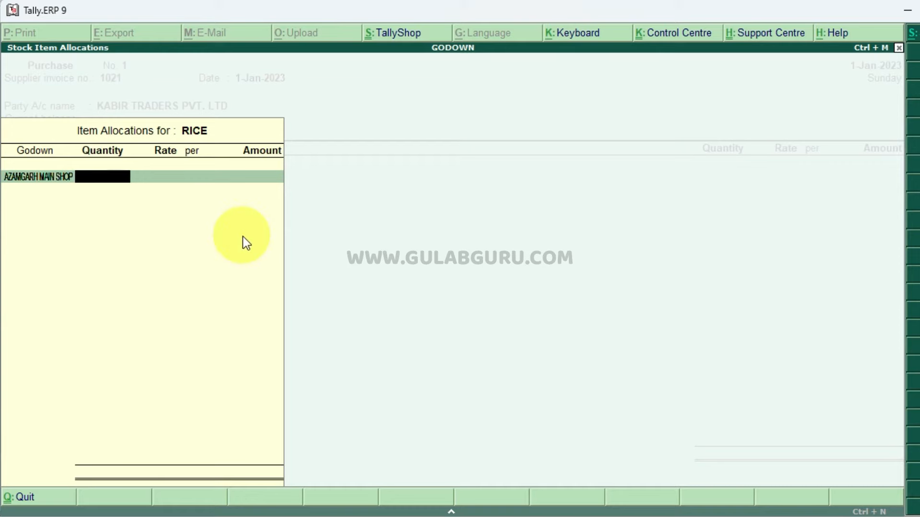
text(500)
key(Return)
key(Return)
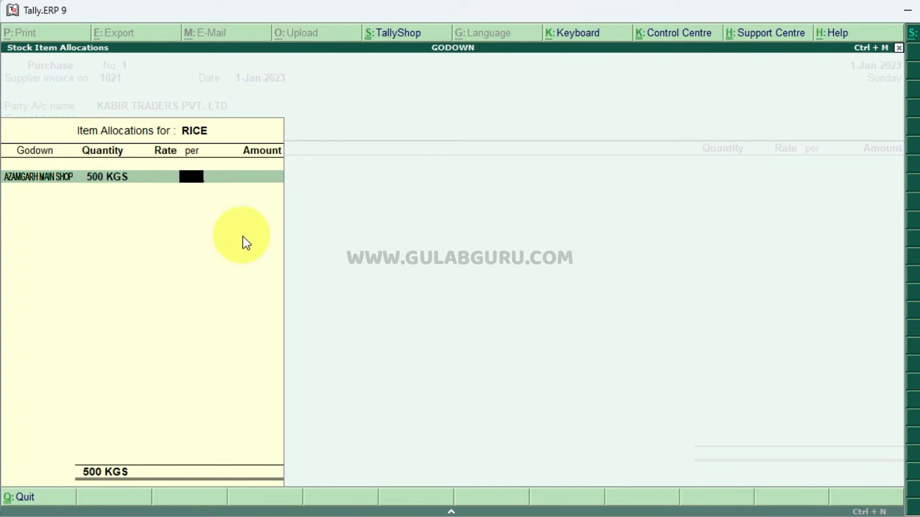
key(BackSpace)
text(45)
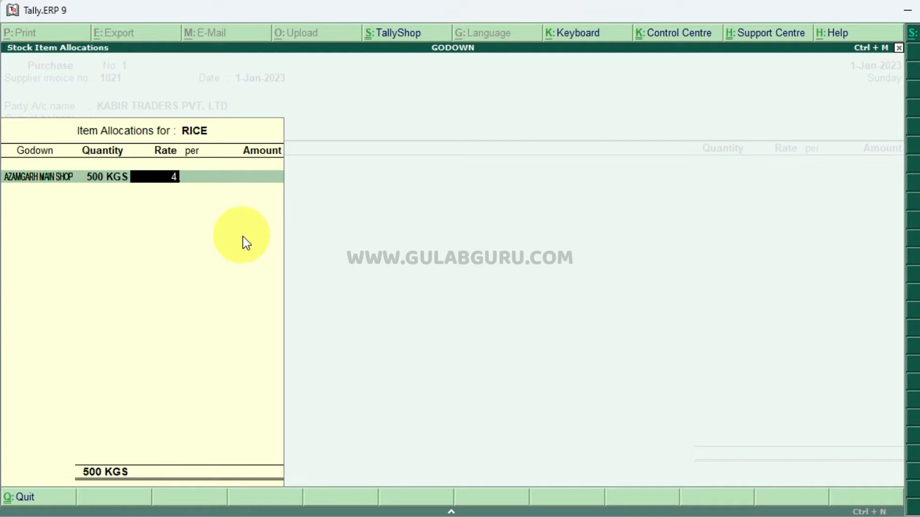
key(Return)
key(Return)
key(Return)
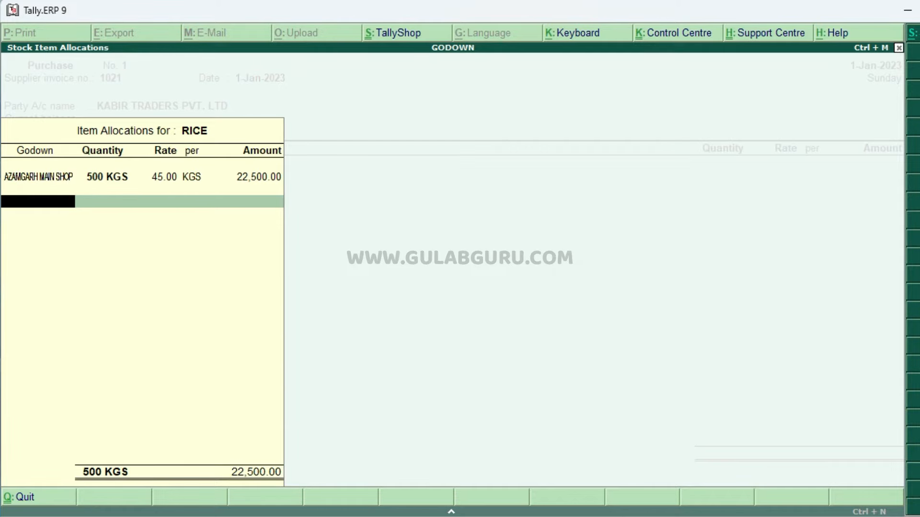
- Check the second godown in the Word purchase document and create RANI KI SARAY GODOWN under Primary, with both third-party stock options set to No
key(alt+Tab)
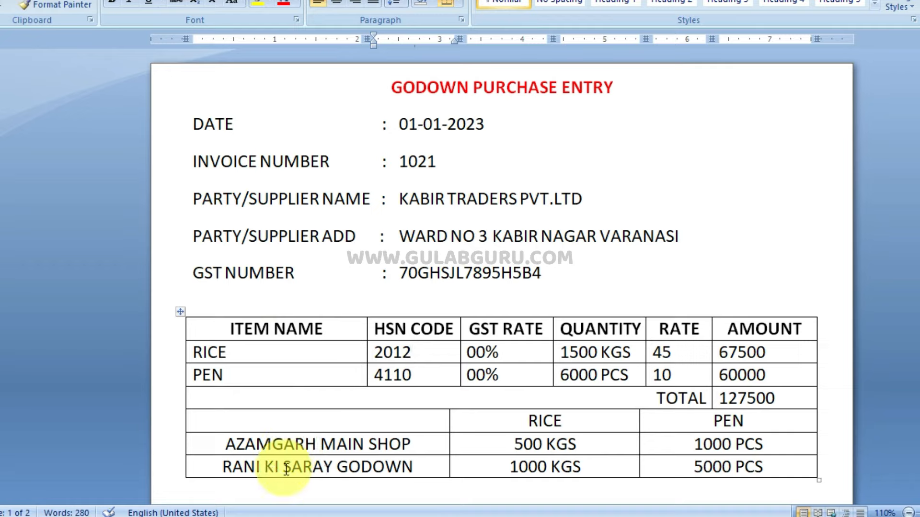
key(alt+Tab)
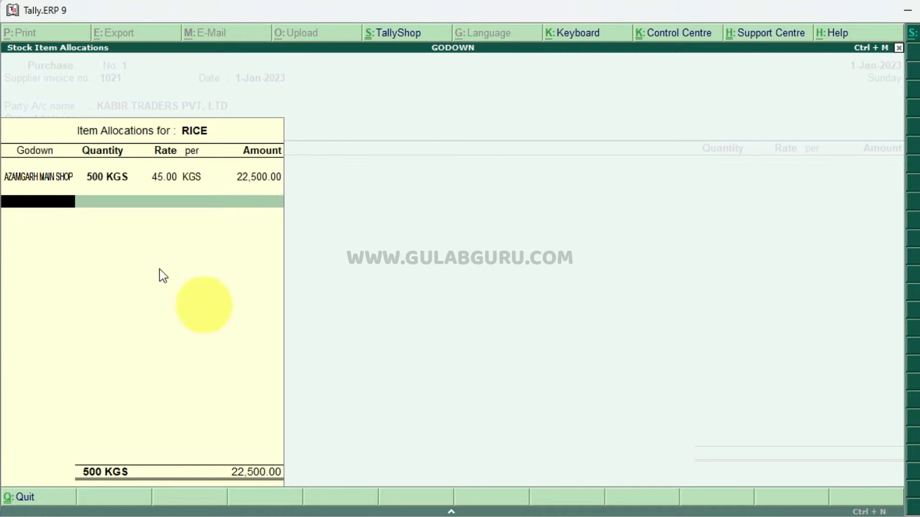
click(37, 211)
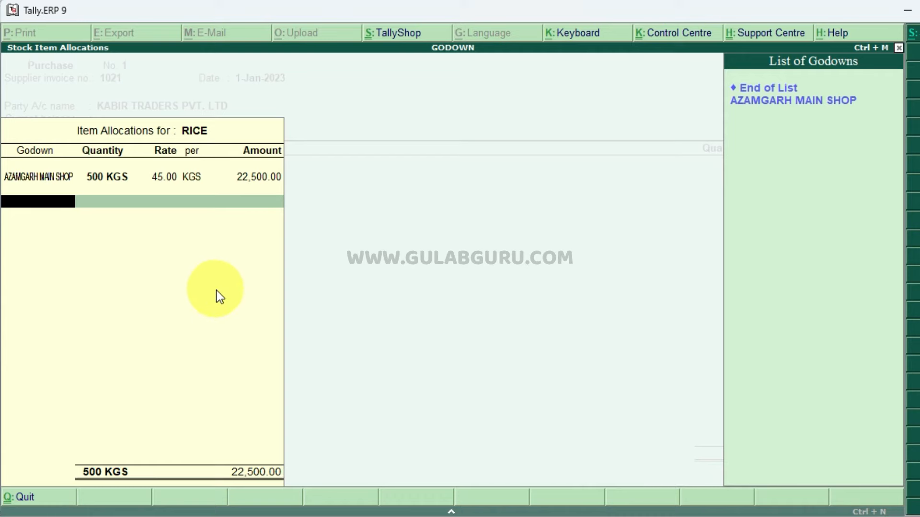
key(alt+c)
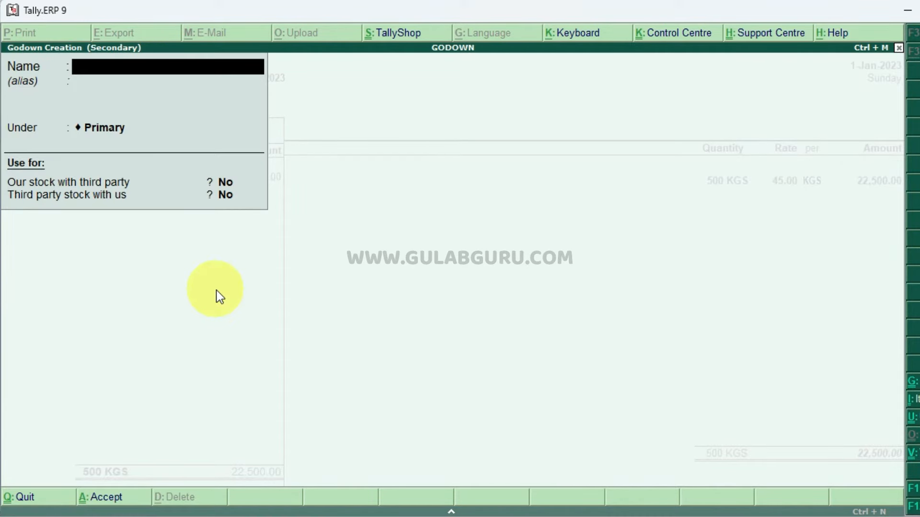
text(RANI KI SARAY GODOWN)
key(Return)
key(Return)
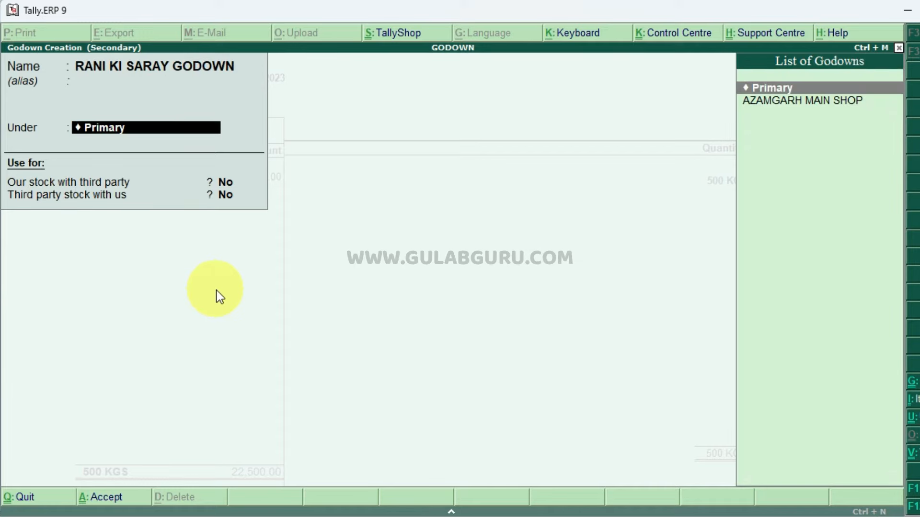
key(Return)
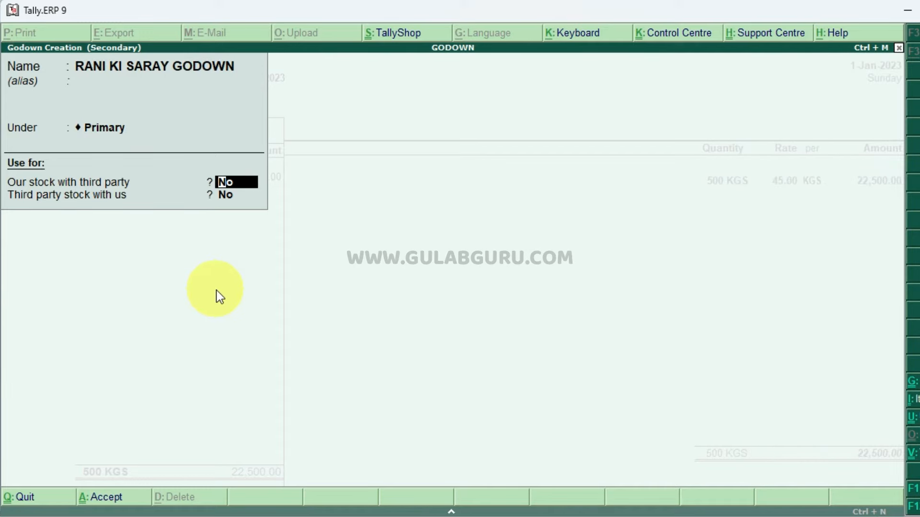
key(Return)
key(Return)
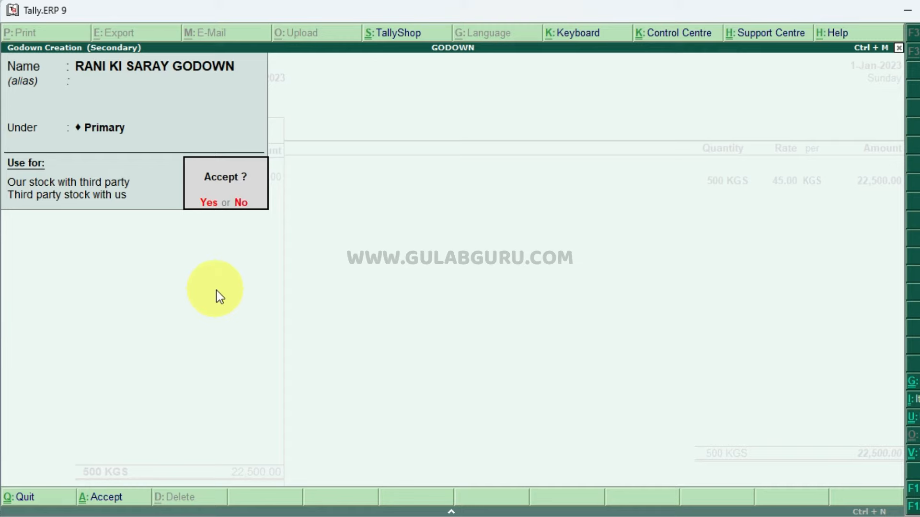
key(Return)
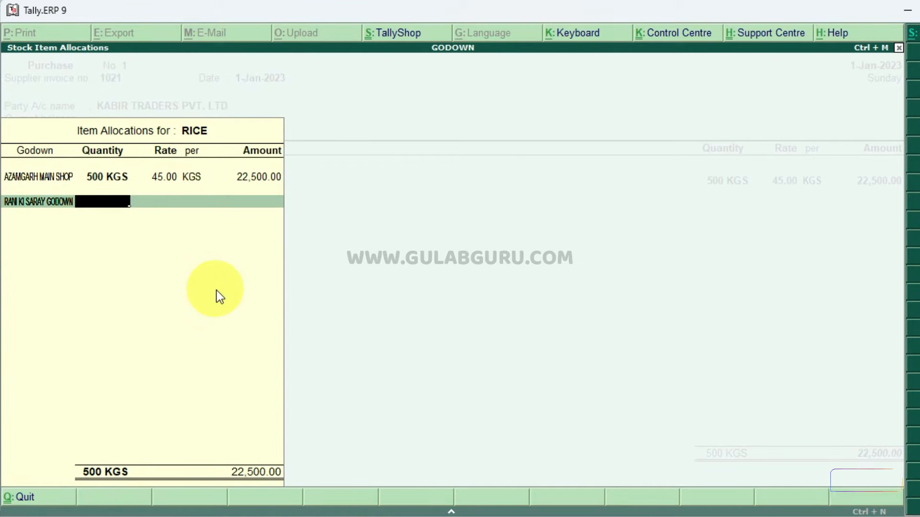
- Allocate 1,000 KGS of RICE to RANI KI SARAY GODOWN at 45 per KGS and accept the RICE line in the purchase voucher
text(1,00)
text(000)
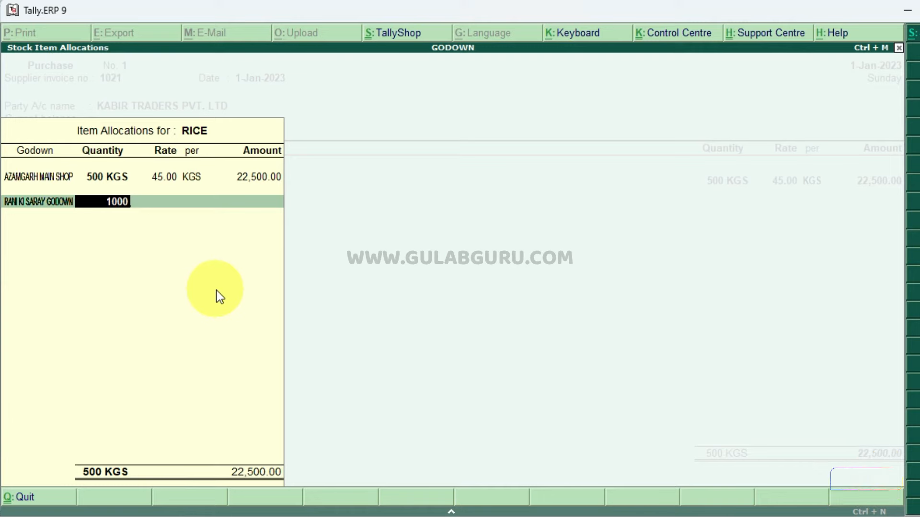
key(Return)
key(Return)
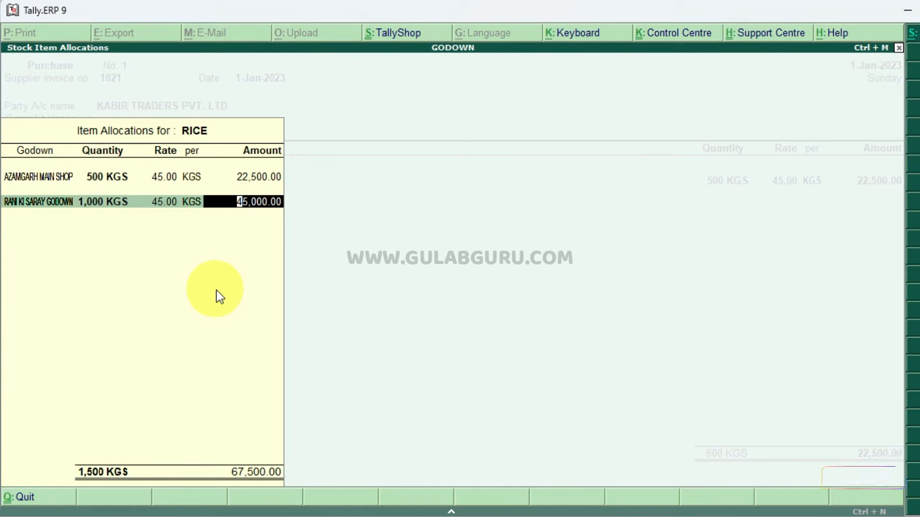
key(Return)
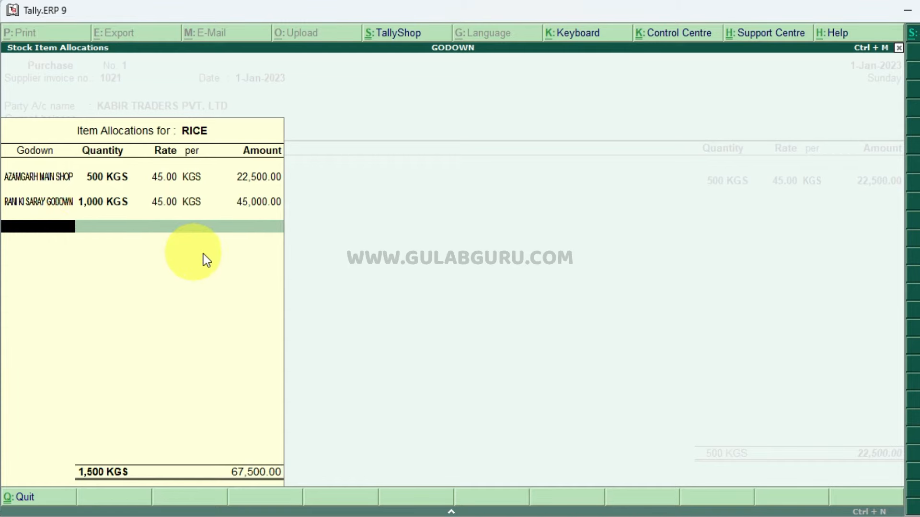
key(Return)
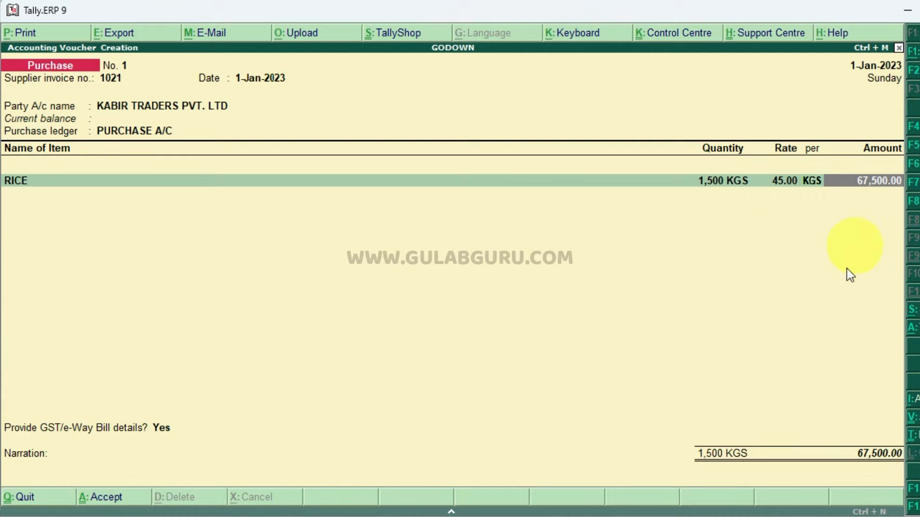
key(Return)
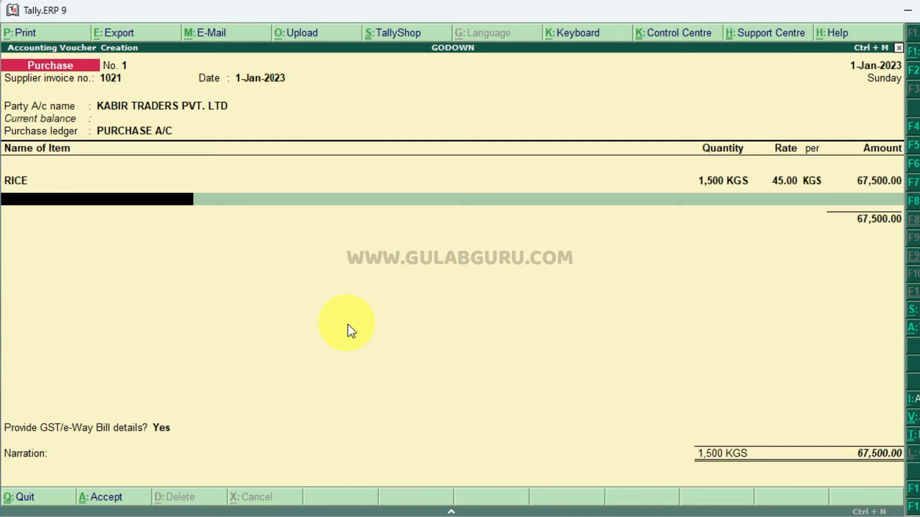
- Start a new stock item named PEN from the purchase voucher, with no alias, placed under Primary
key(alt+c)
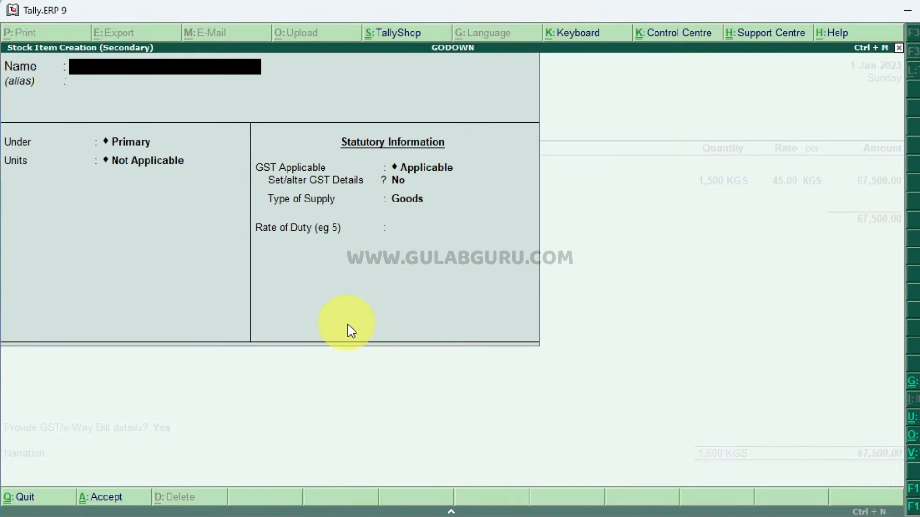
text(PEN)
key(Return)
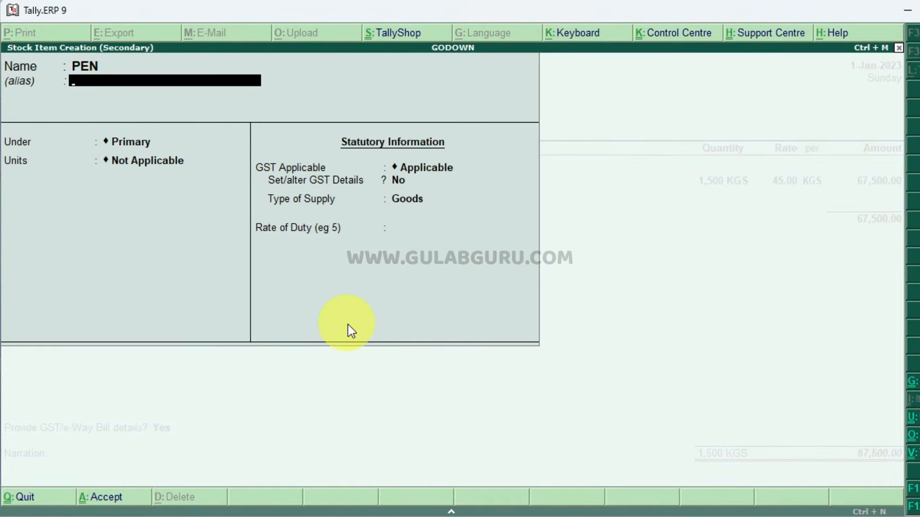
key(Return)
key(Return)
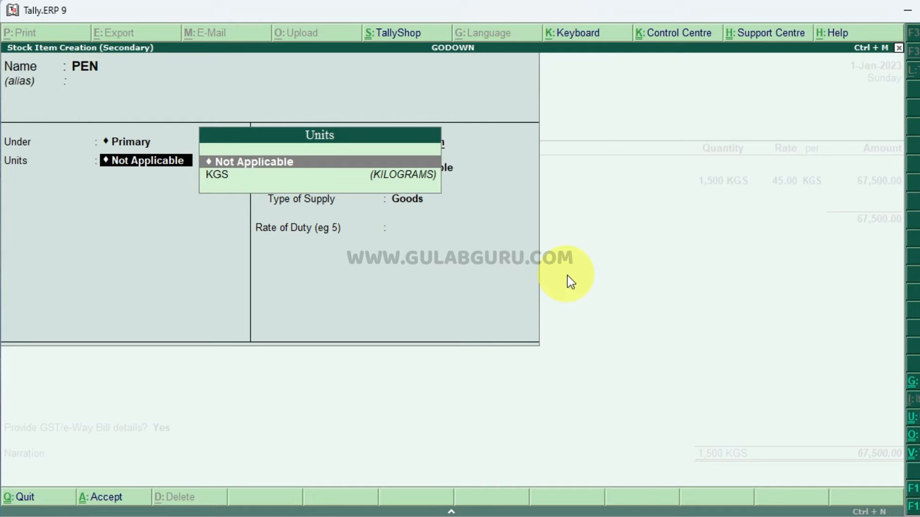
- Create PEN's unit with symbol PCS, formal name PIECES, quantity code PCS-PIECES and 0 decimal places
key(alt+c)
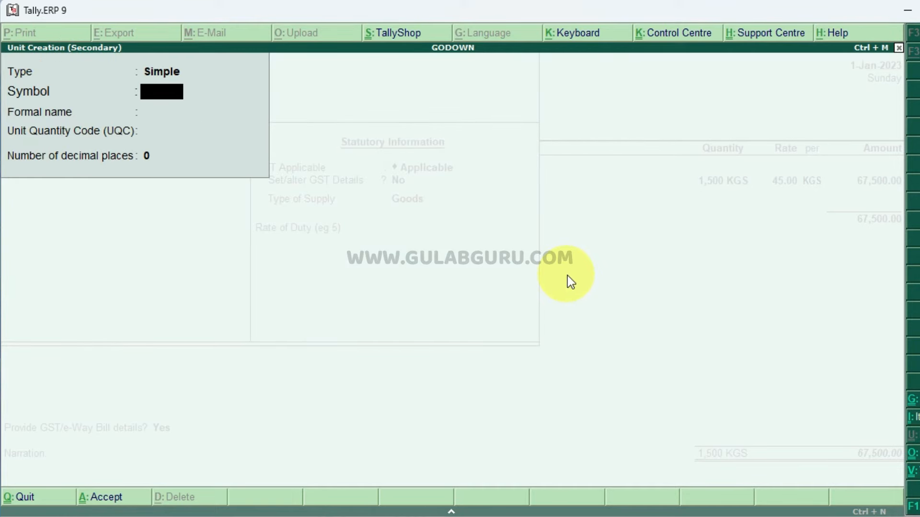
text(PCS)
key(Return)
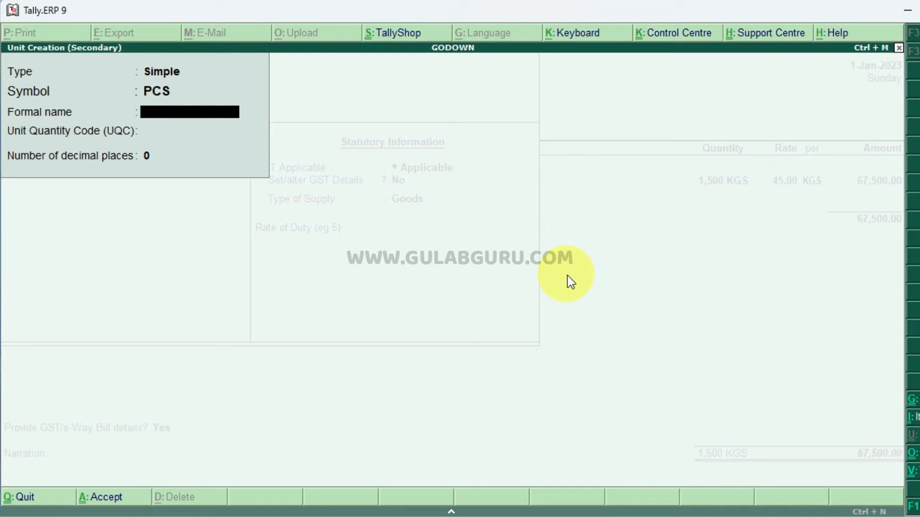
text(PIECES)
key(Return)
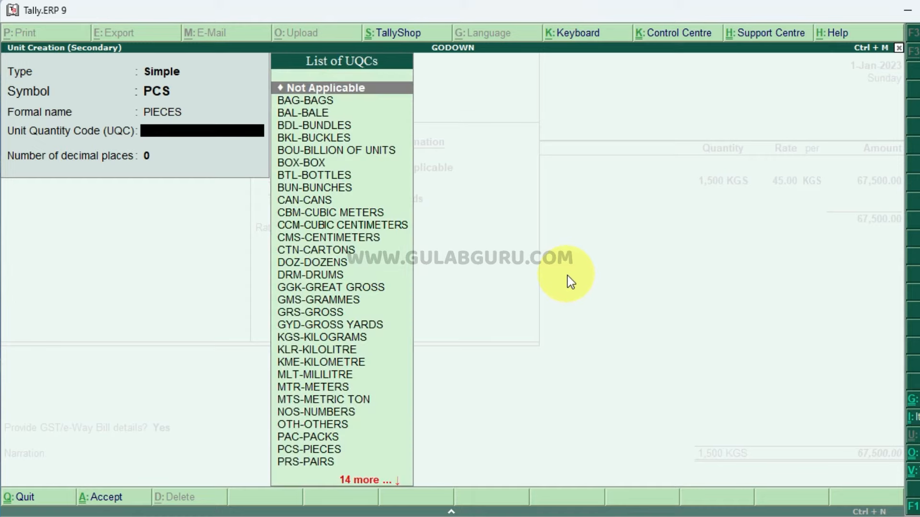
text(PI)
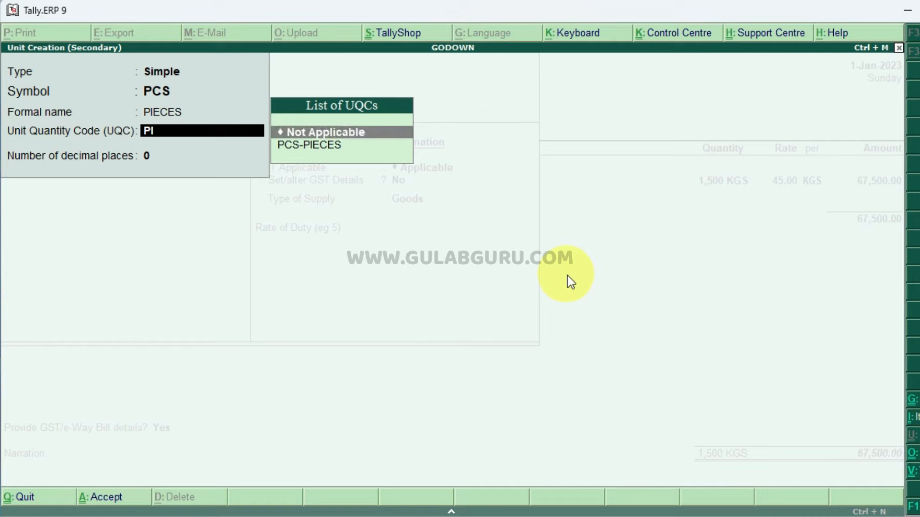
key(Down)
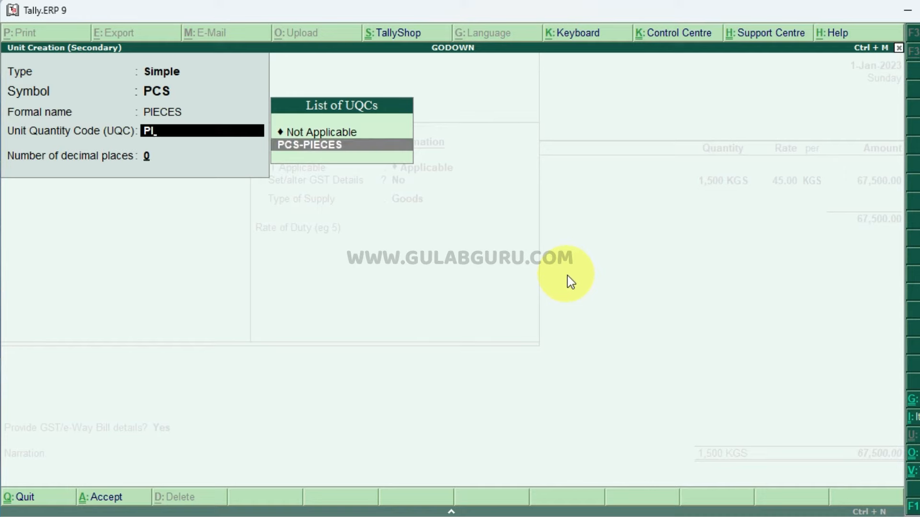
key(Return)
key(Return)
key(Return)
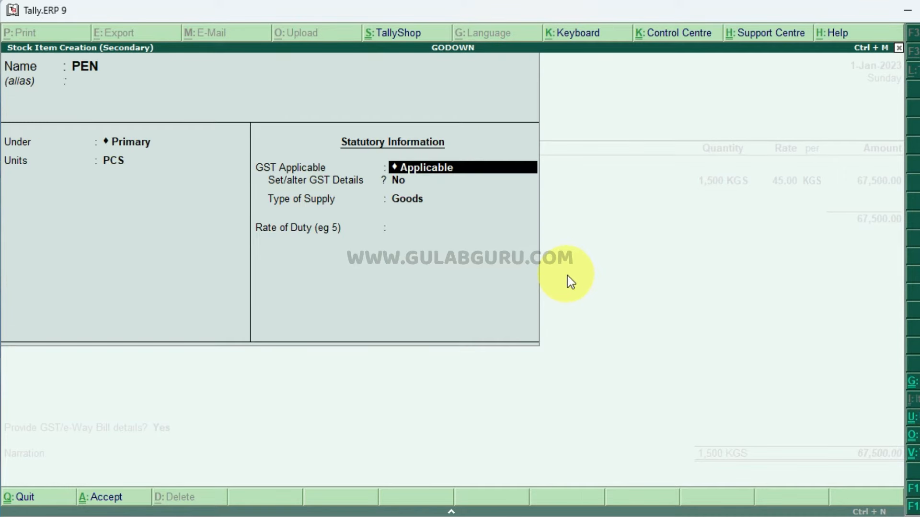
- Make GST applicable to PEN, turn on its GST details and enter HSN/SAC 4110 from the Word purchase document, leaving the description blank
key(Return)
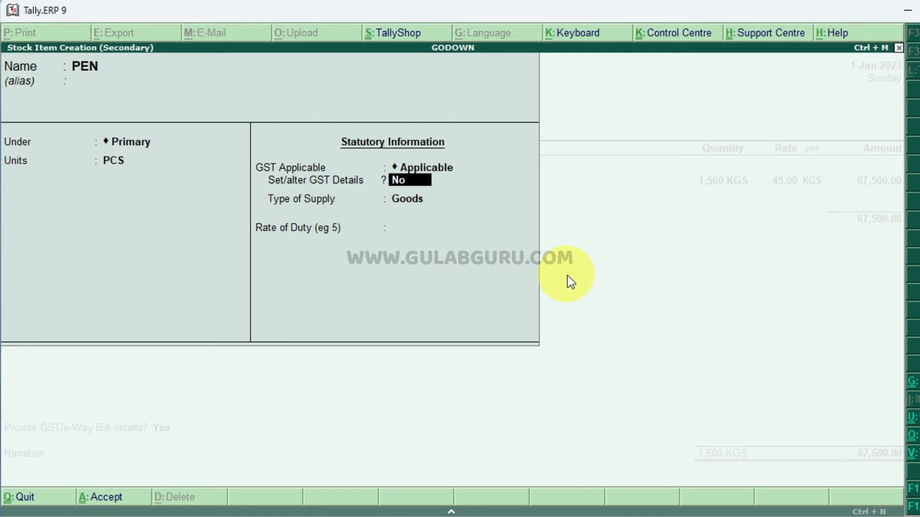
text(y)
key(Return)
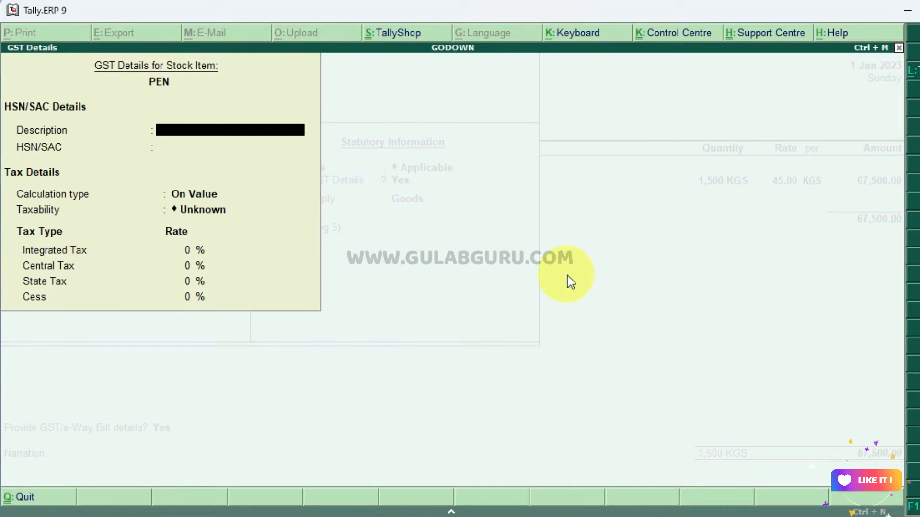
key(Return)
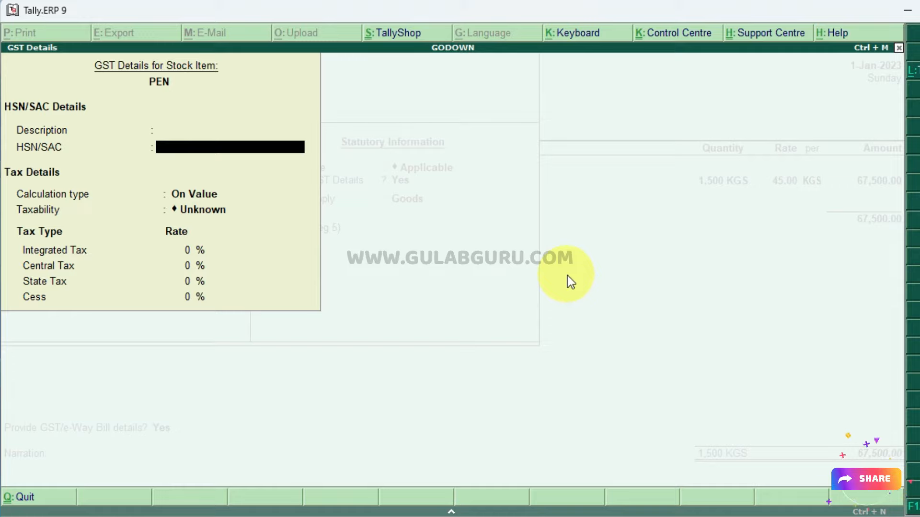
click(476, 516)
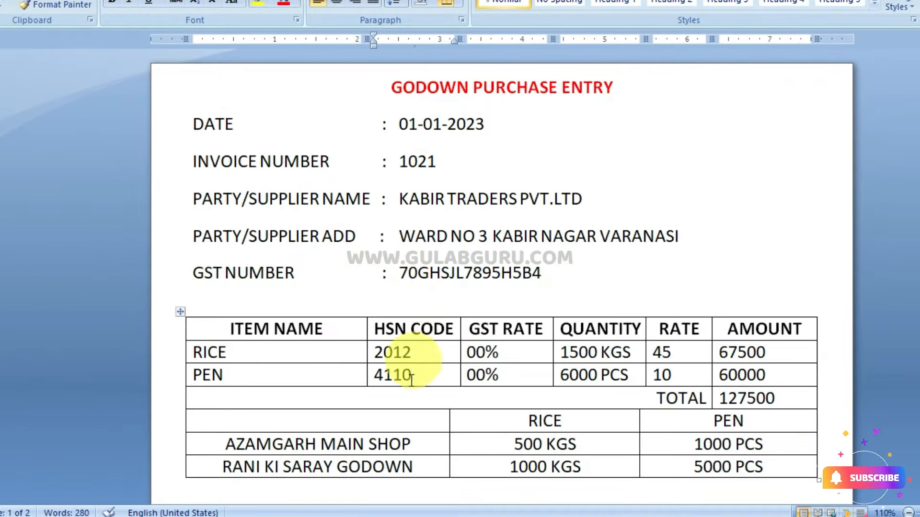
click(459, 516)
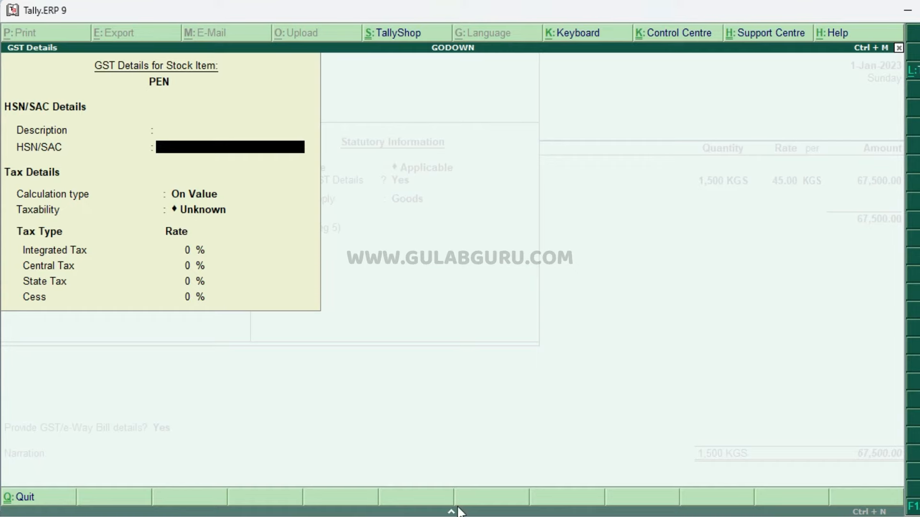
text(4110)
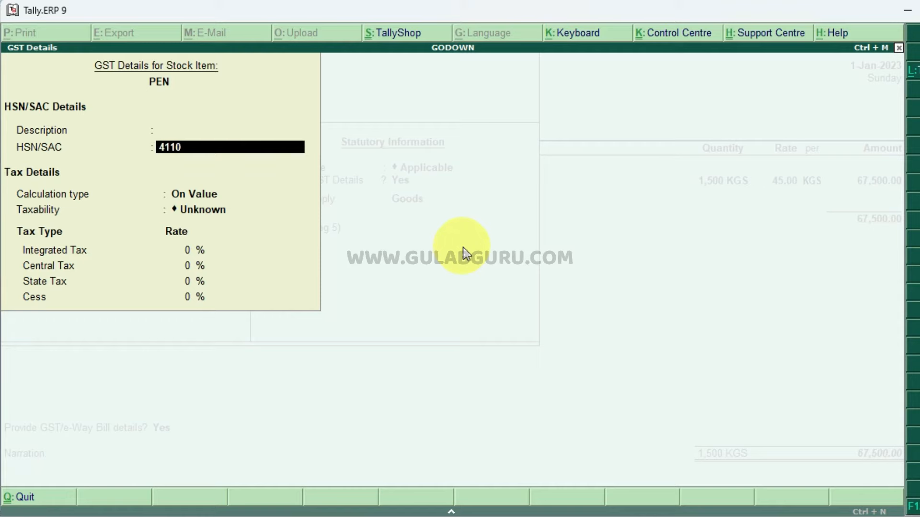
key(Return)
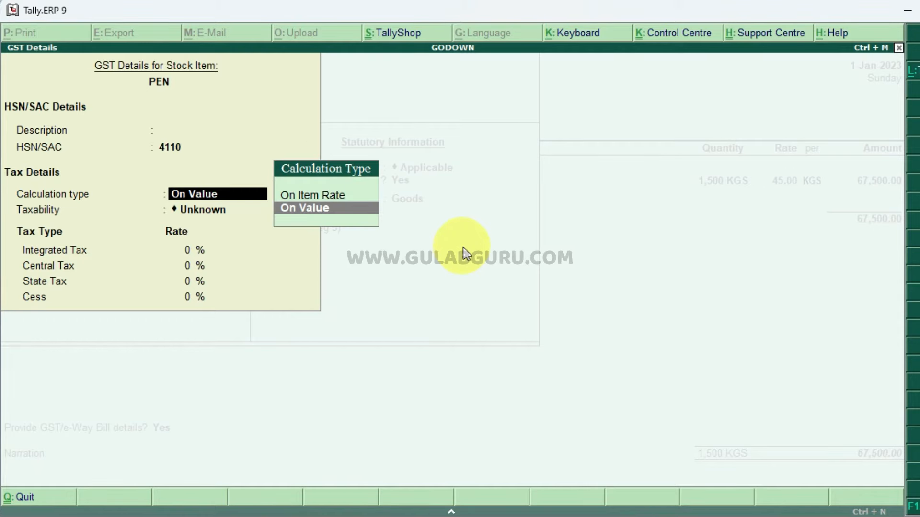
- Set PEN's calculation type to On Value, taxability to Exempt and type of supply to Goods, and save the stock item
key(Return)
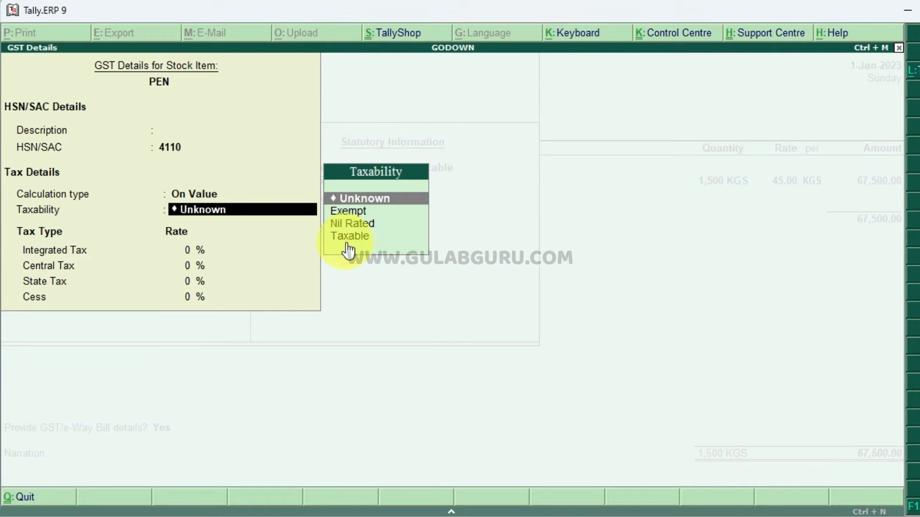
key(Down)
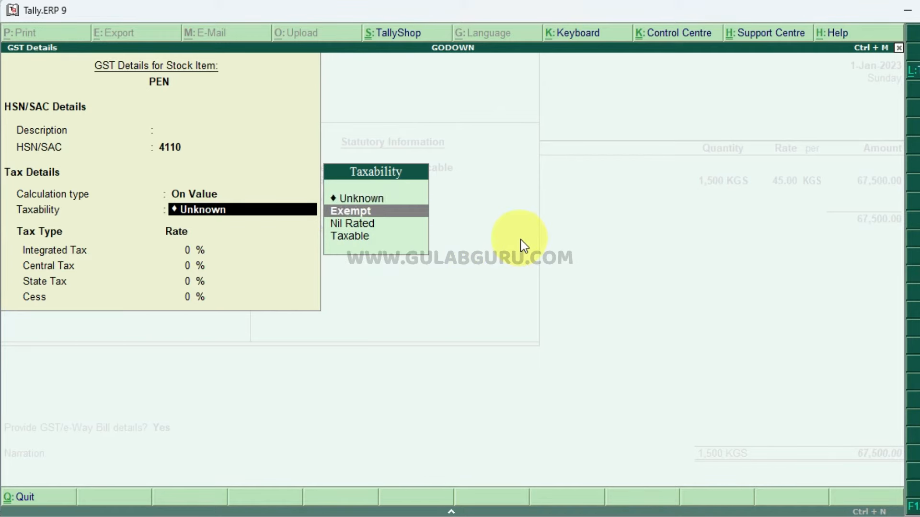
key(Return)
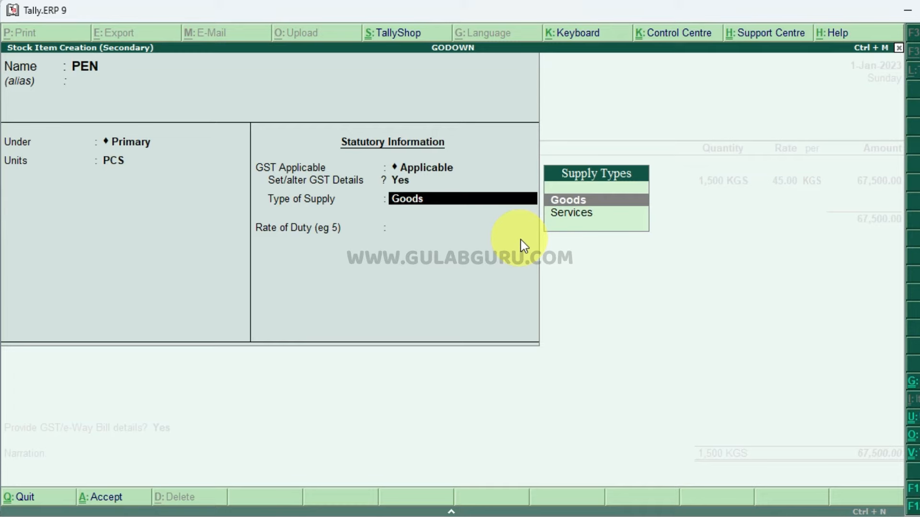
key(Return)
key(Return)
key(Return)
key(Return)
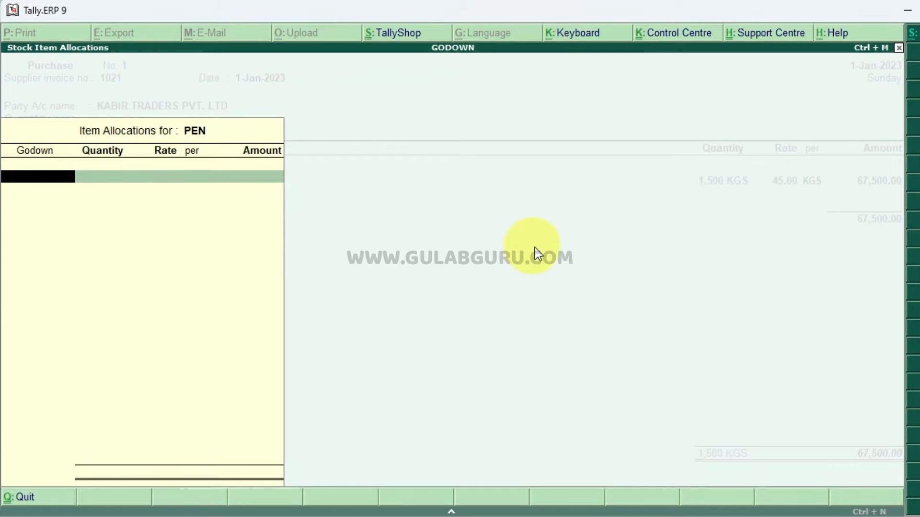
- Check PEN's godown split and rate in the Word document and allocate 1,000 PCS to AZAMGARH MAIN SHOP at 10 per PCS
click(526, 515)
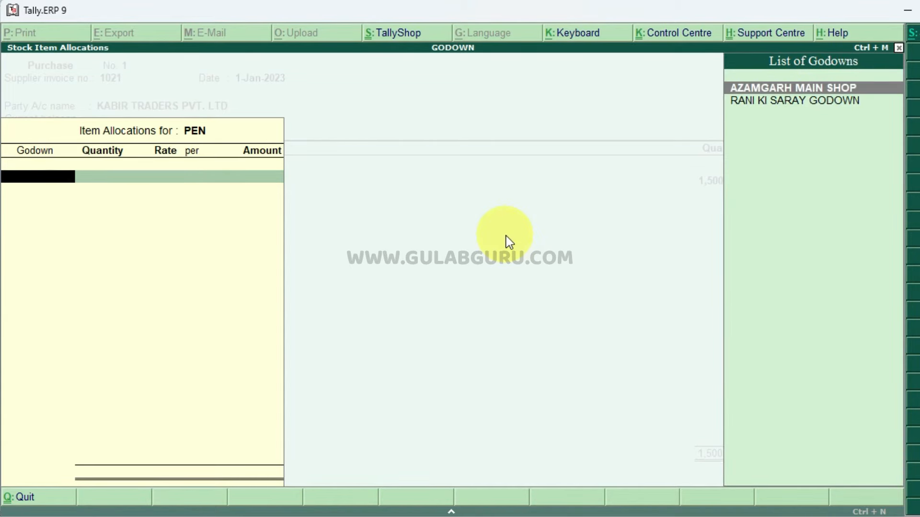
key(Return)
text(1000)
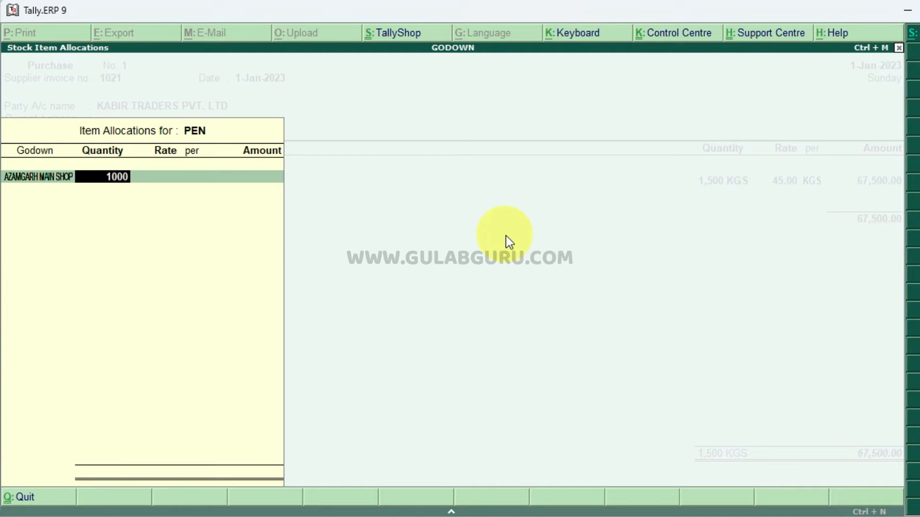
key(Return)
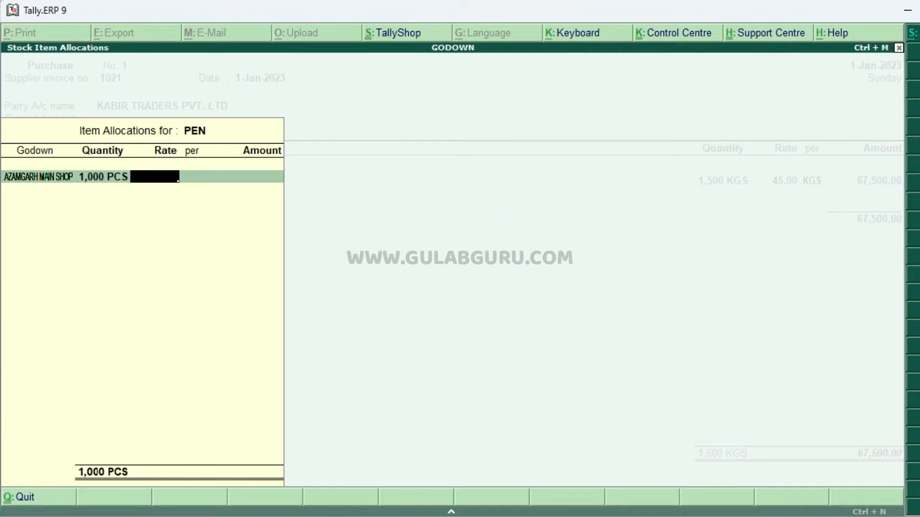
key(alt+Tab)
key(alt+Tab)
text(10)
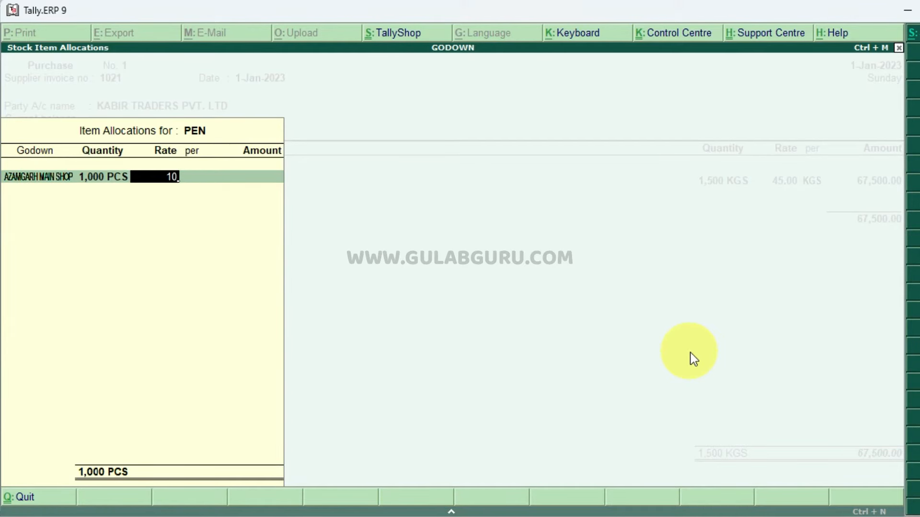
key(Return)
key(Return)
key(Return)
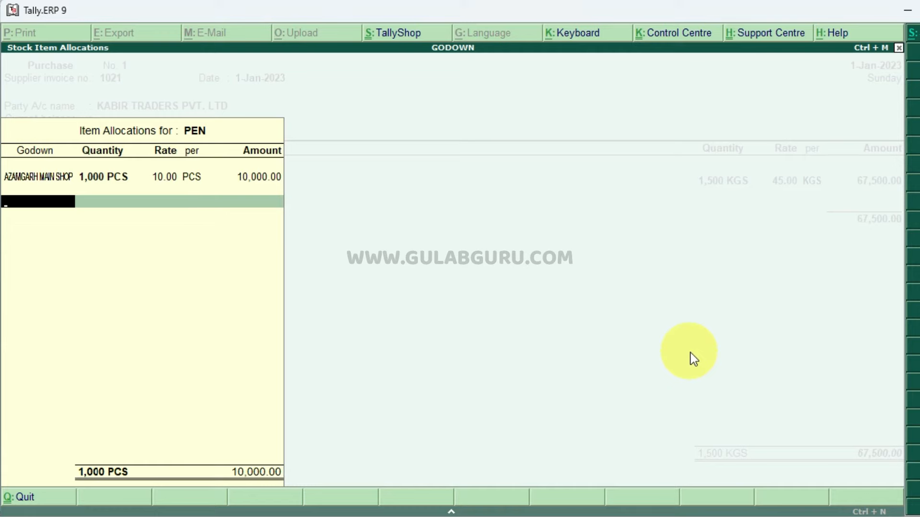
- Allocate 5,000 PCS of PEN to RANI KI SARAY GODOWN at 10 per PCS and accept the PEN line in the purchase voucher
key(Down)
key(Down)
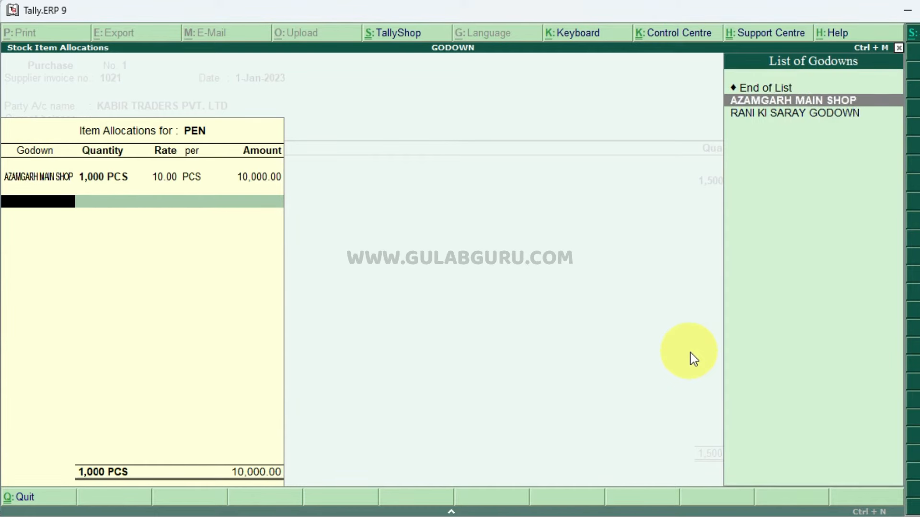
key(Return)
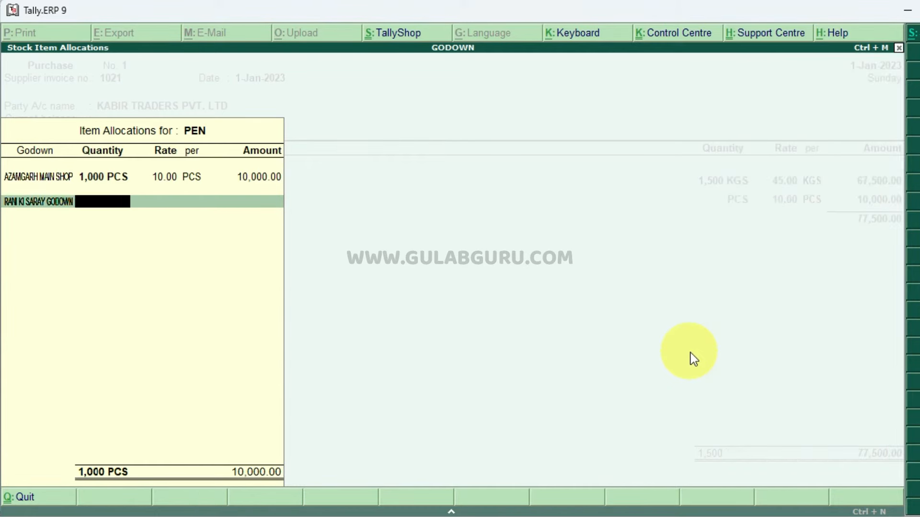
text(5000)
key(Return)
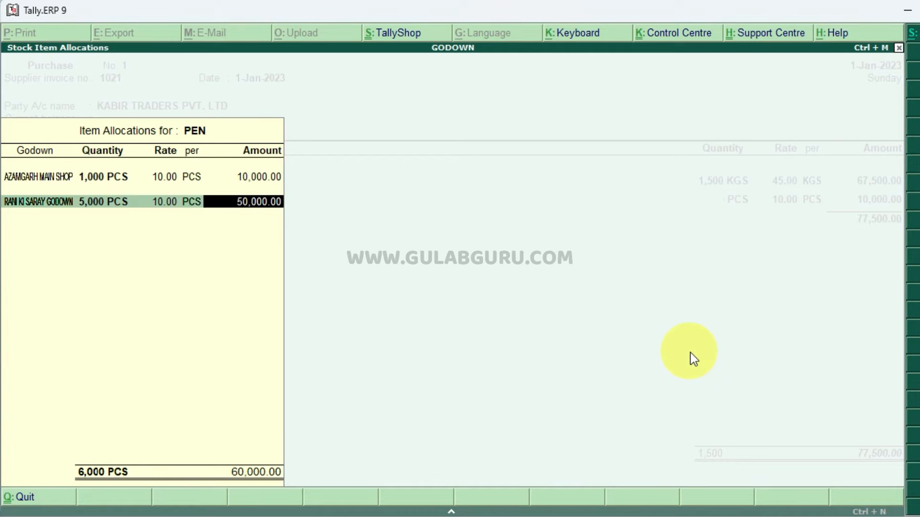
key(Return)
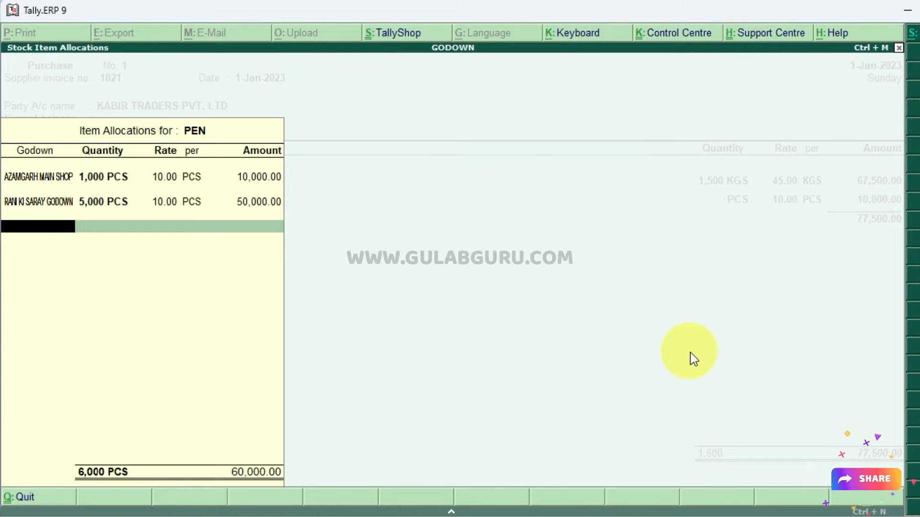
key(Return)
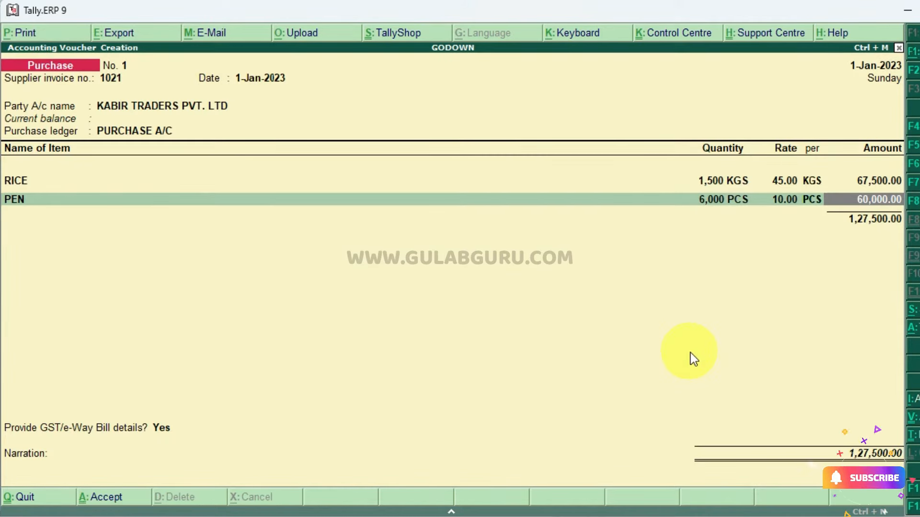
key(Return)
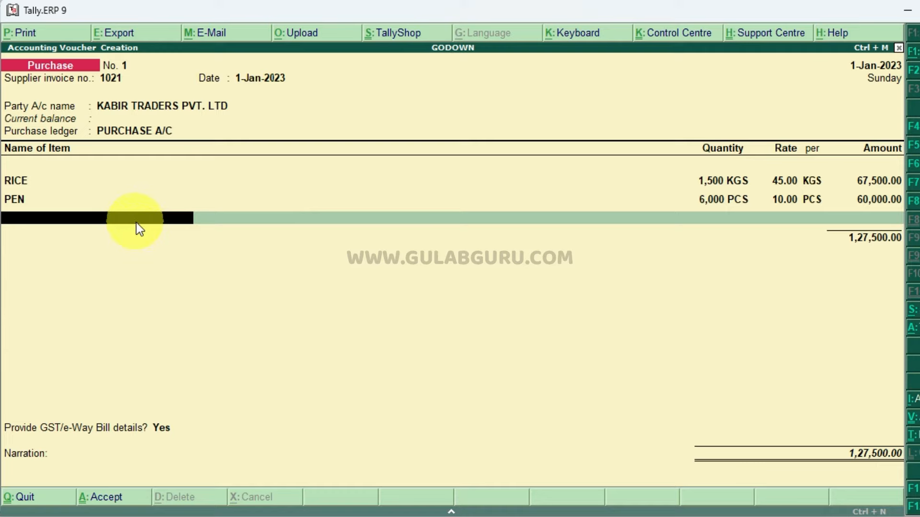
- End the item list, set GST/e-Way Bill details to No, compare the total with the Word document and save the voucher without narration
key(Return)
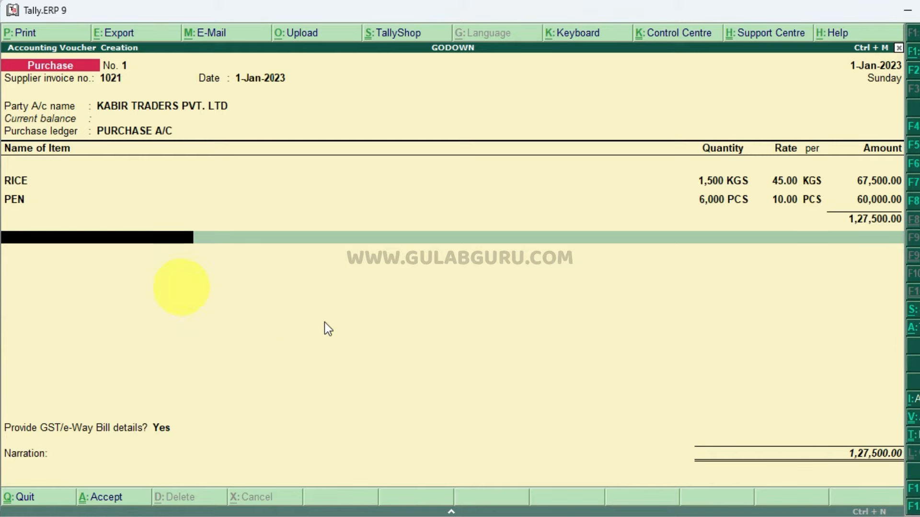
key(Return)
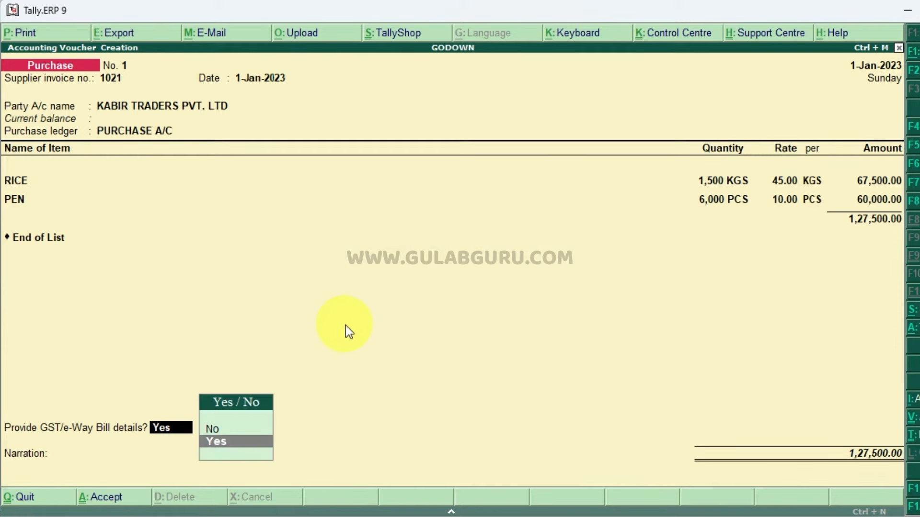
key(Up)
key(Return)
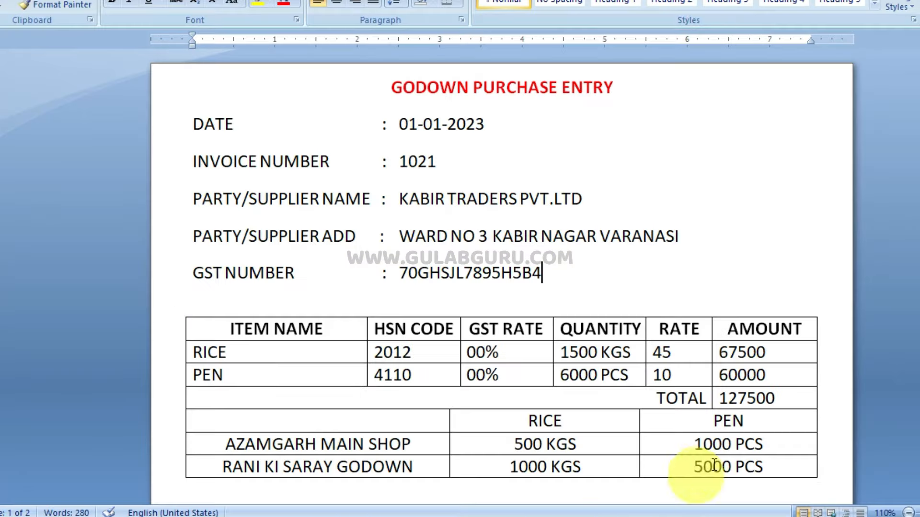
drag(718, 398, 781, 398)
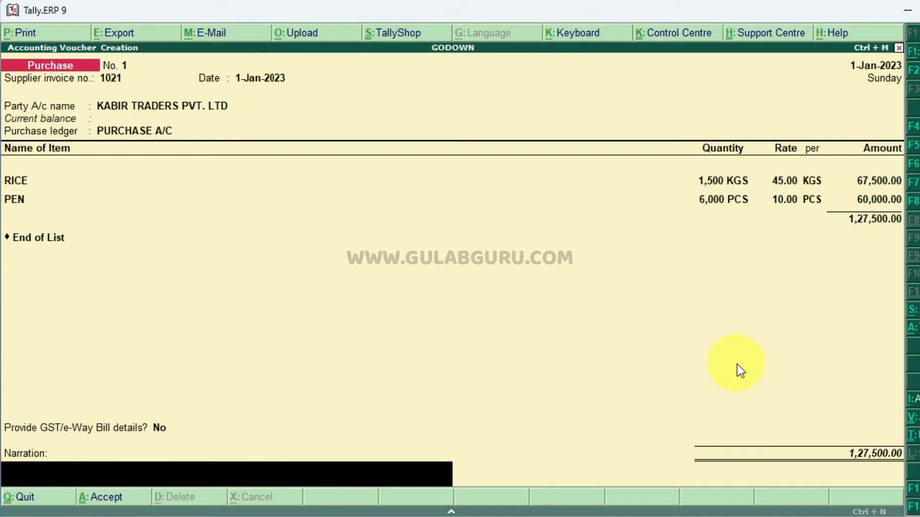
key(Return)
key(Return)
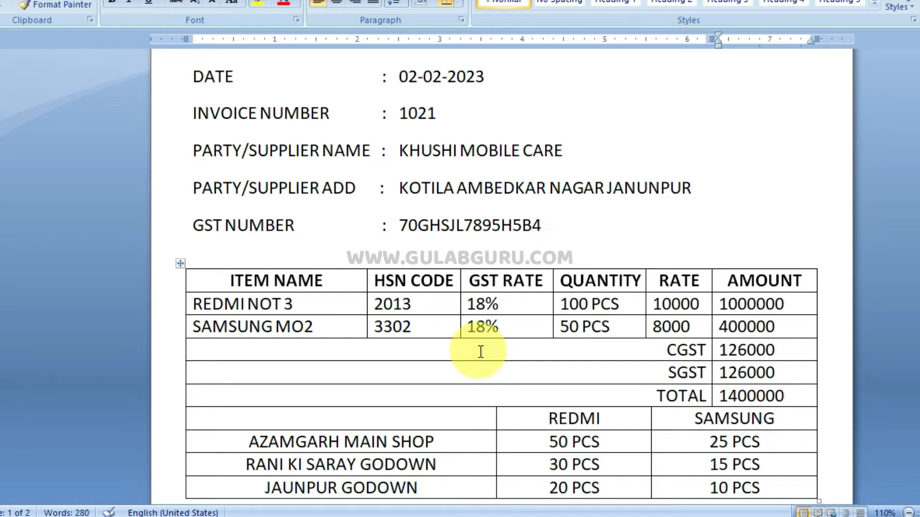
- Enter supplier invoice number 1021 from the second Word purchase entry and set both the voucher date and the invoice date to 02-02-2023
click(556, 231)
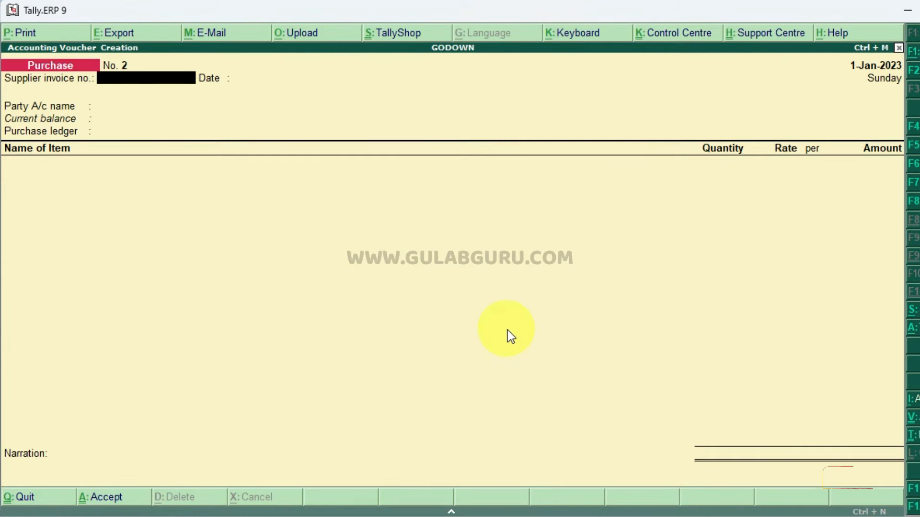
text(1021)
key(Return)
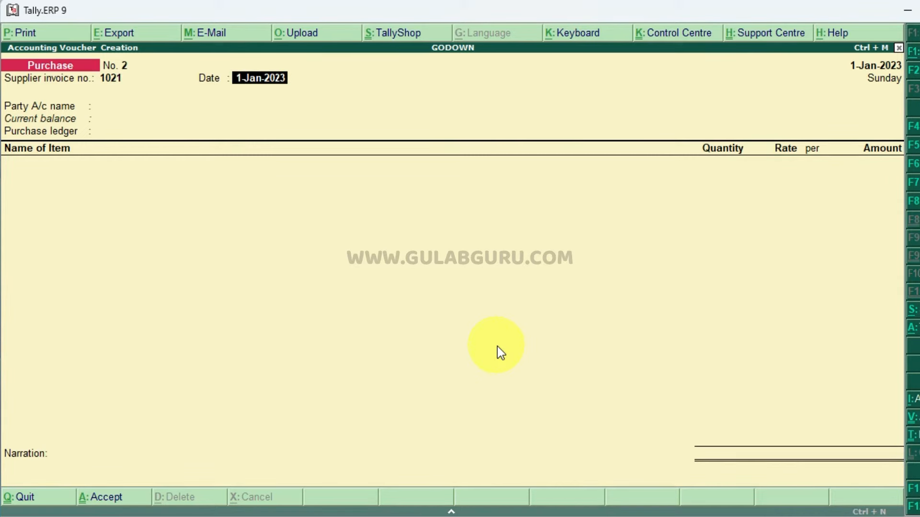
key(F2)
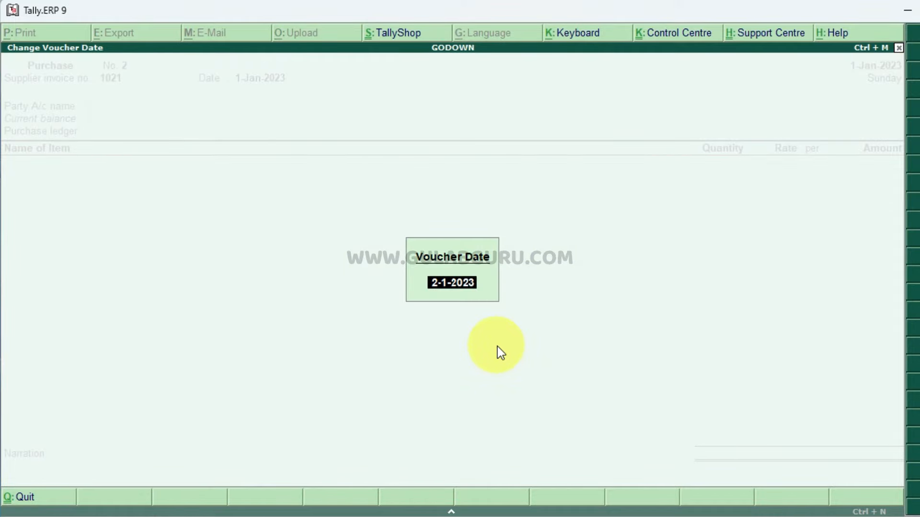
click(489, 516)
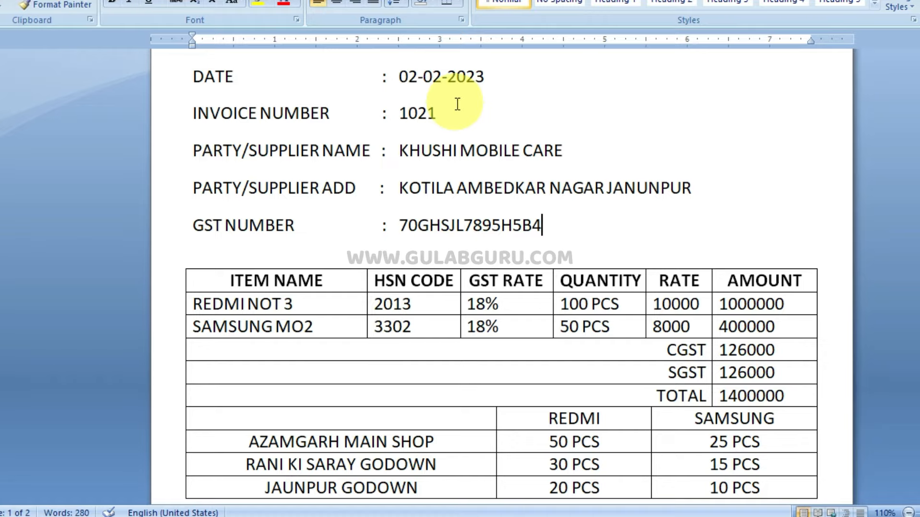
click(448, 514)
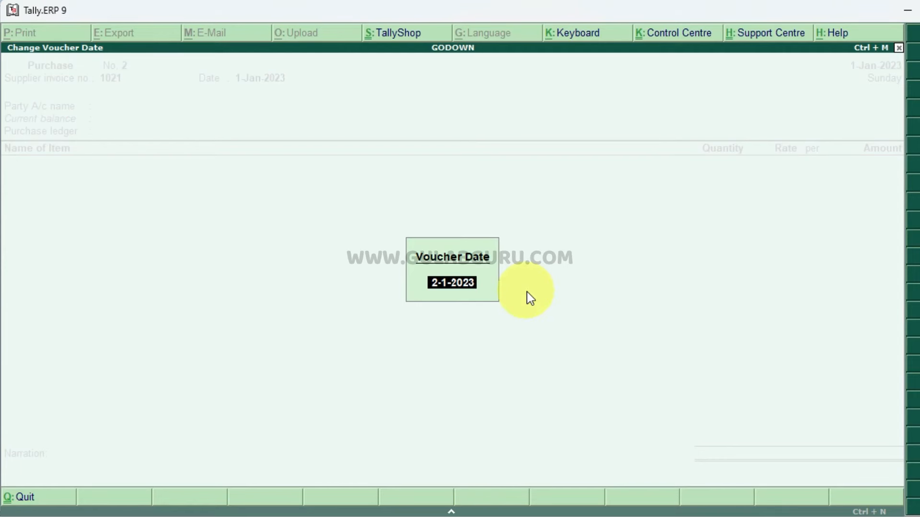
text(02-02-2023)
key(Return)
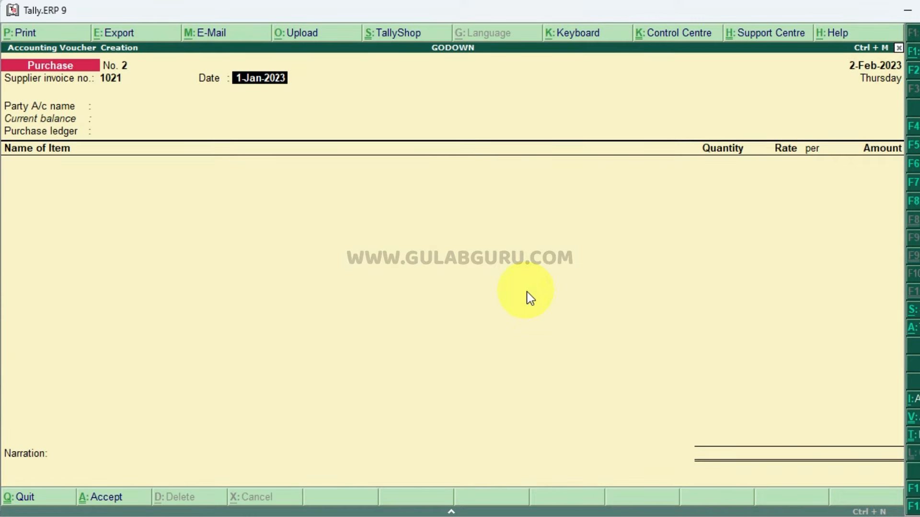
text(02-02-2023)
key(Return)
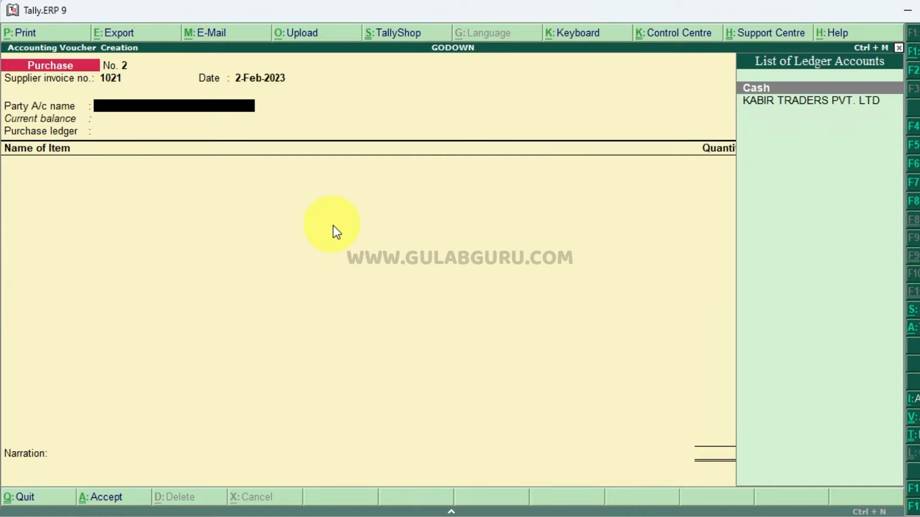
- Create a party ledger named KHUSHI MOBILE CARE under Sundry Creditors, with bill-by-bill balances Yes and credit days check No
key(alt+c)
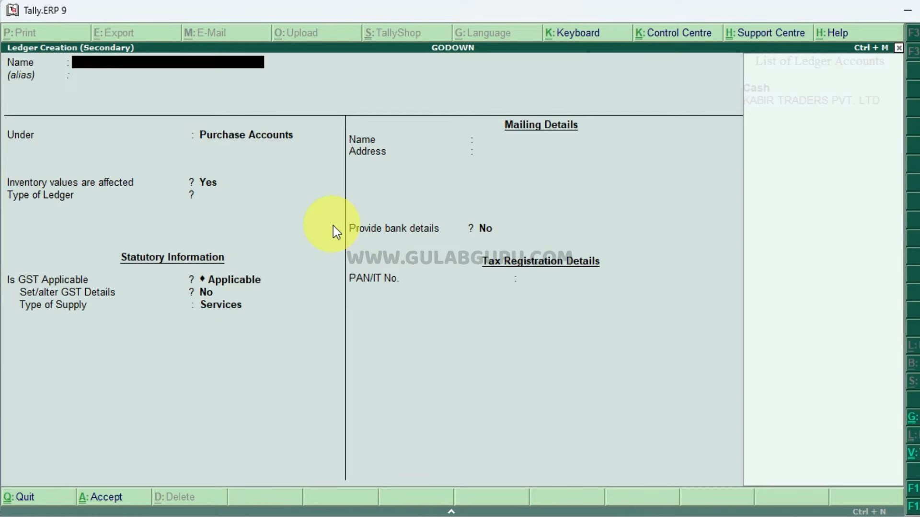
text(KHUSHI MOBILE CARE)
key(Return)
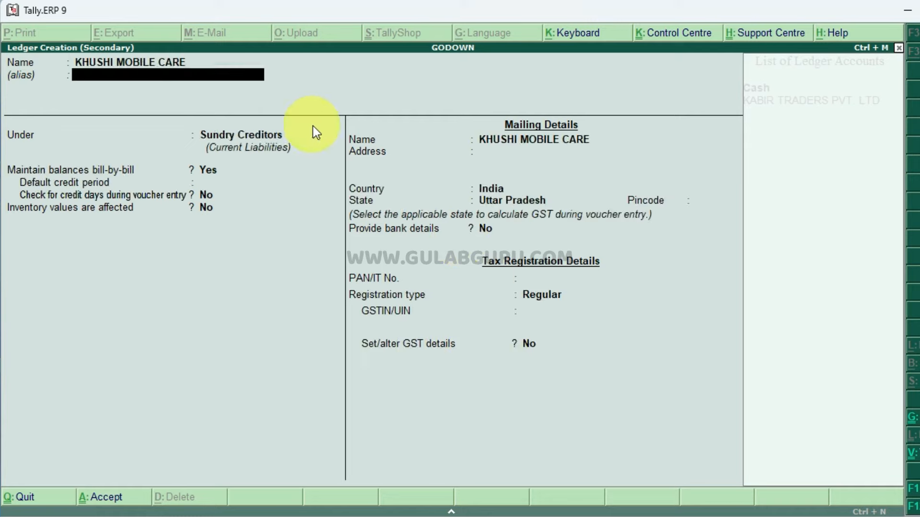
key(Return)
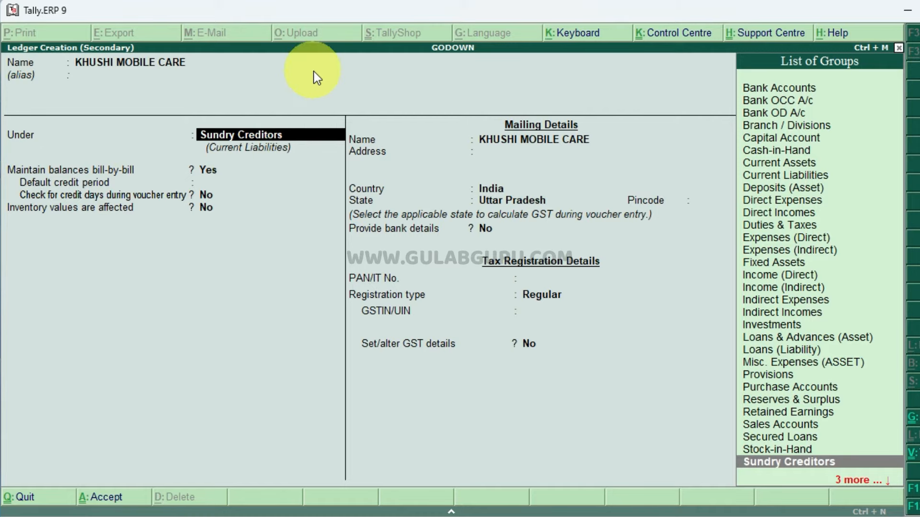
key(Return)
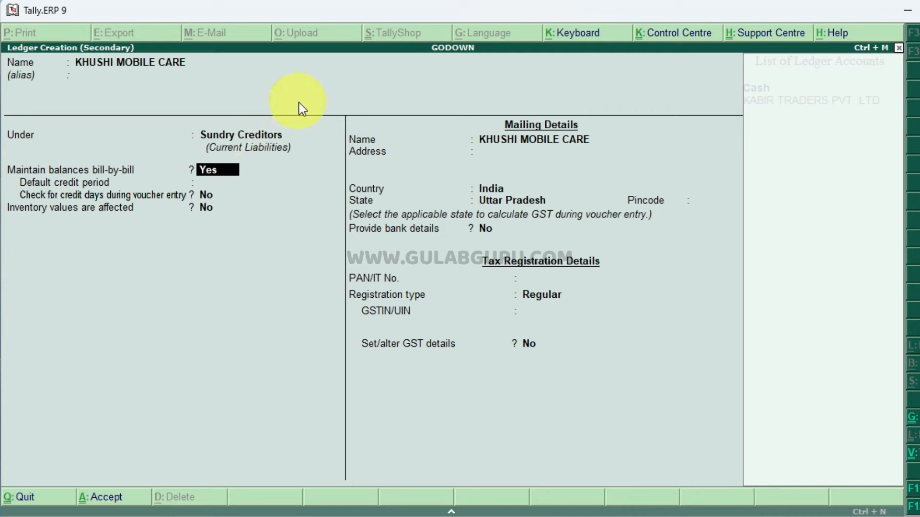
key(Return)
key(Return)
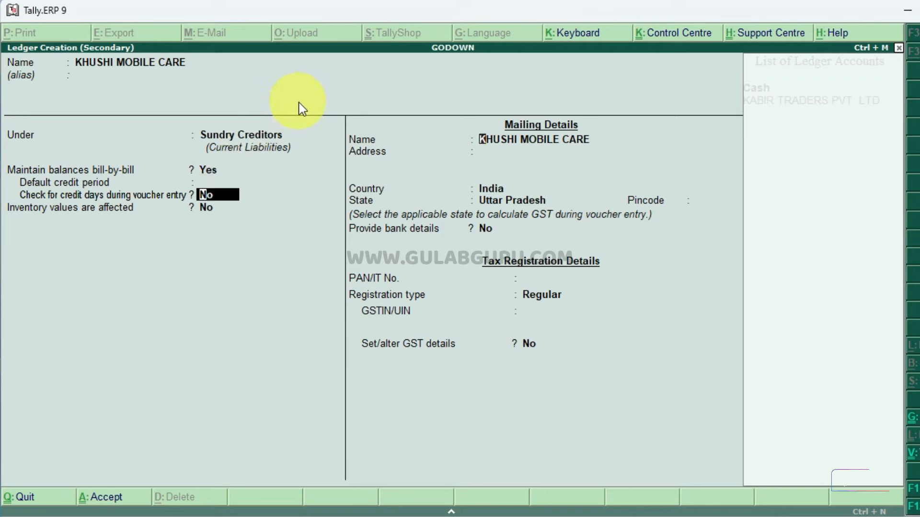
key(Return)
key(Return)
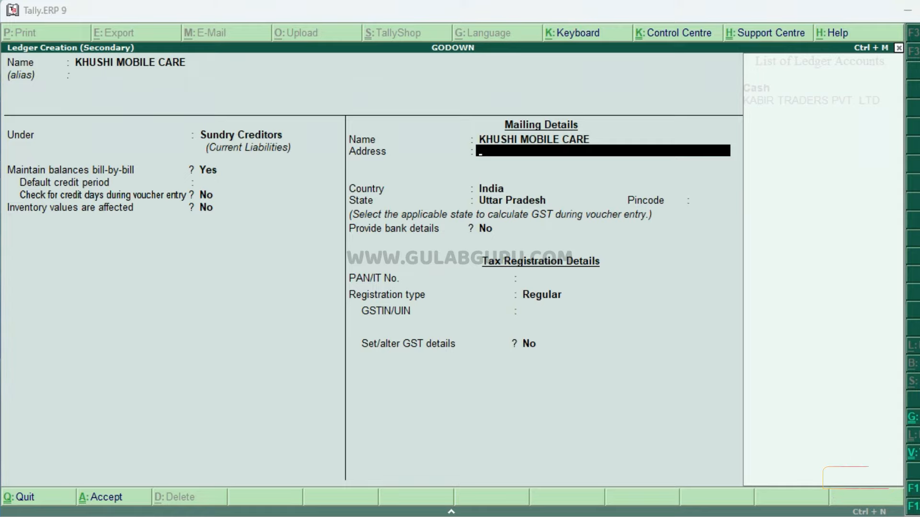
- Copy the supplier's address from the Word document into the mailing address of the KHUSHI MOBILE CARE ledger
click(542, 516)
drag(400, 188, 691, 188)
right_click(584, 183)
click(619, 210)
click(532, 516)
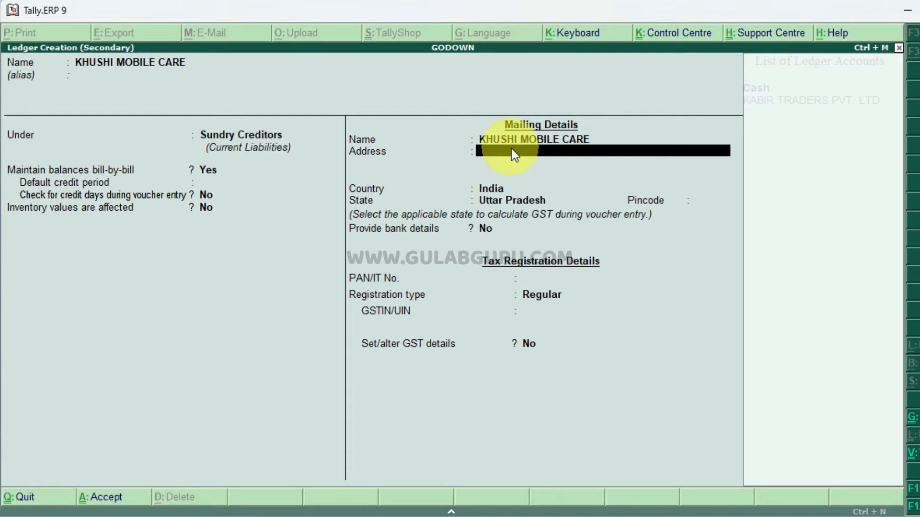
key(ctrl+alt+v)
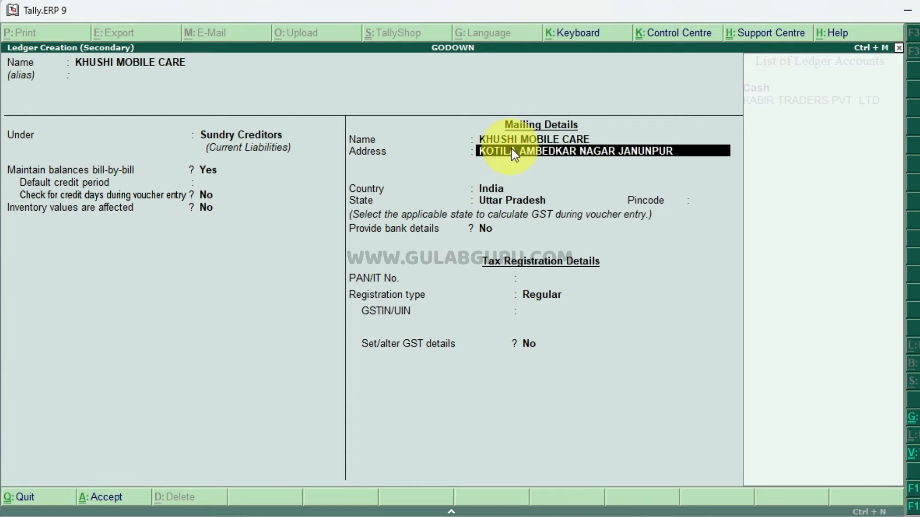
key(Return)
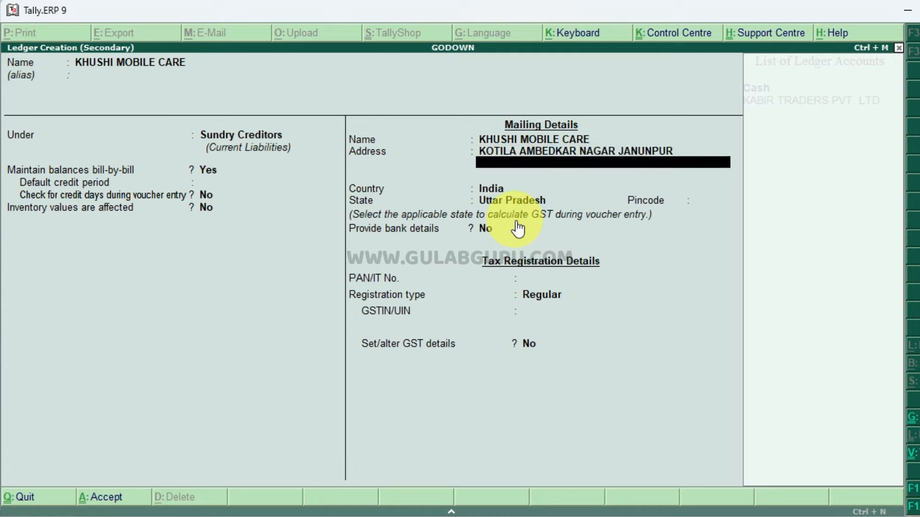
- Keep country India, state Uttar Pradesh and bank details No, and accept Regular as the registration type without a PAN
key(Return)
key(Return)
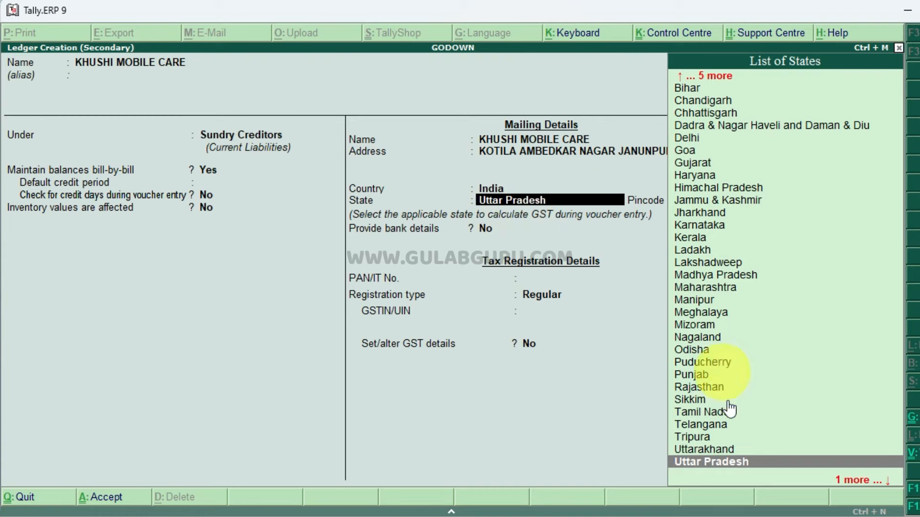
key(Return)
key(Return)
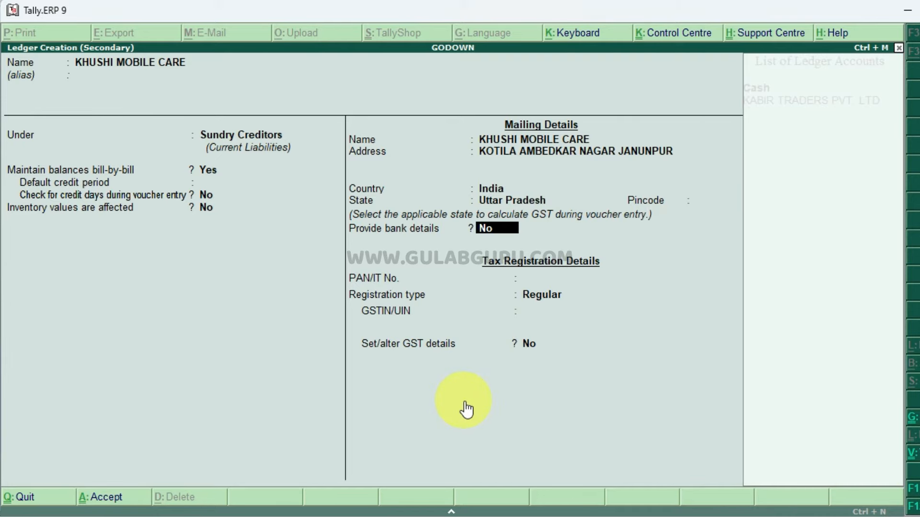
key(Return)
key(Return)
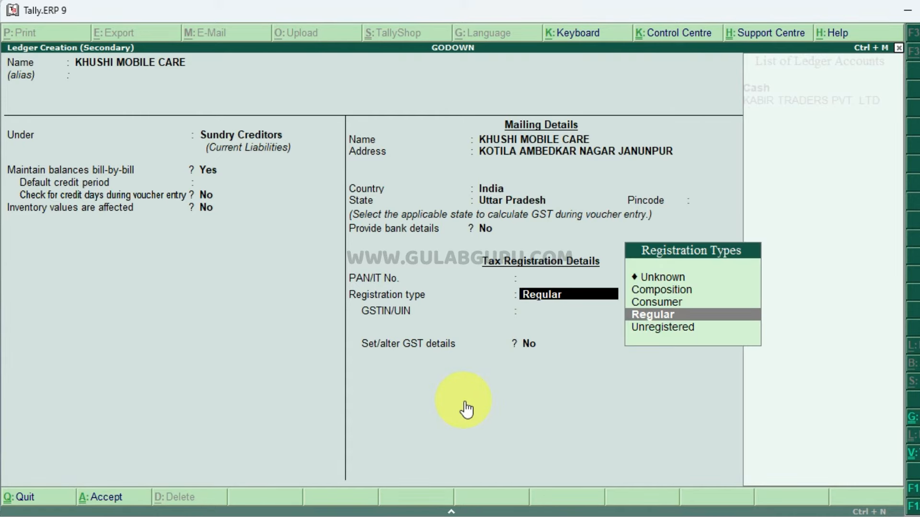
key(Return)
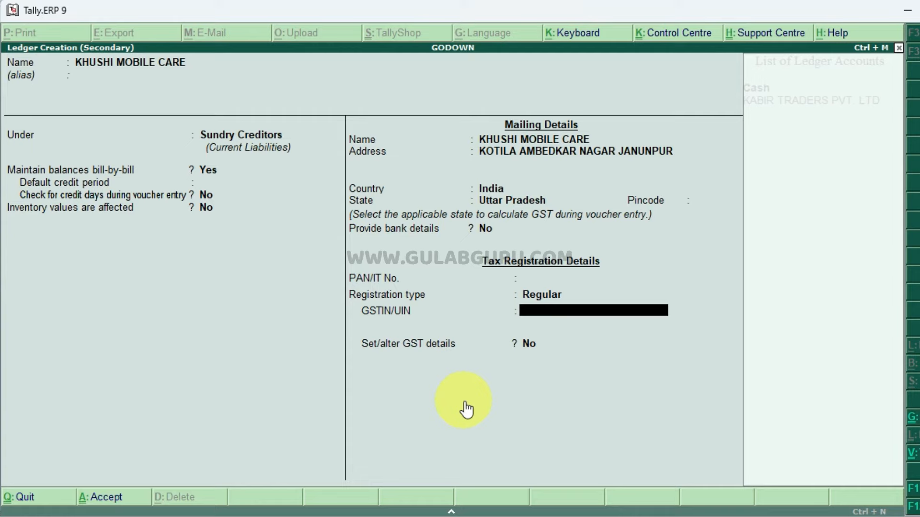
- Copy the supplier's GST number from the Word document into GSTIN/UIN, leave Set/alter GST details at No and save the party ledger
key(alt+Tab)
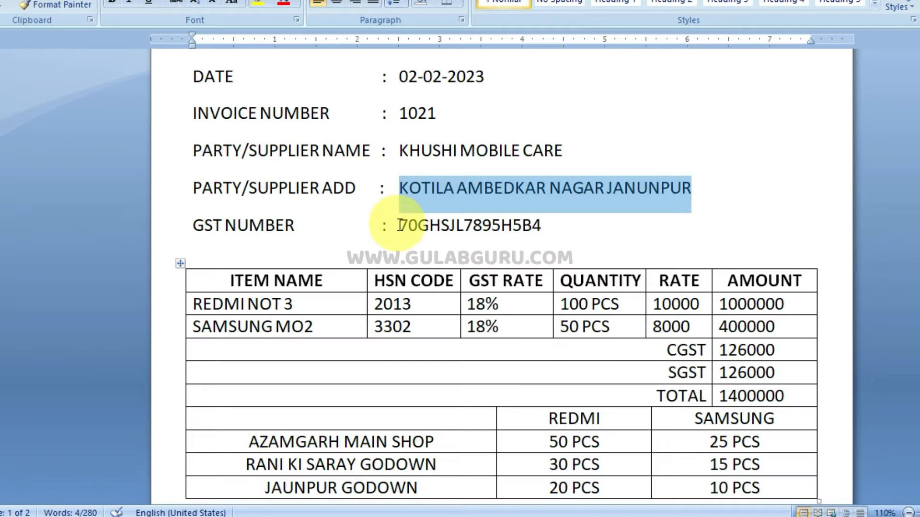
drag(399, 226, 541, 225)
right_click(473, 232)
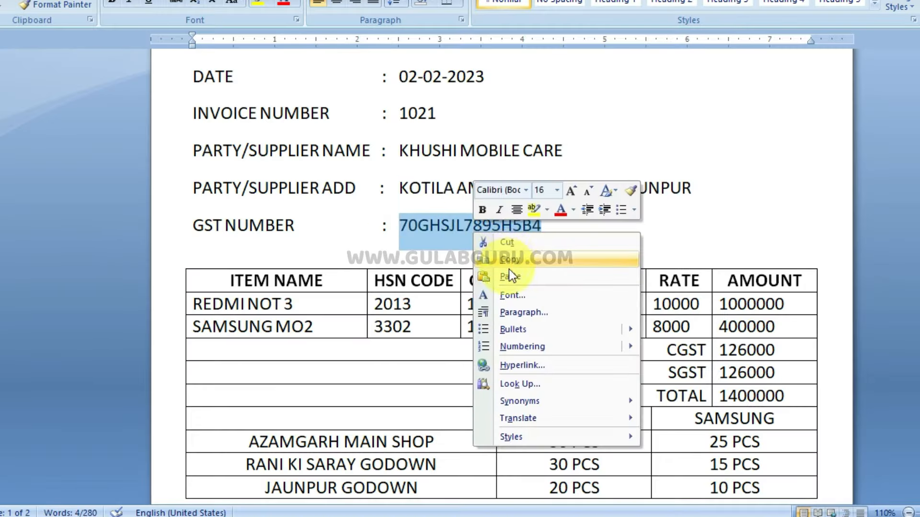
click(511, 254)
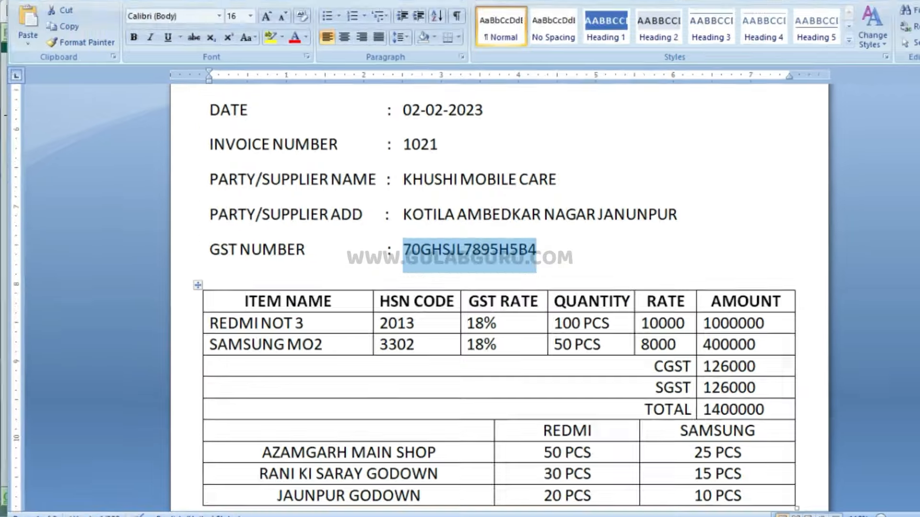
key(alt+Tab)
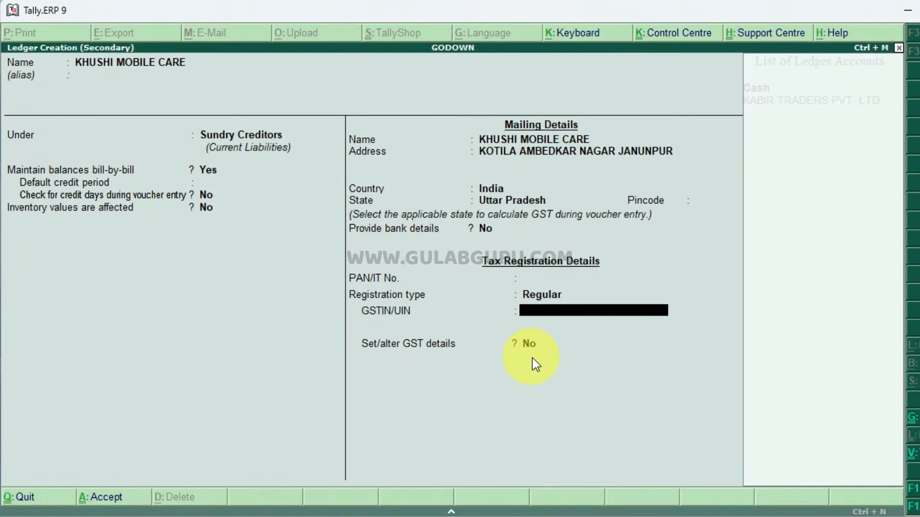
key(ctrl+alt+v)
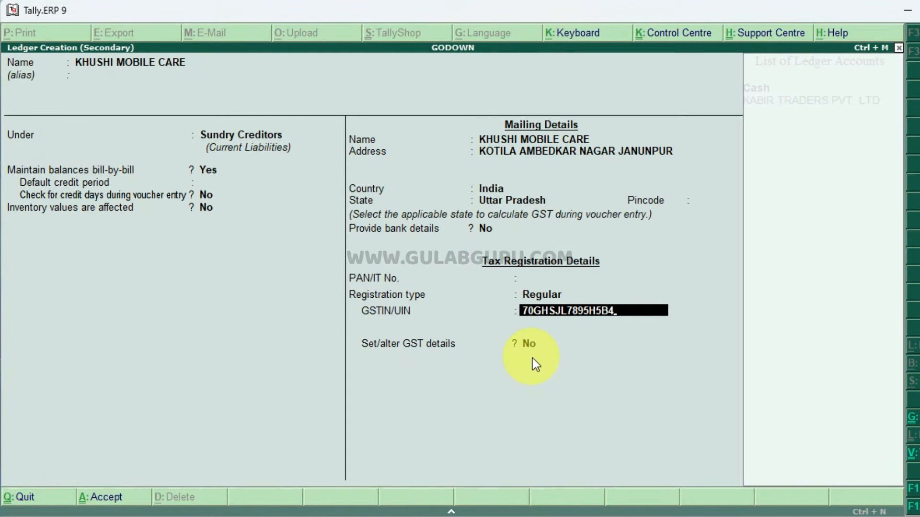
key(Return)
key(Return)
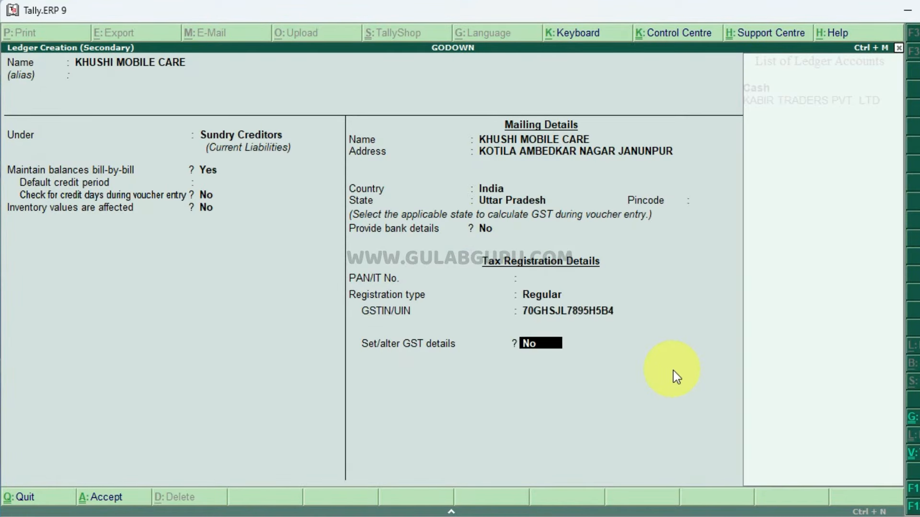
key(Return)
key(Return)
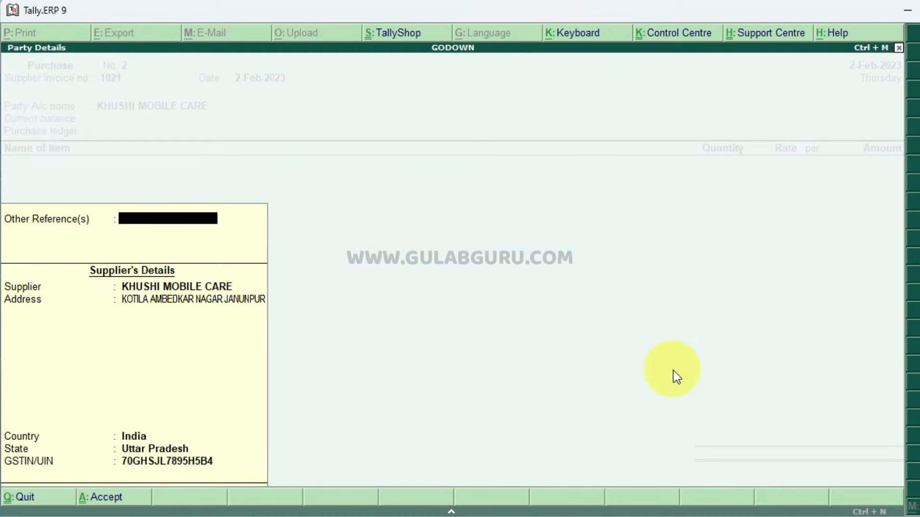
- Accept the supplier's party details in the purchase voucher with no other references, keeping country India and state Uttar Pradesh
key(Return)
key(Return)
key(Return)
key(Return)
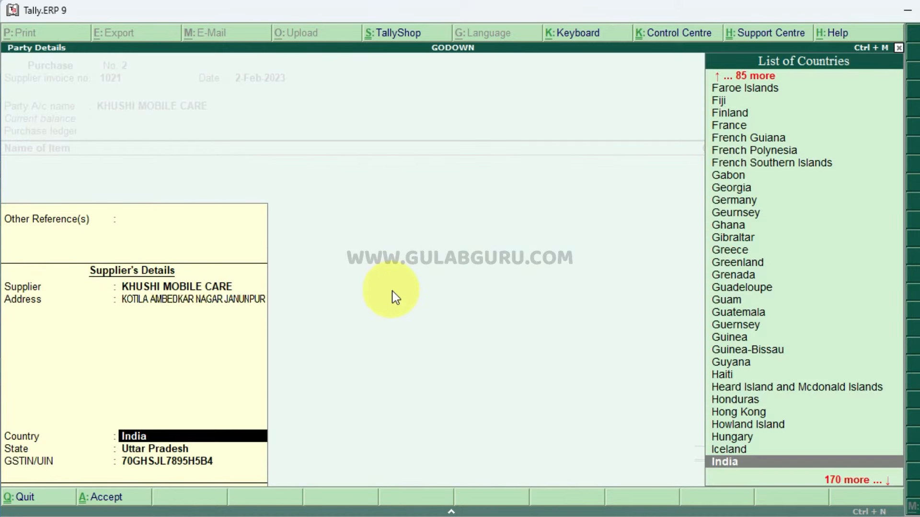
key(Return)
key(Return)
key(Return)
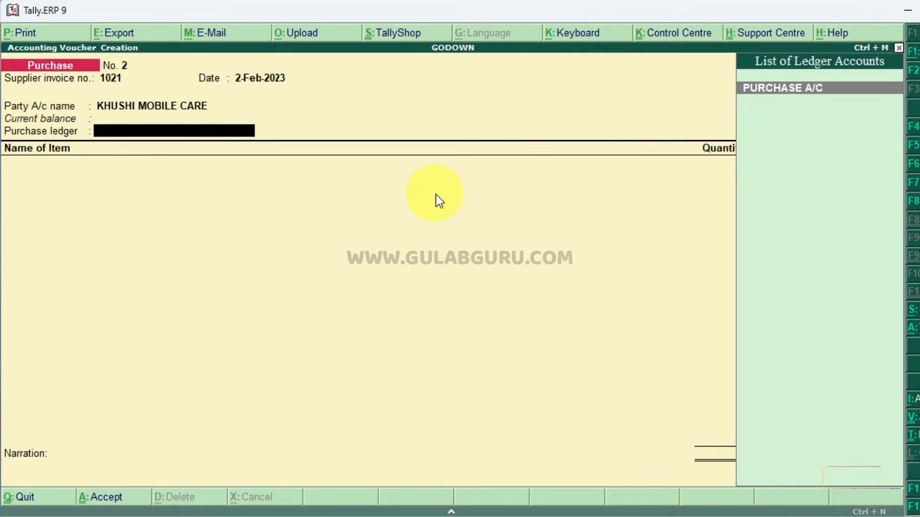
- Create a purchase ledger named PURCHASE A/C GST 18% under the Purchase Accounts group
key(alt+c)
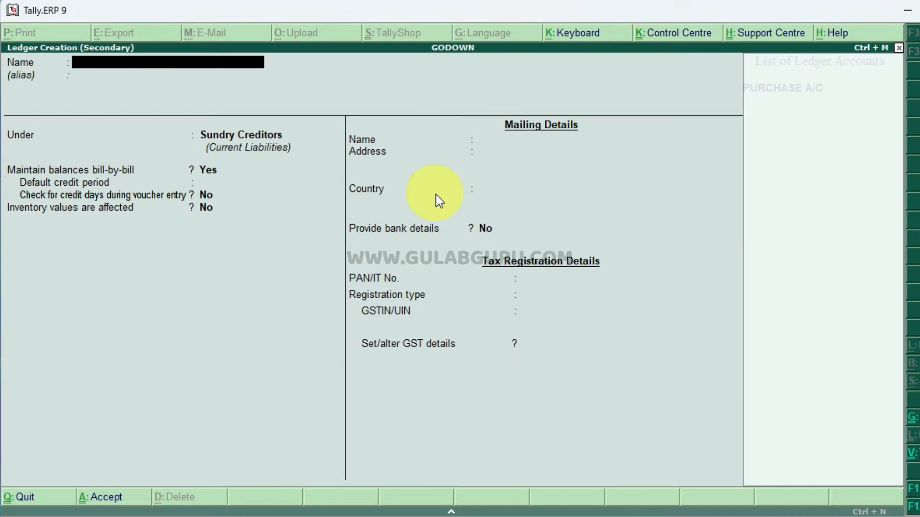
text(PURCHASE A/C GS)
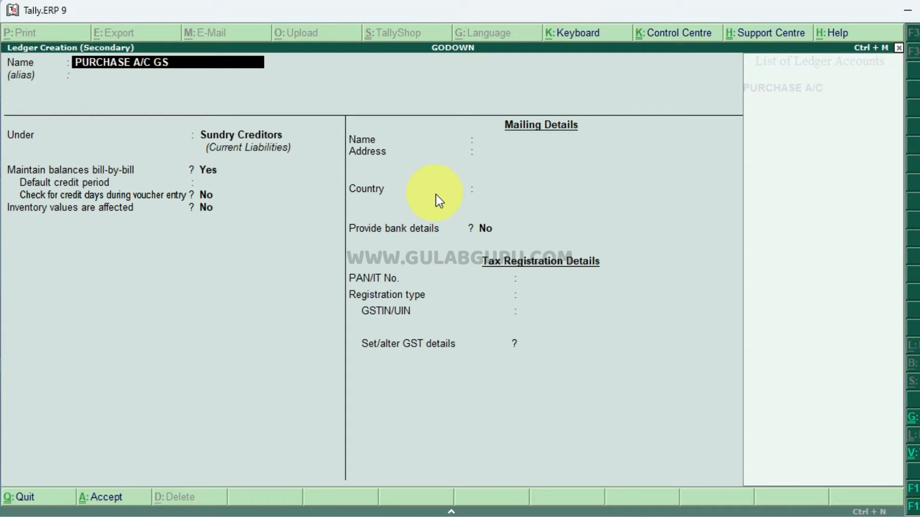
text(T 18%)
key(Return)
key(Return)
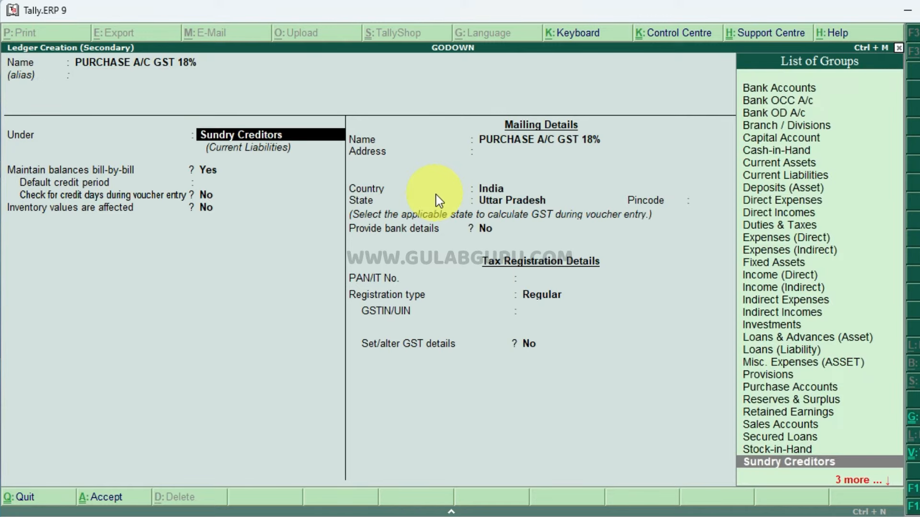
text(PUR)
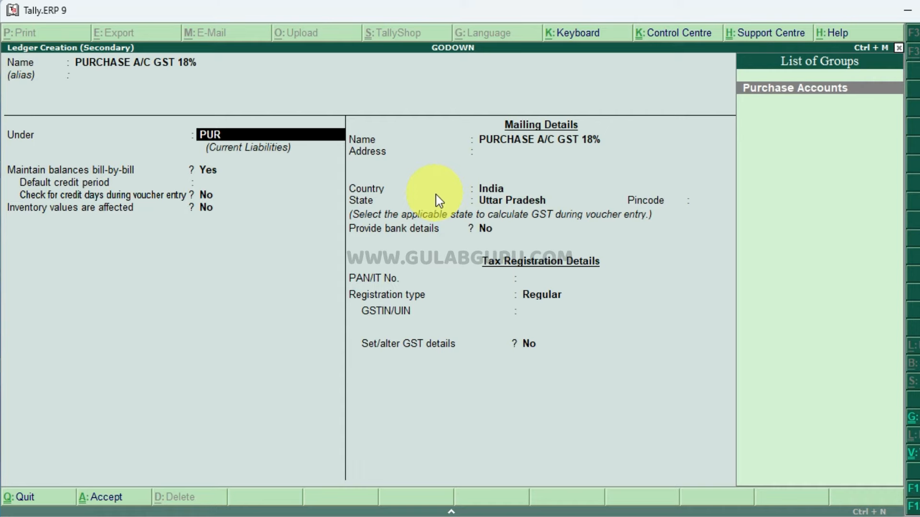
key(Return)
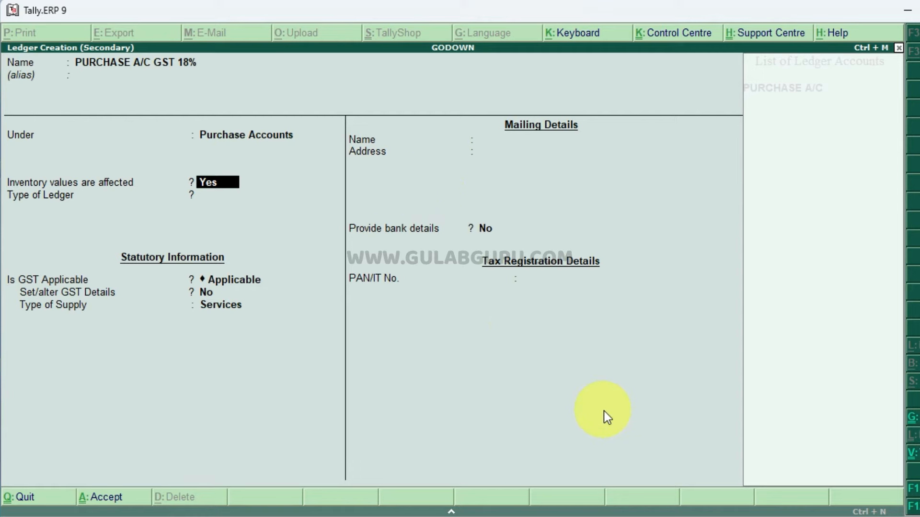
- Keep GST Applicable and GST details No, set type of supply to Goods, and save PURCHASE A/C GST 18% as the voucher's purchase ledger
key(Return)
key(Return)
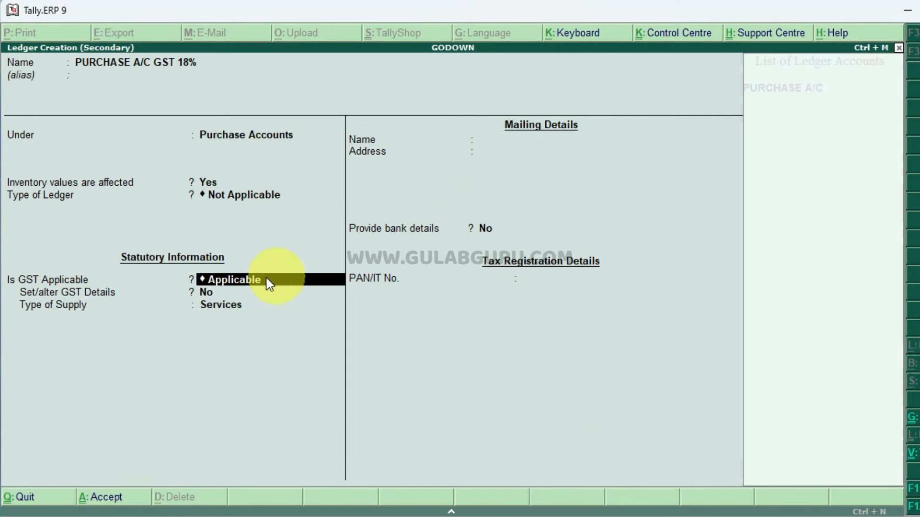
key(Return)
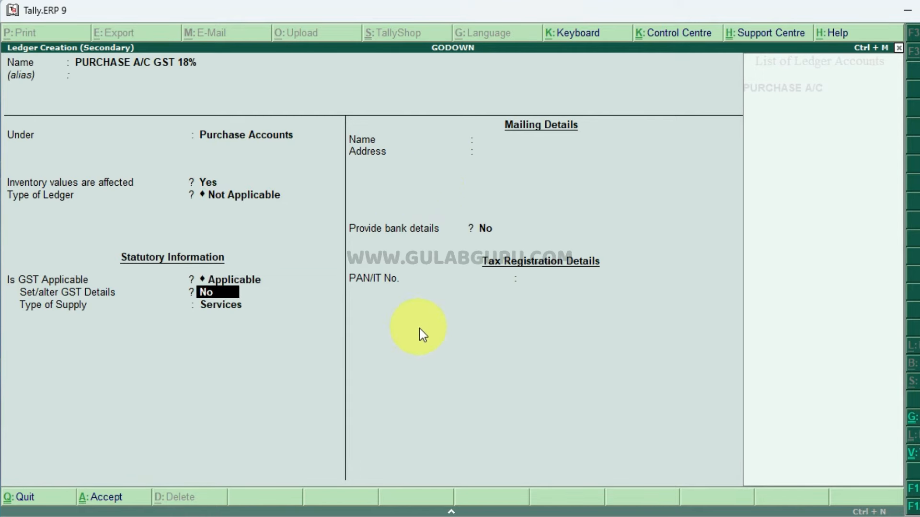
key(Return)
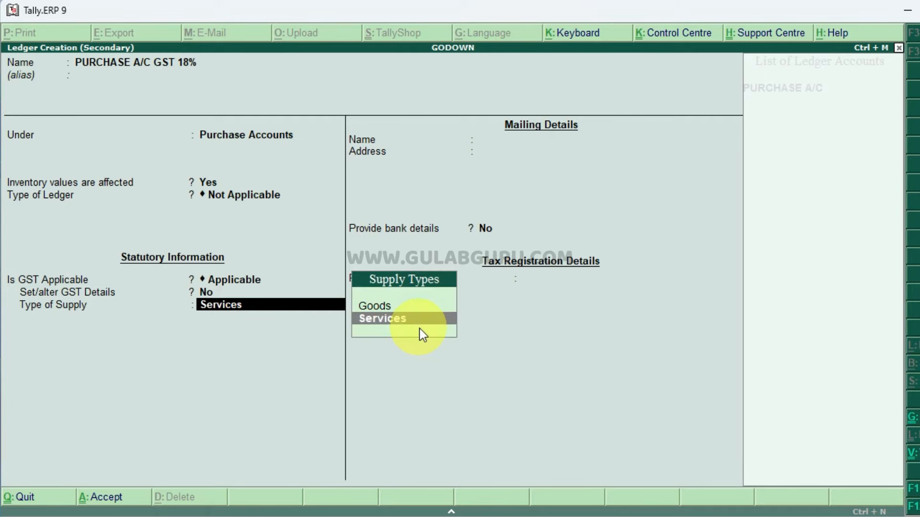
key(Up)
key(Return)
key(Return)
key(Return)
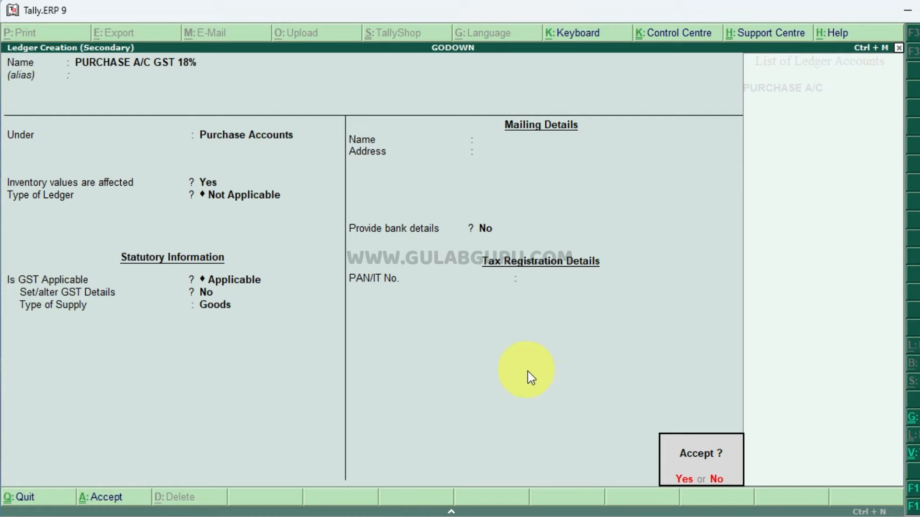
key(Return)
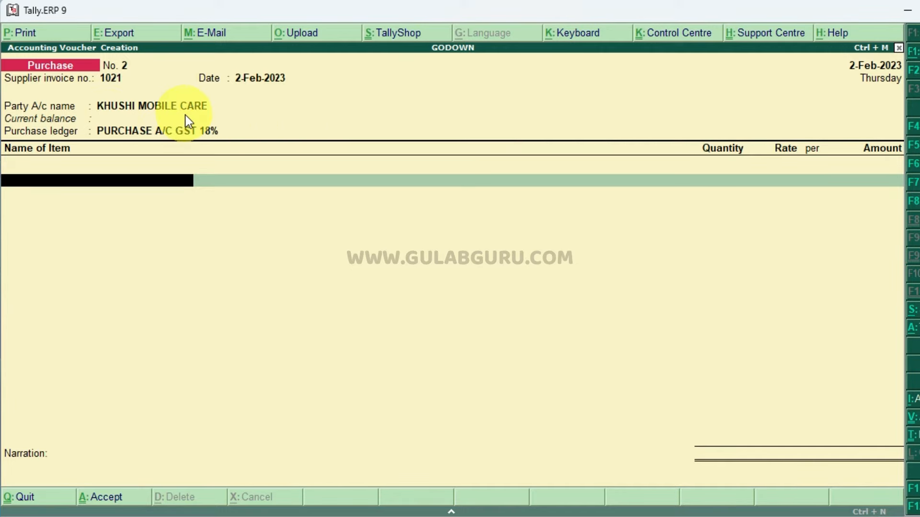
key(BackSpace)
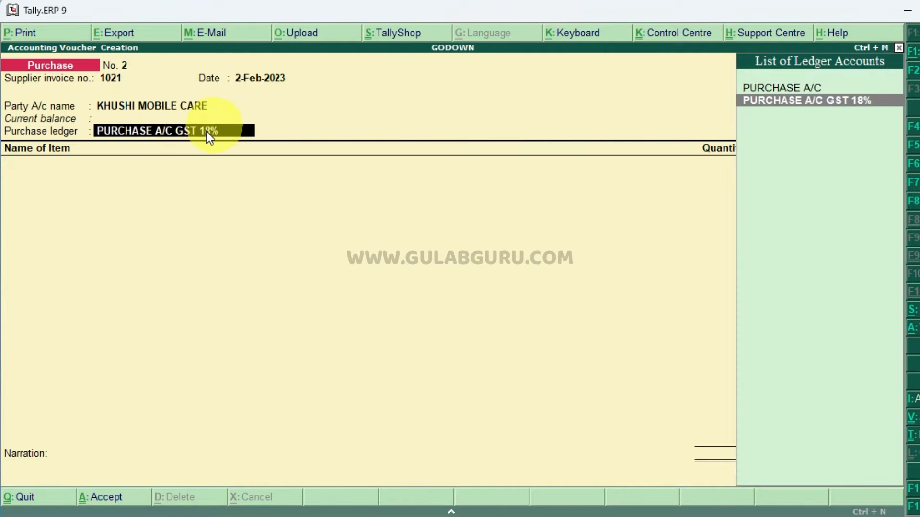
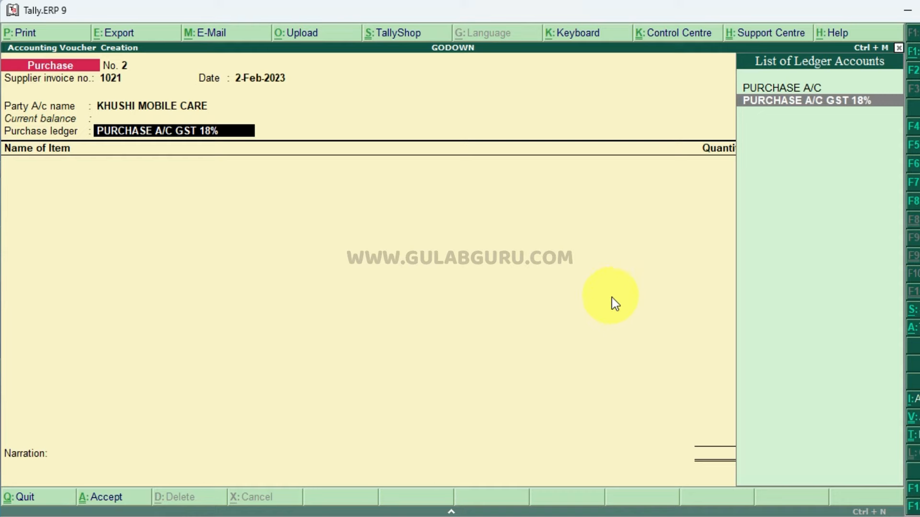
key(Return)
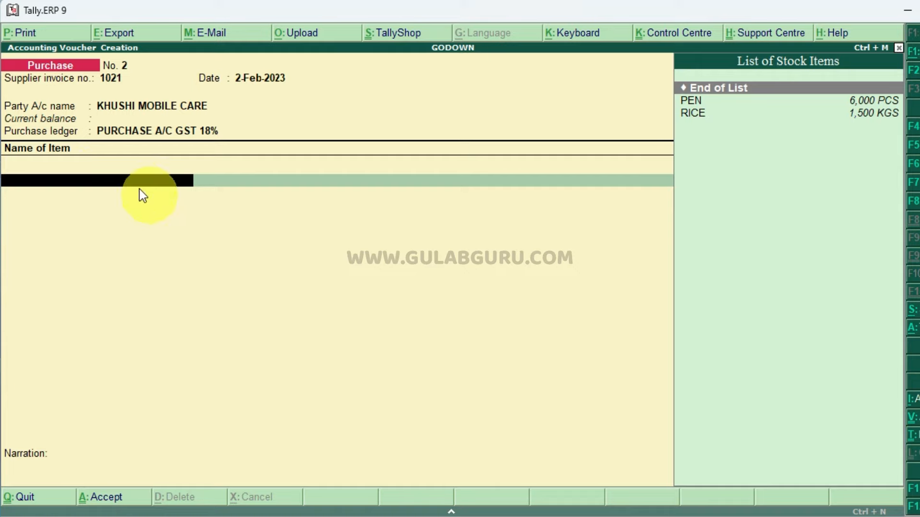
- Switch to the Word invoice document, correct the first item's name to REDMI NOTE 3 and save the document
click(460, 516)
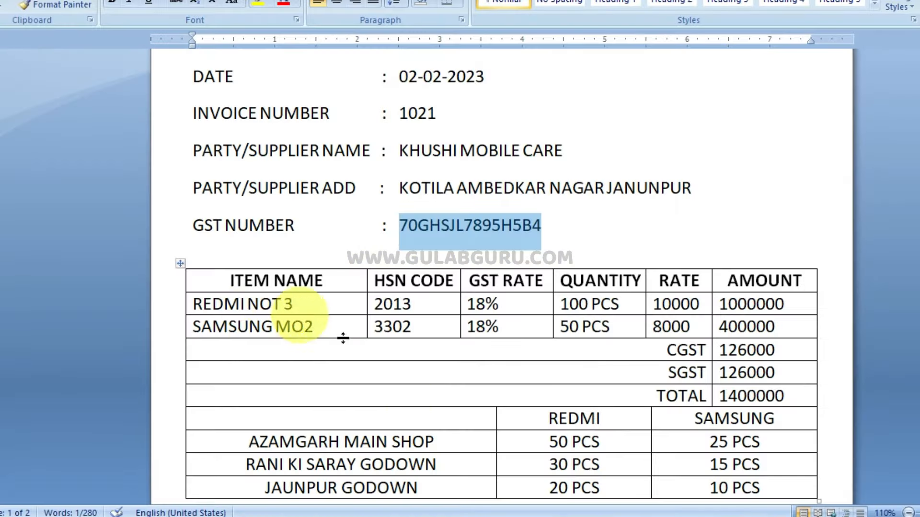
click(281, 304)
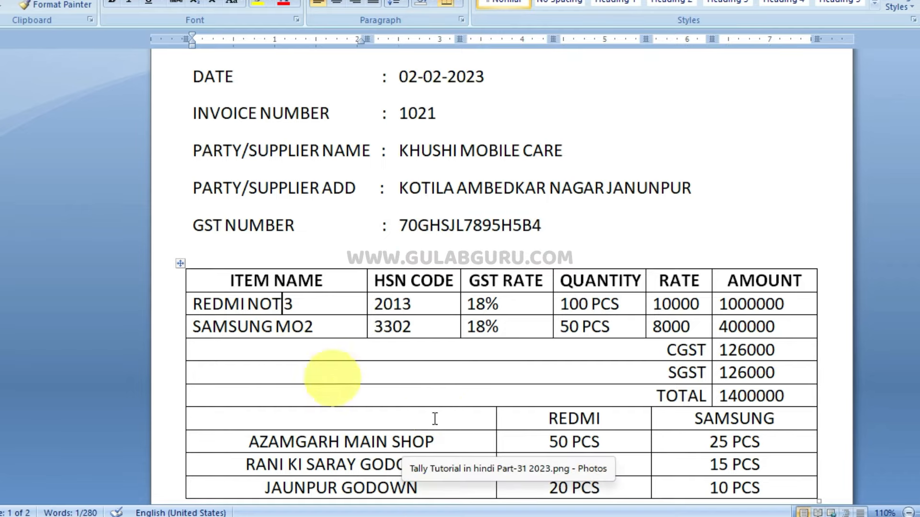
text(E)
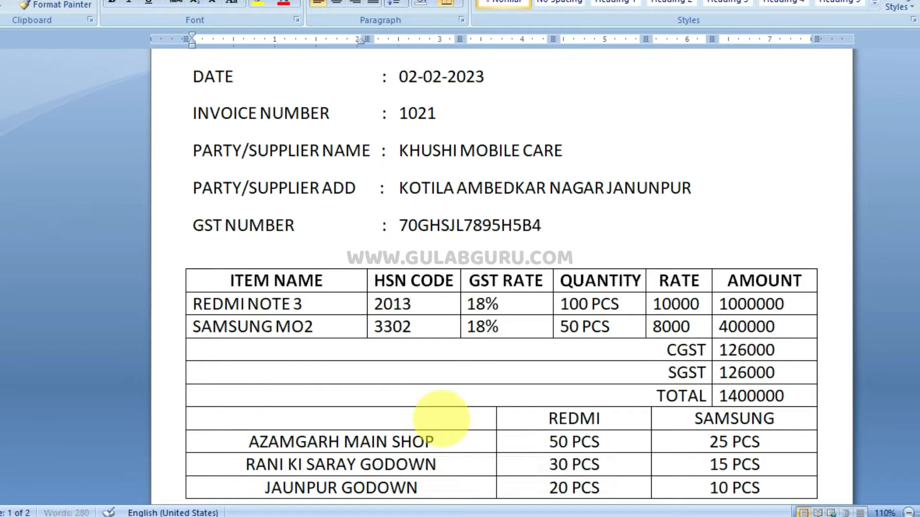
click(443, 415)
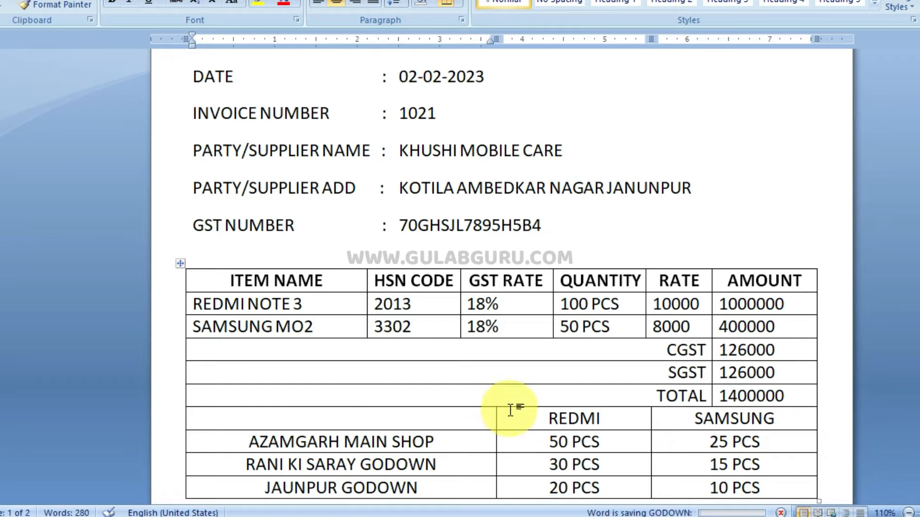
- Switch to Tally.ERP 9 and create a stock item named REDMI NOTE 3 under Primary with units PCS, keeping GST Applicable
key(alt+Tab)
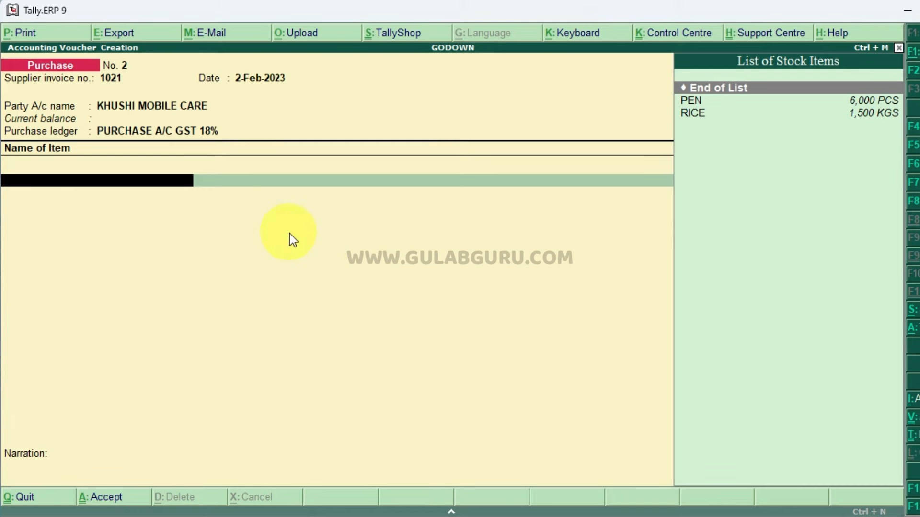
key(alt+c)
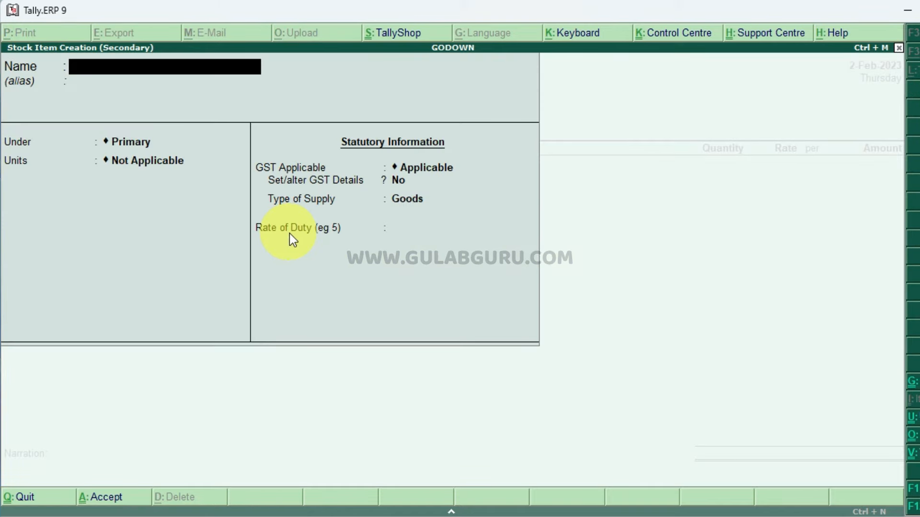
text(REDMI NOTE 3)
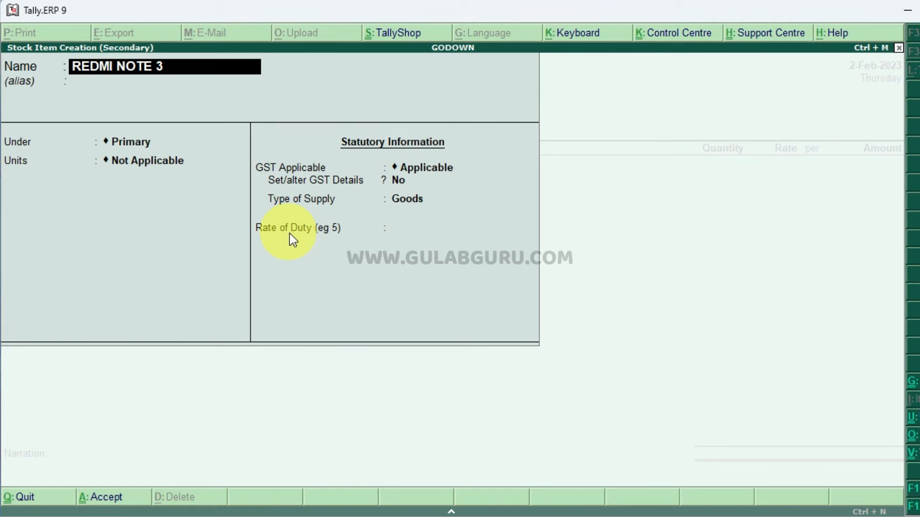
key(Return)
key(Return)
key(Return)
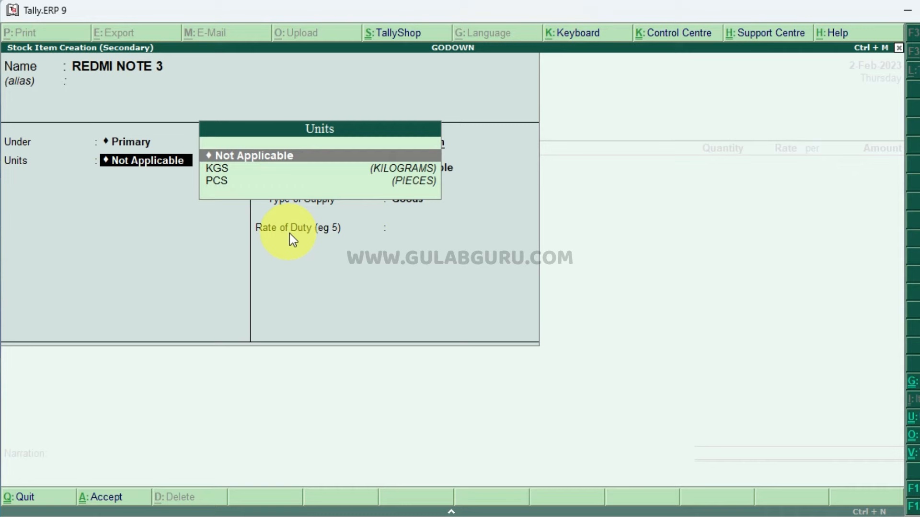
key(Down)
key(Down)
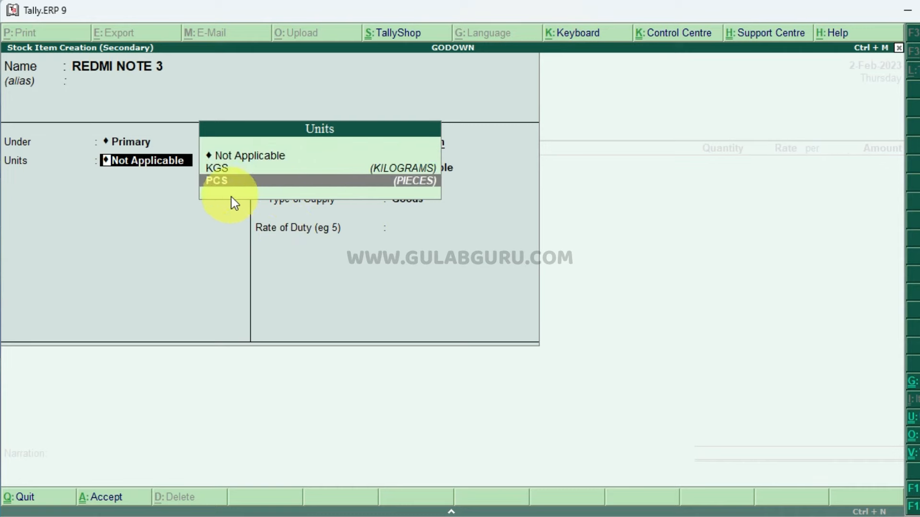
key(Return)
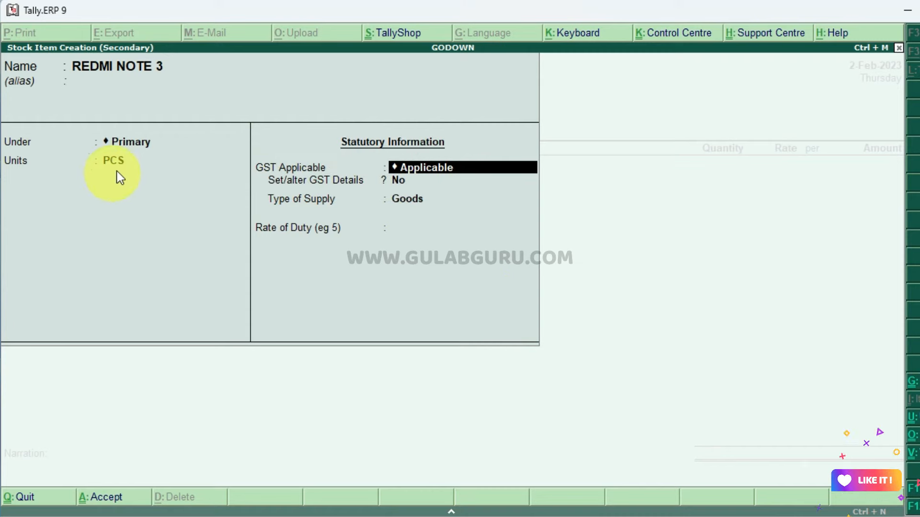
key(Return)
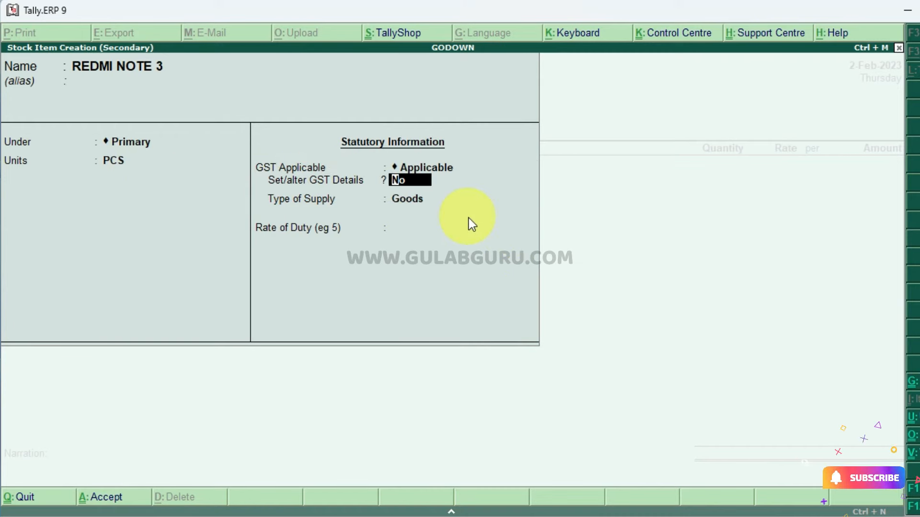
- Enable GST details for the REDMI NOTE 3 stock item and set its HSN/SAC code to 2013, calculated on value
text(Y)
key(Return)
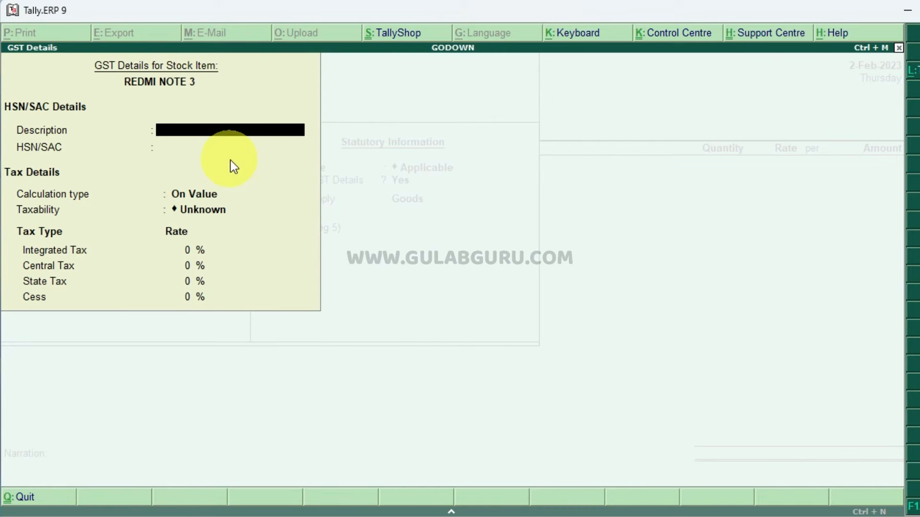
key(Return)
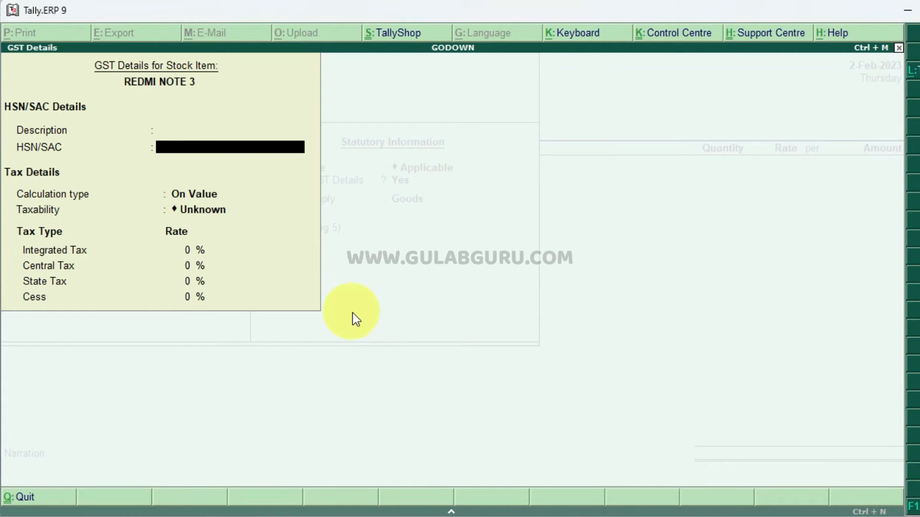
text(2013)
key(Return)
key(Return)
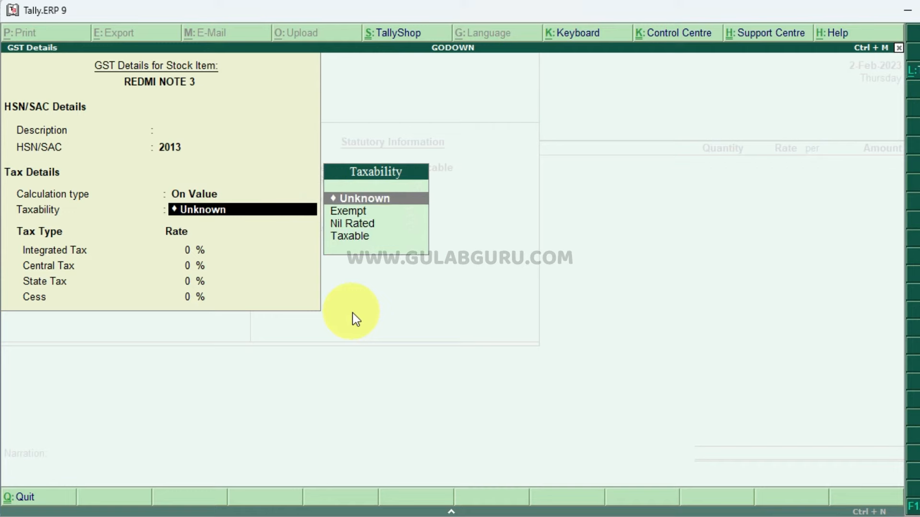
- Set the item's taxability to Taxable with 18% integrated tax, keeping the 9% central and state tax and 0% cess
key(Down)
key(Down)
key(Down)
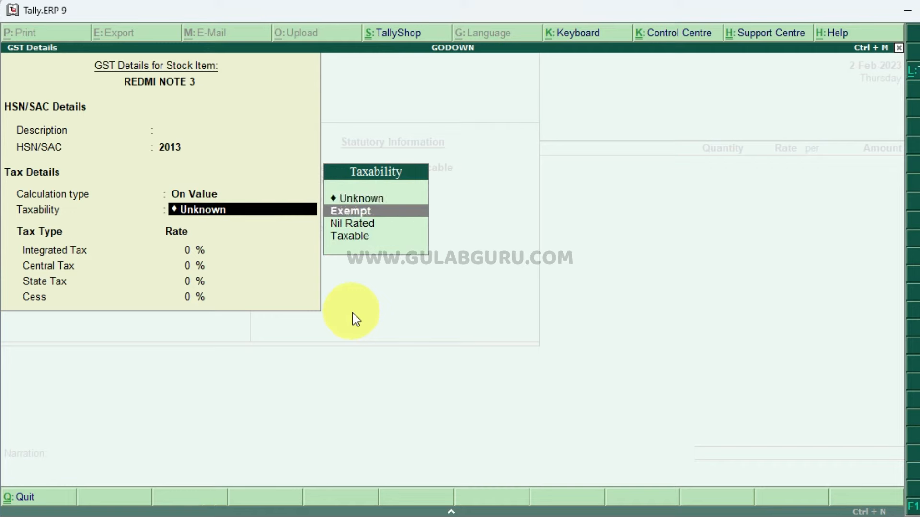
key(Return)
text(18)
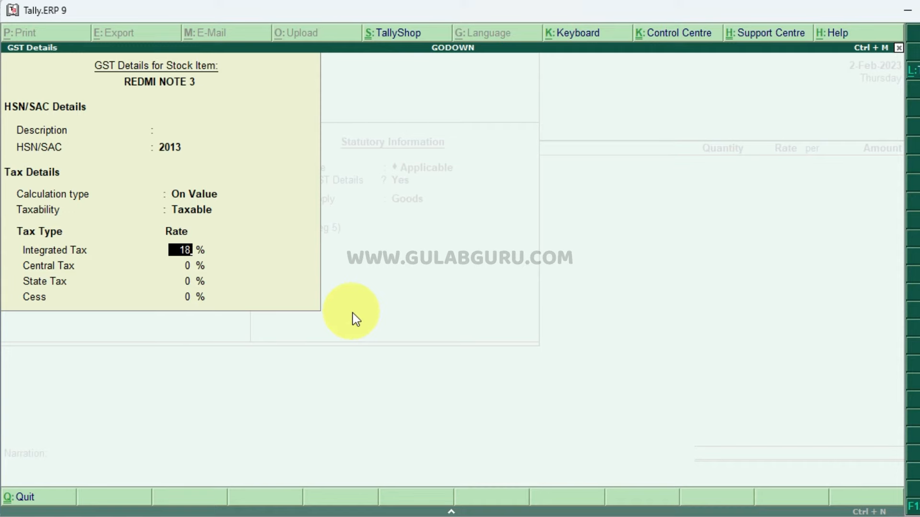
key(Return)
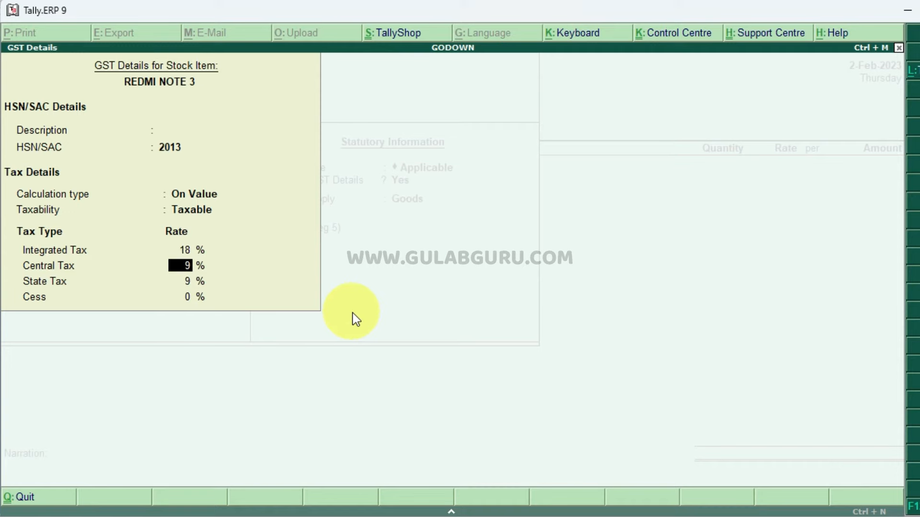
key(Return)
key(Return)
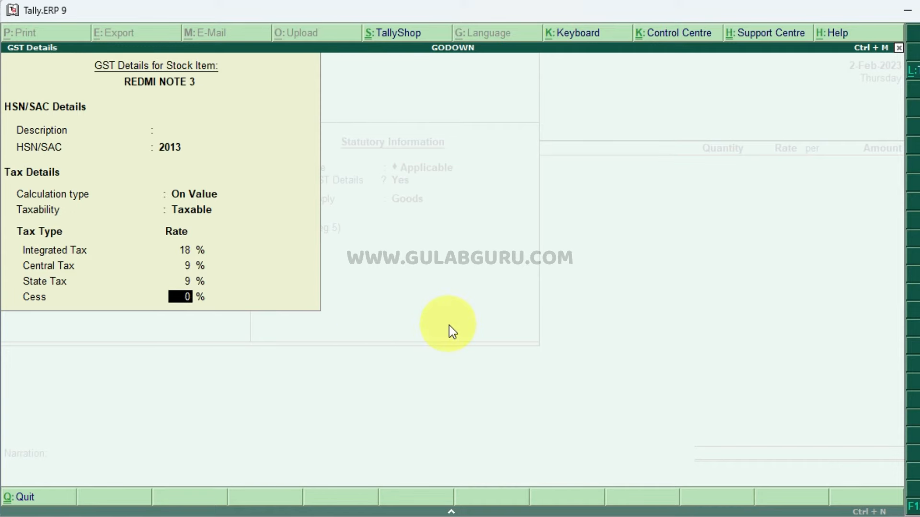
key(Return)
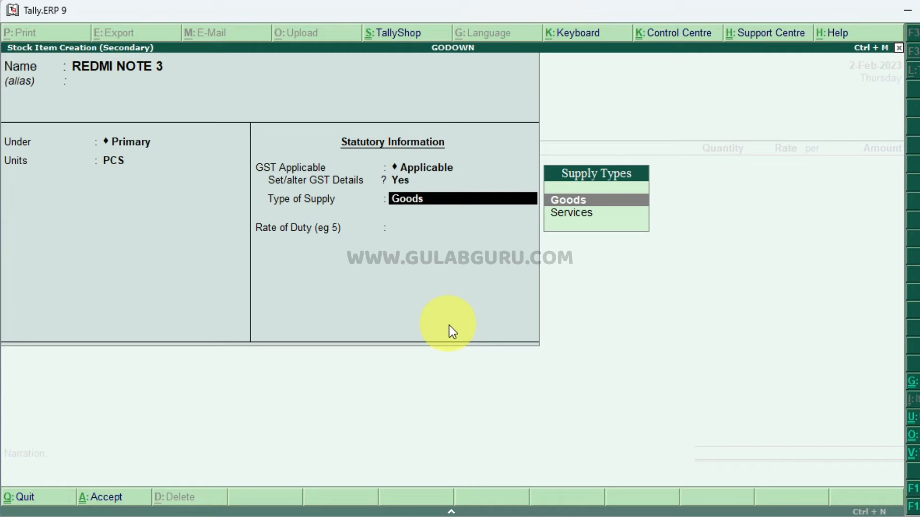
- Set the type of supply to Goods, leave the rate of duty blank and save the REDMI NOTE 3 stock item
click(580, 203)
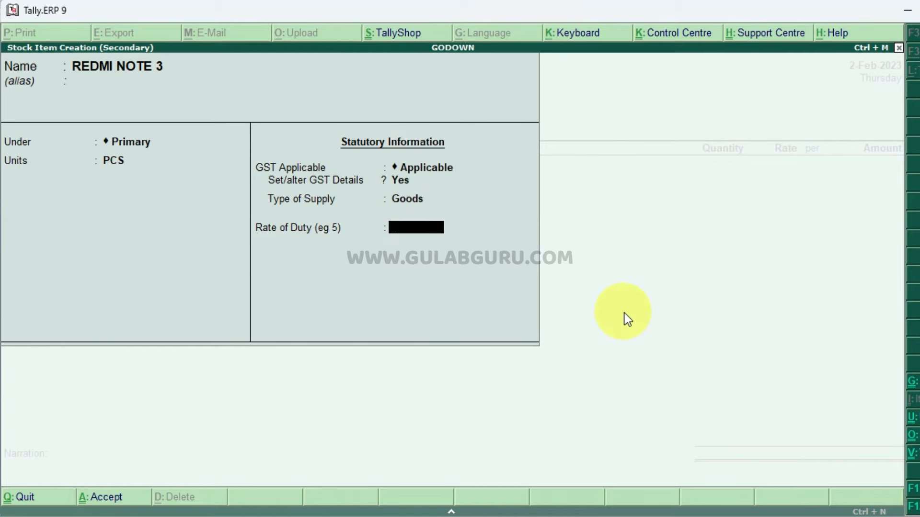
key(Return)
key(Return)
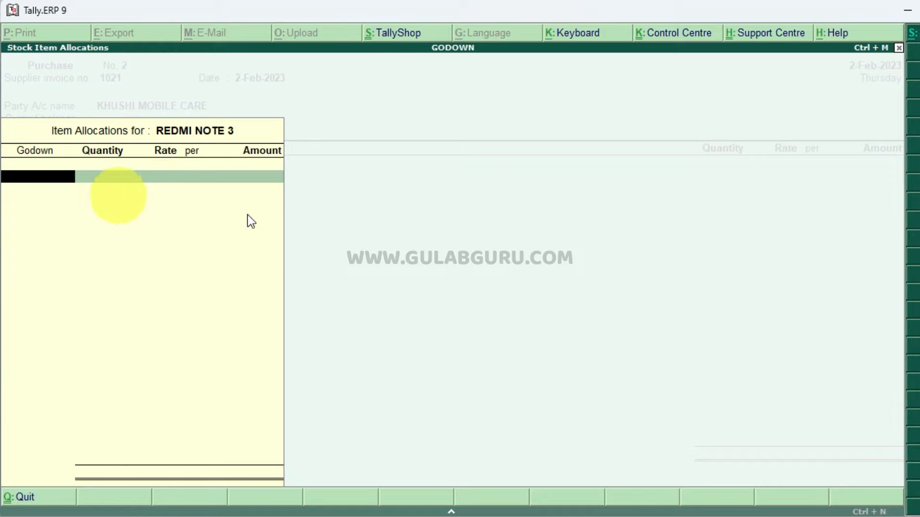
- Check the godown-wise quantities in the Word invoice, and allocate 50 PCS of REDMI NOTE 3 to AZAMGARH MAIN SHOP in Tally
key(alt+Tab)
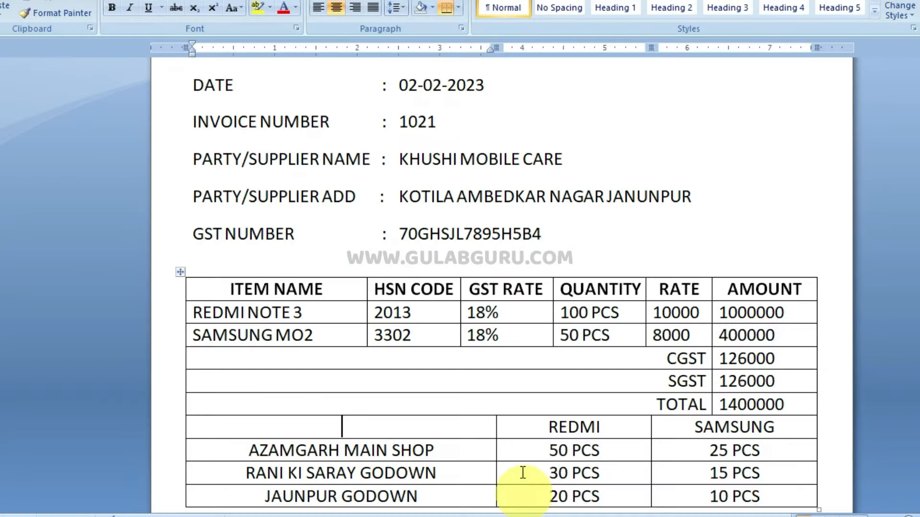
scroll(456, 425, down, 2)
scroll(458, 425, down, 2)
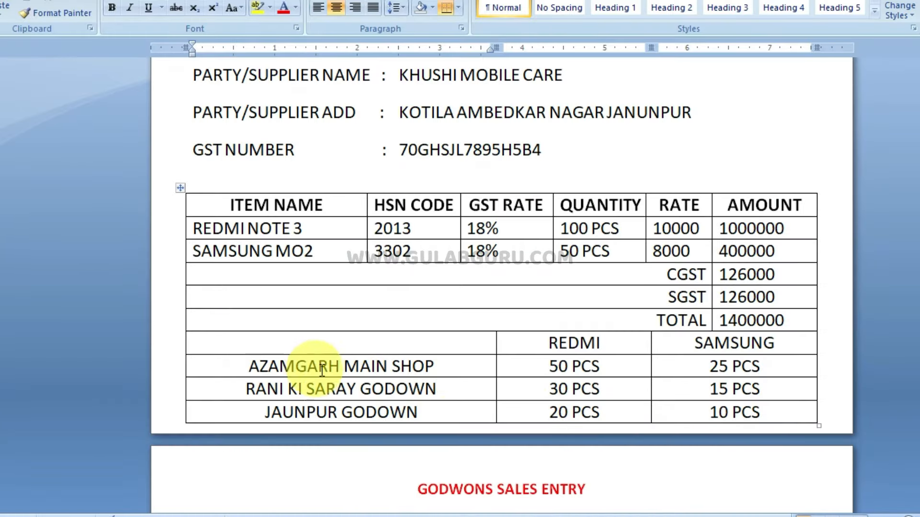
scroll(447, 375, up, 2)
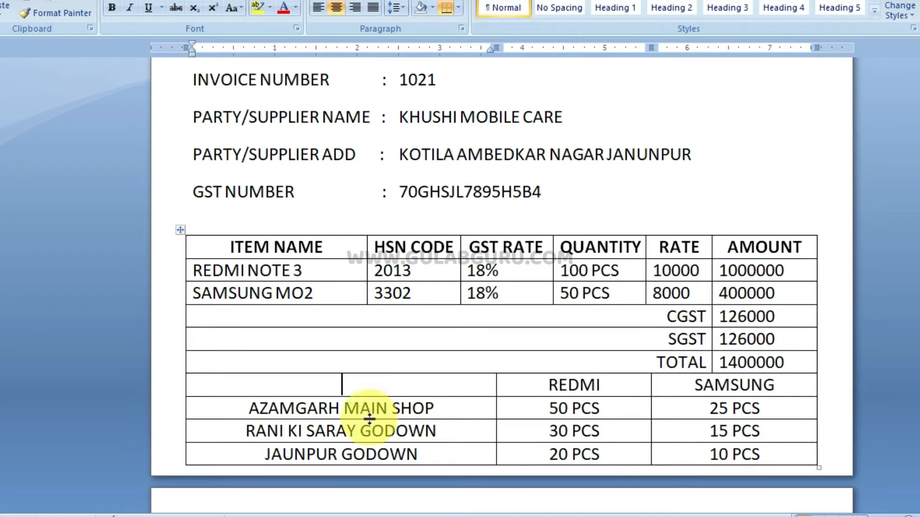
key(alt+Tab)
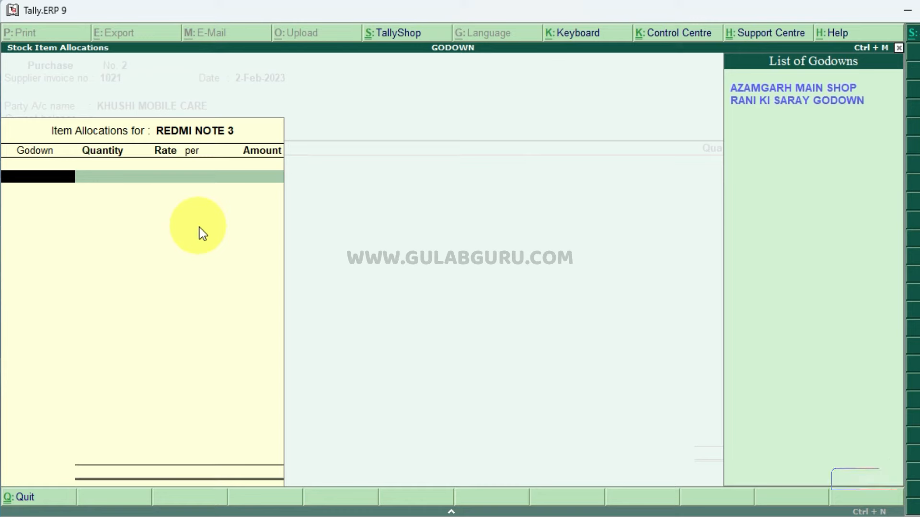
key(Down)
key(Up)
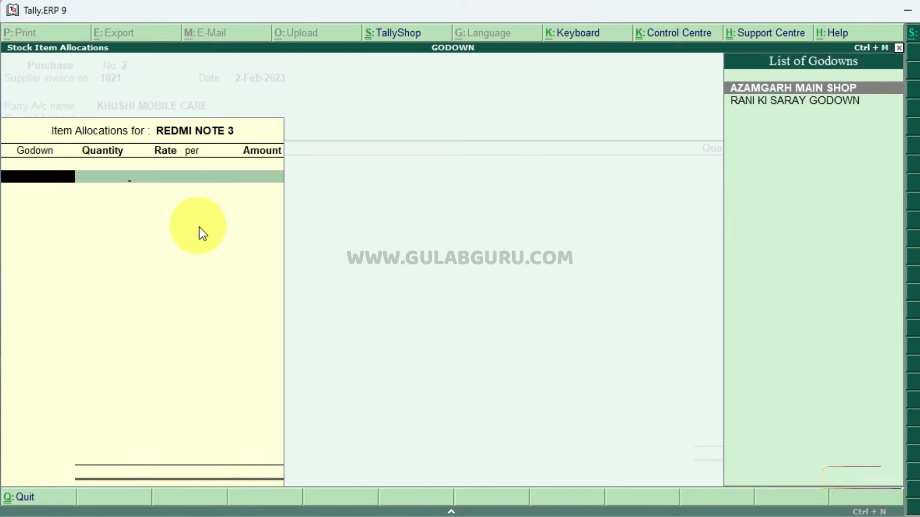
key(Return)
text(50)
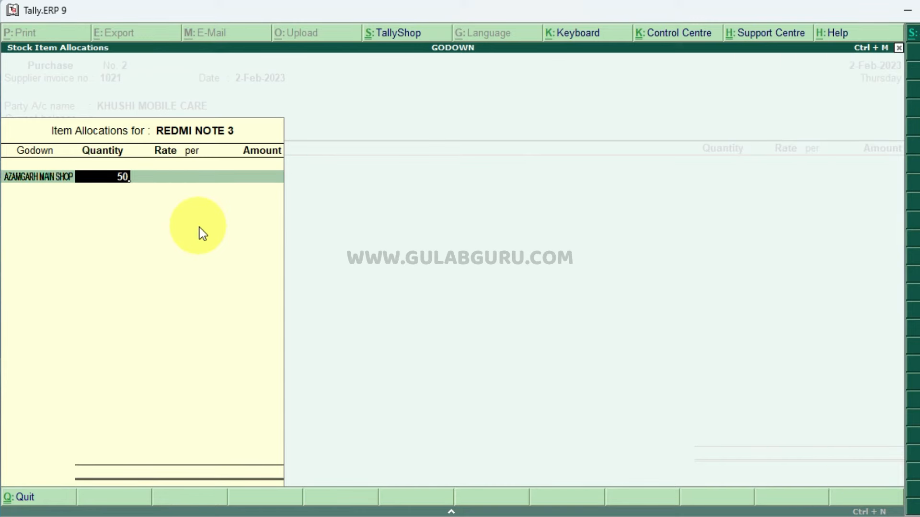
key(Return)
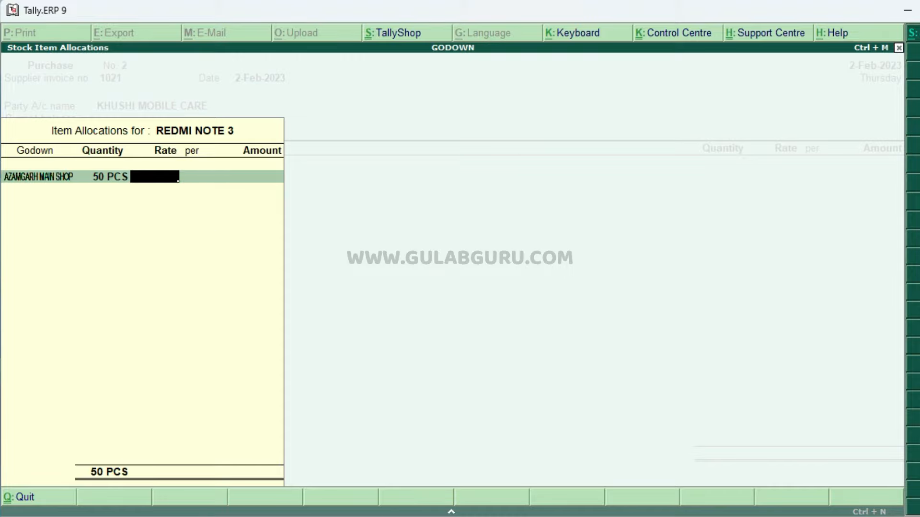
- Set the rate of the AZAMGARH MAIN SHOP allocation to 10000 per PCS and accept its amount
mouse_move(473, 516)
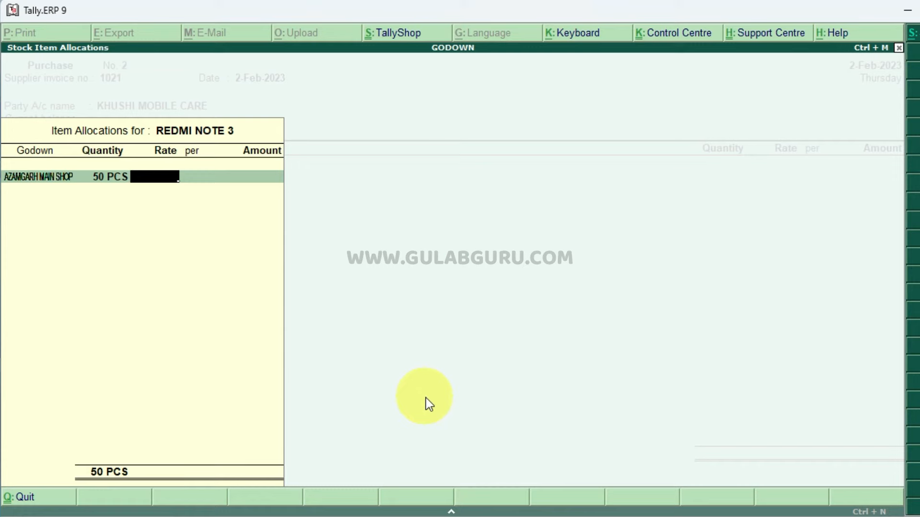
text(10000)
key(Return)
key(Return)
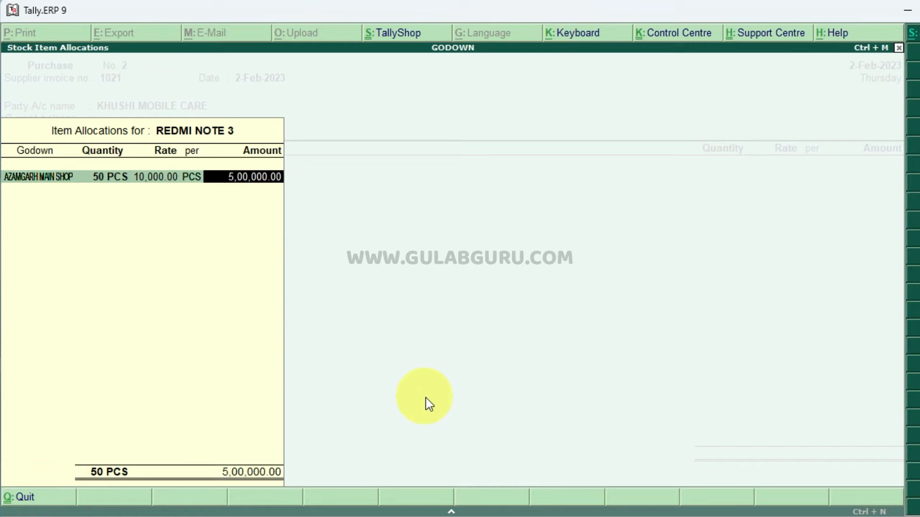
key(Return)
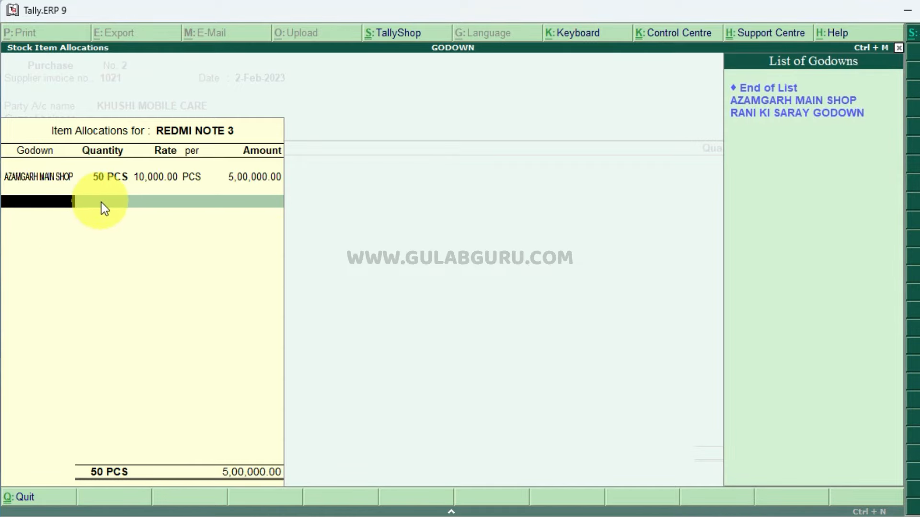
- Consult the Word invoice and allocate 30 PCS of REDMI NOTE 3 to RANI KI SARAY GODOWN at 10,000 per PCS in Tally
key(alt+Tab)
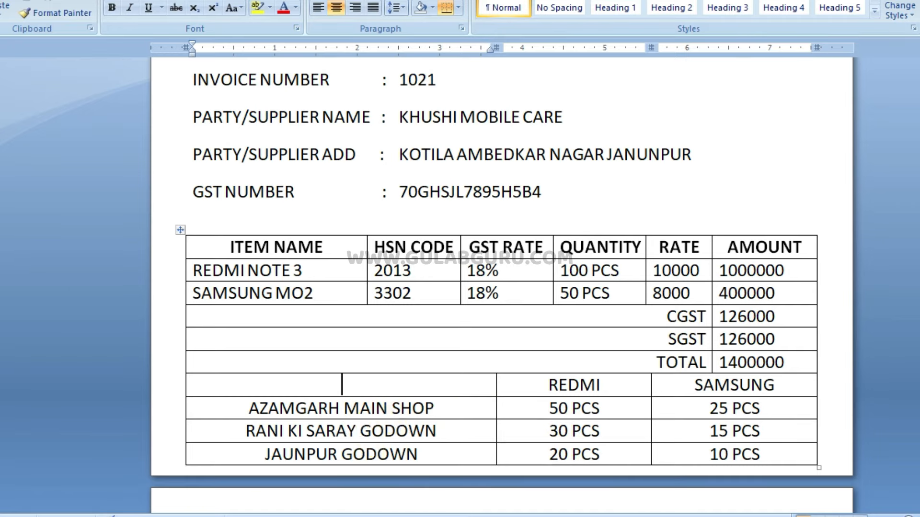
key(alt+Tab)
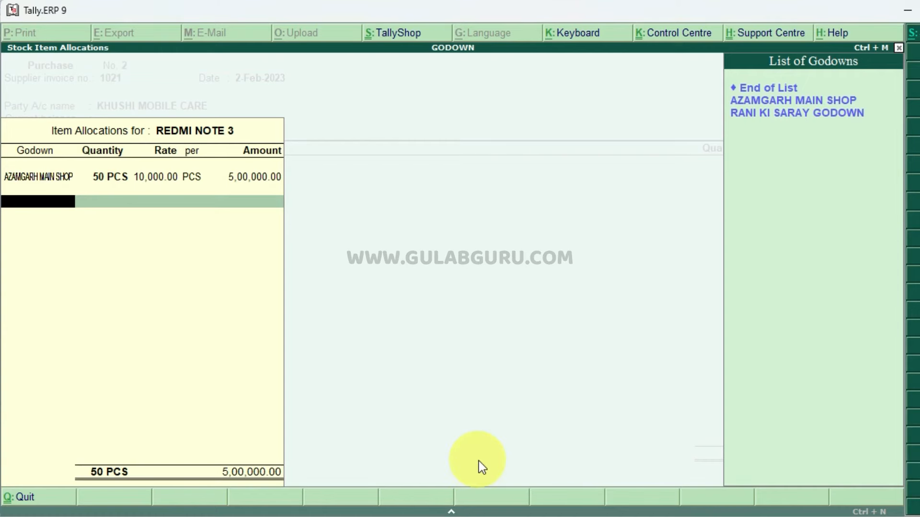
key(Down)
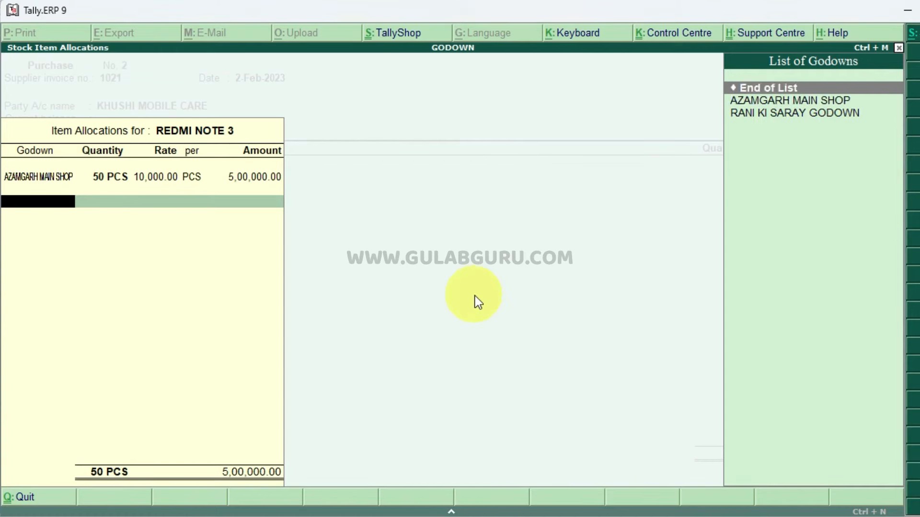
key(Down)
key(Down)
key(Return)
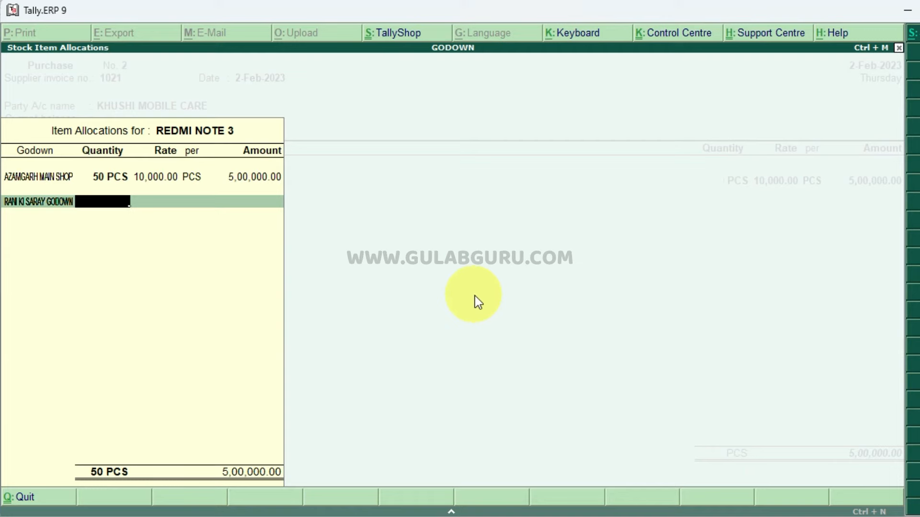
text(30)
key(Return)
key(Return)
key(Return)
key(Return)
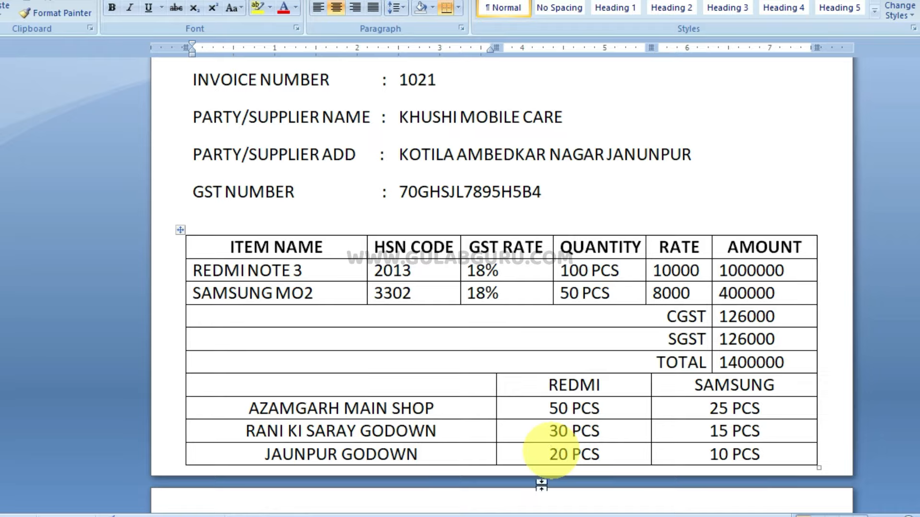
- Return to Tally and create a godown named JAUNPUR GODOWN under Primary for the third allocation line
click(451, 516)
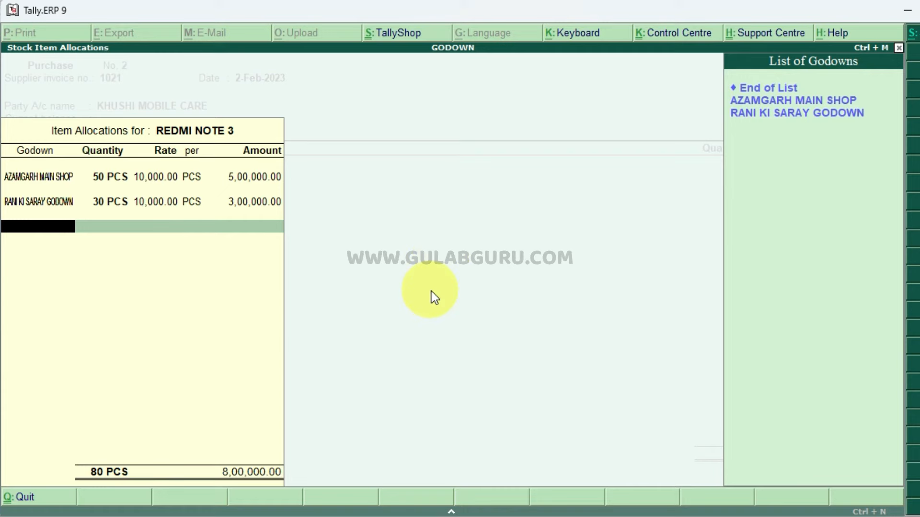
key(alt+c)
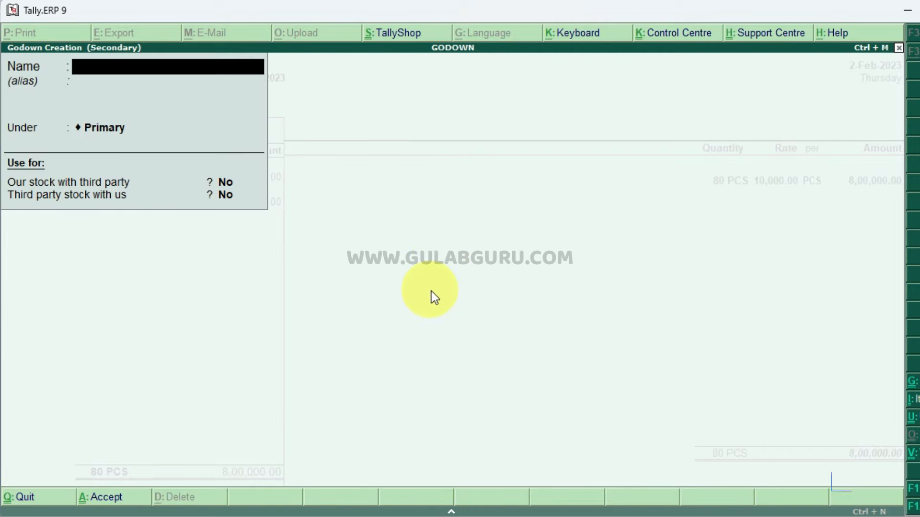
text(JAUNPUR)
text( GOD)
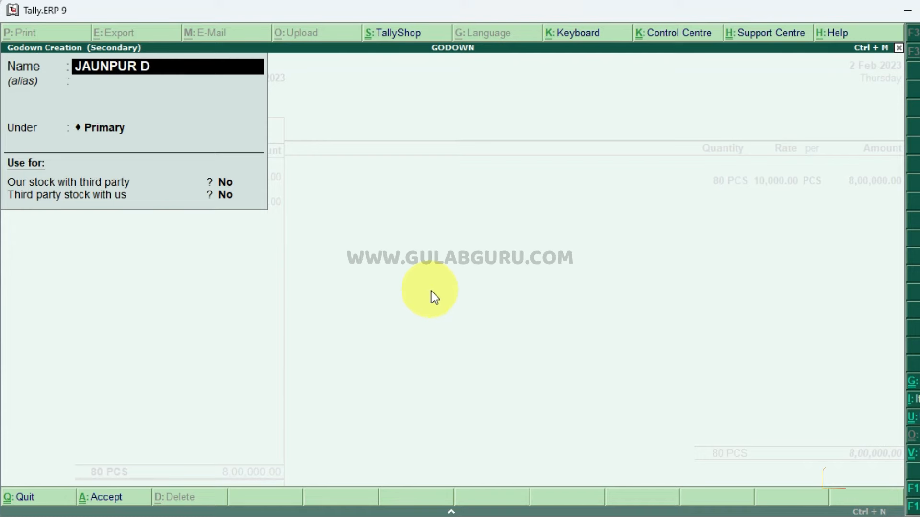
key(BackSpace)
text(GODOWN)
key(Return)
key(Return)
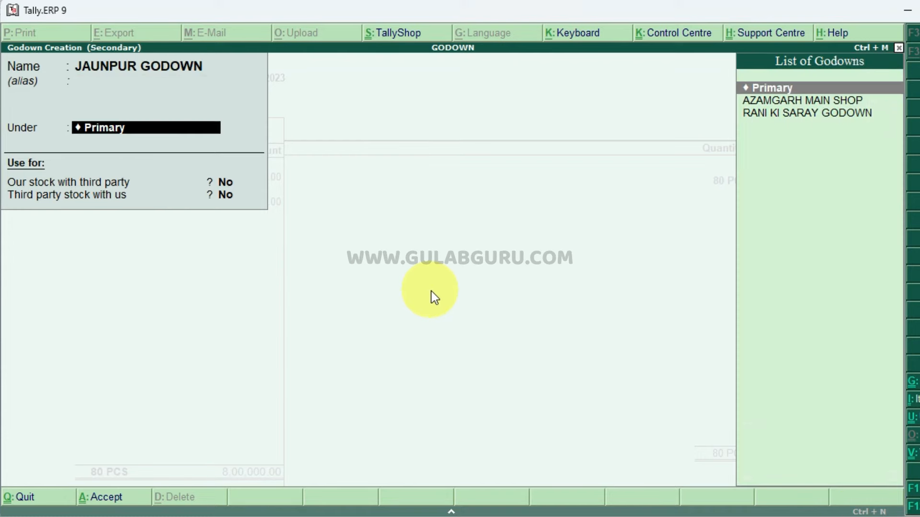
key(Return)
key(Return)
key(Return)
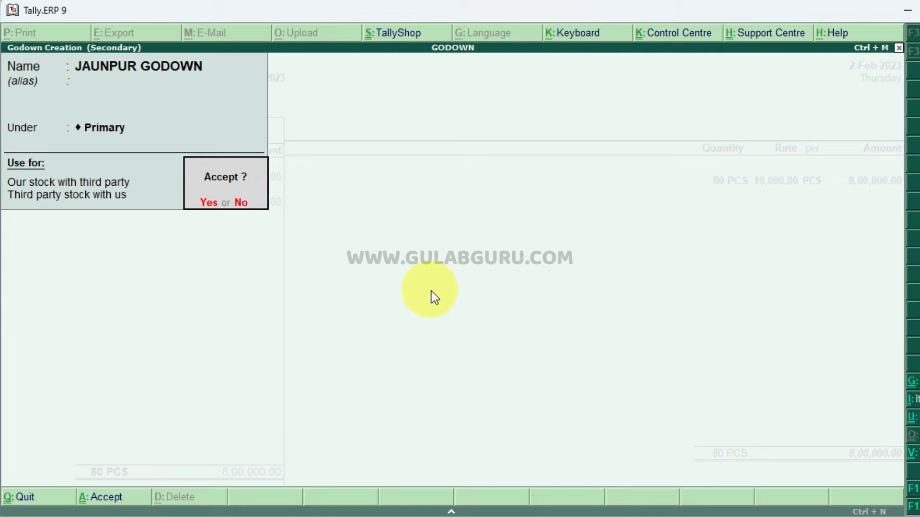
key(Return)
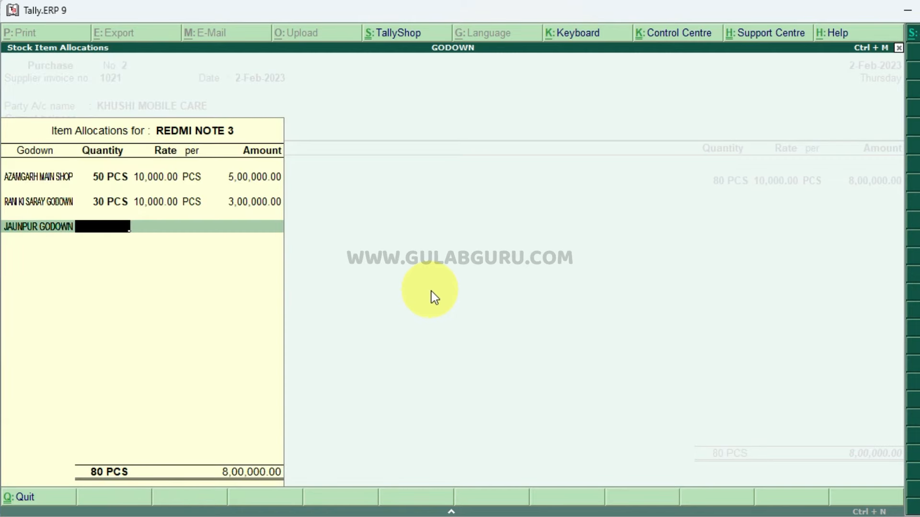
- Allocate 20 PCS to JAUNPUR GODOWN at 10,000 per PCS and complete the REDMI NOTE 3 line of the purchase voucher
text(20)
key(Return)
key(Return)
key(Return)
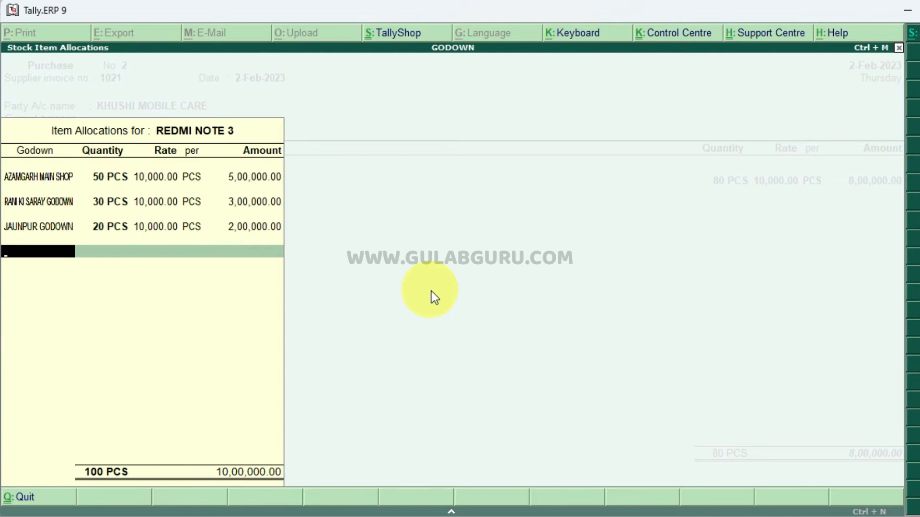
key(Return)
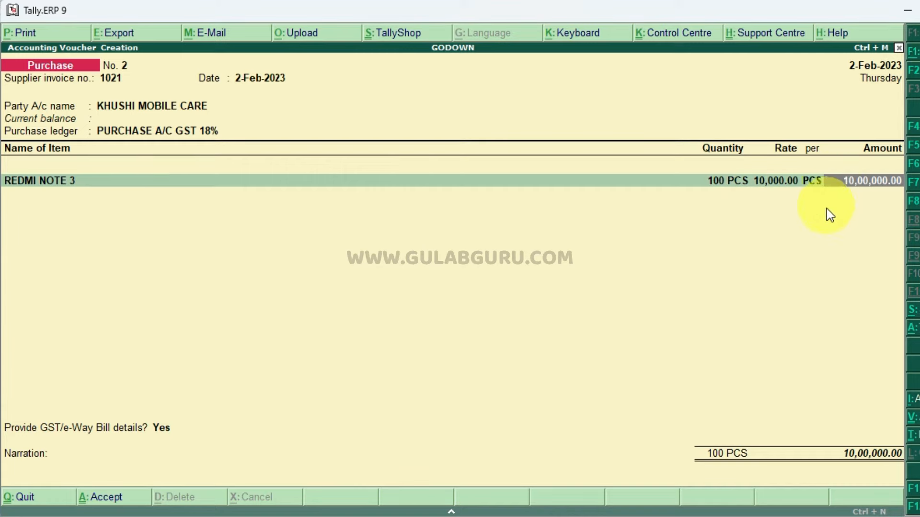
key(Return)
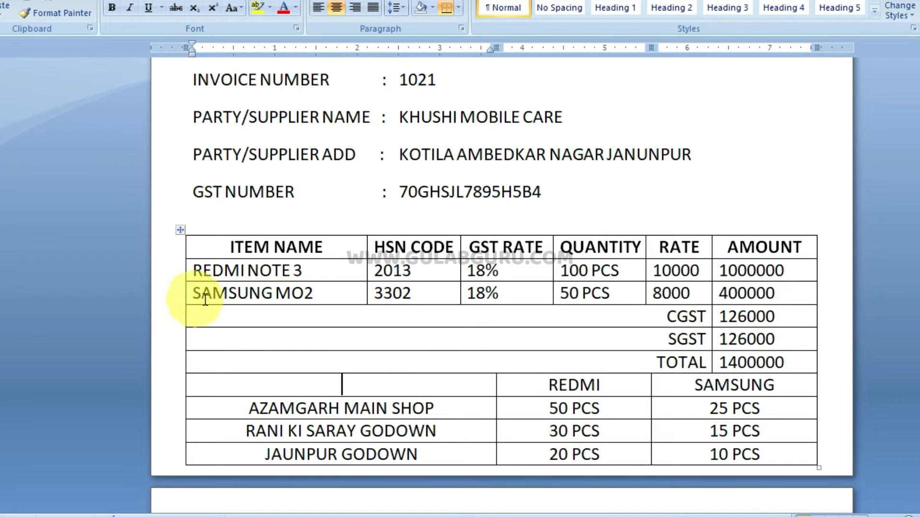
key(alt+Tab)
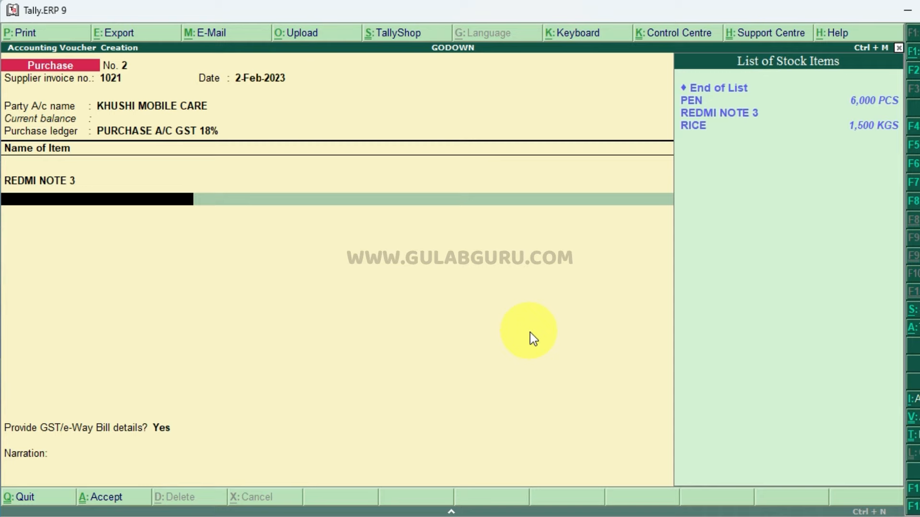
- Start a new stock item named SAMSUNG MO 2 under Primary with PCS as its unit
key(alt+c)
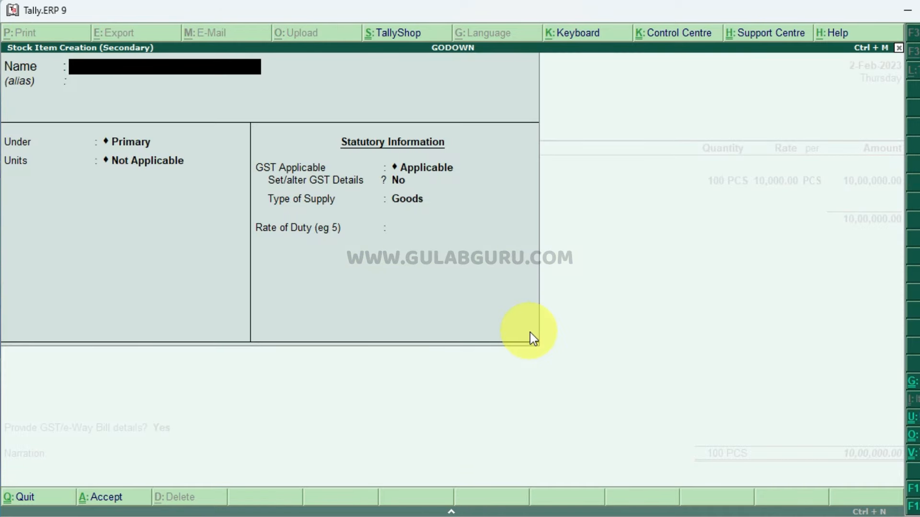
text(SAMSUNG MO 2)
key(Return)
key(Return)
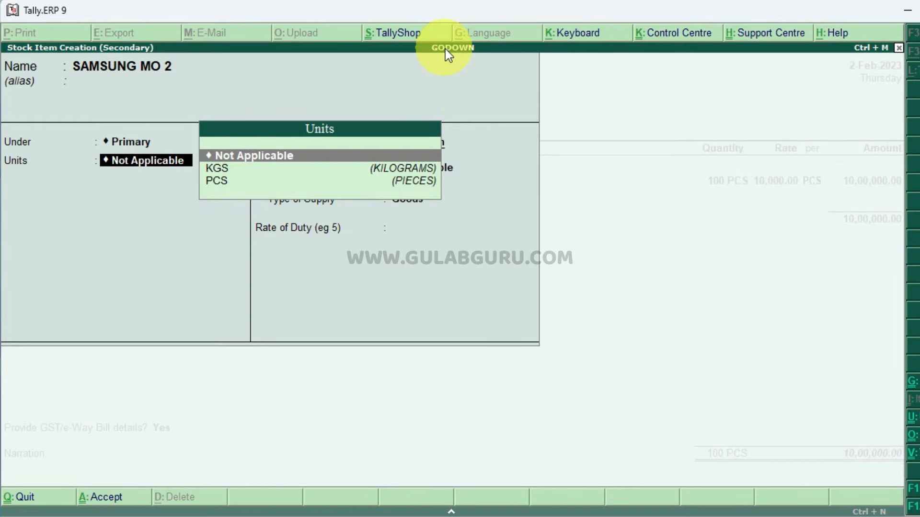
key(Down)
key(Down)
key(Return)
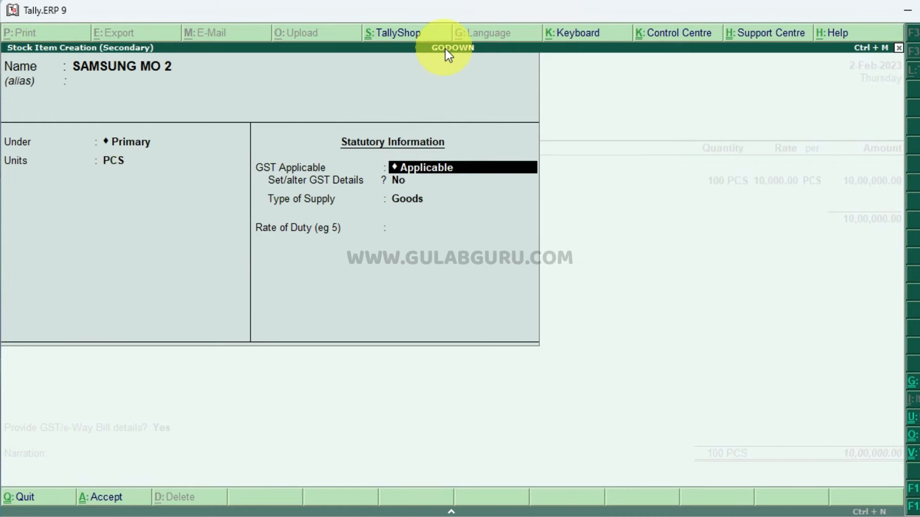
- Enable GST details for the SAMSUNG MO 2 stock item and enter HSN/SAC code 3302
key(Return)
text(y)
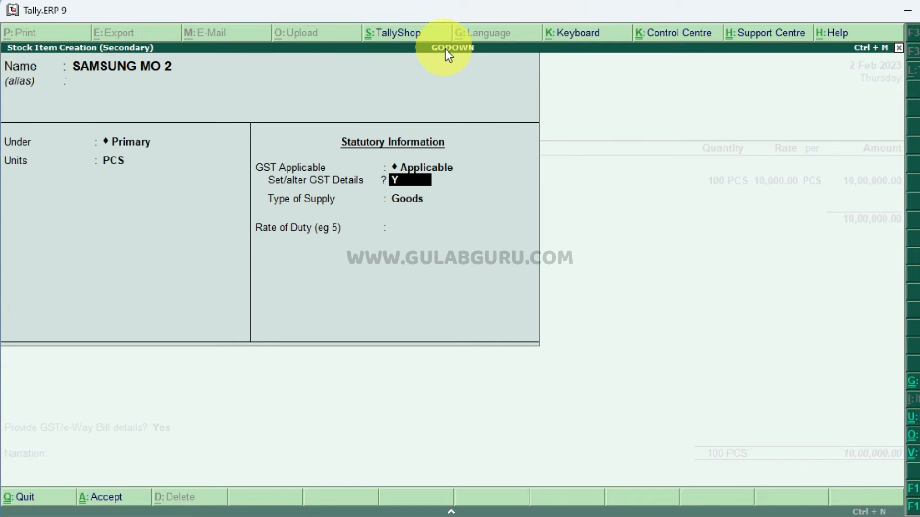
key(Return)
key(Return)
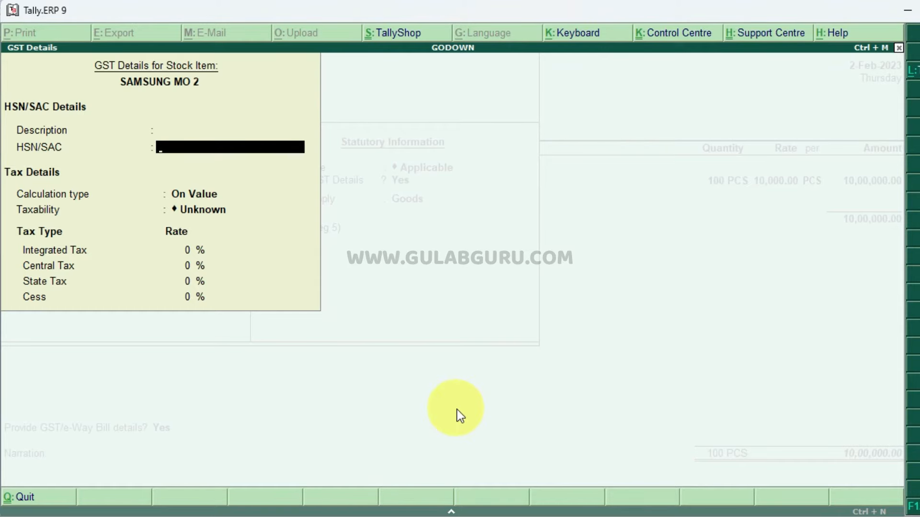
text(3302)
key(Return)
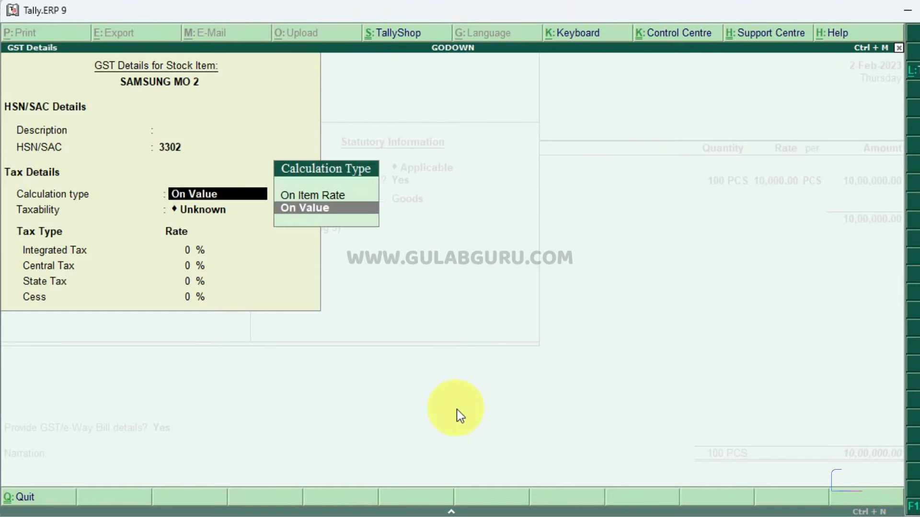
- Keep the GST calculation type On Value and set the item's taxability to Taxable
key(Return)
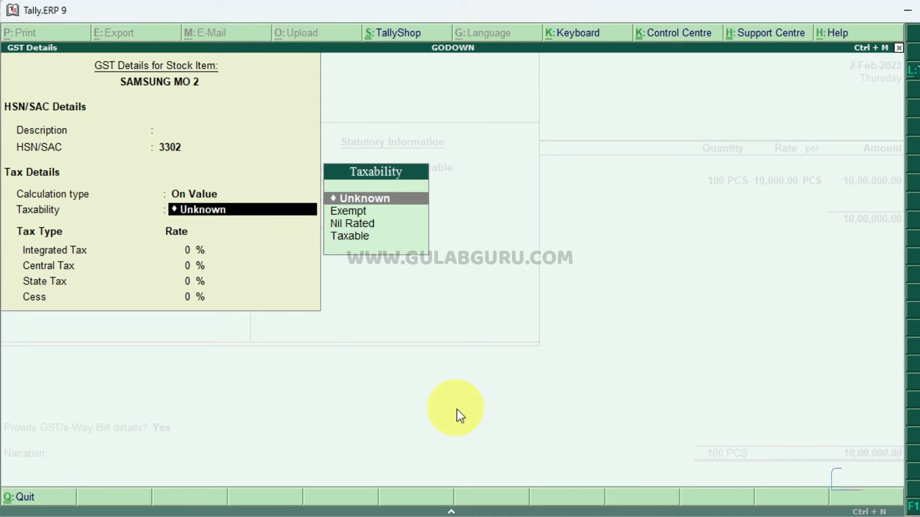
key(Down)
key(Down)
key(Down)
key(Return)
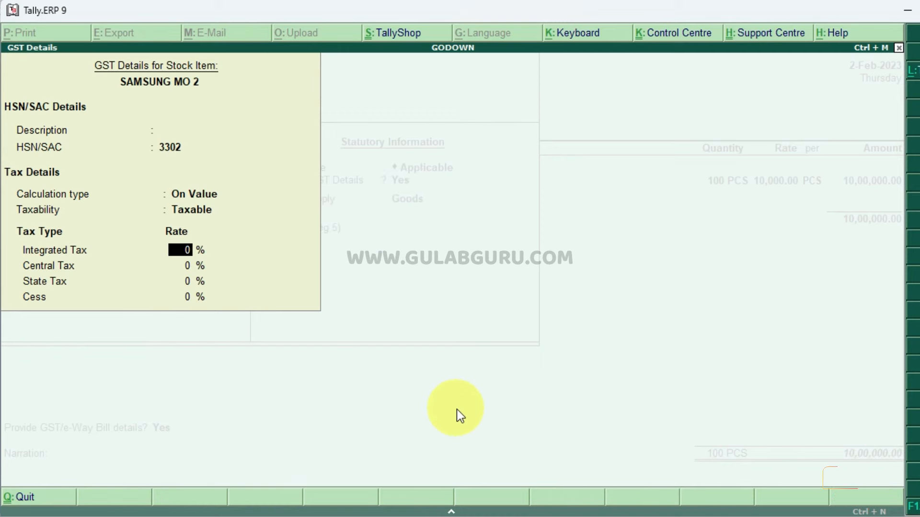
- Set the integrated tax rate to 18%, accept the remaining tax rates and save the SAMSUNG MO 2 stock item
text(1800)
key(BackSpace)
key(BackSpace)
key(Return)
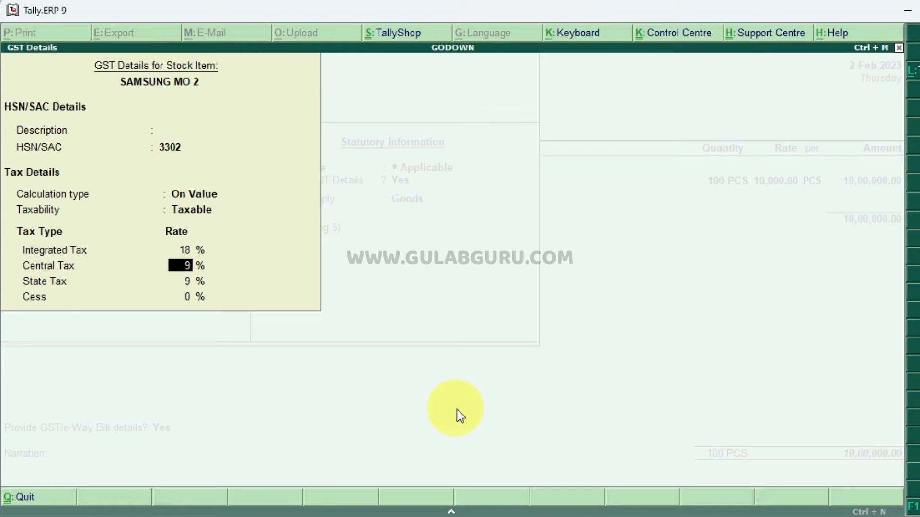
key(Return)
key(Return)
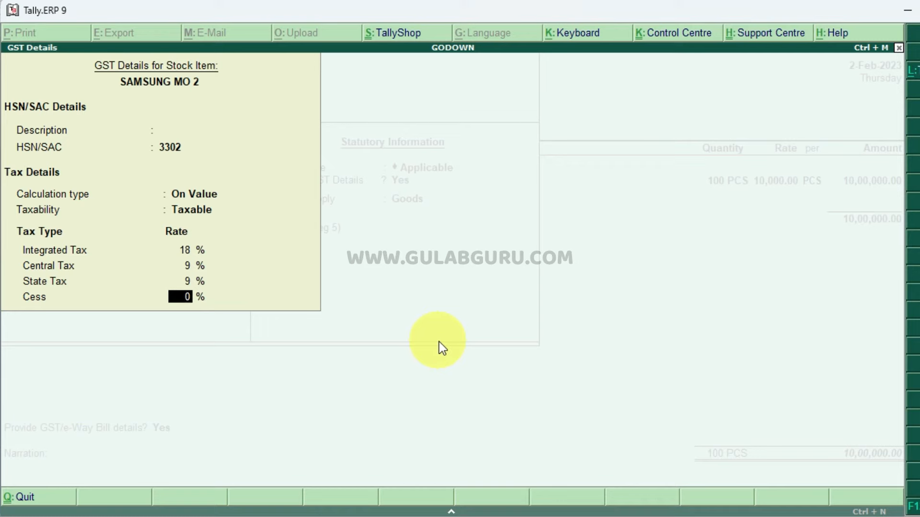
key(Return)
key(Return)
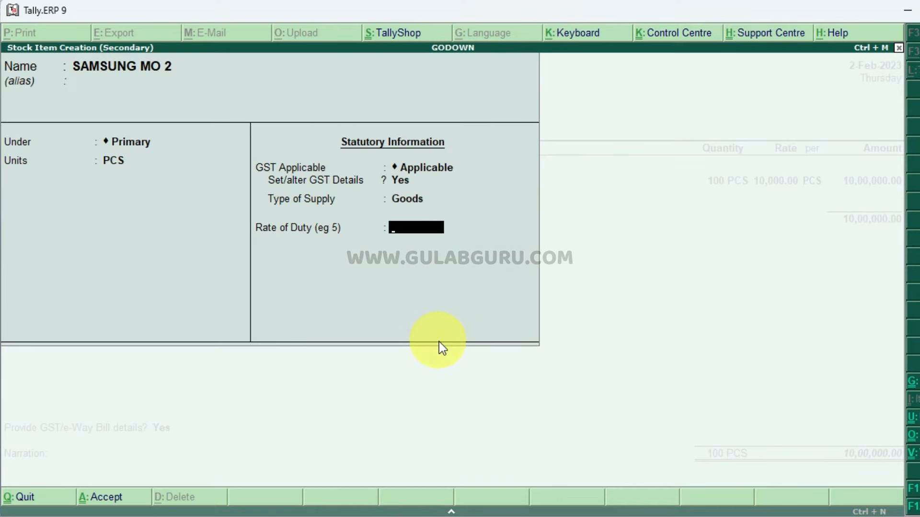
key(Return)
key(Return)
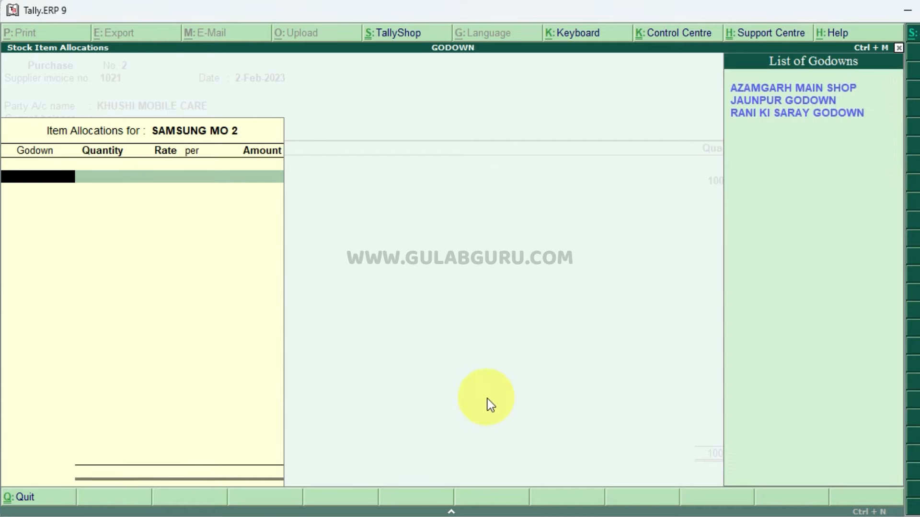
- Allocate 25 PCS of SAMSUNG MO 2 to AZAMGARH MAIN SHOP
key(Down)
key(Up)
key(Return)
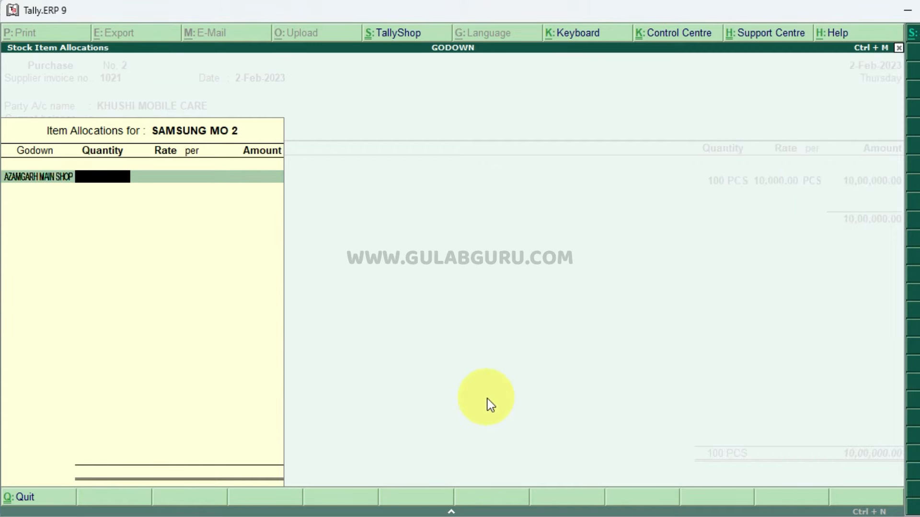
text(25)
key(Return)
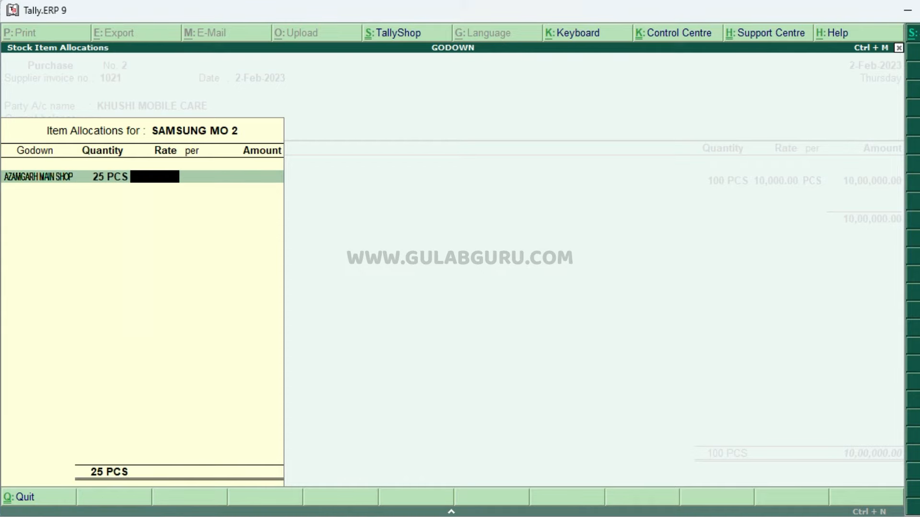
- Check the Samsung rate in the Word invoice, return to Tally and set the AZAMGARH MAIN SHOP rate to 8000 per PCS
click(492, 516)
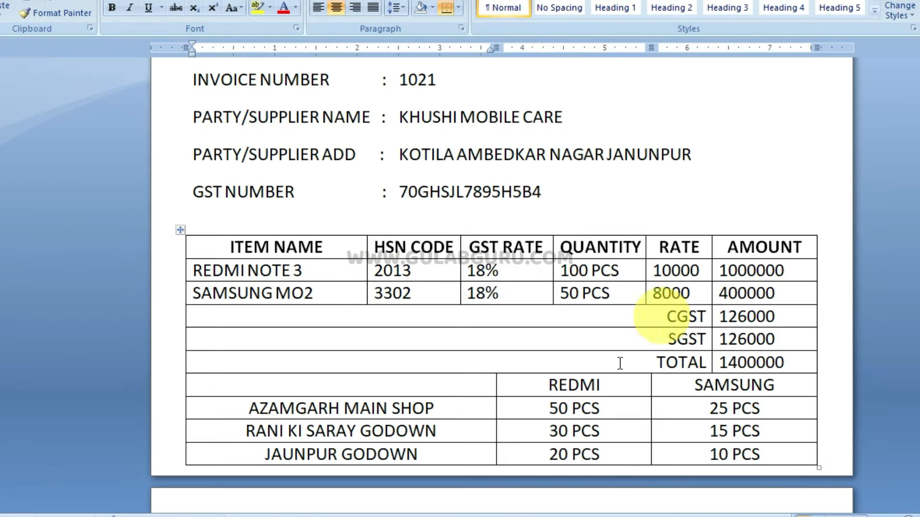
click(472, 516)
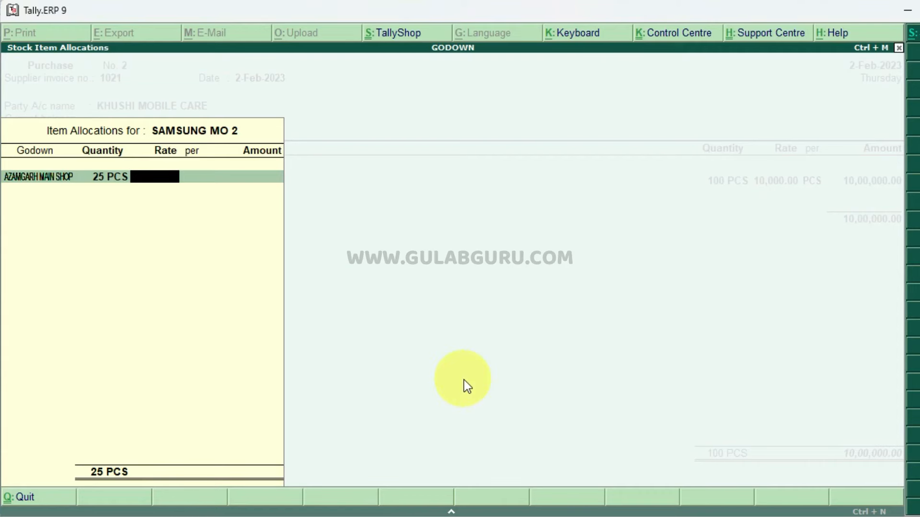
text(8000)
key(Return)
key(Return)
key(Return)
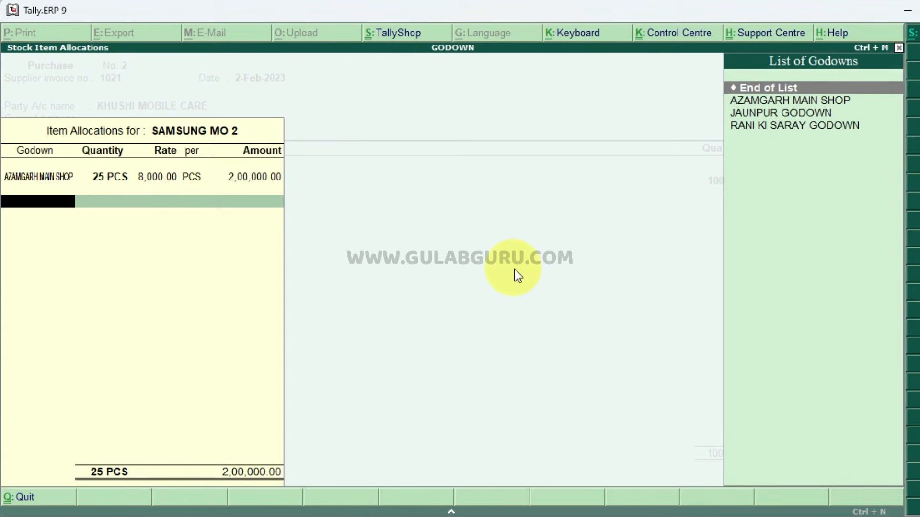
- Allocate 15 PCS of SAMSUNG MO 2 to RANI KI SARAY GODOWN at 8,000 per PCS
key(Down)
key(Down)
key(Down)
key(Return)
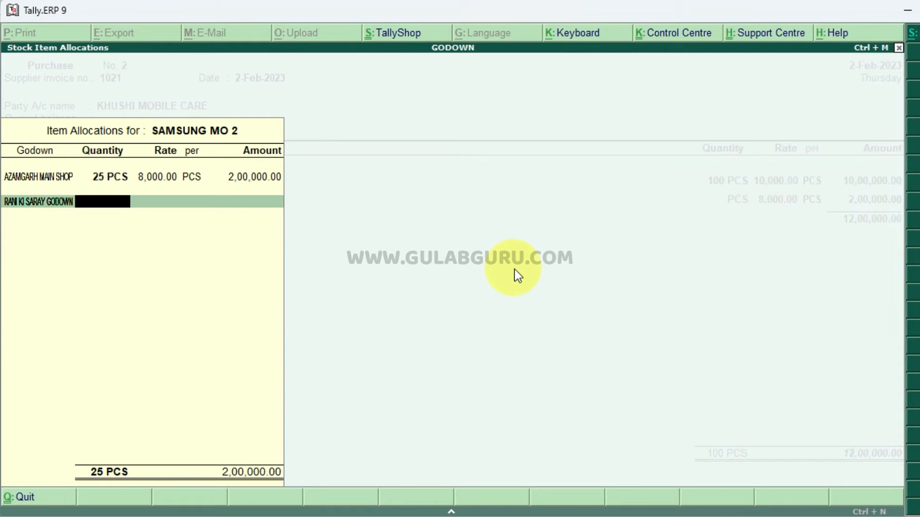
text(7)
key(BackSpace)
text(15)
key(Return)
key(Return)
key(Return)
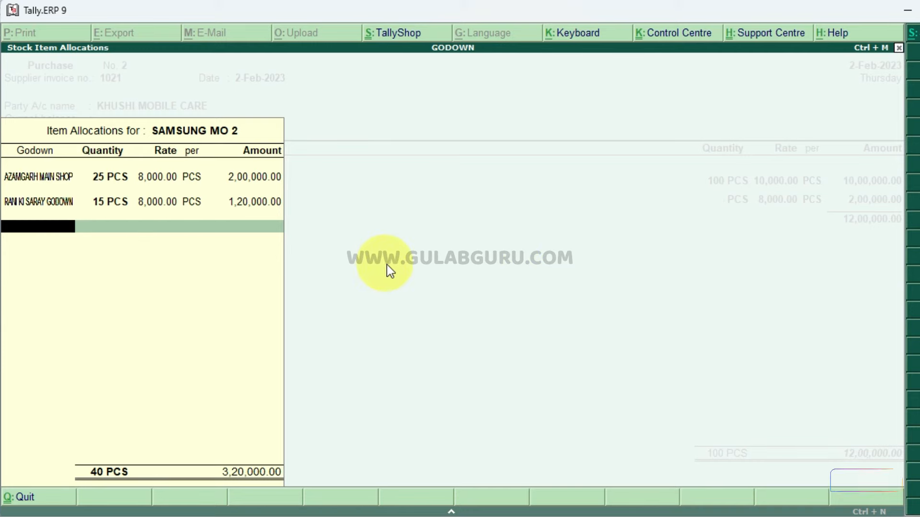
- Consult the Word invoice, allocate 10 PCS to JAUNPUR GODOWN at 8,000 per PCS in Tally and complete the SAMSUNG MO 2 line
key(alt+Tab)
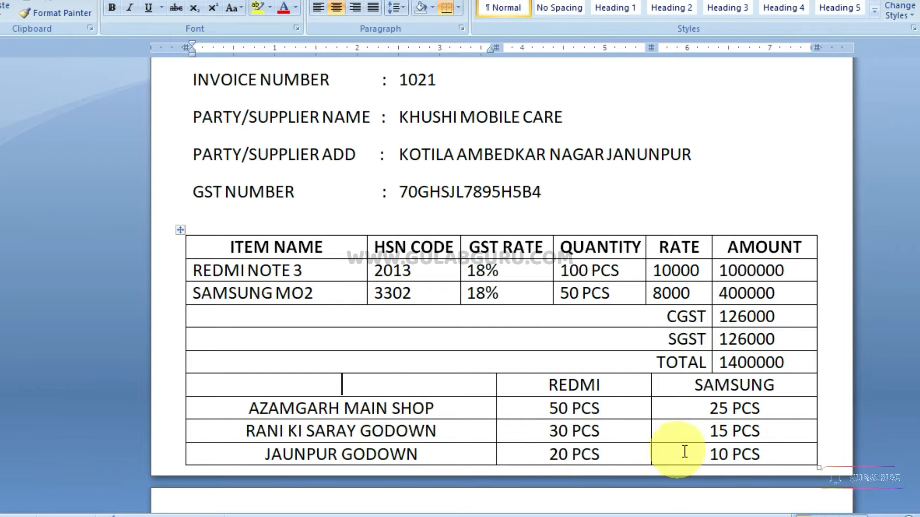
key(alt+Tab)
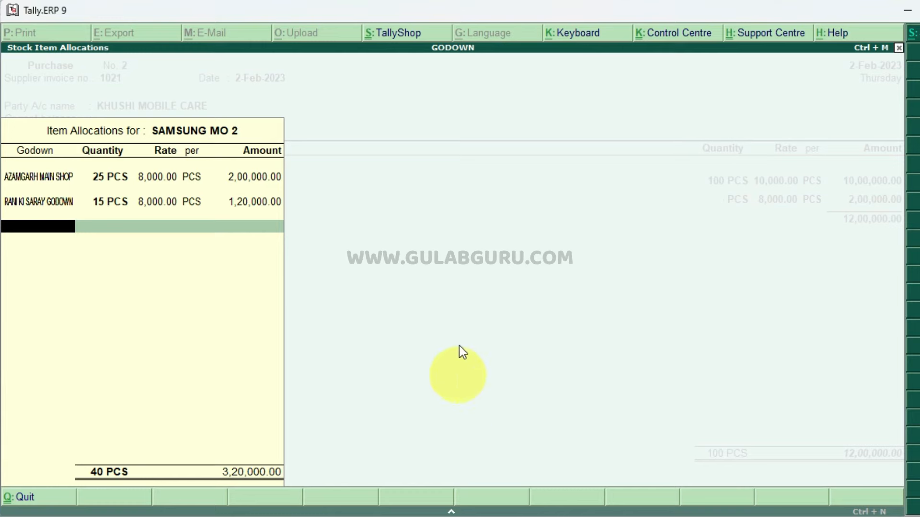
key(Down)
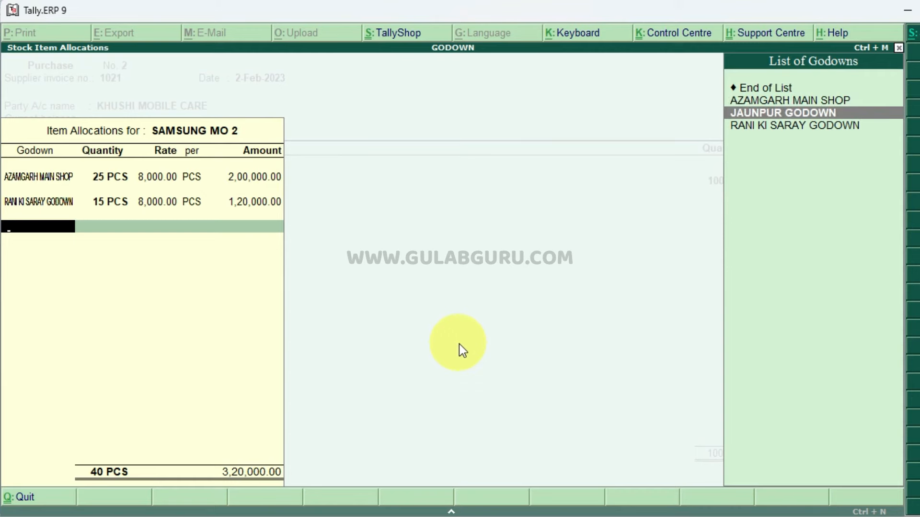
key(Return)
text(10)
key(Return)
key(Return)
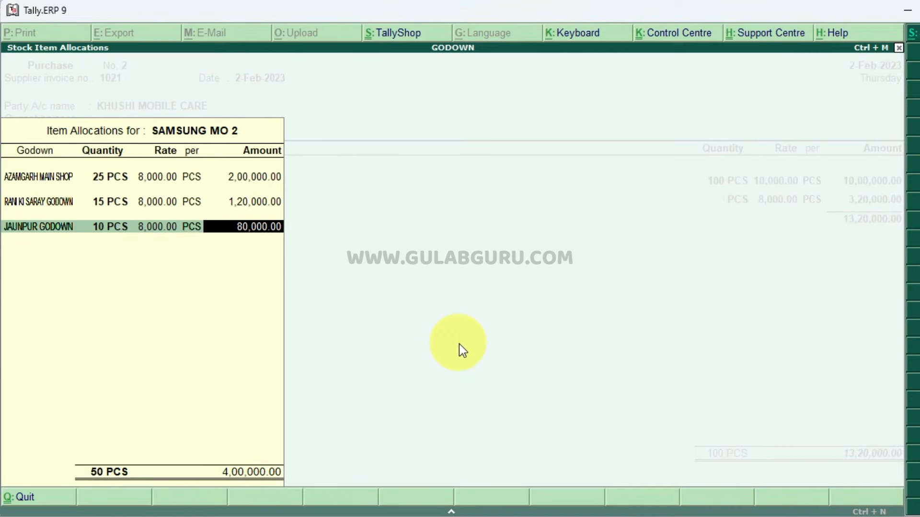
key(Return)
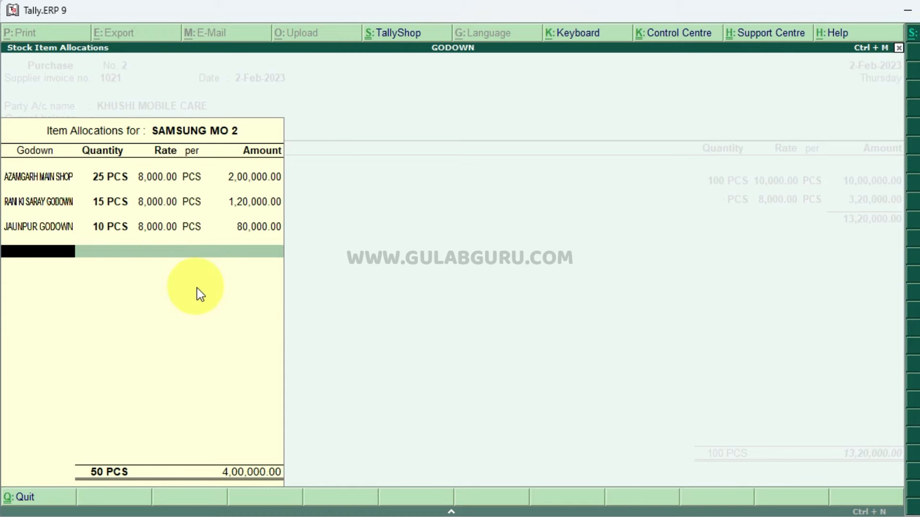
key(Return)
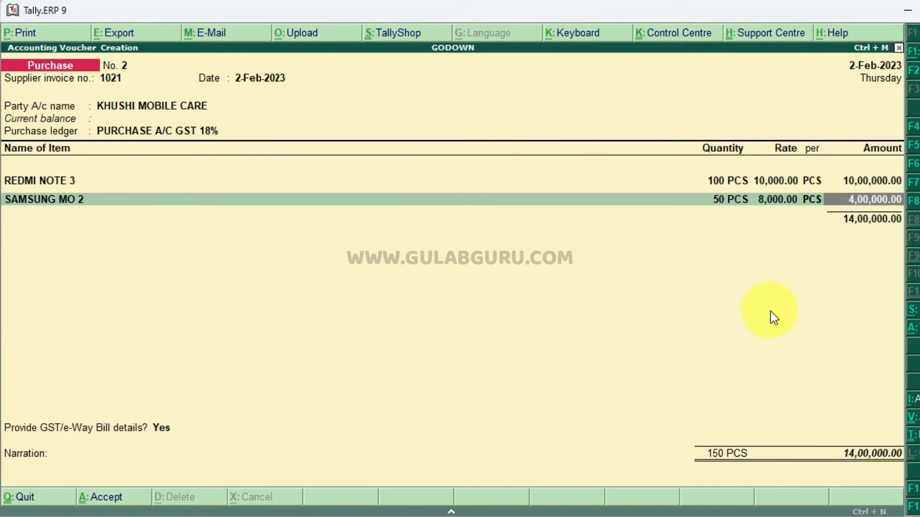
key(Return)
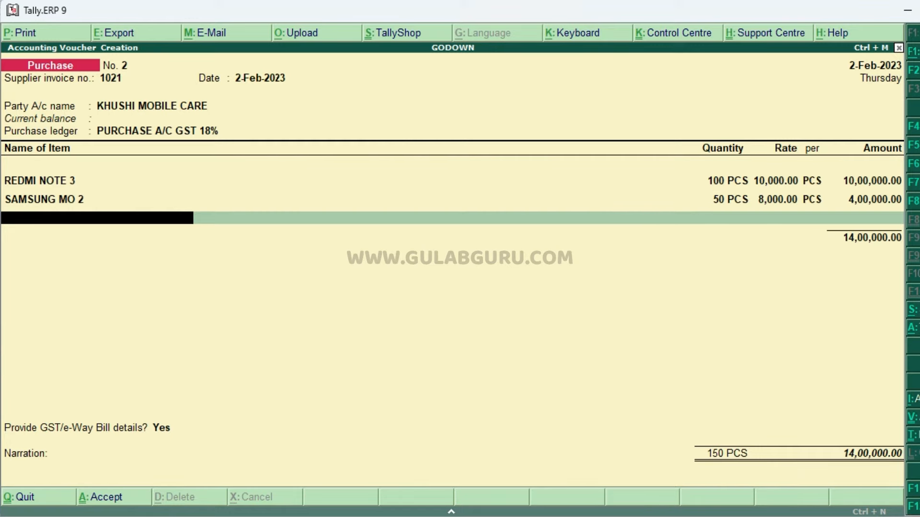
- Review the CGST and SGST rows of the Word invoice, then return to Tally and end the voucher's item list
click(523, 516)
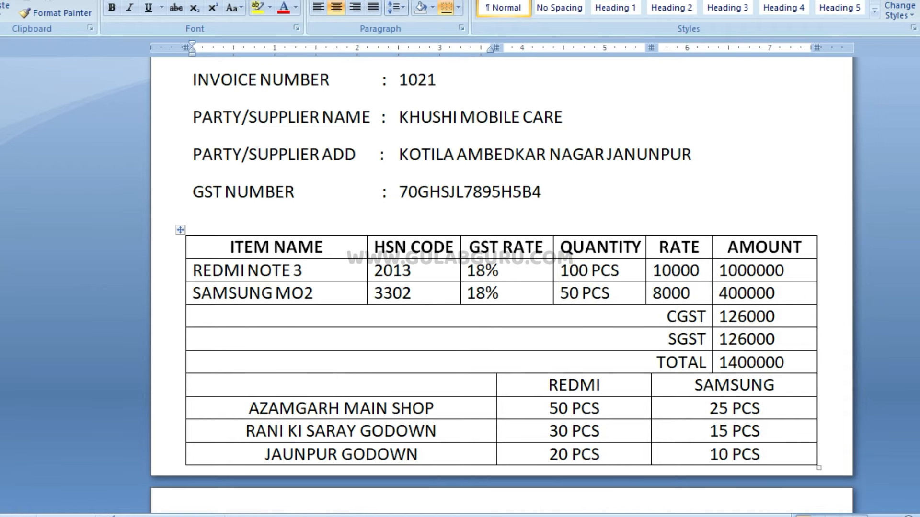
key(alt+Tab)
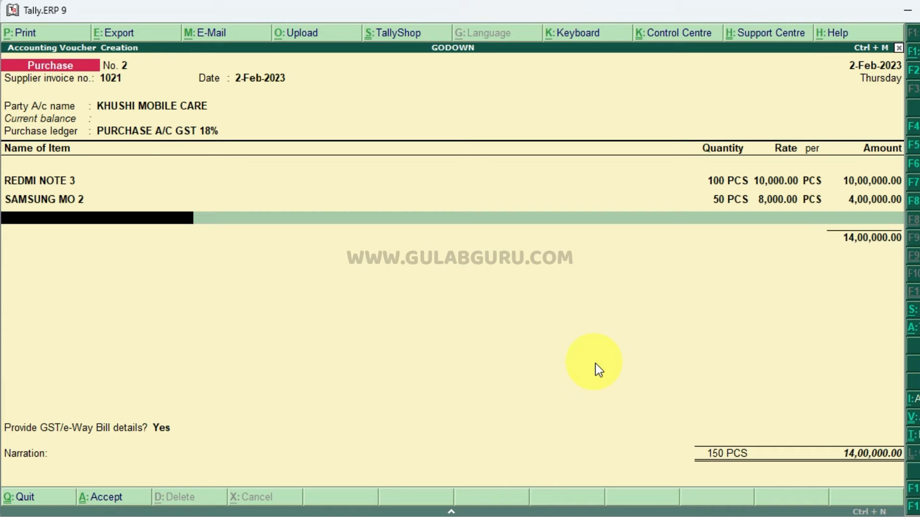
key(Return)
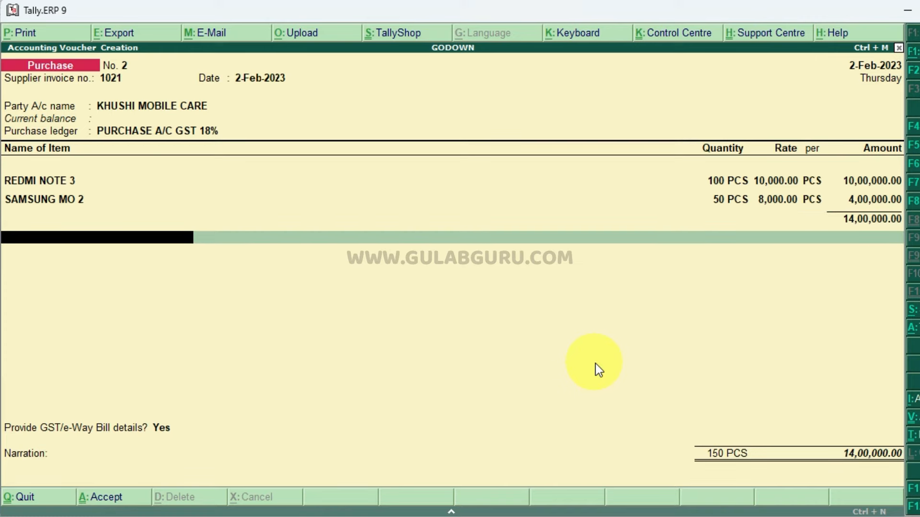
- Create a ledger named CGST from the purchase voucher and place it under Duties & Taxes
key(space)
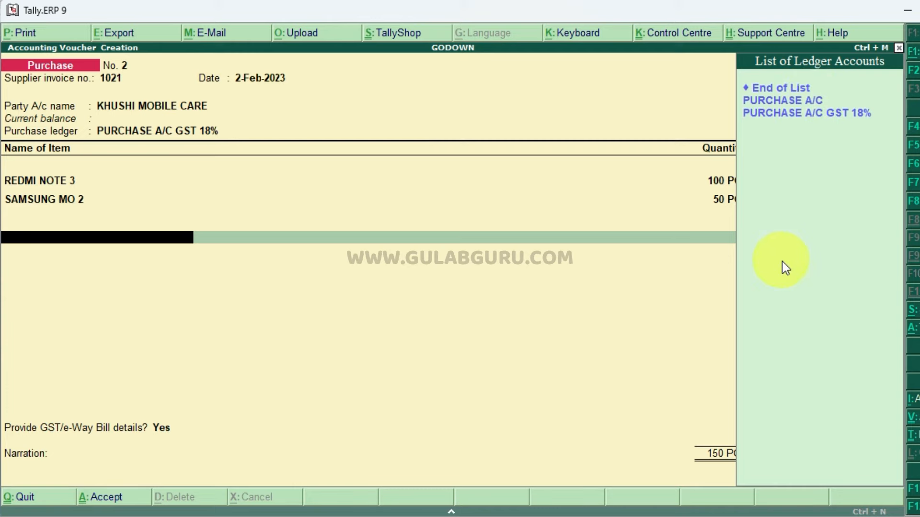
click(456, 317)
key(alt+c)
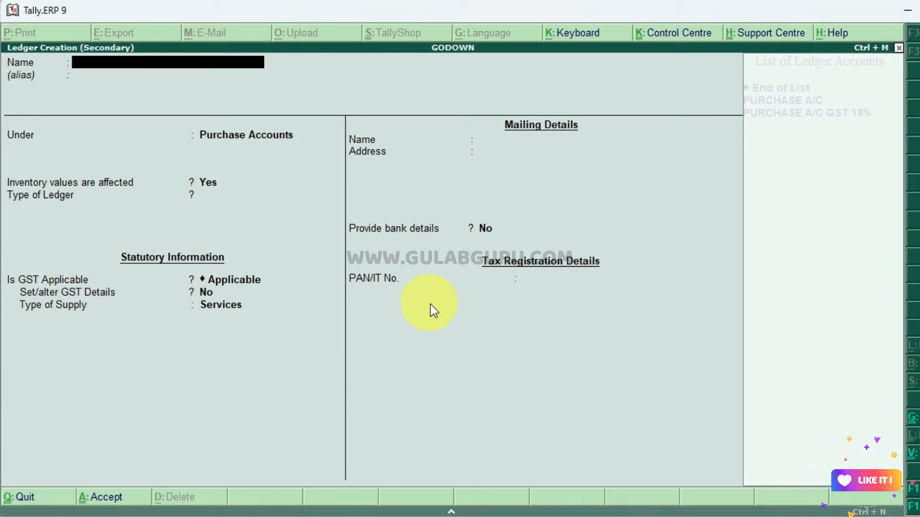
text(CGST)
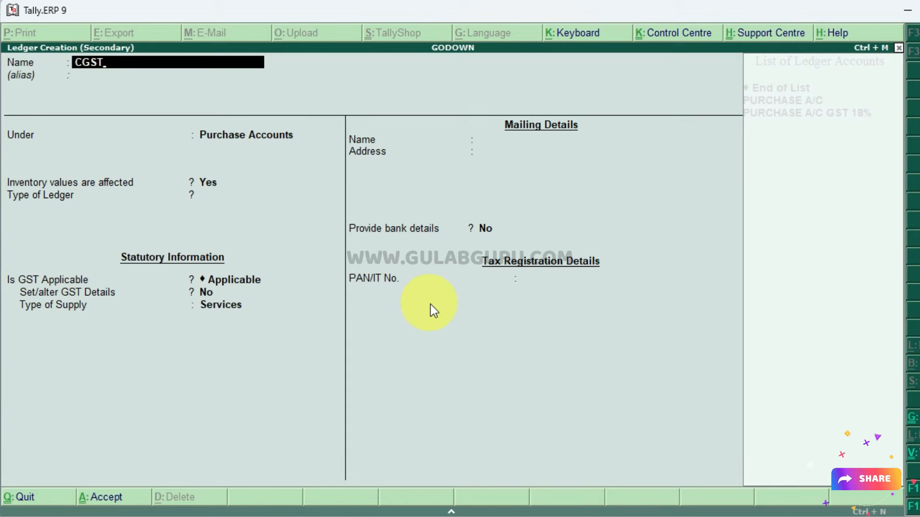
key(Return)
key(Return)
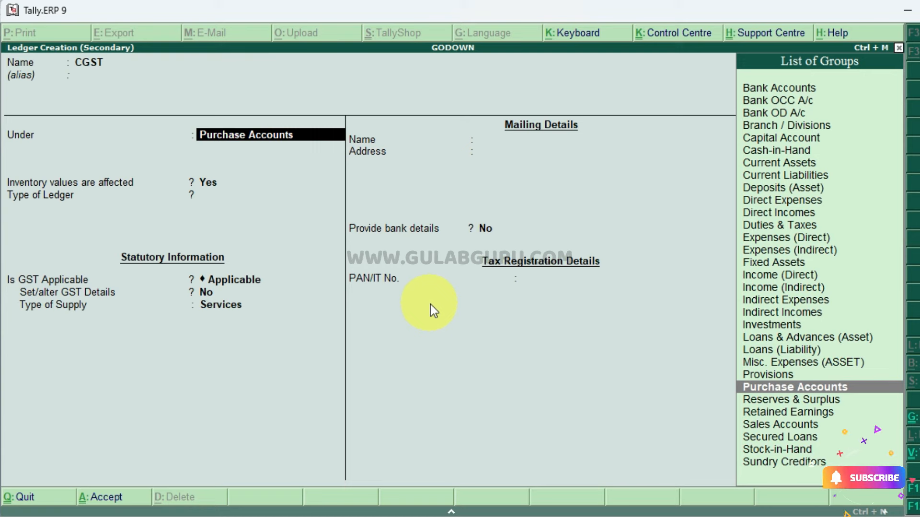
text(D)
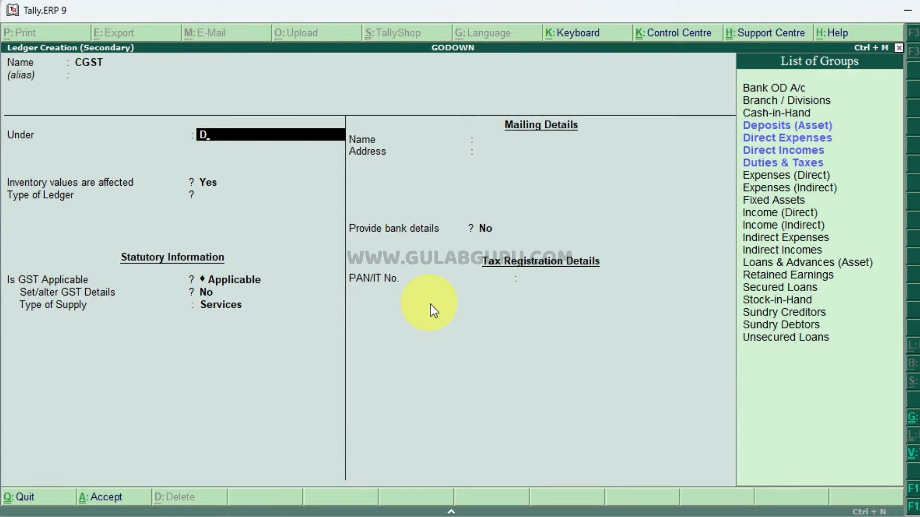
text(U)
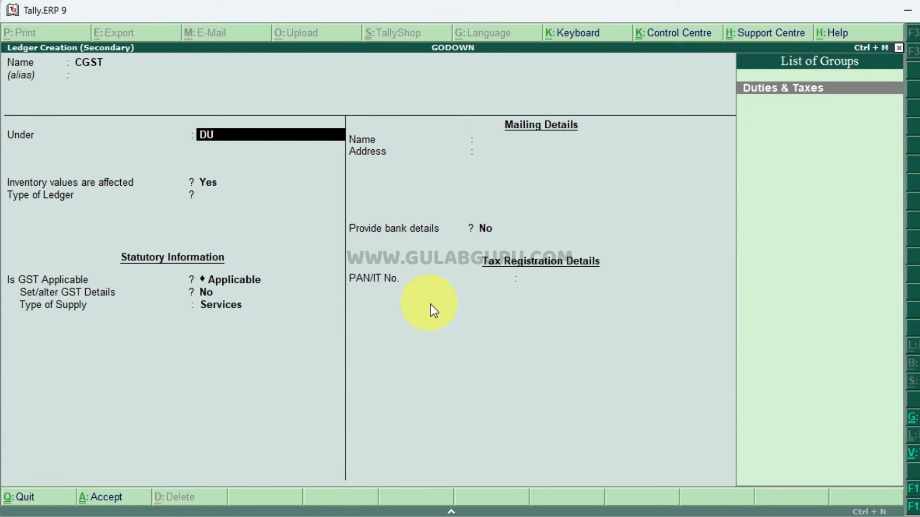
key(Return)
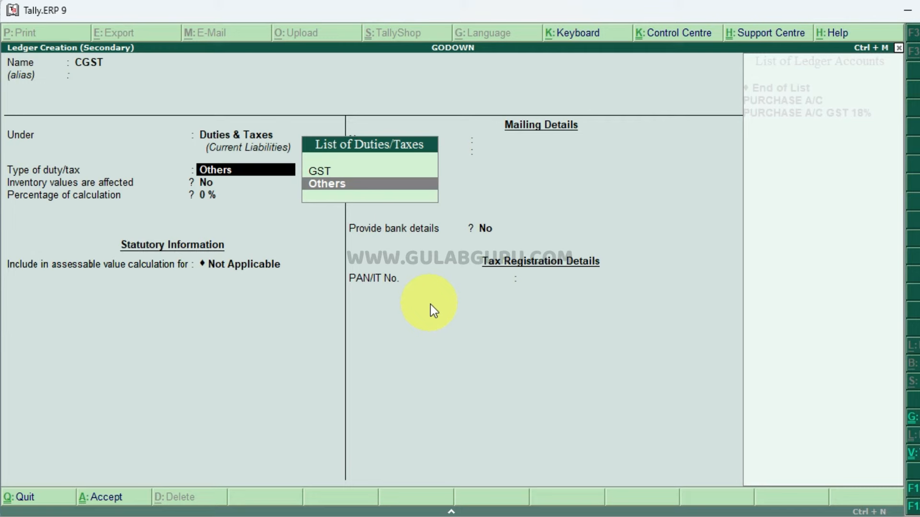
- Set the CGST ledger's duty type to GST and tax type to Central Tax without rounding, save it and add its line to the voucher
key(Up)
key(Return)
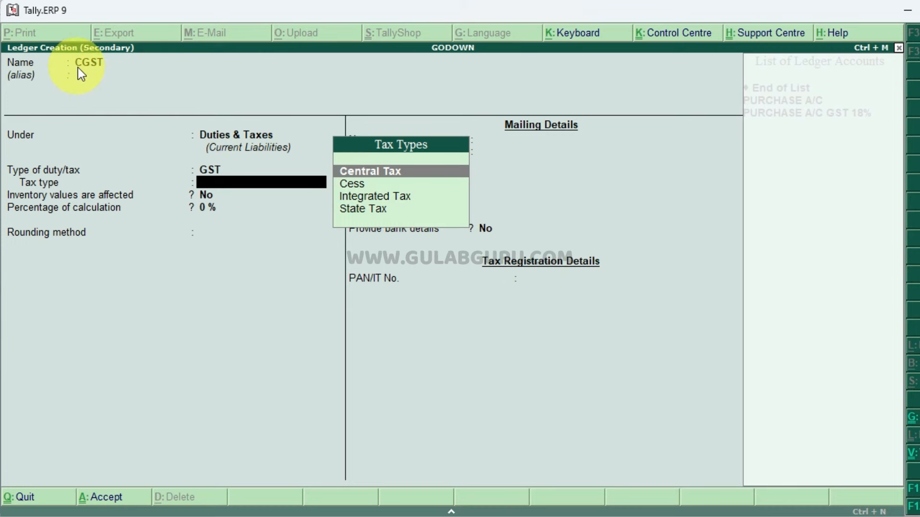
click(438, 174)
key(Return)
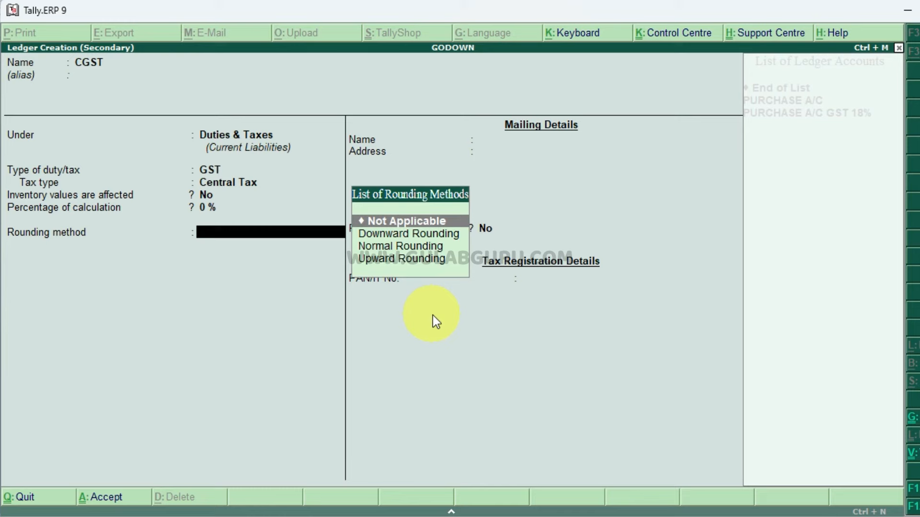
key(Return)
key(Return)
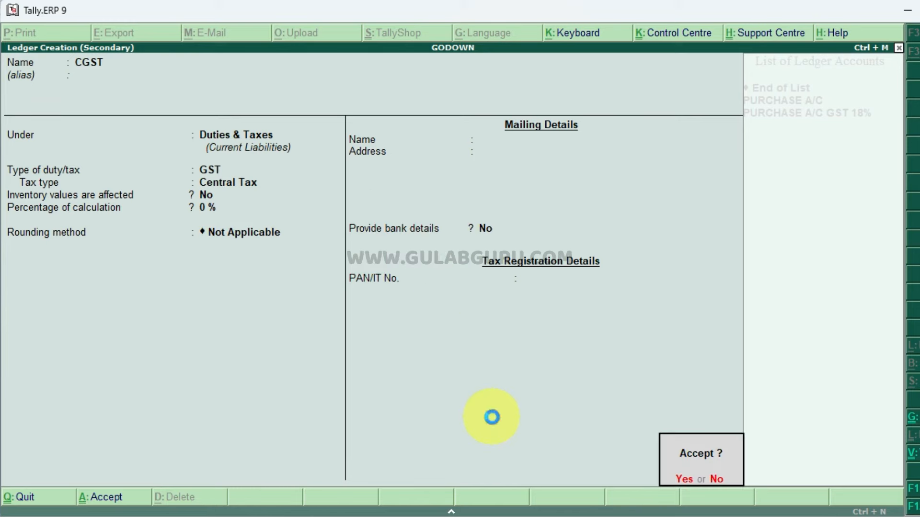
key(Return)
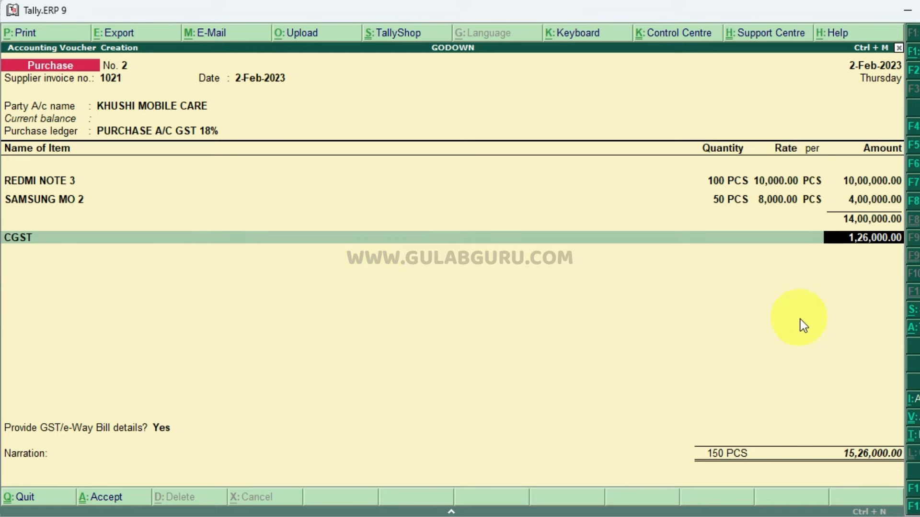
key(Return)
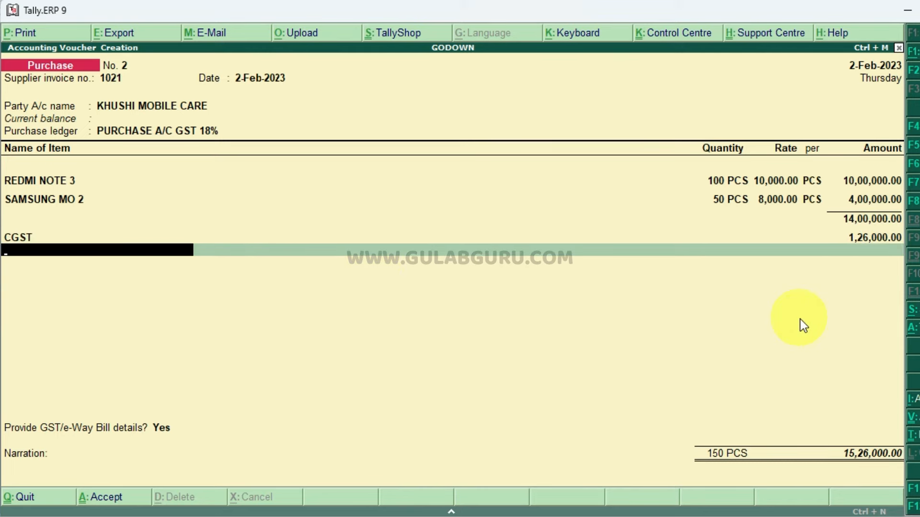
- Create a second tax ledger named SGST under Duties & Taxes with GST as the type of duty
key(alt+c)
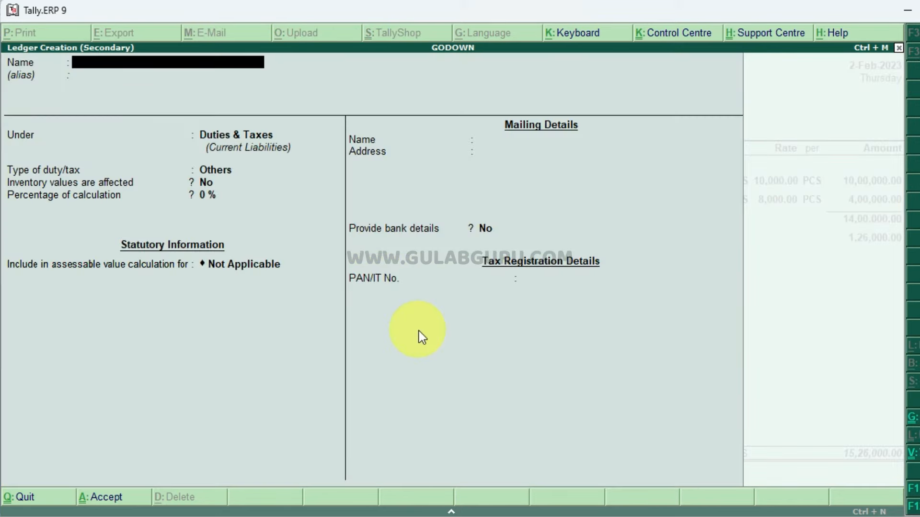
text(SGST)
key(Return)
key(Return)
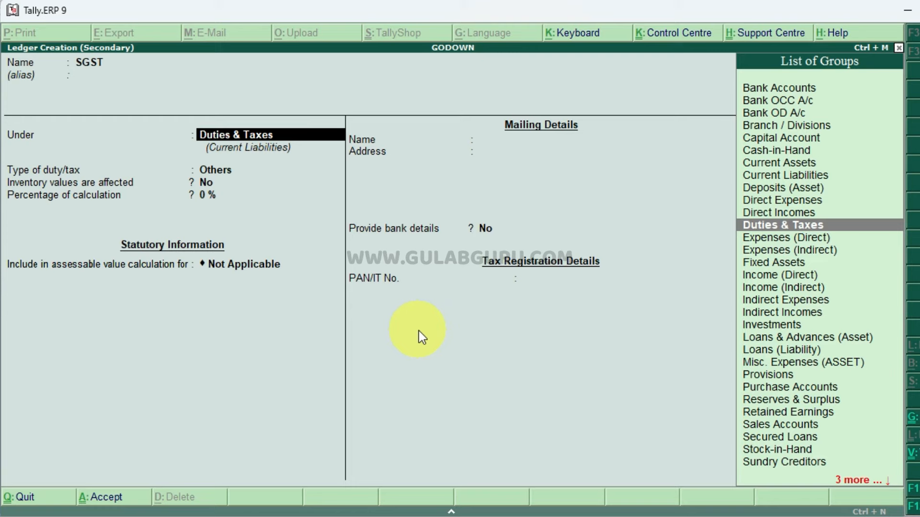
key(Return)
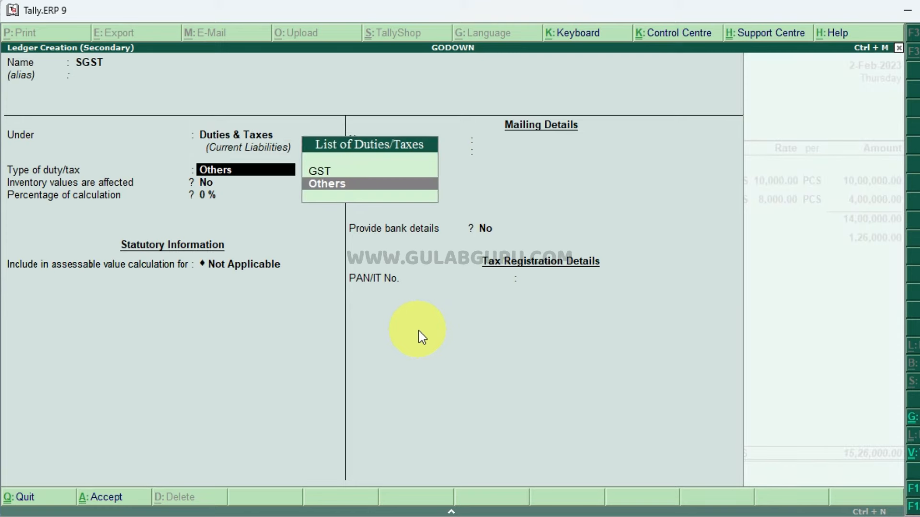
key(Up)
key(Return)
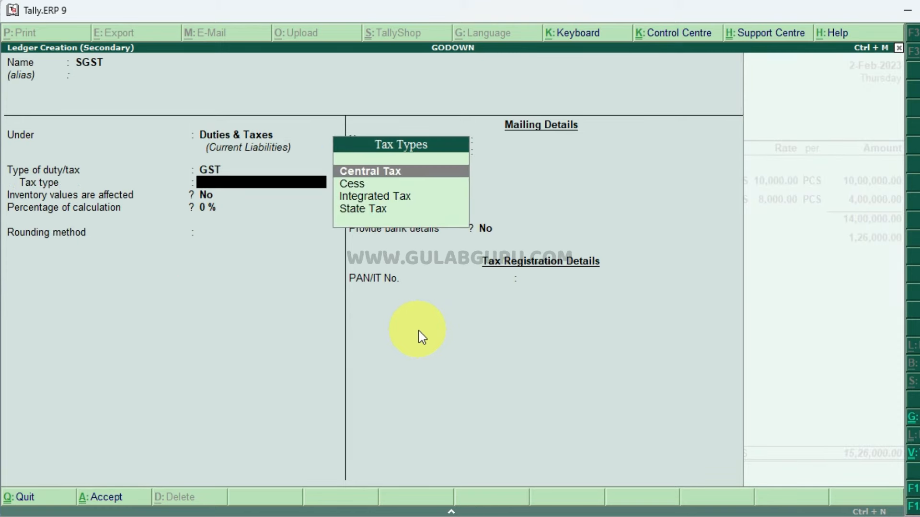
- Set the SGST ledger's tax type to State Tax with rounding not applicable, save it and add its line to the voucher
key(Down)
key(Down)
key(Down)
key(Return)
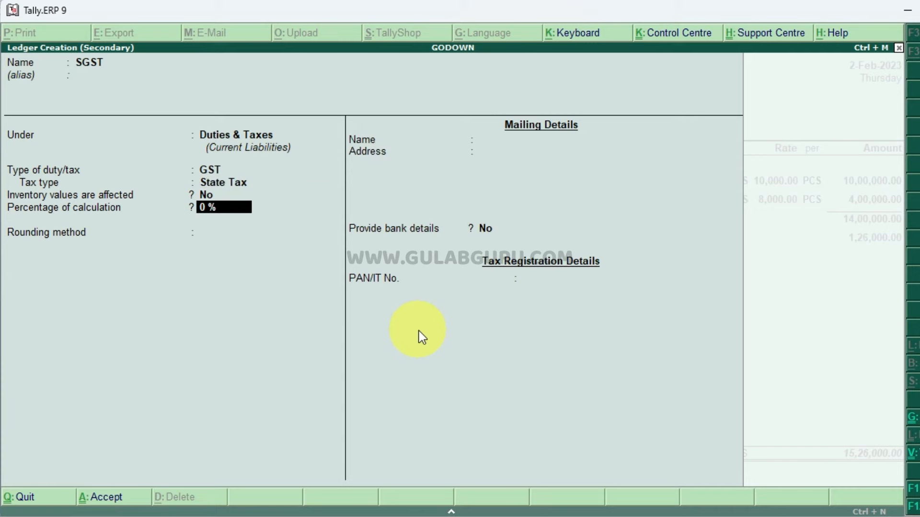
key(Return)
key(Return)
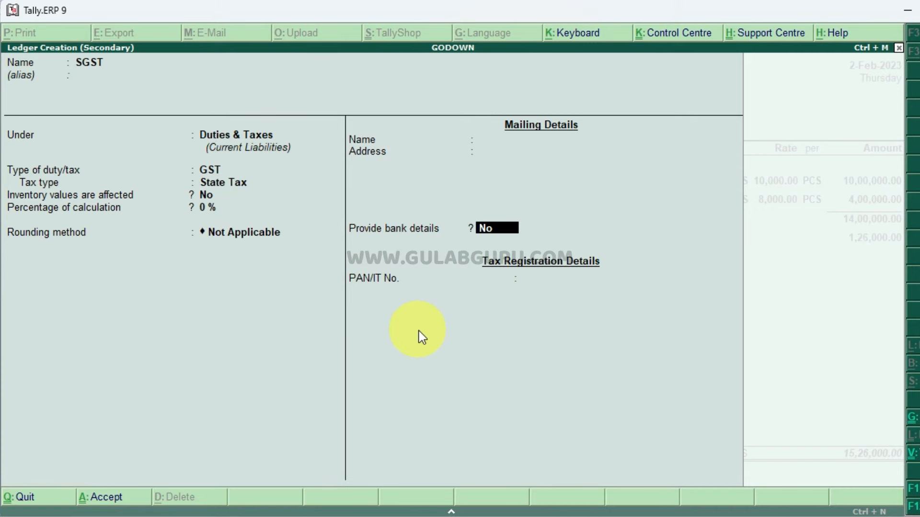
key(ctrl+a)
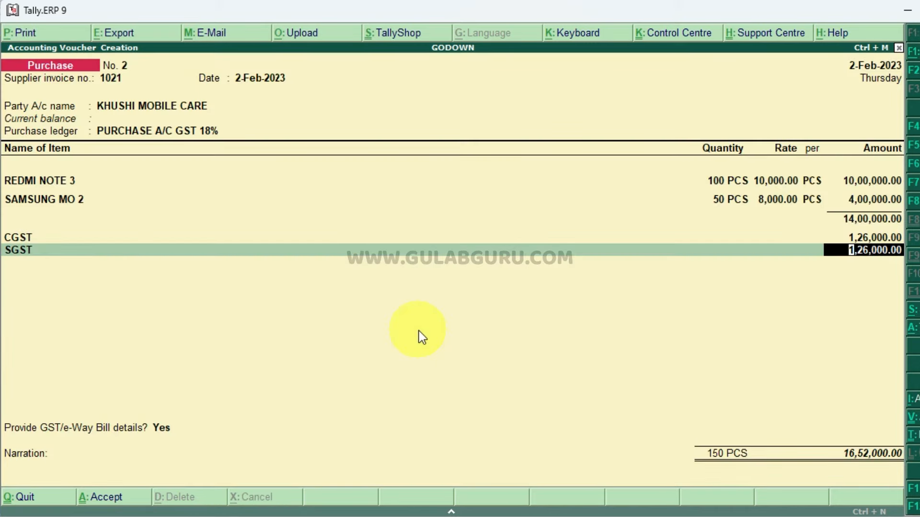
key(Return)
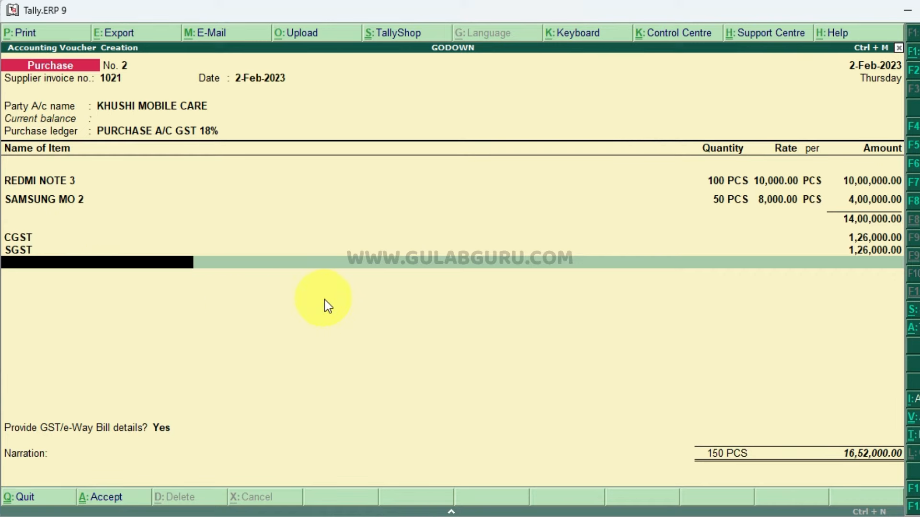
- End the voucher's ledger list and set Provide GST/e-Way Bill details to No
key(Return)
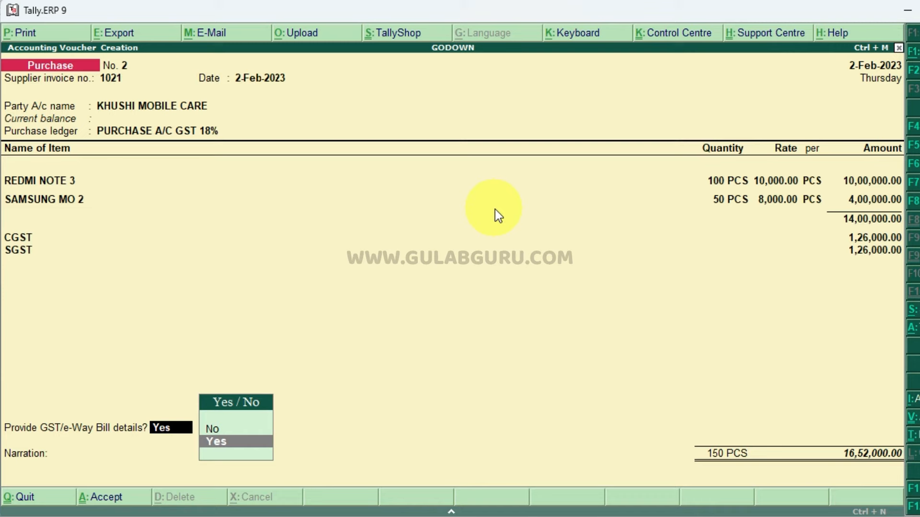
key(Up)
key(Return)
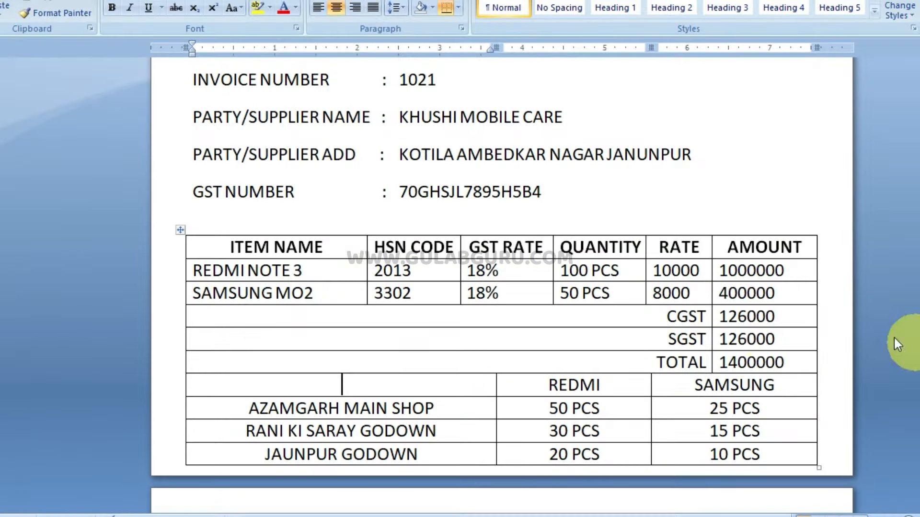
- Check the item amounts and total in the Word invoice, return to Tally and save the purchase voucher with a blank narration
double_click(788, 360)
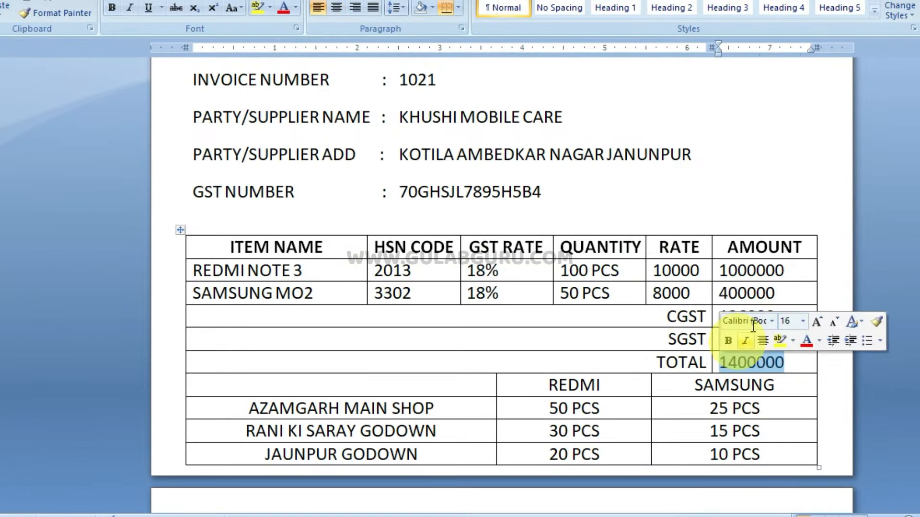
drag(775, 293, 725, 277)
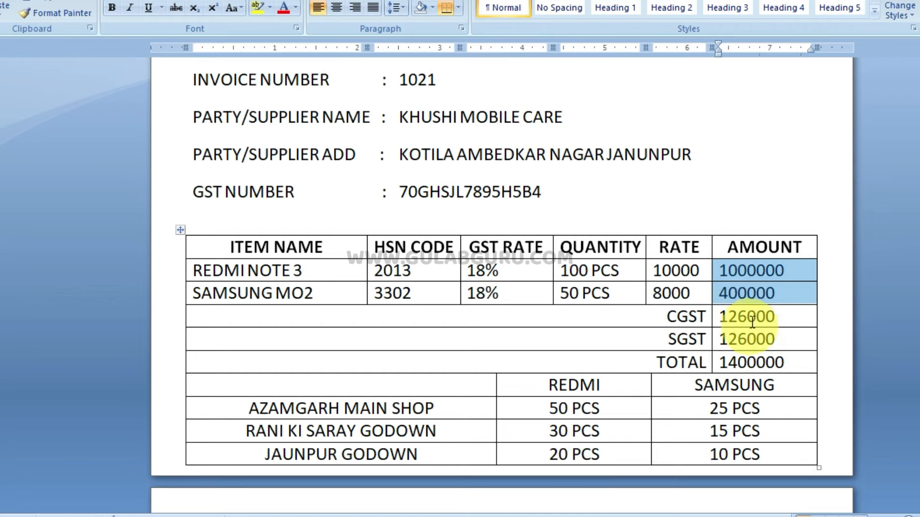
click(786, 361)
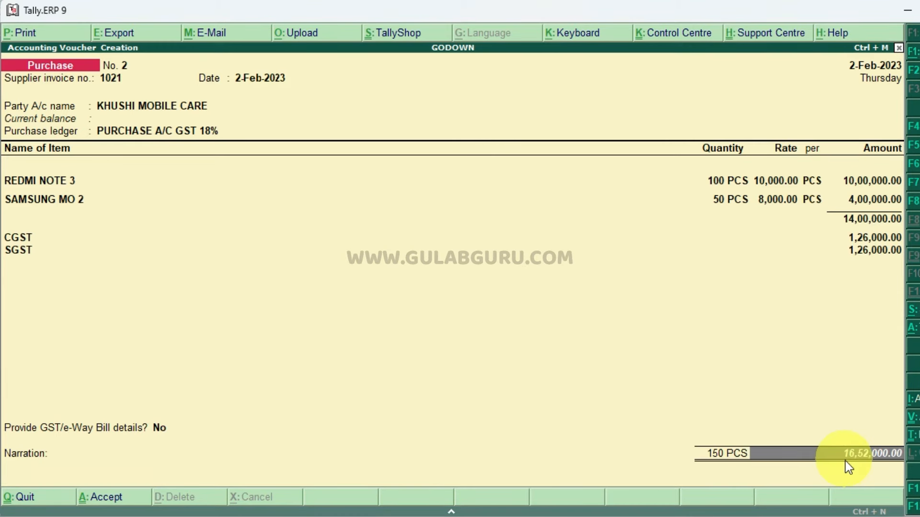
key(Return)
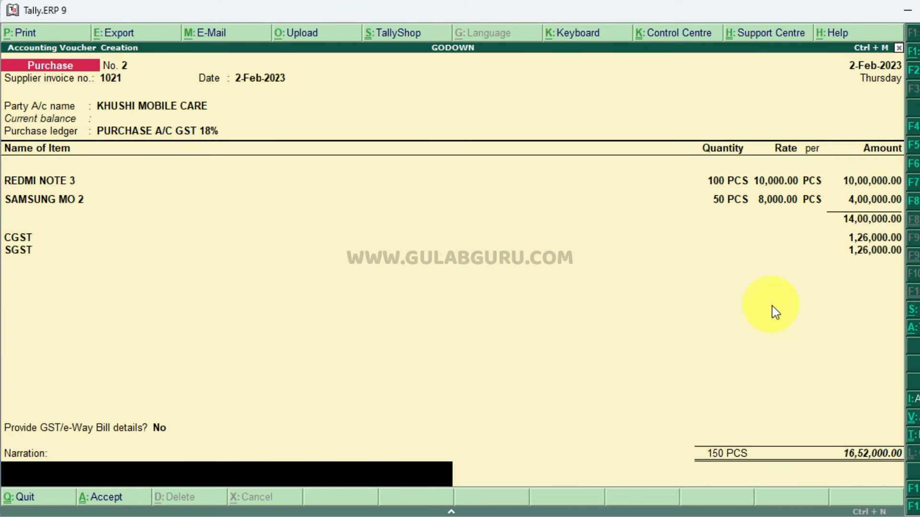
key(Return)
key(Return)
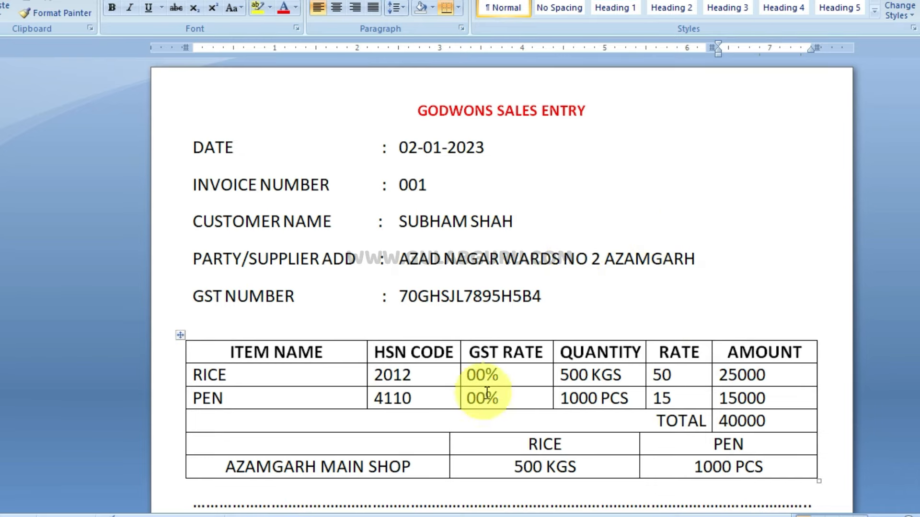
- Examine the sales invoices and their godown quantities in the sales entry section of the Word document
scroll(480, 391, down, 7)
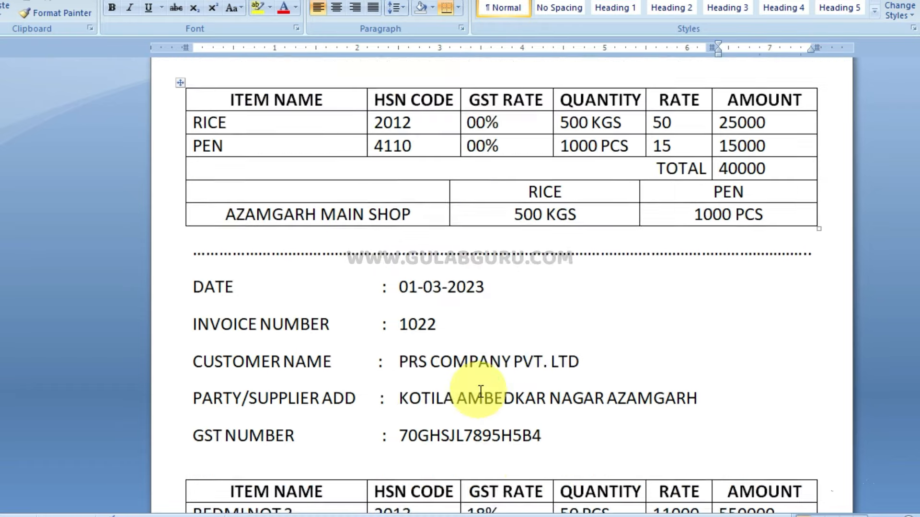
scroll(481, 391, up, 3)
scroll(480, 392, up, 3)
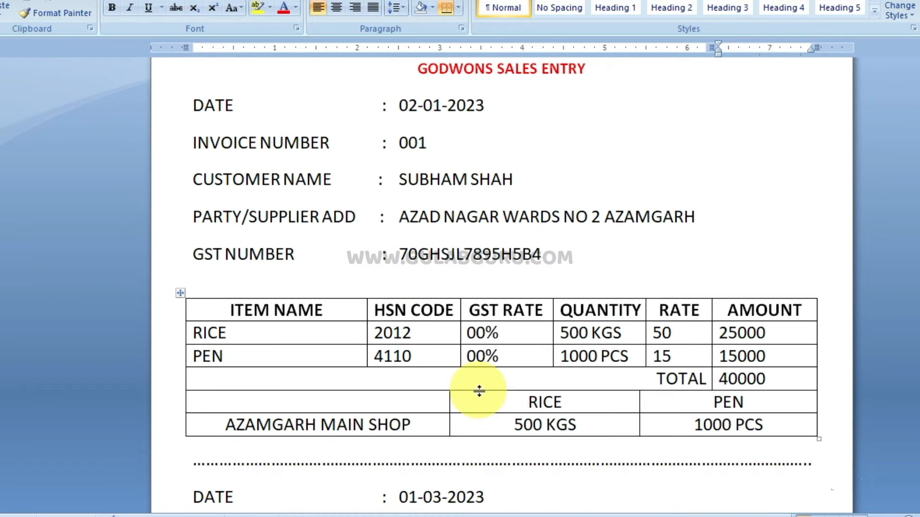
scroll(479, 391, up, 1)
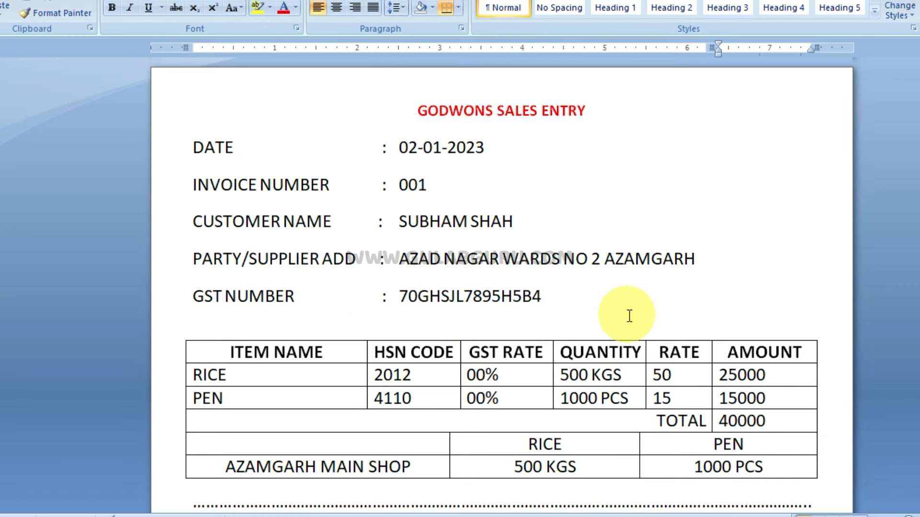
scroll(629, 315, down, 5)
scroll(600, 392, up, 4)
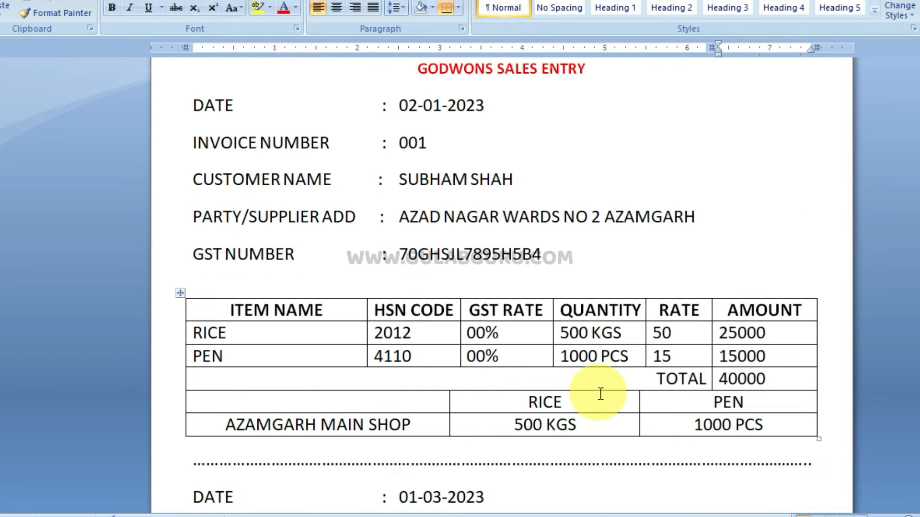
scroll(600, 394, up, 1)
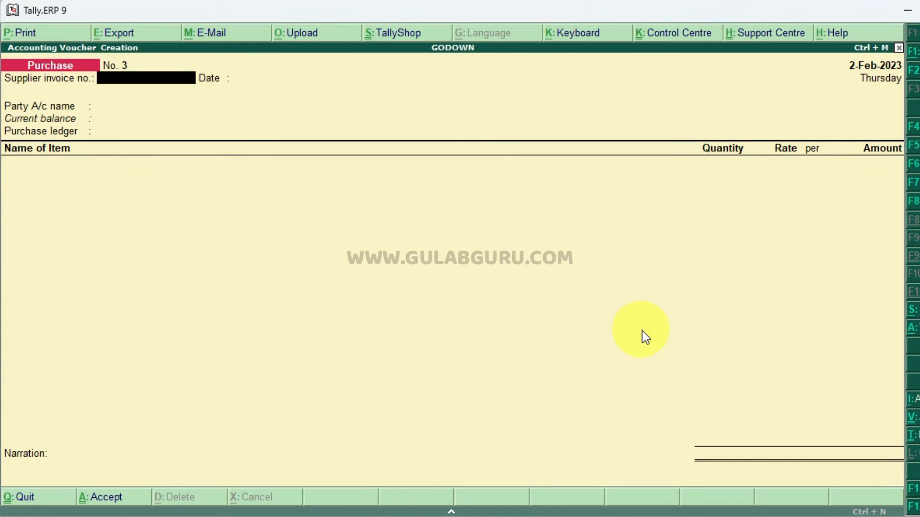
- Switch to Tally and open a new Sales voucher in item invoice mode
key(F8)
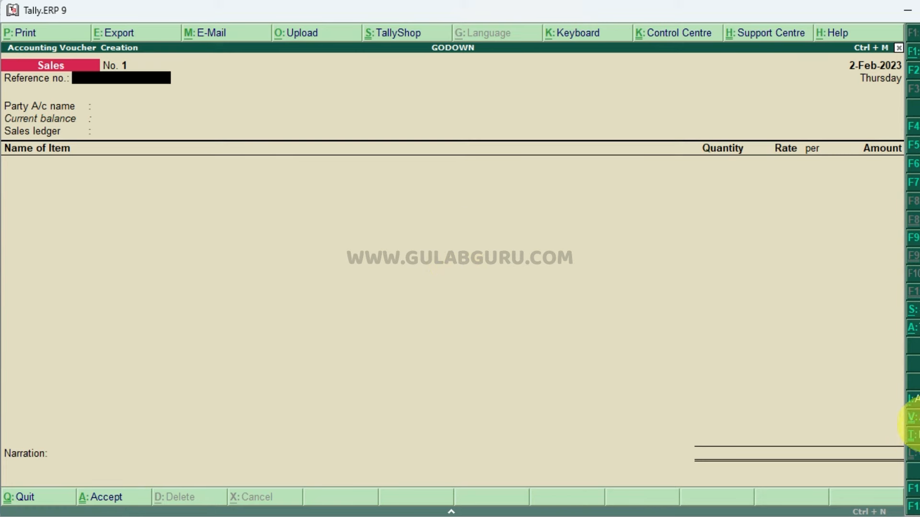
click(914, 402)
click(913, 416)
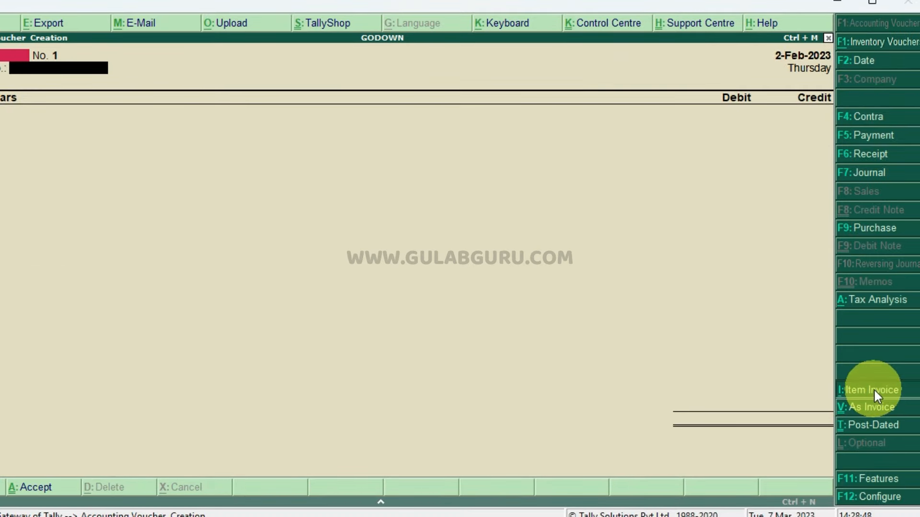
click(873, 389)
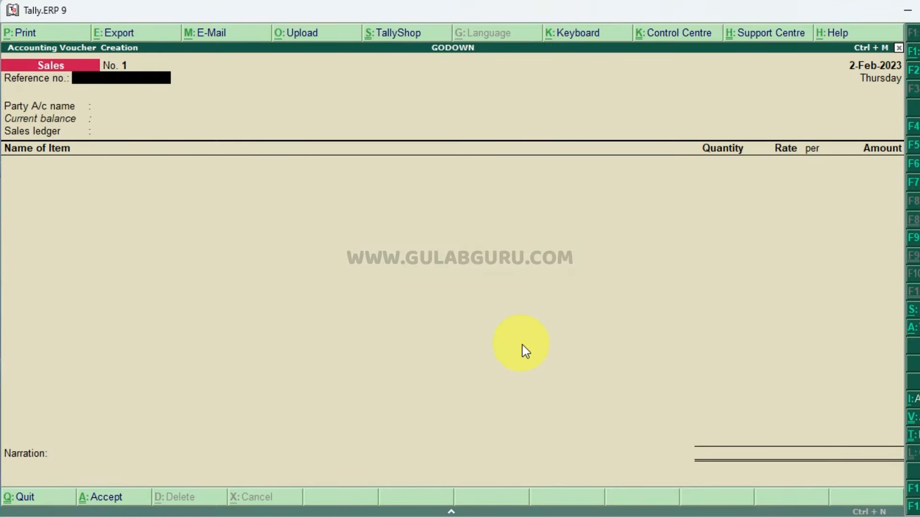
- Enter reference number 001 on the sales voucher and set its date to 02-01-2023
text(001)
key(Return)
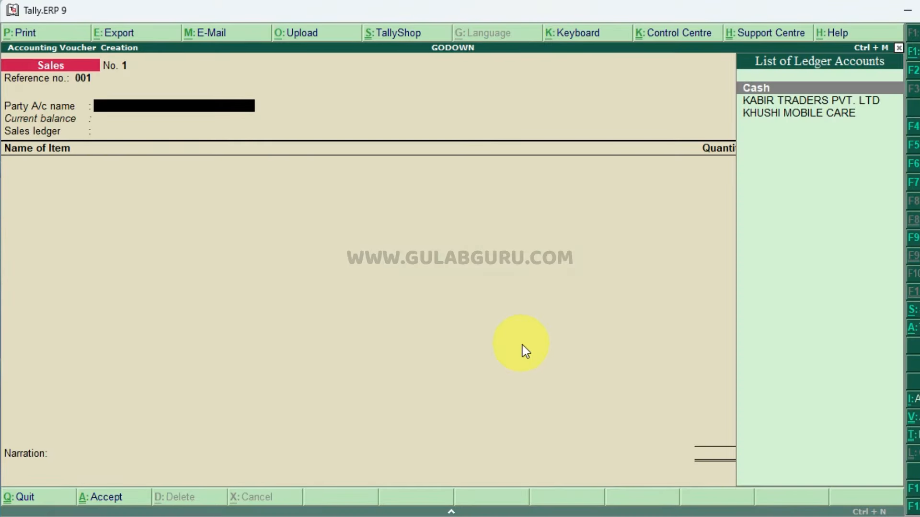
key(F2)
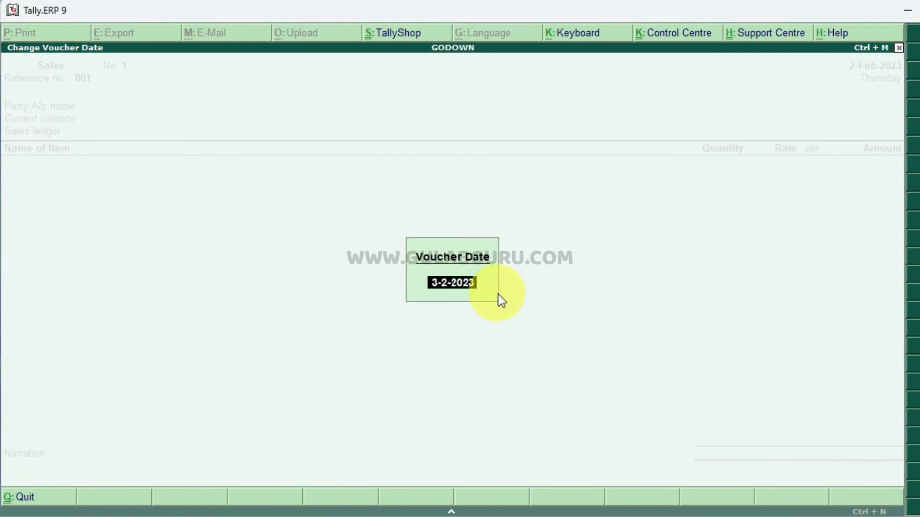
text(02-01-2)
text(023)
key(Return)
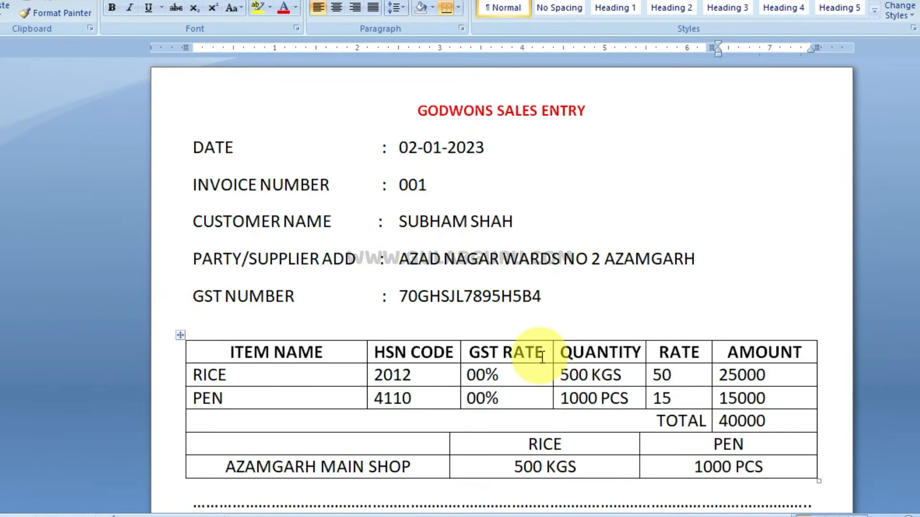
- Check the customer name in the Word invoice and begin a new Tally party ledger in that name with a blank alias
click(512, 218)
drag(511, 219, 411, 220)
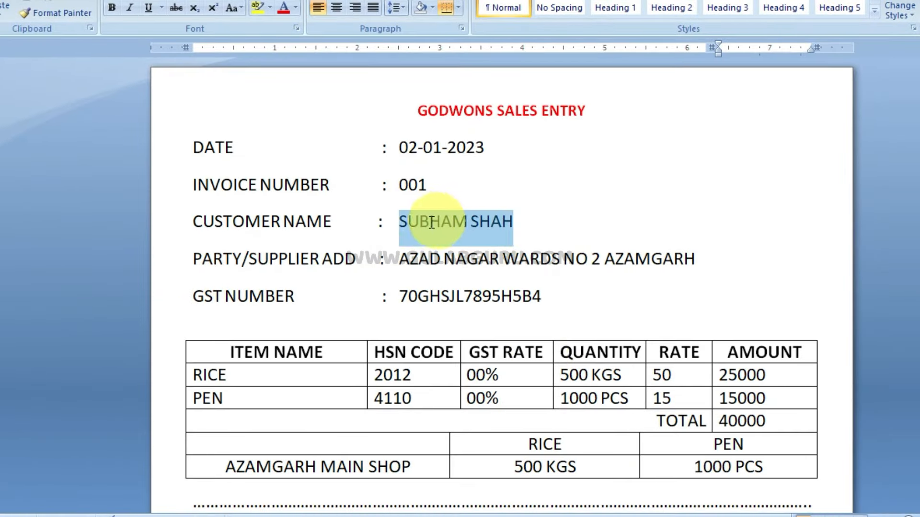
click(534, 226)
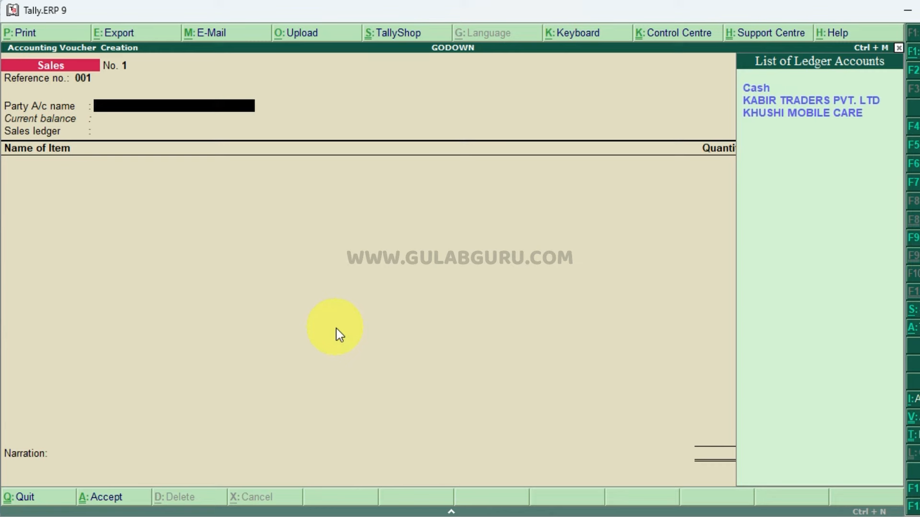
key(alt+c)
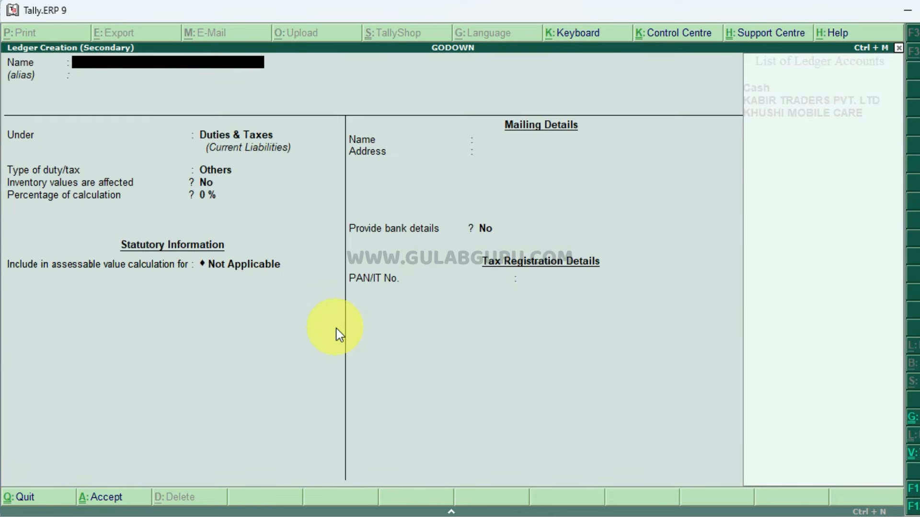
text(SUBHAM SHAH)
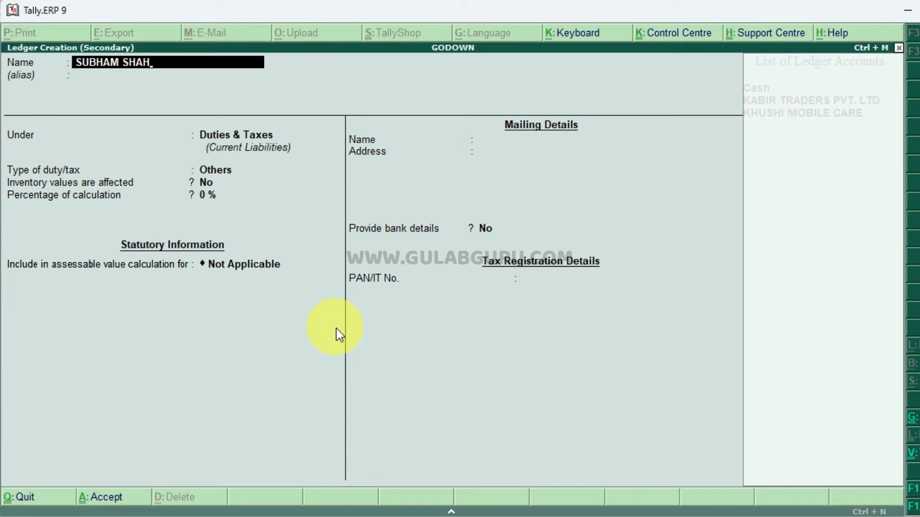
key(Return)
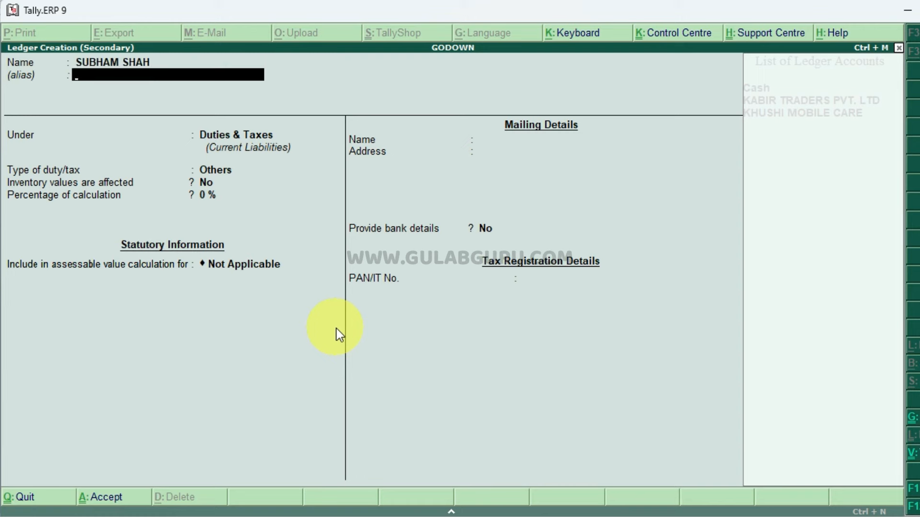
key(Return)
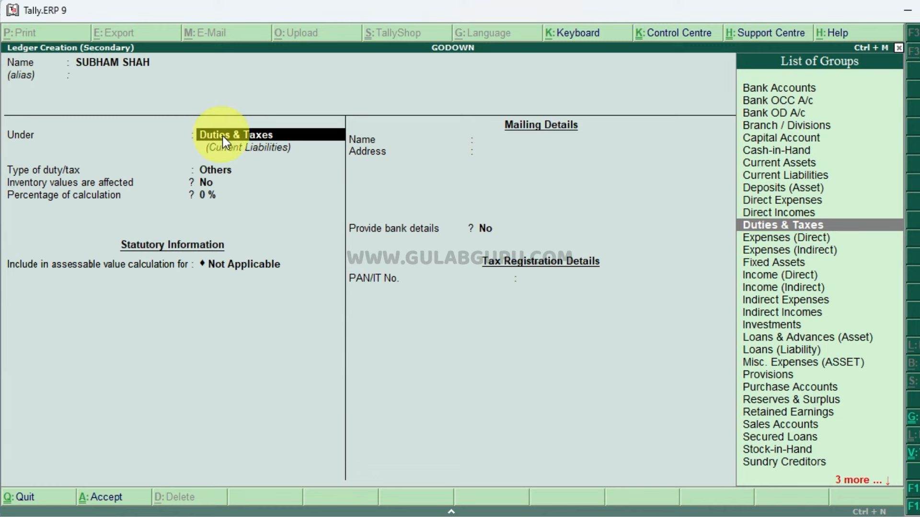
- Place the customer ledger under Sundry Debtors with bill-by-bill balances Yes, no credit period, and credit-day check and inventory values No
text(SU)
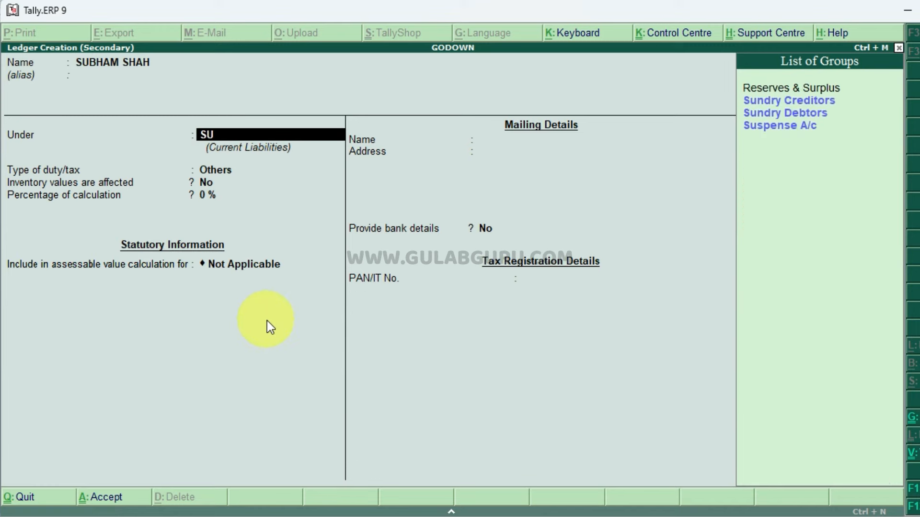
key(Down)
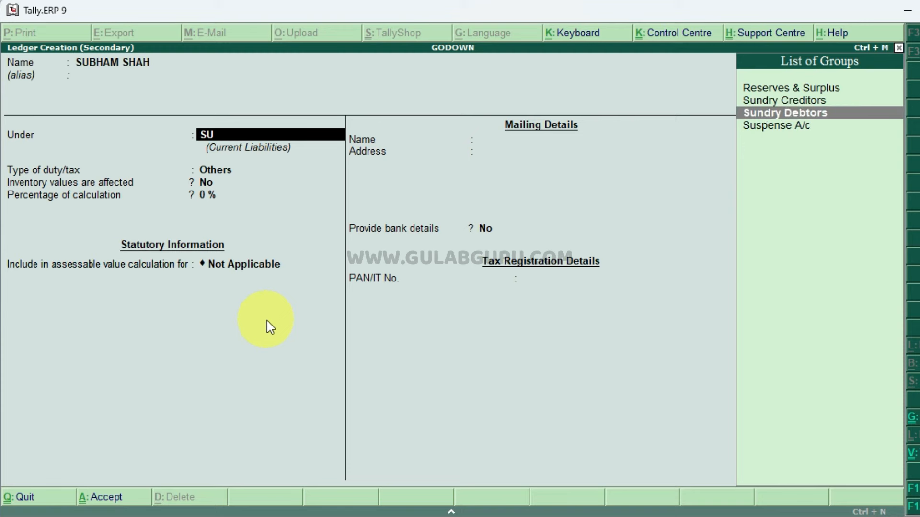
key(Return)
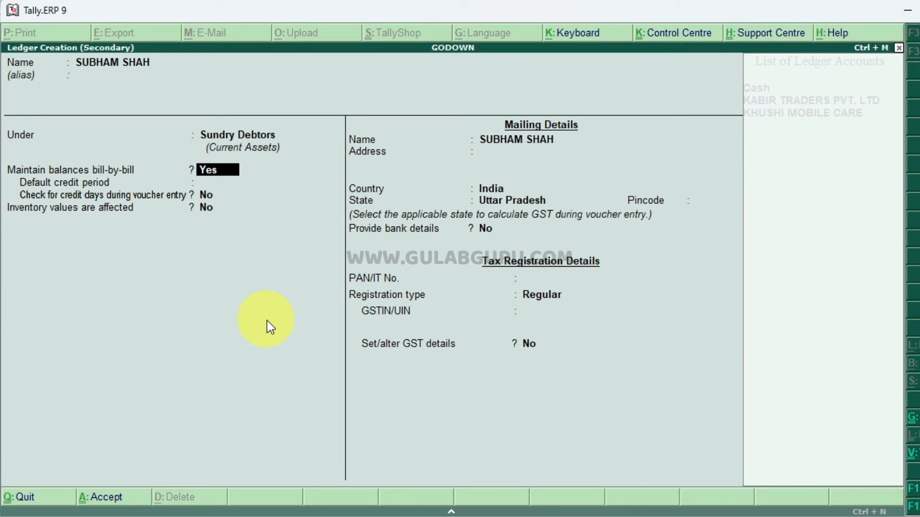
key(Return)
key(Return)
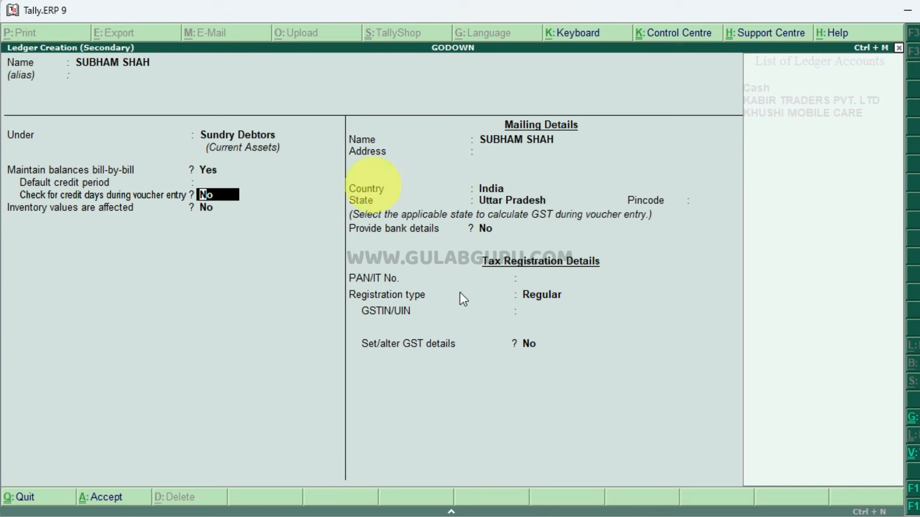
key(Return)
key(Return)
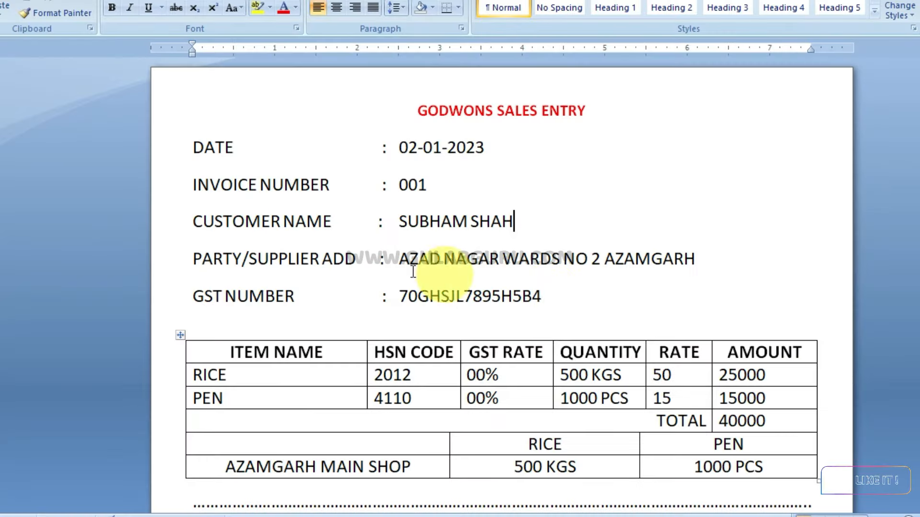
- Copy the customer's address from the Word invoice into the Tally ledger's mailing address
drag(401, 259, 694, 259)
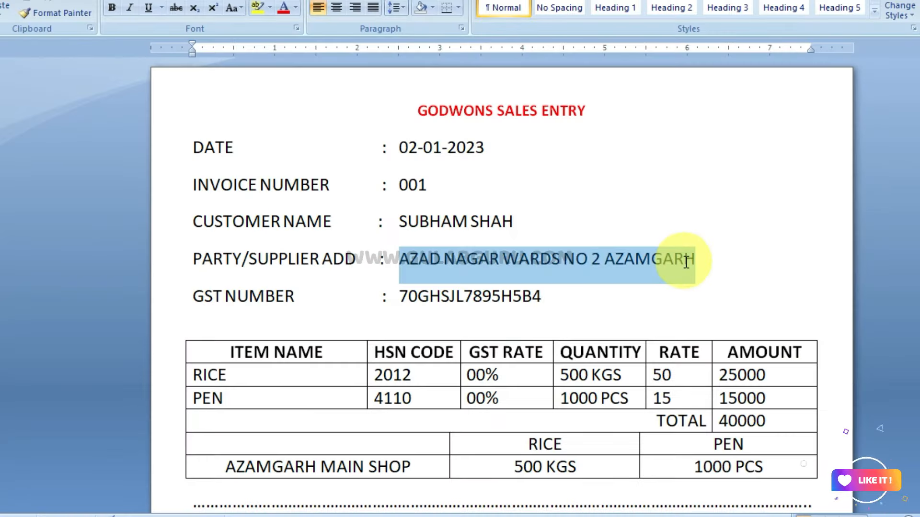
right_click(586, 261)
click(613, 288)
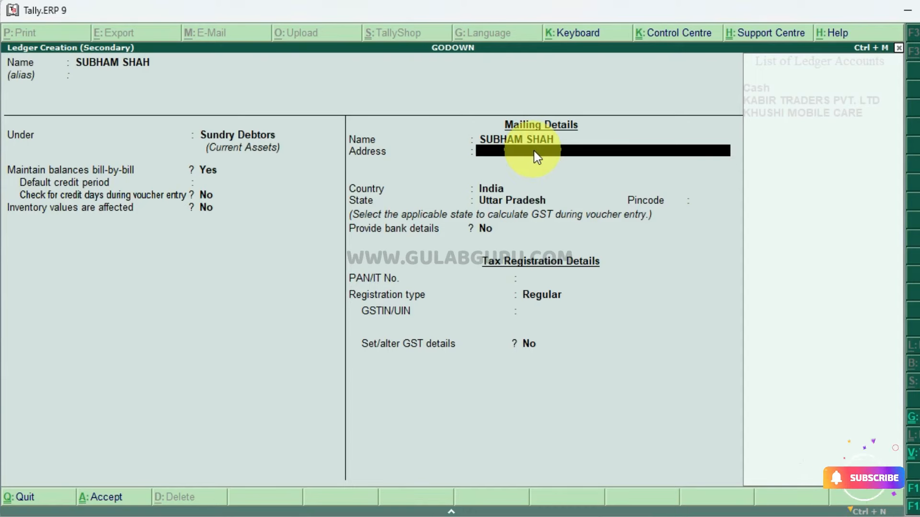
key(ctrl+alt+v)
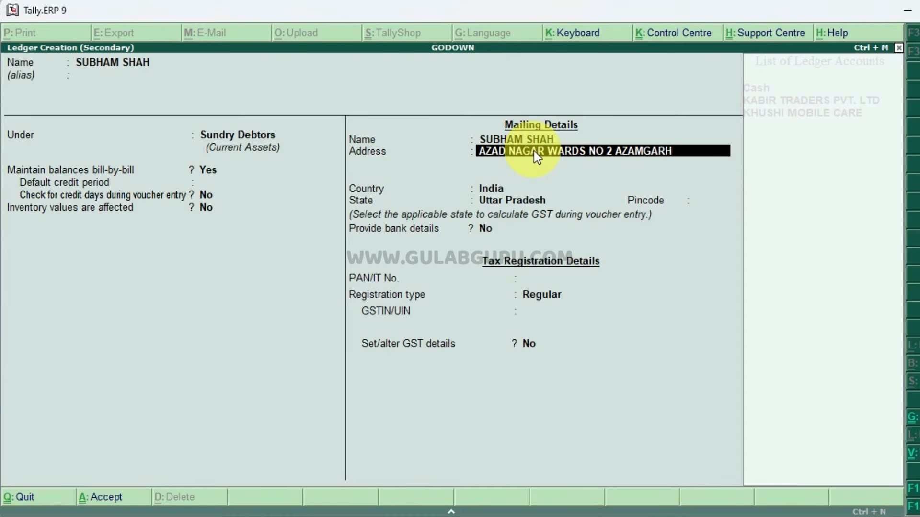
key(Return)
key(Return)
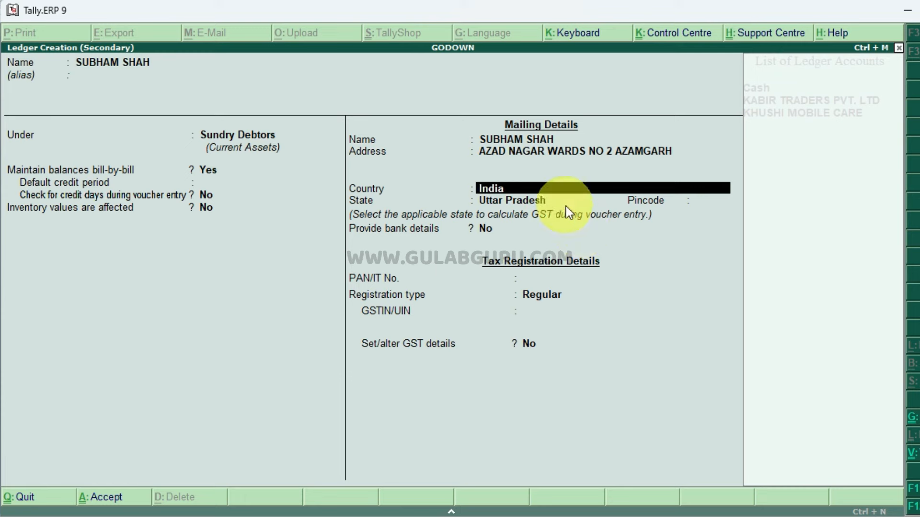
- Keep India, Uttar Pradesh, bank details No and registration type Regular for the customer, leaving the pincode and PAN blank
key(Return)
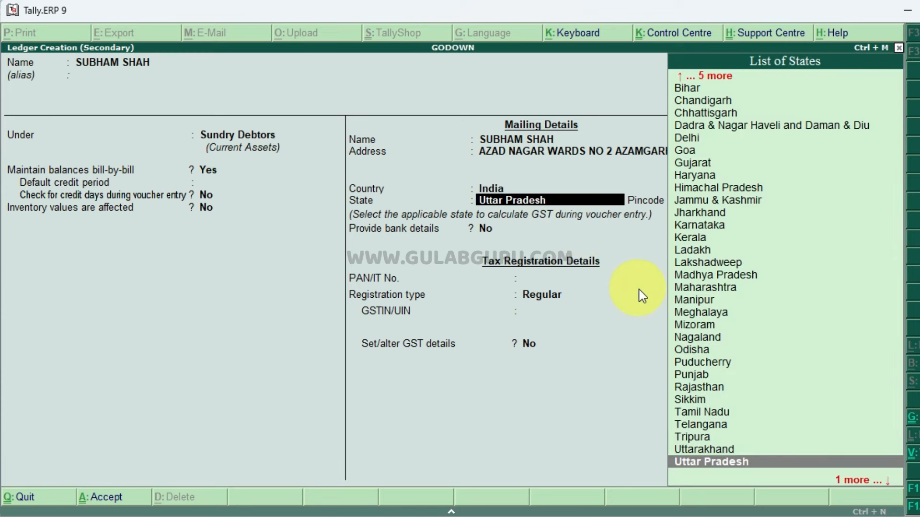
key(Return)
key(Return)
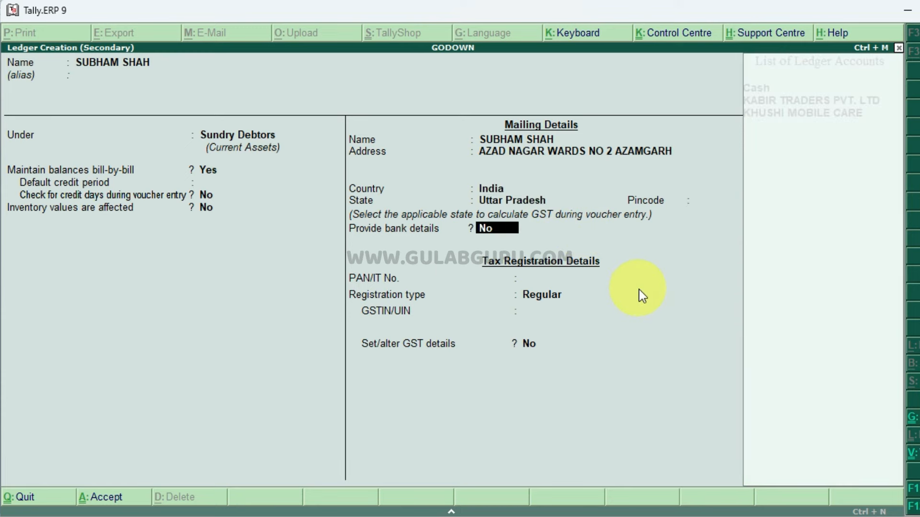
key(Return)
key(Return)
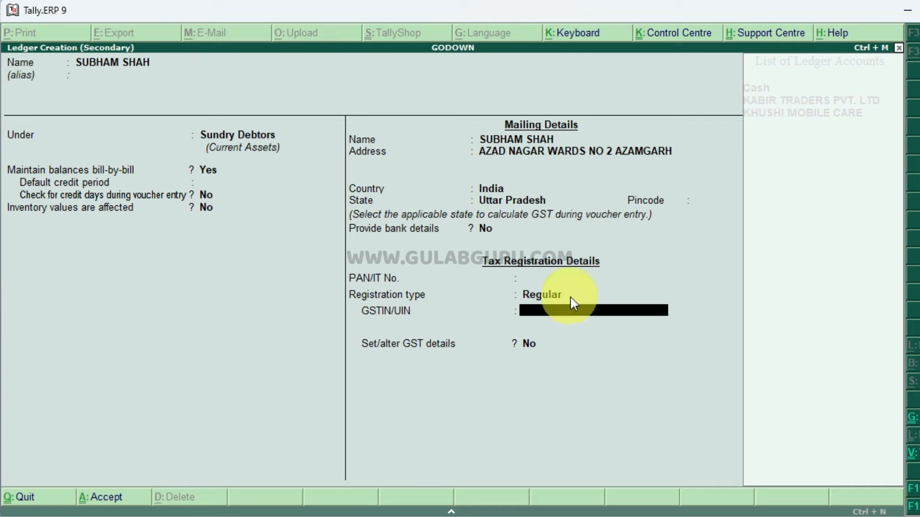
- Copy the customer's GST number from the Word invoice into the Tally ledger's GSTIN/UIN
key(alt+Tab)
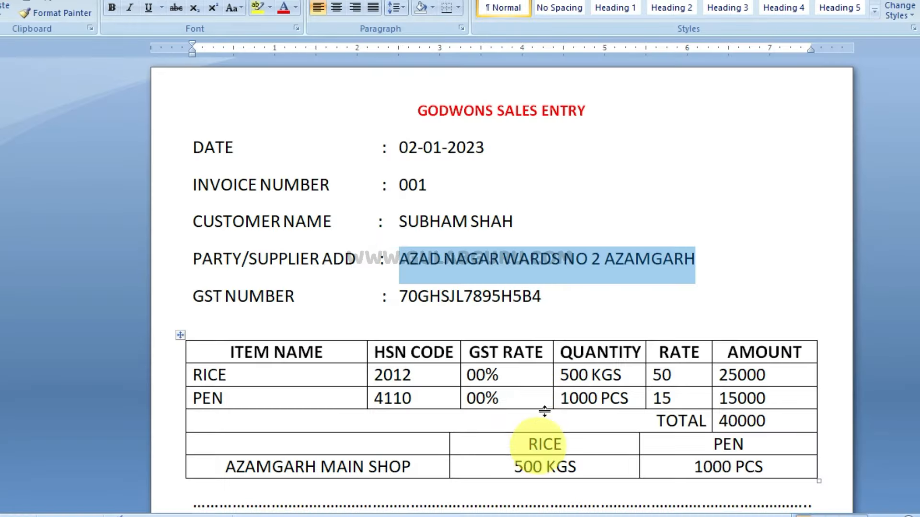
drag(532, 297, 476, 292)
click(403, 296)
right_click(476, 292)
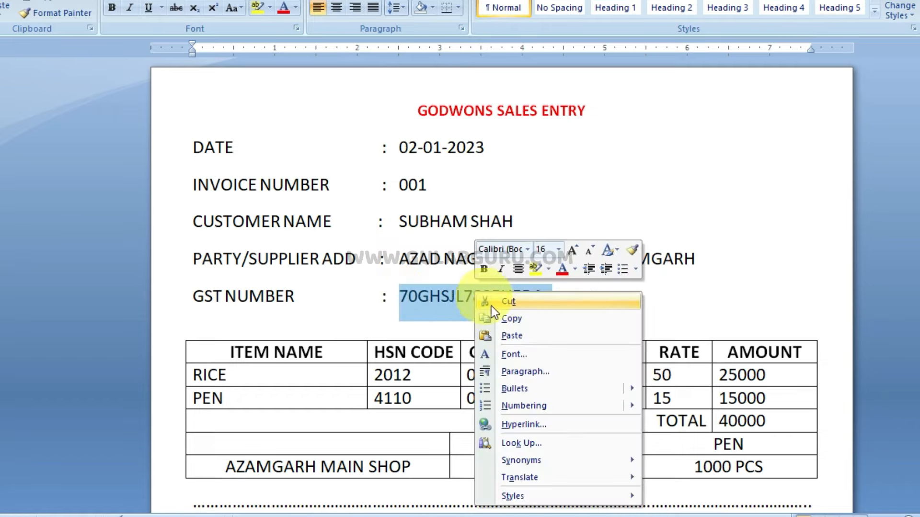
click(507, 320)
key(alt+Tab)
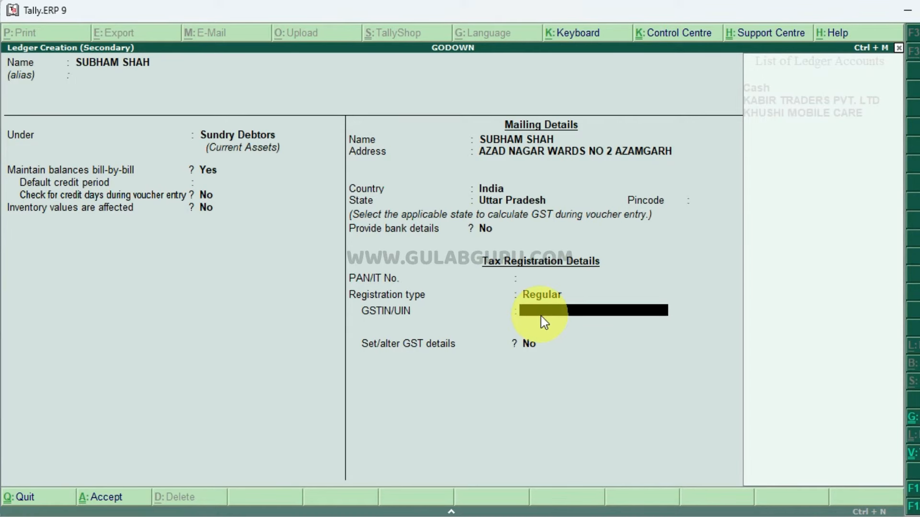
key(ctrl+alt+v)
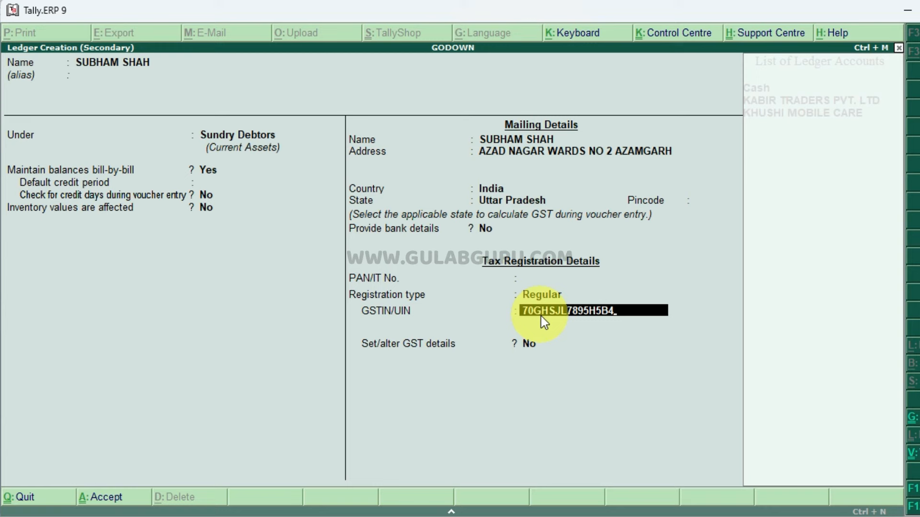
- Accept the entered GSTIN, leave Set/alter GST details at No and save the customer ledger
key(Return)
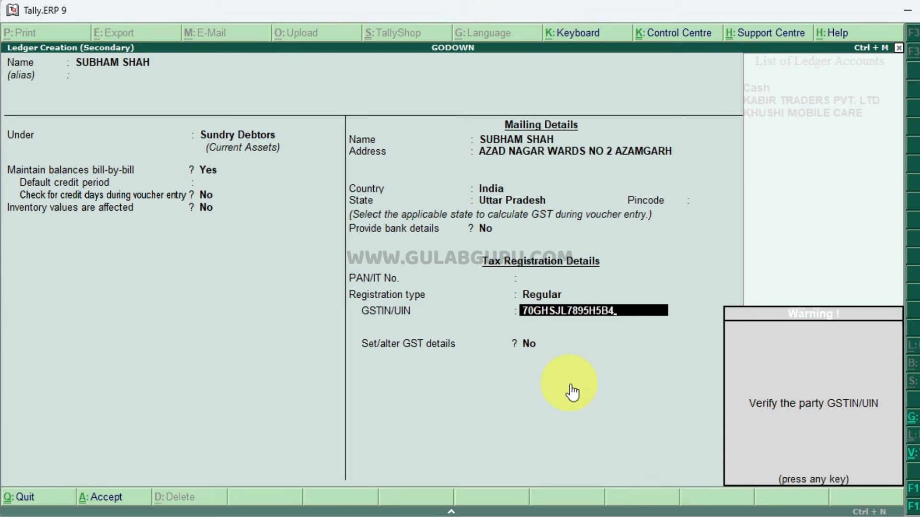
key(Return)
key(Return)
key(Return)
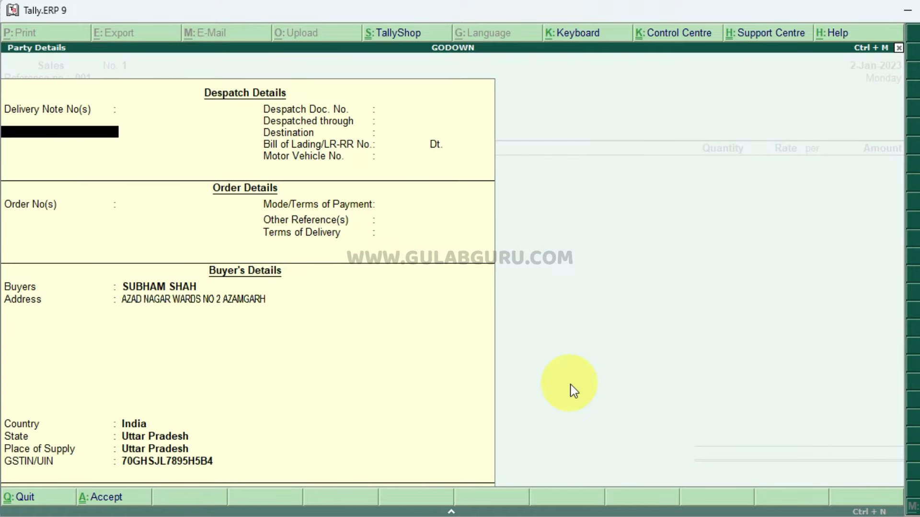
- Leave the despatch and order details blank and accept the buyer's details unchanged to return to the sales voucher
key(Return)
key(Return)
key(Return)
key(Return)
key(Return)
key(Return)
key(Return)
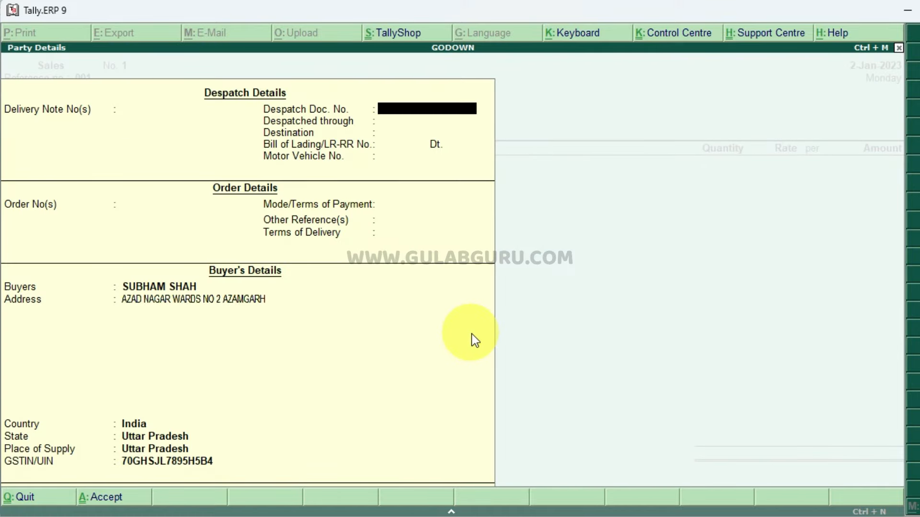
key(Return)
key(Return)
key(Return)
key(Return)
key(Return)
key(Return)
key(Return)
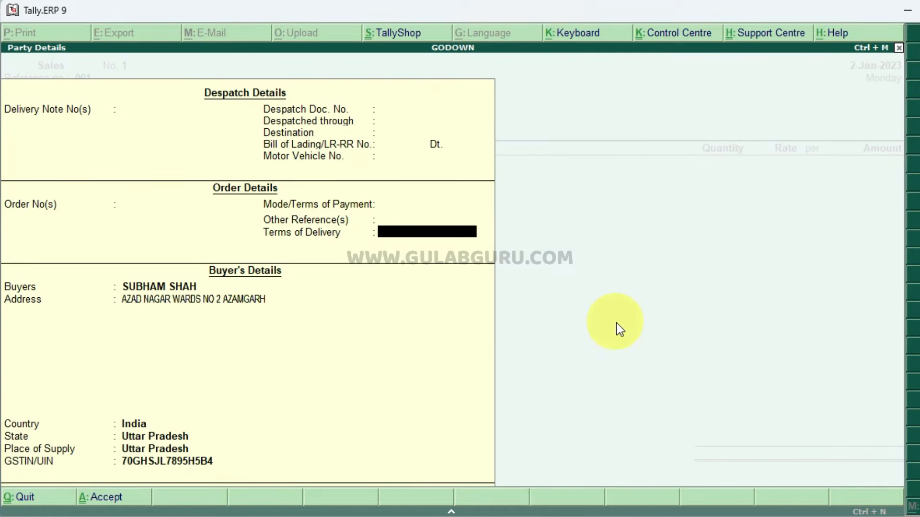
key(Return)
key(Return)
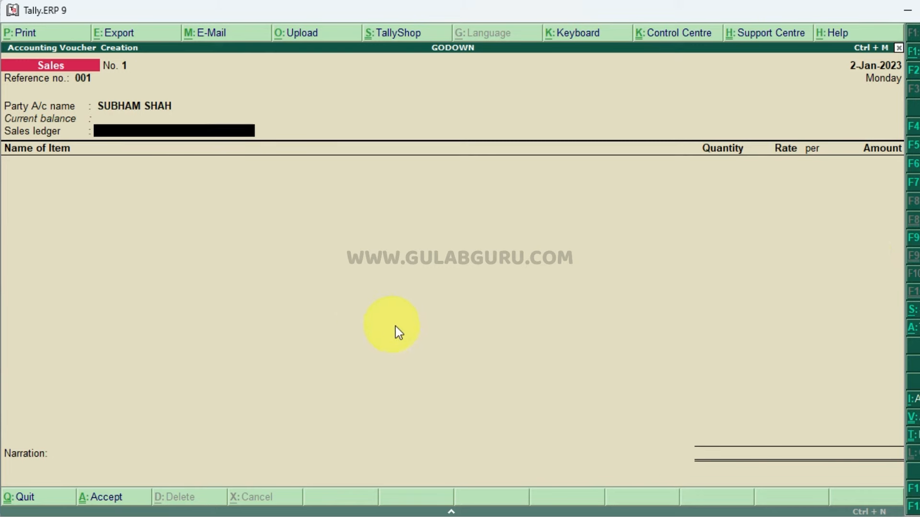
- Begin a new sales ledger named SALE A/C and place it under Sales Accounts
key(alt+c)
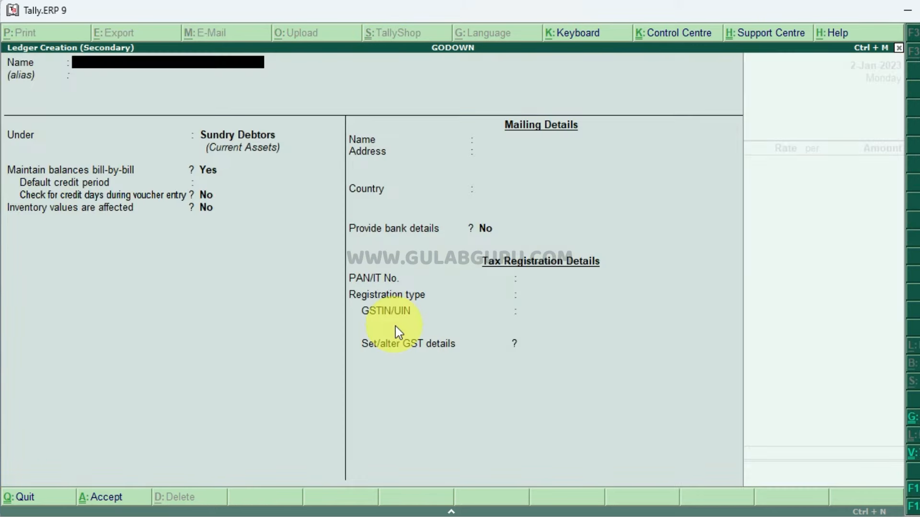
text(SALE A/C)
key(Return)
key(Return)
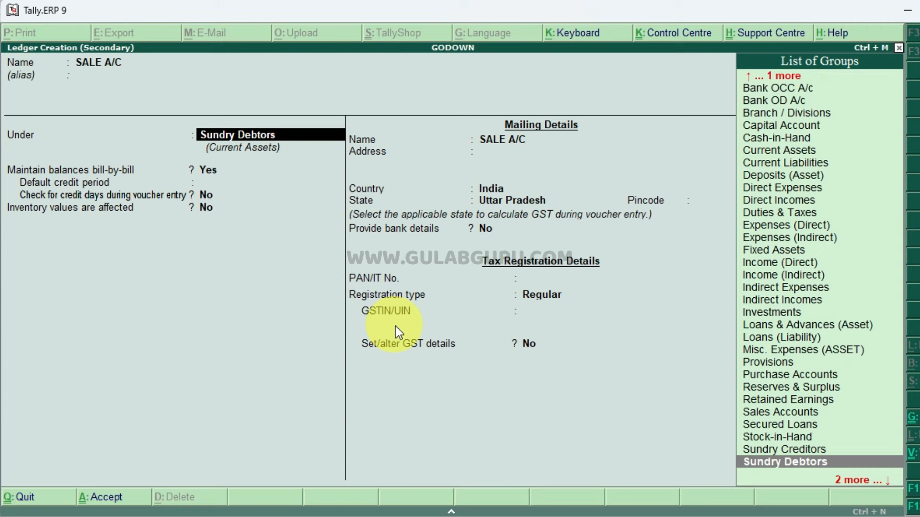
text(S)
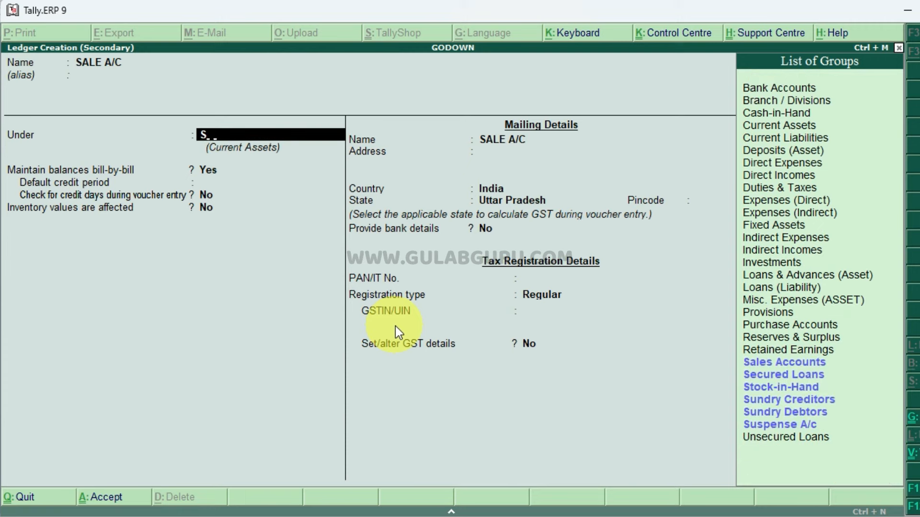
text(AL)
key(Return)
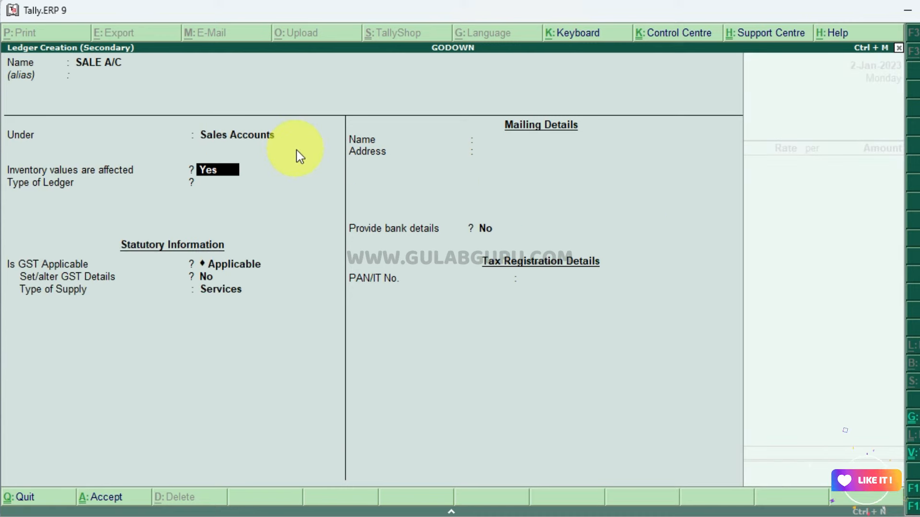
- Keep inventory values affected at Yes and GST Applicable, set Type of Supply to Goods and save the SALE A/C ledger
key(Return)
key(Return)
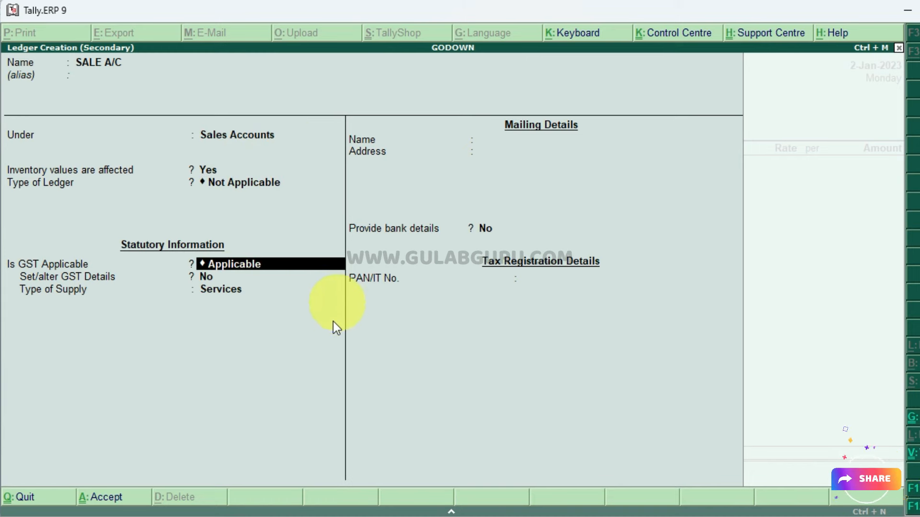
key(Return)
key(Return)
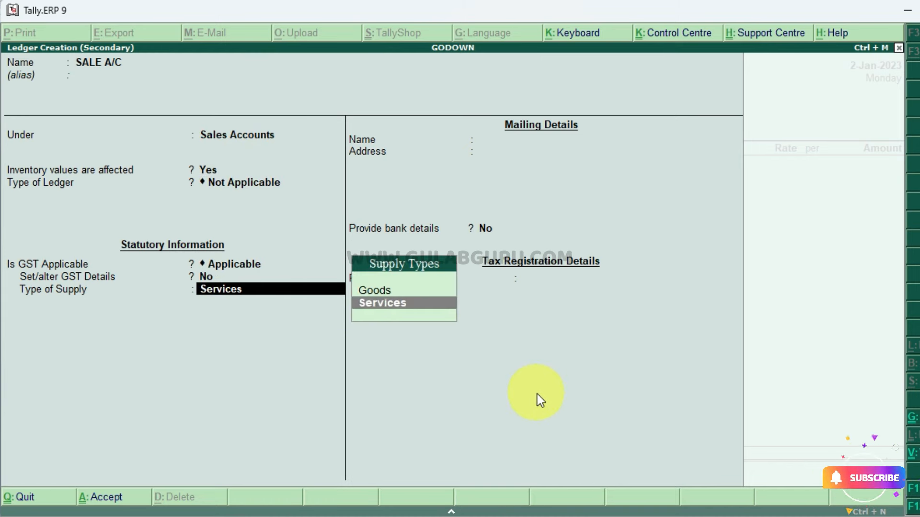
key(Up)
key(Return)
key(Return)
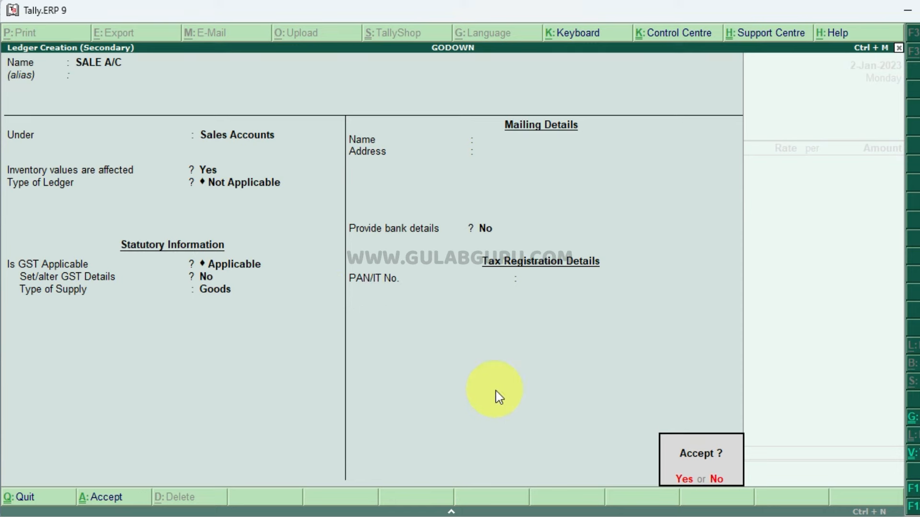
key(Return)
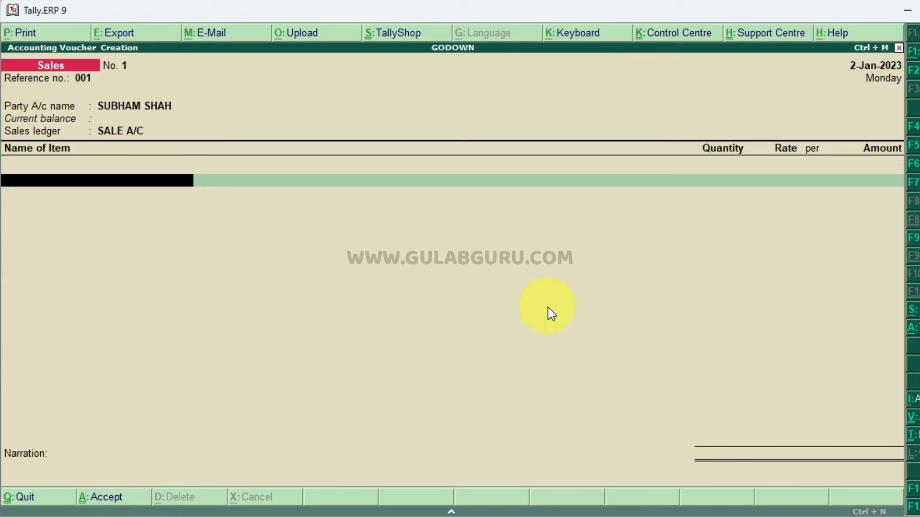
- Check the item table in the Word invoice and add RICE to the Tally sales voucher from the AZAMGARH MAIN SHOP godown
key(space)
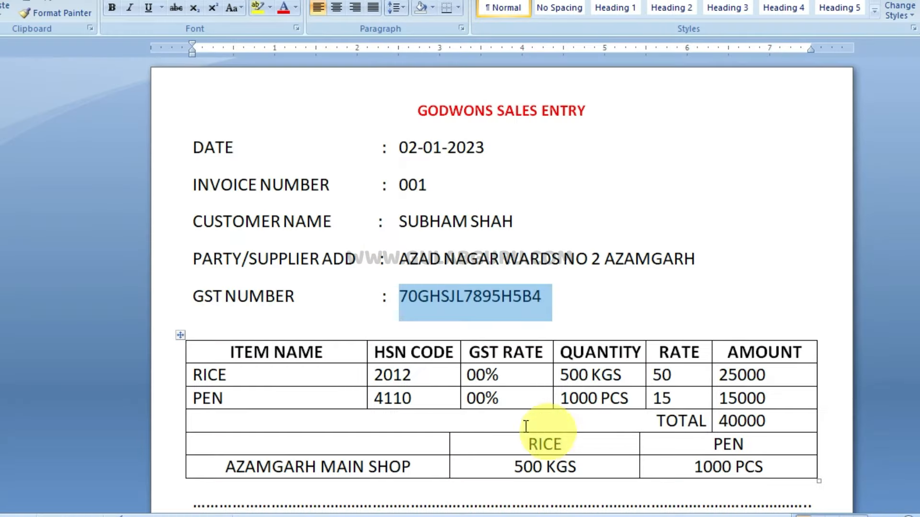
click(429, 380)
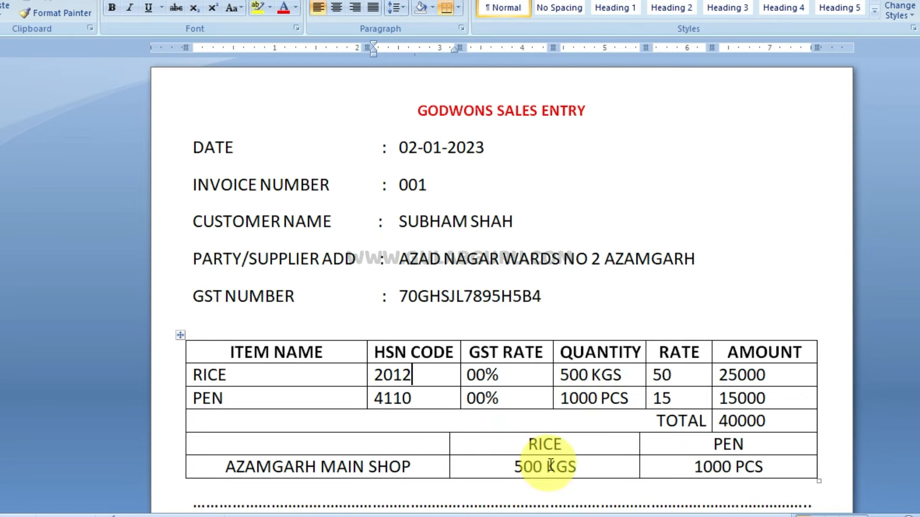
click(505, 516)
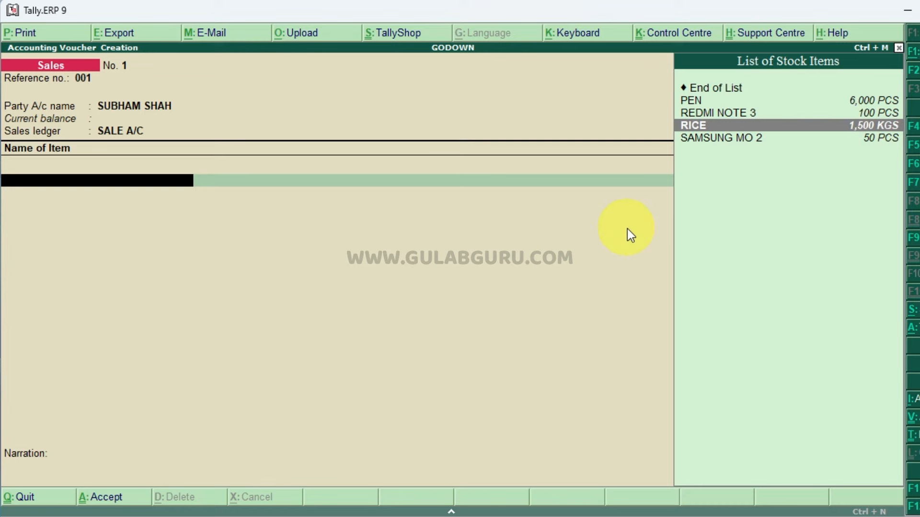
key(Return)
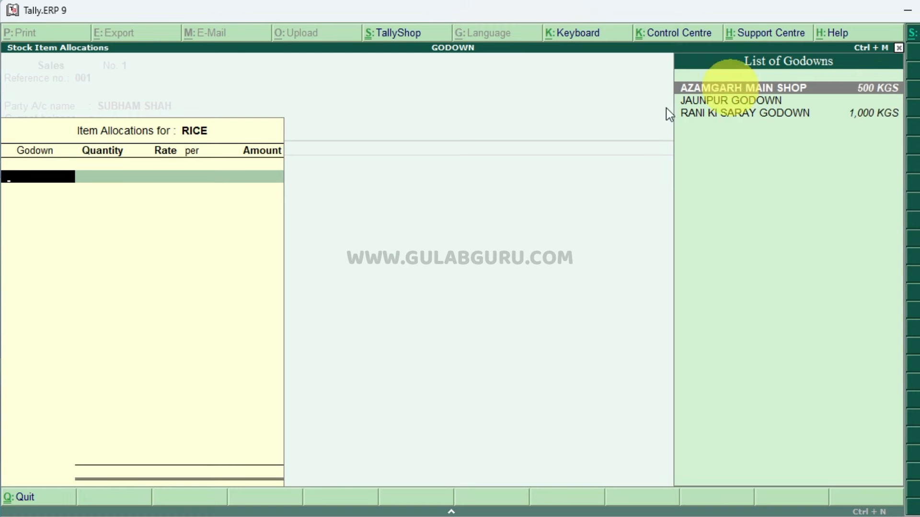
key(Return)
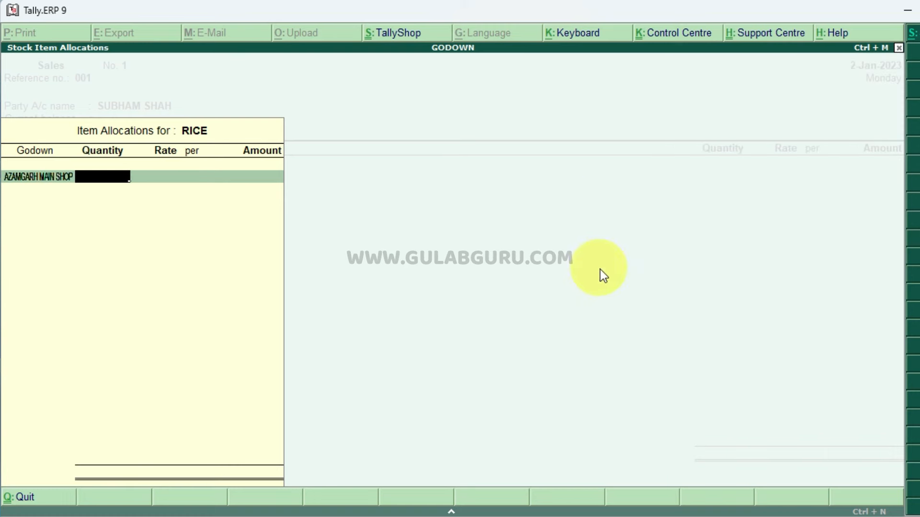
- Set the RICE quantity for AZAMGARH MAIN SHOP to 500 KGS, checking it against the Word invoice
text(50)
key(Return)
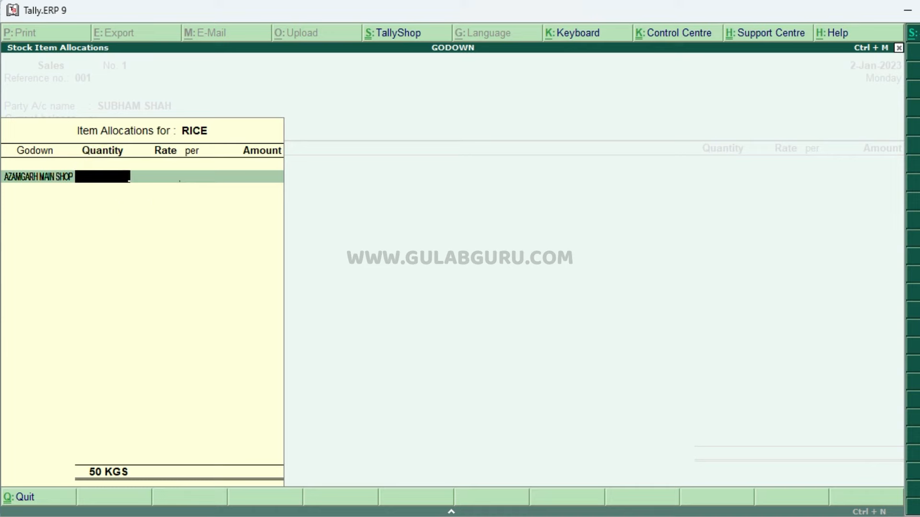
key(alt+Tab)
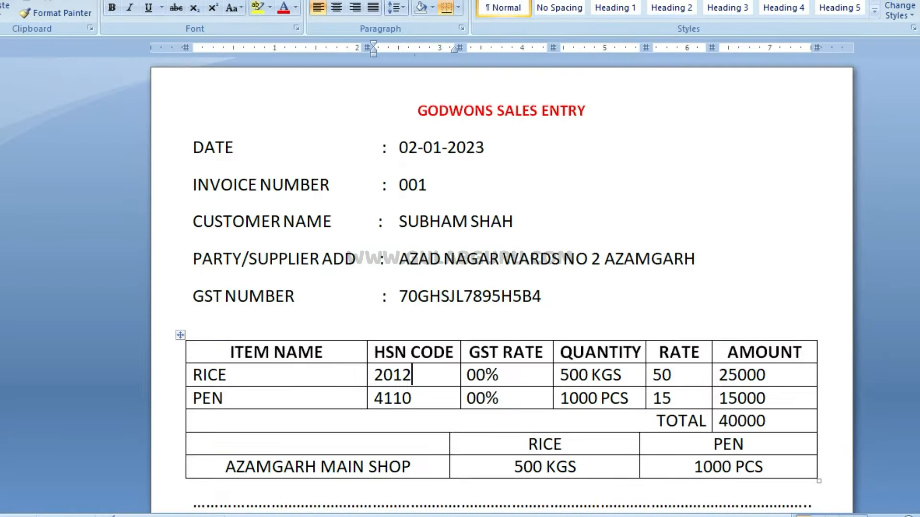
mouse_move(440, 516)
click(402, 503)
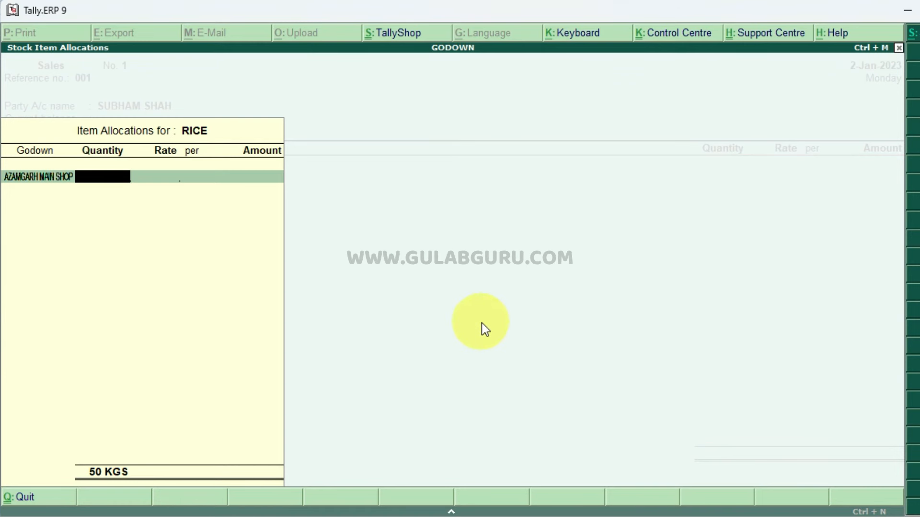
text(500)
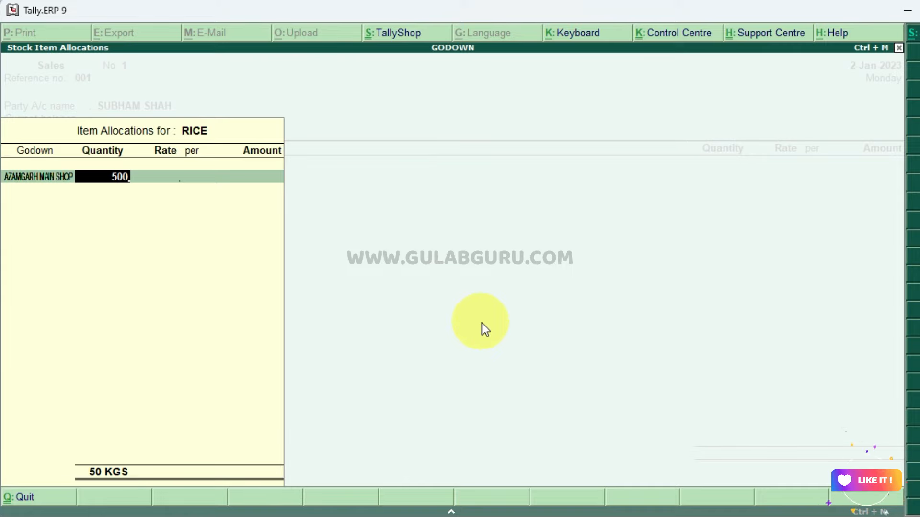
key(Return)
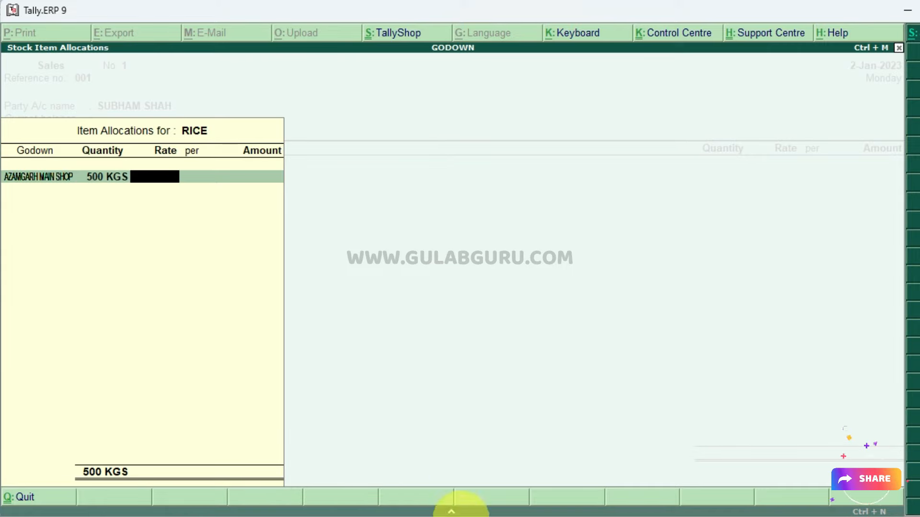
- Look up the RICE rate in the Word invoice, enter 50 per KGS in Tally and complete the RICE line
key(alt+Tab)
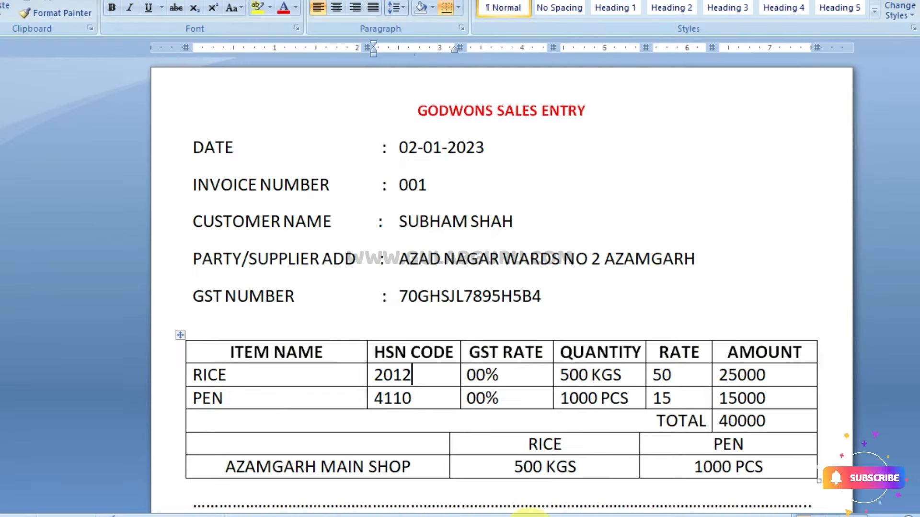
key(alt+Tab)
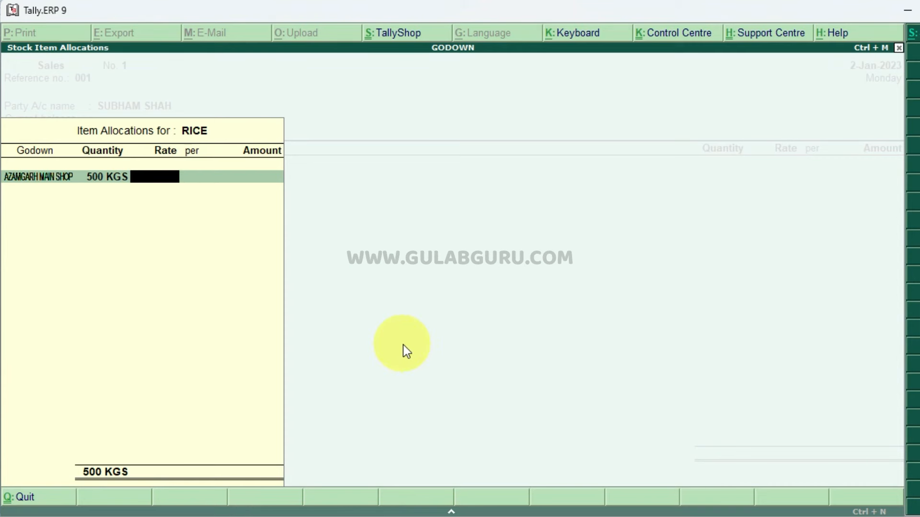
text(50)
key(Return)
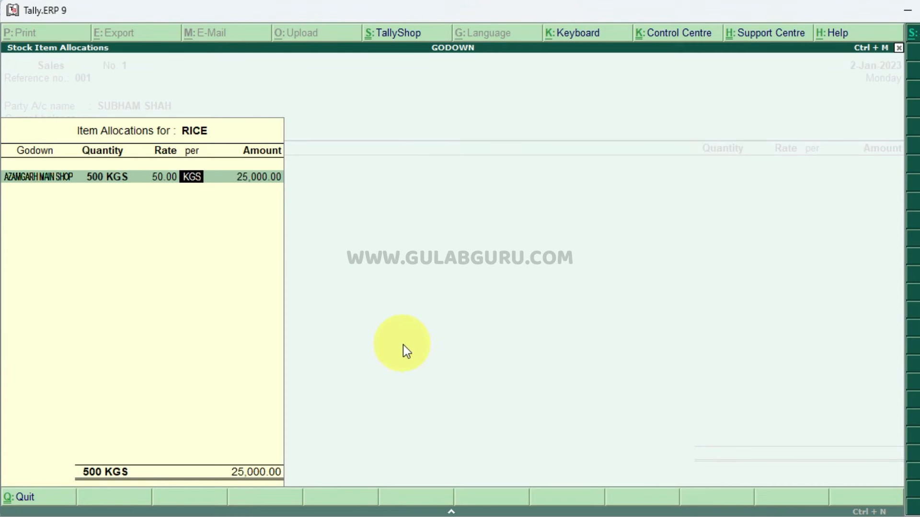
key(Return)
key(Return)
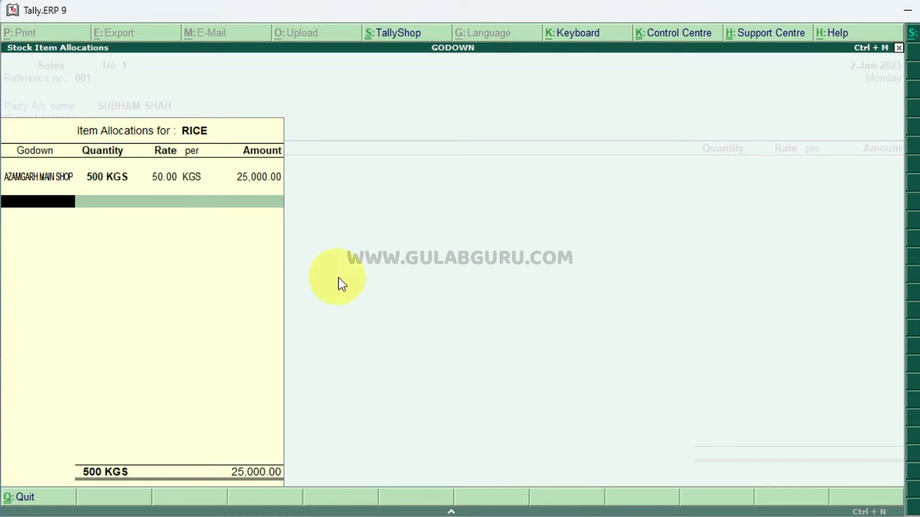
key(Return)
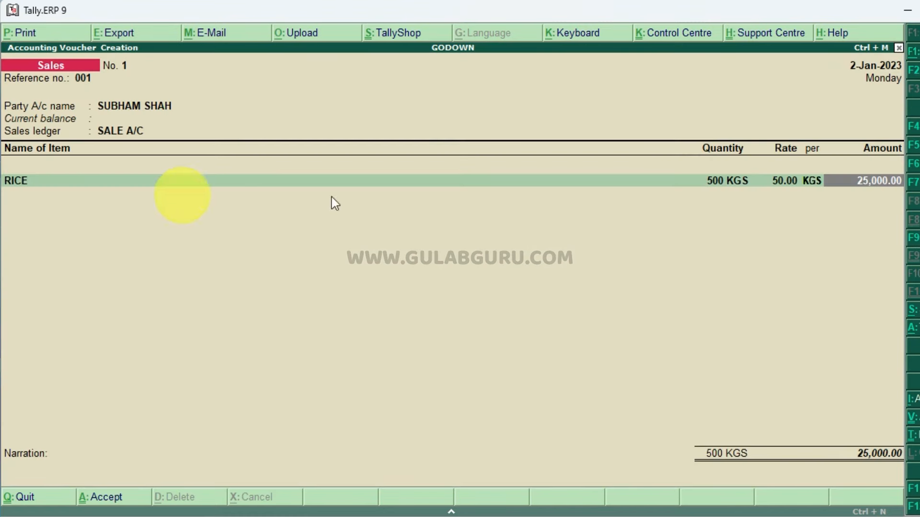
key(Return)
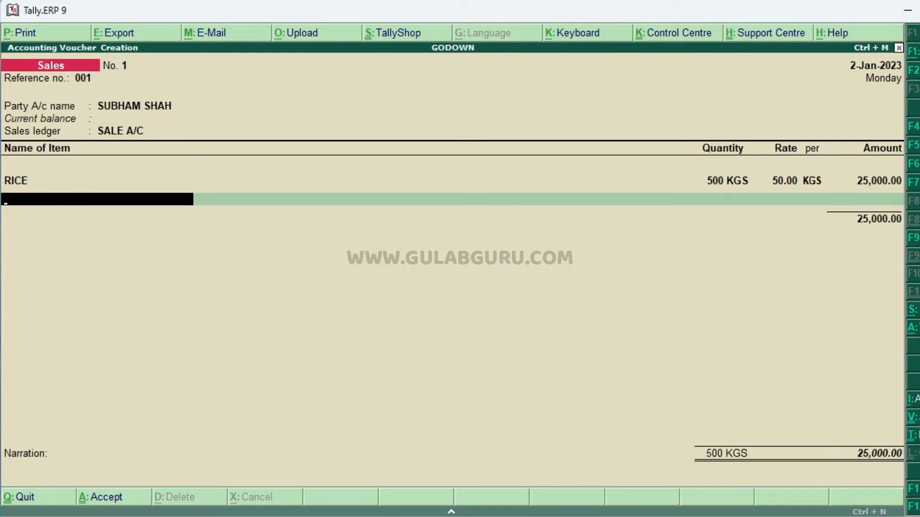
- Check the second item in the Word invoice and add PEN to the Tally voucher from AZAMGARH MAIN SHOP
key(alt+Tab)
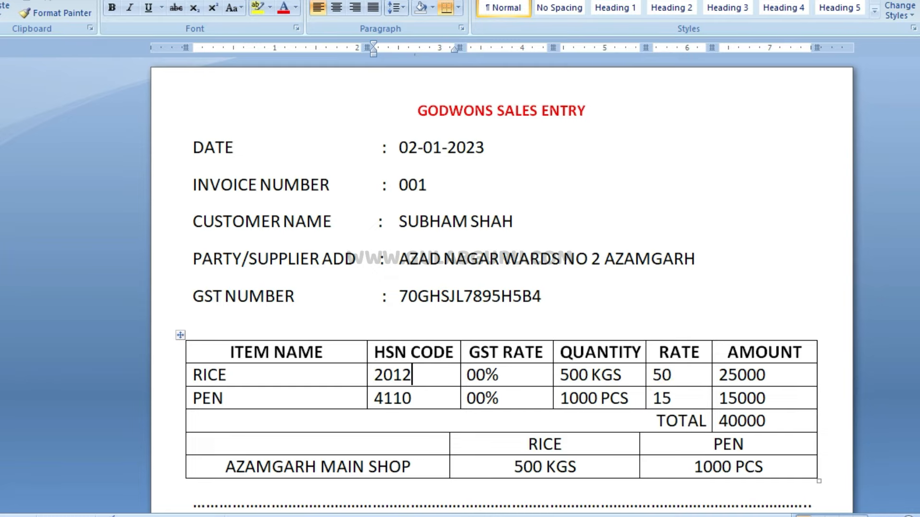
key(alt+Tab)
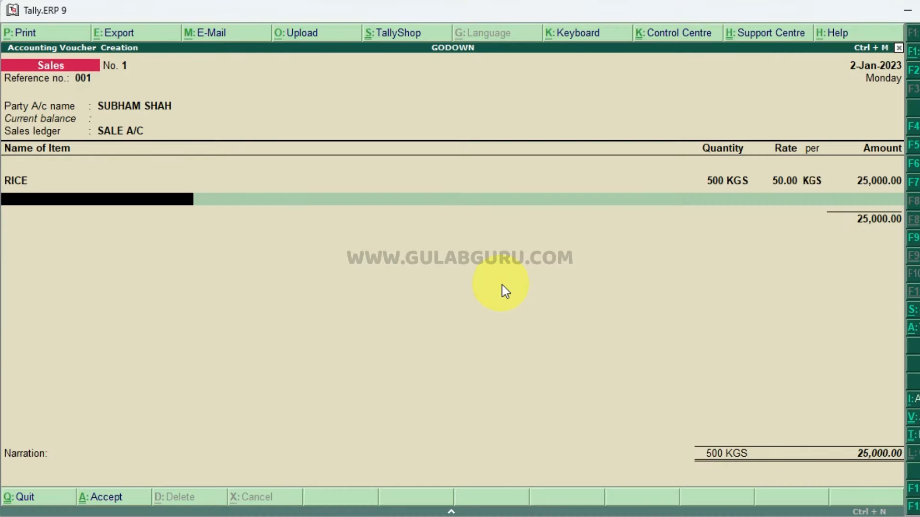
text(P)
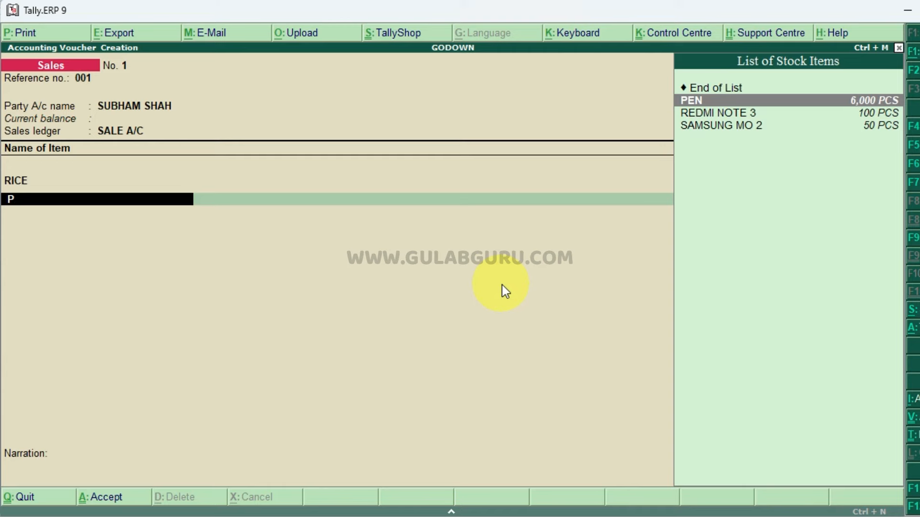
key(Return)
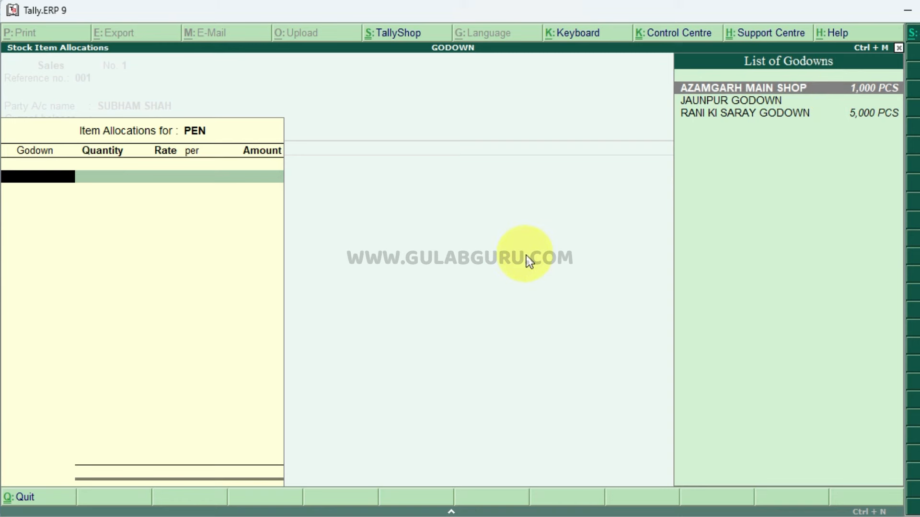
key(Return)
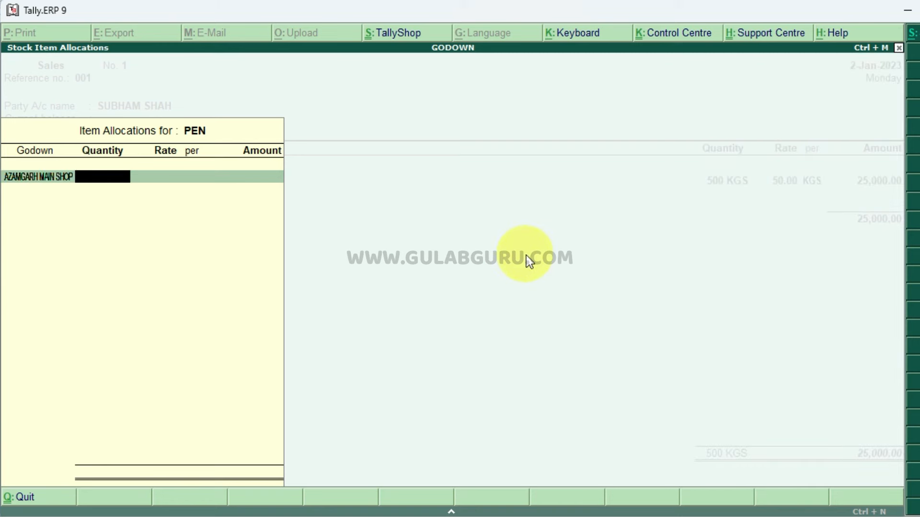
- Enter a PEN quantity of 1000 PCS at a rate of 15 per PCS and complete the PEN line
text(1000)
key(Return)
text(15)
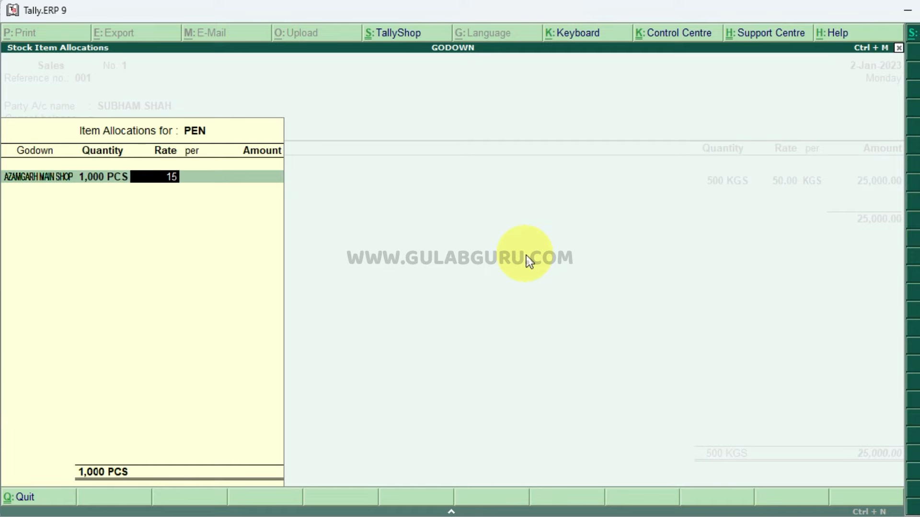
key(Return)
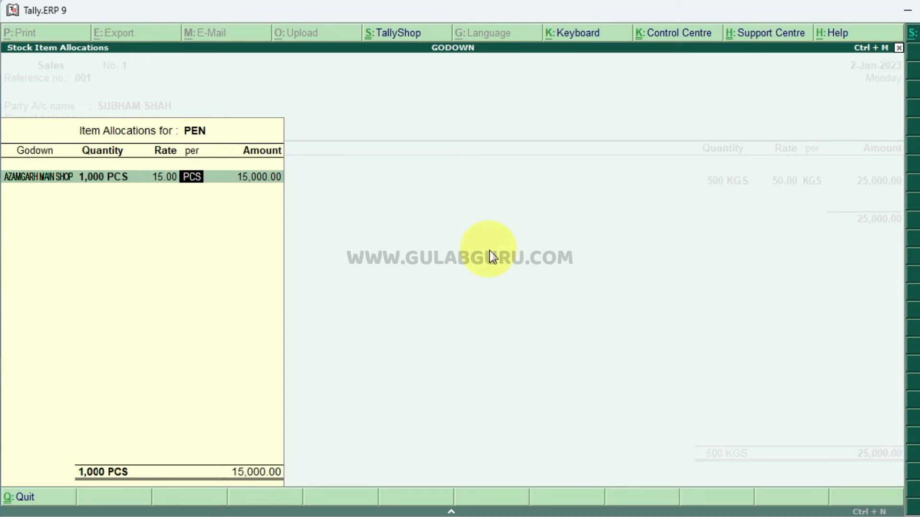
key(Return)
key(Return)
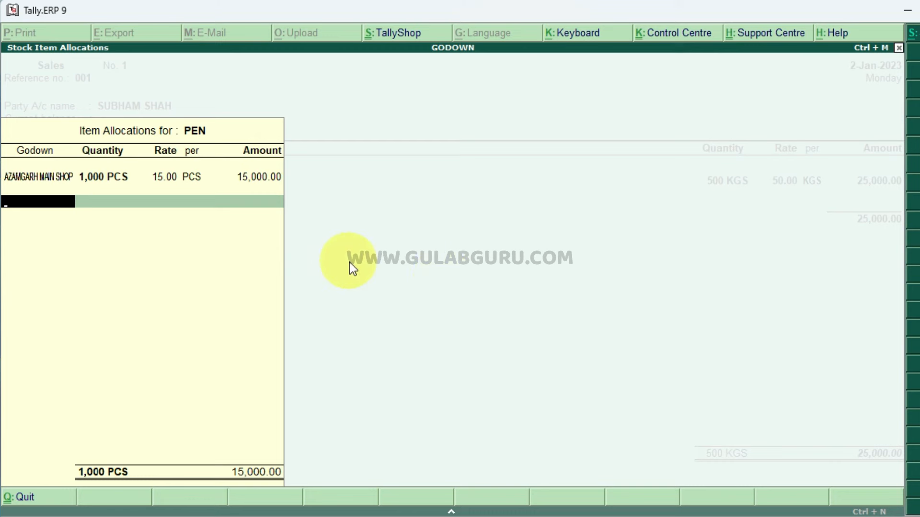
key(Return)
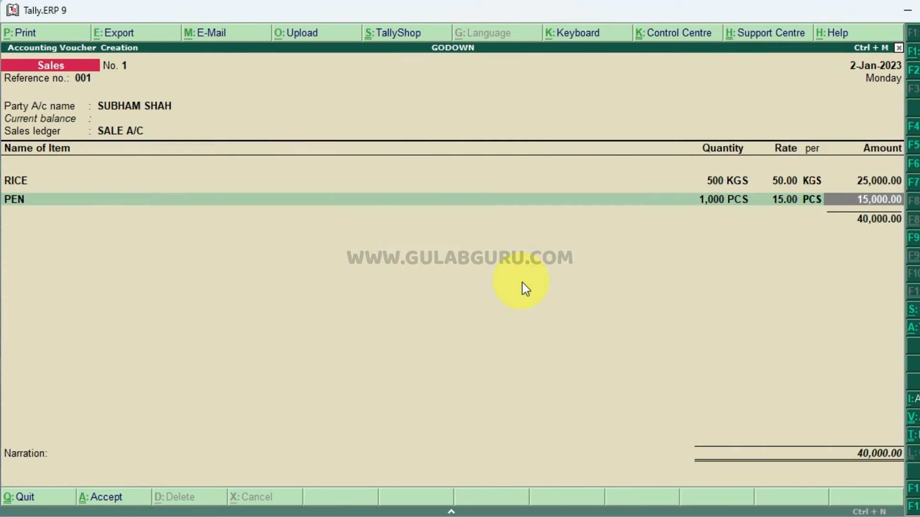
key(Return)
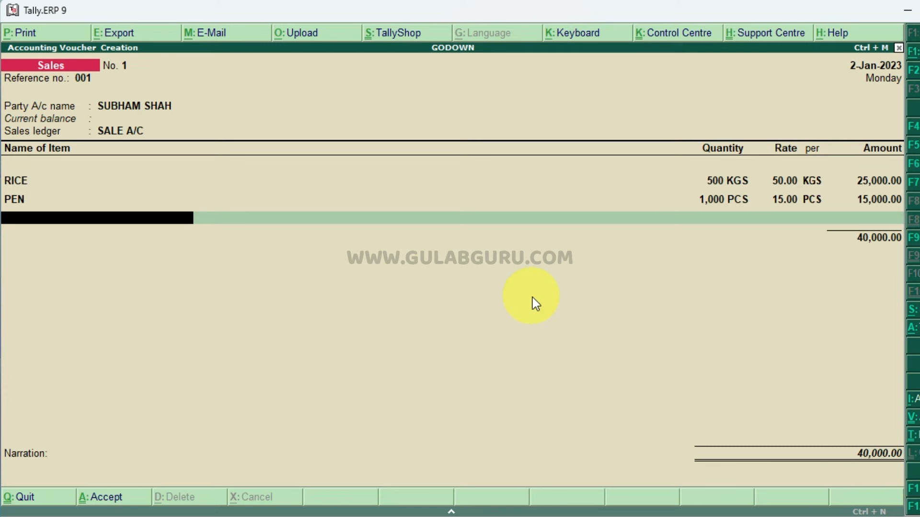
- End the item list without adding tax ledgers, leave the narration blank and save the sales voucher
key(Return)
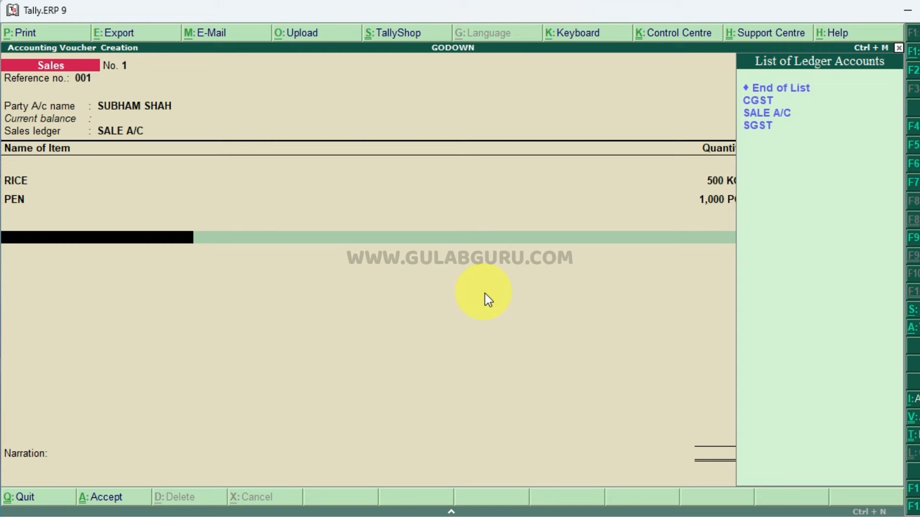
key(Down)
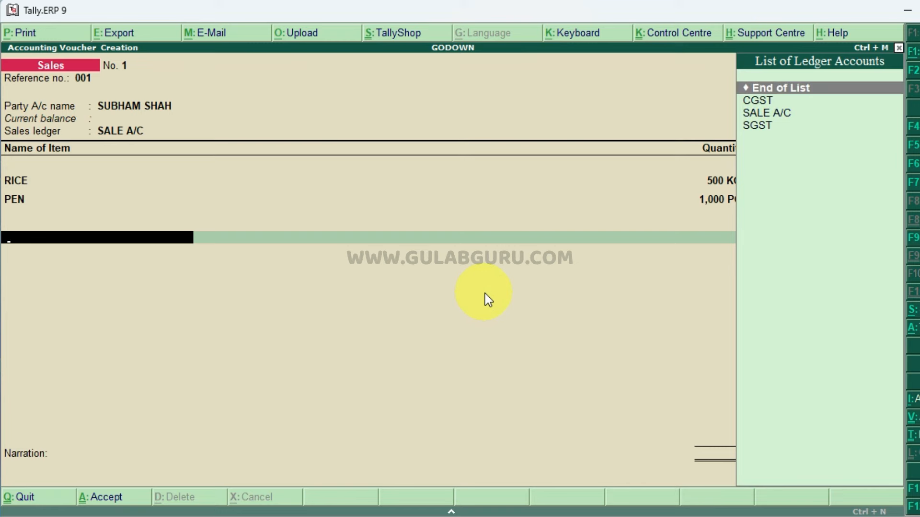
key(Return)
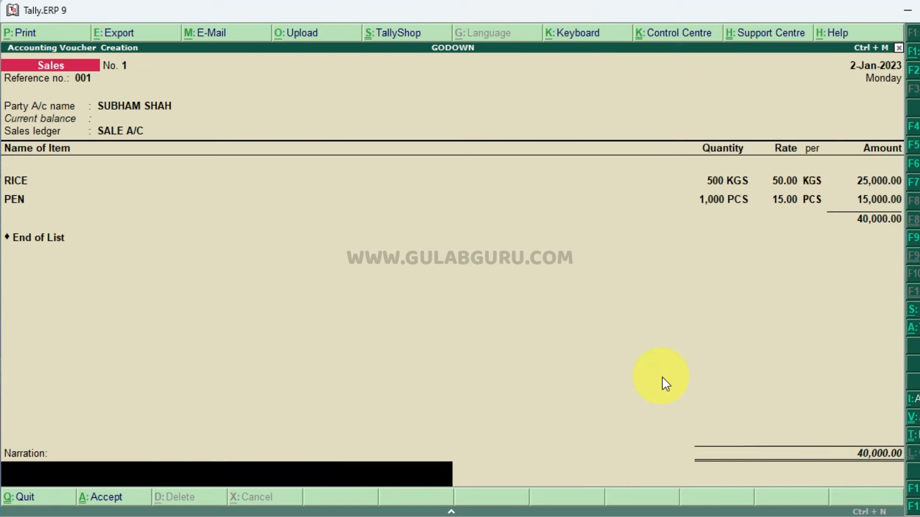
key(Return)
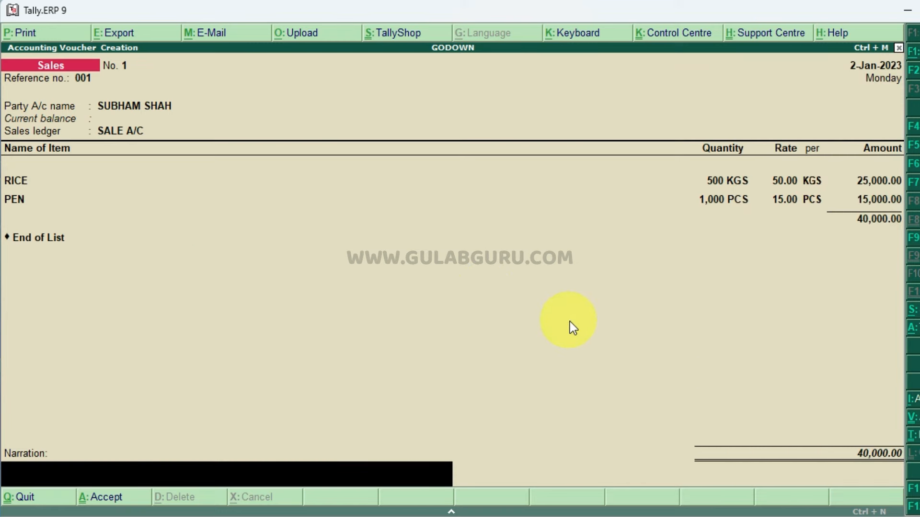
key(Return)
key(Return)
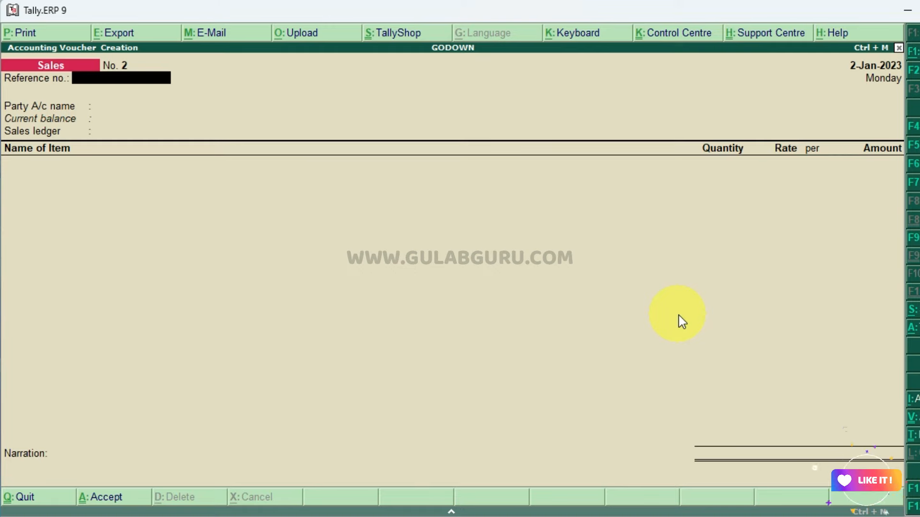
- Leave the blank sales voucher without saving it and open the Display reports
key(Escape)
key(Return)
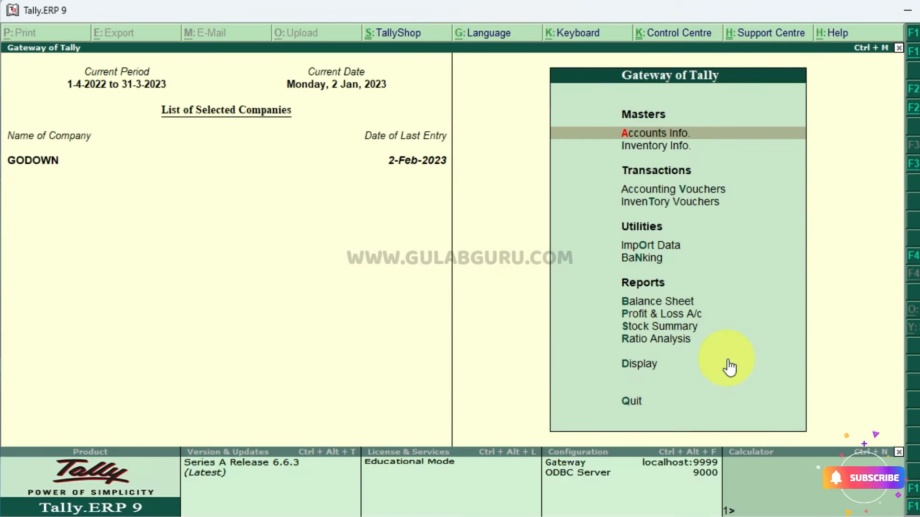
key(Down)
key(Down)
key(Down)
key(Down)
key(Down)
key(Down)
key(Down)
key(Down)
key(Down)
key(Down)
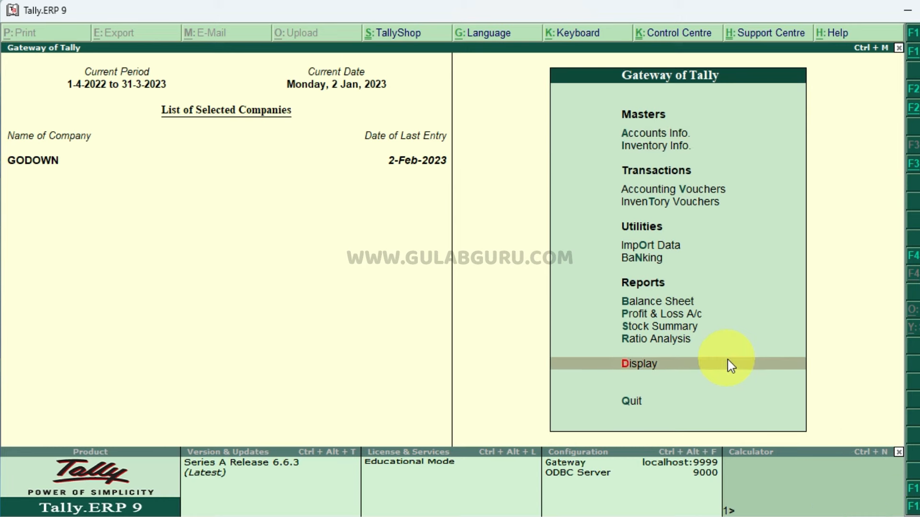
key(Return)
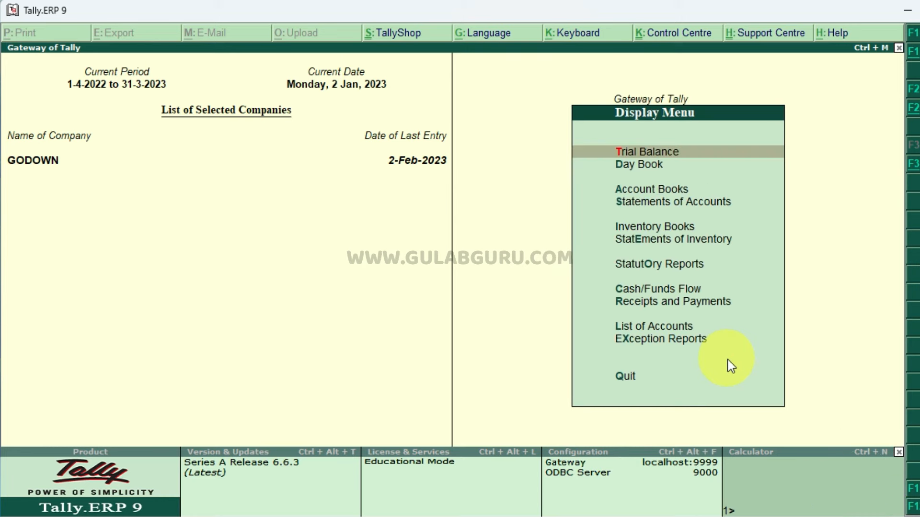
- Open the godown-wise inventory statement for AZAMGARH MAIN SHOP to check the closing stock of its items
key(Down)
key(Down)
key(Down)
key(Down)
key(Down)
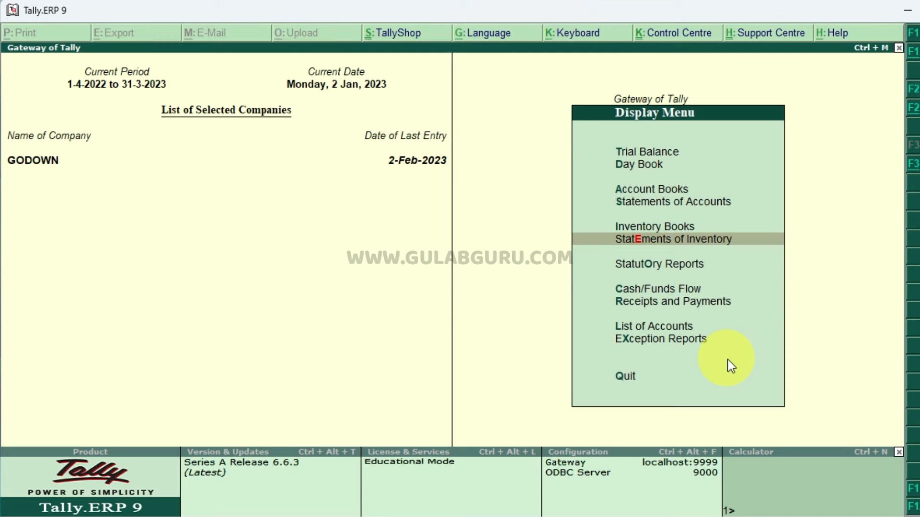
key(Return)
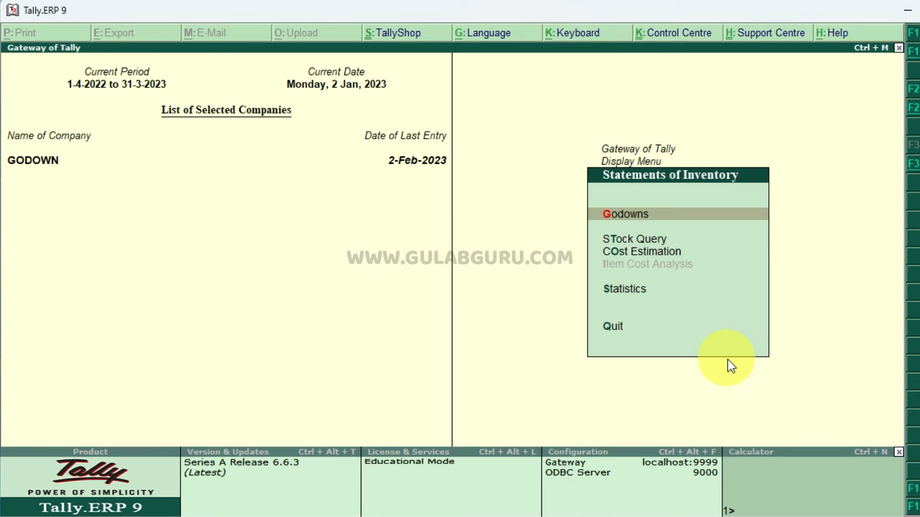
key(Return)
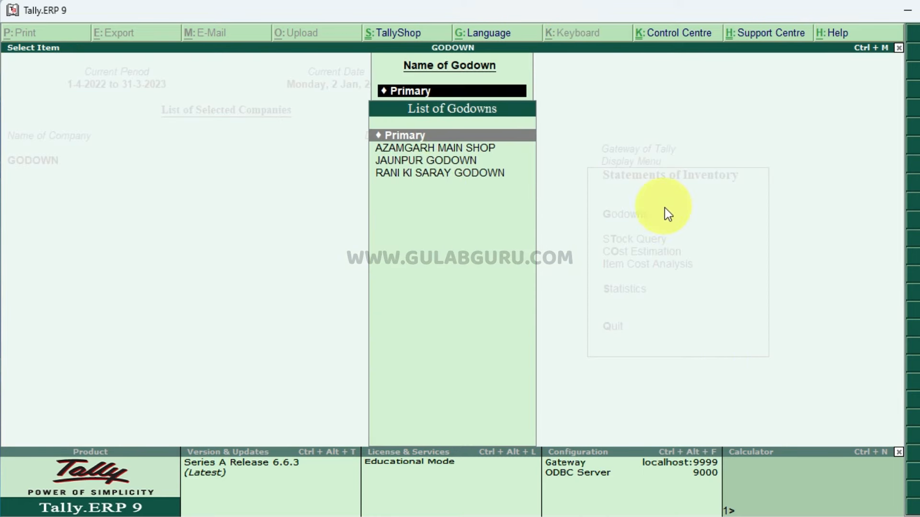
key(Down)
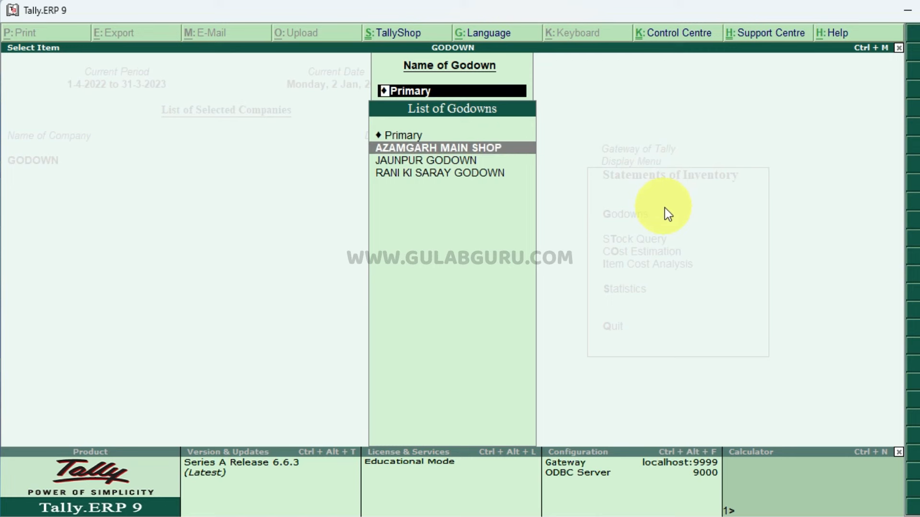
key(Return)
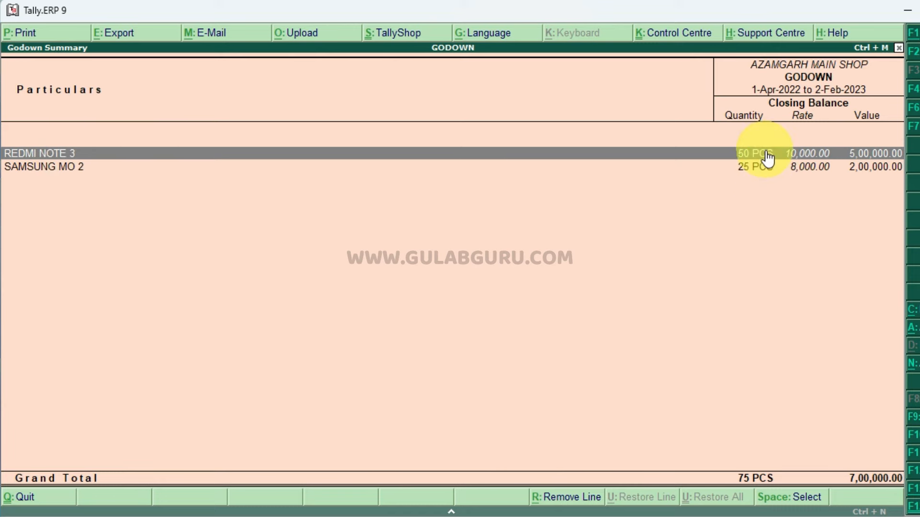
- Check the closing stock in the godown summaries of JAUNPUR GODOWN and RANI KI SARAY GODOWN
key(F4)
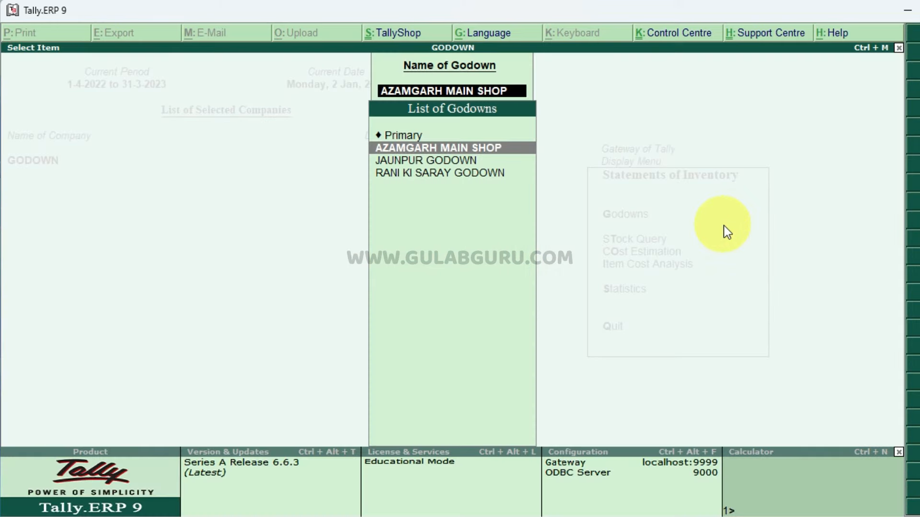
key(Down)
key(Return)
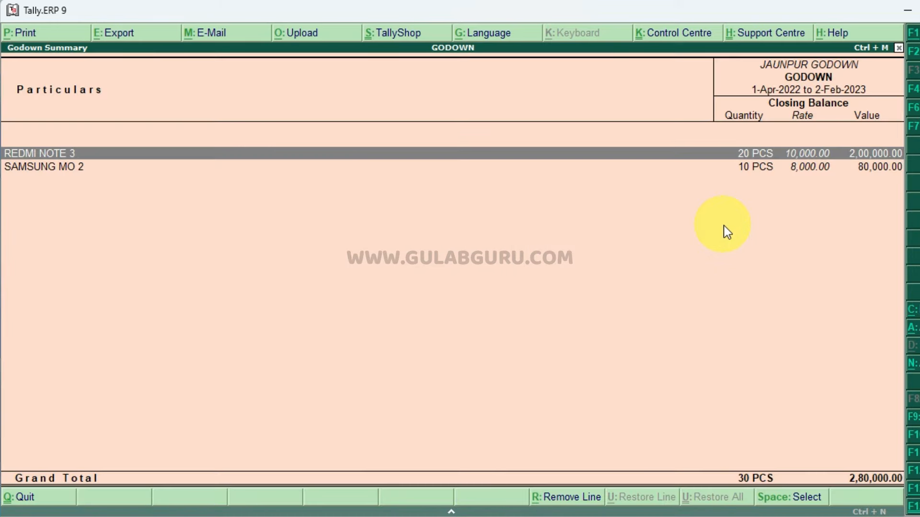
key(Escape)
key(Down)
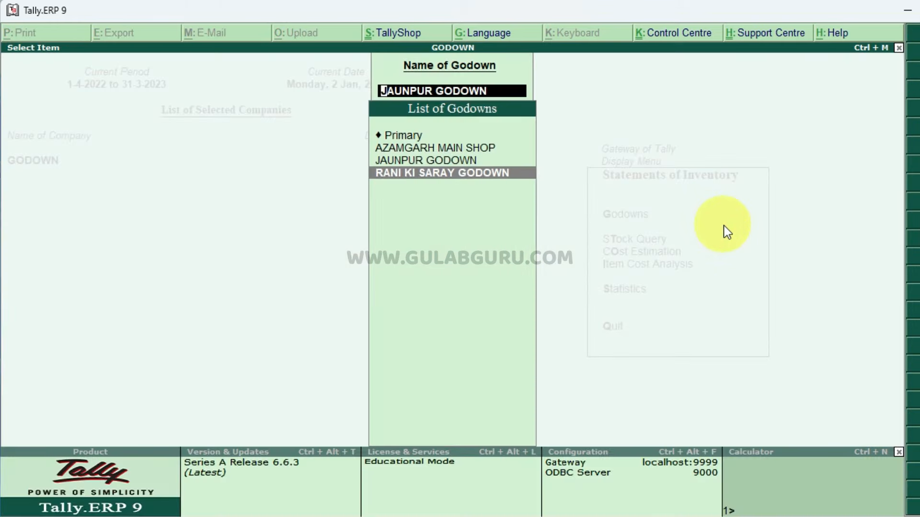
key(Return)
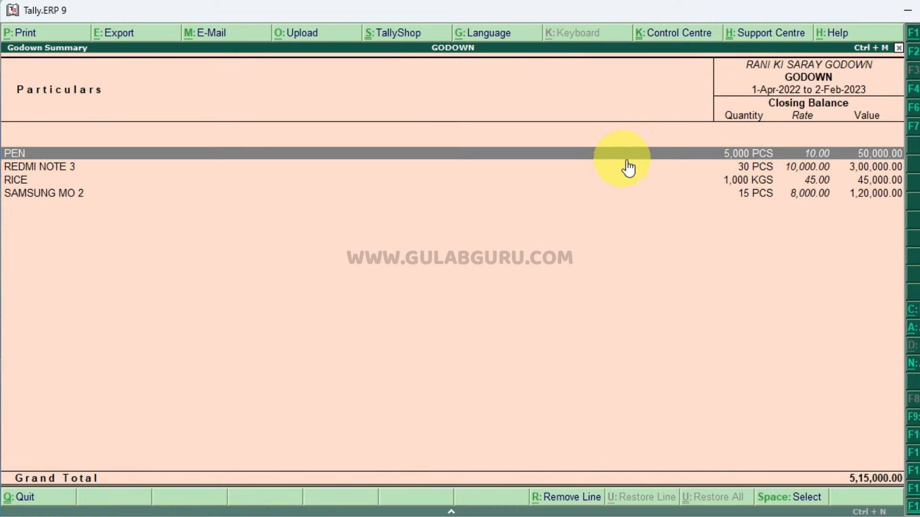
- Close the godown summary and return to the Gateway of Tally without quitting the program
key(Escape)
key(Escape)
key(Escape)
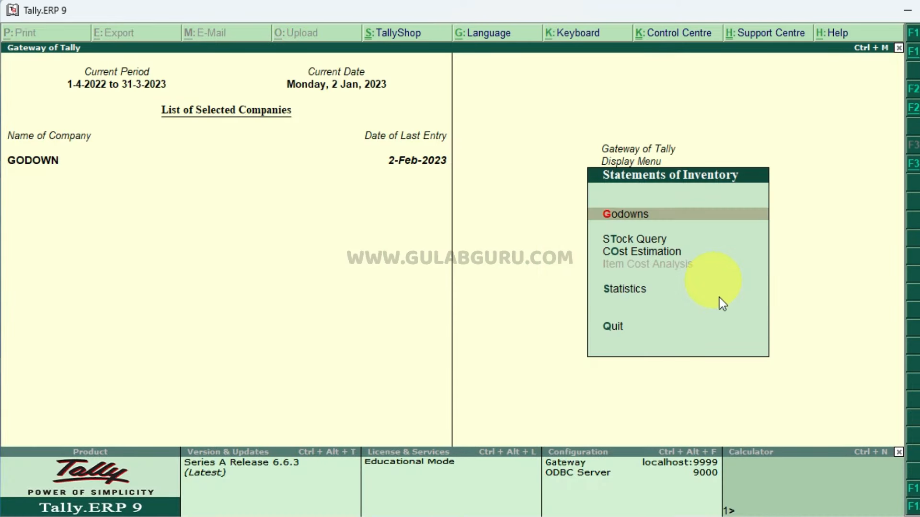
key(Escape)
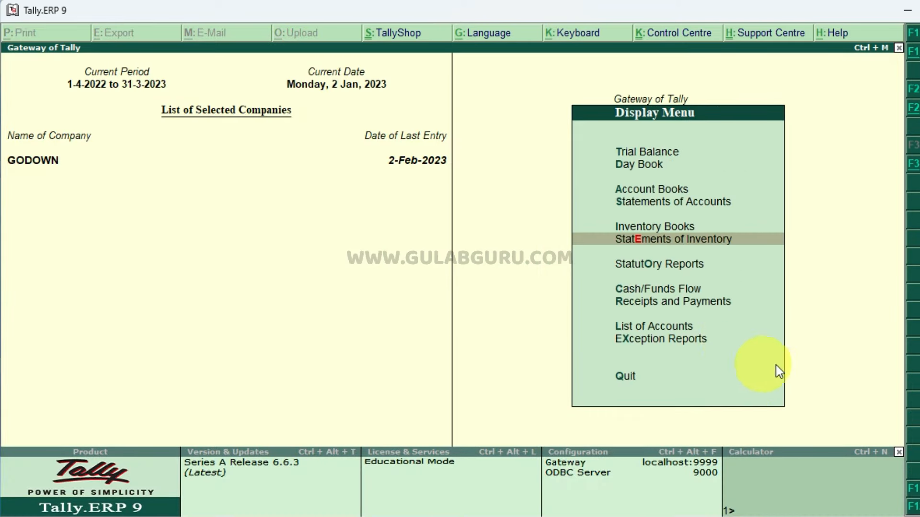
key(Escape)
key(Escape)
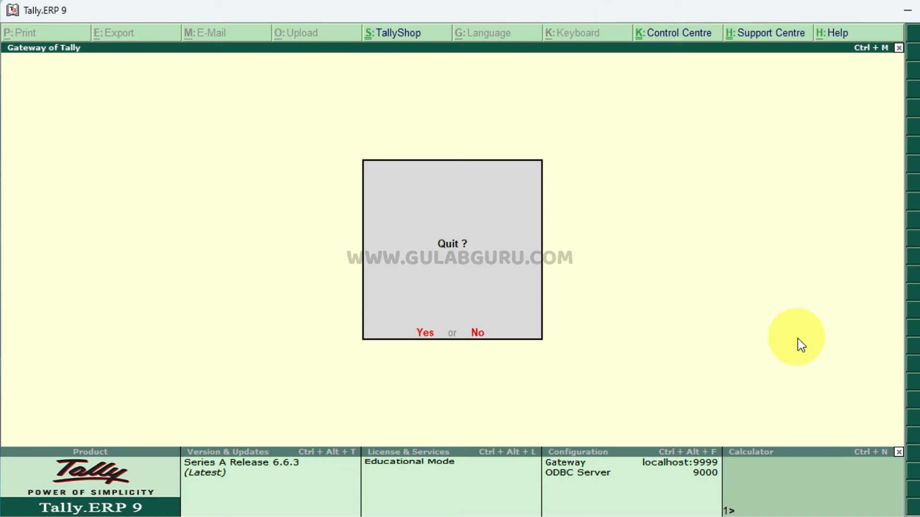
key(Escape)
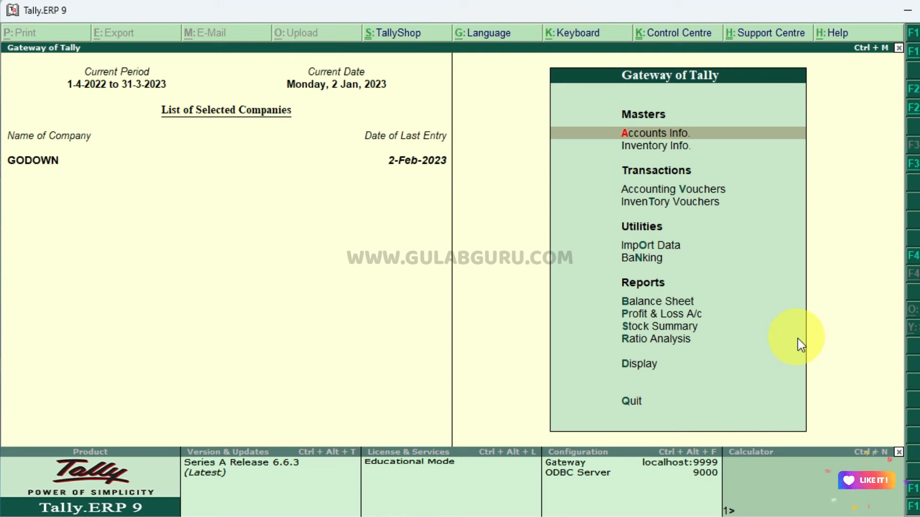
- Start a Stock Journal inventory voucher for transferring materials and set its date to 02-03-2023
key(Down)
key(Down)
key(Down)
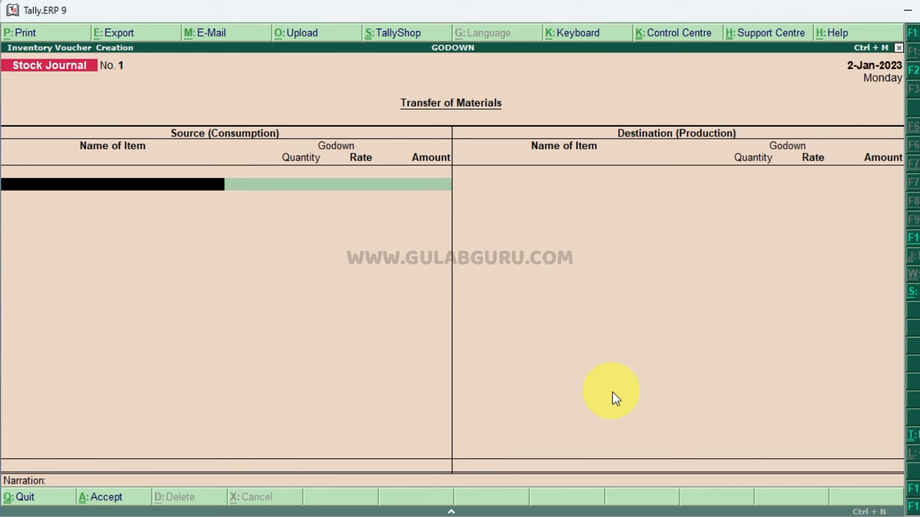
key(F2)
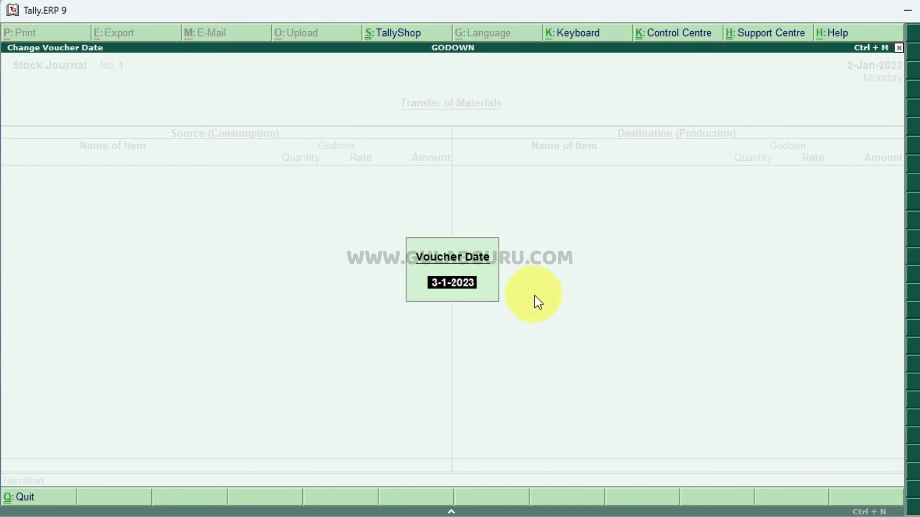
key(BackSpace)
text(02-03-2023)
key(Return)
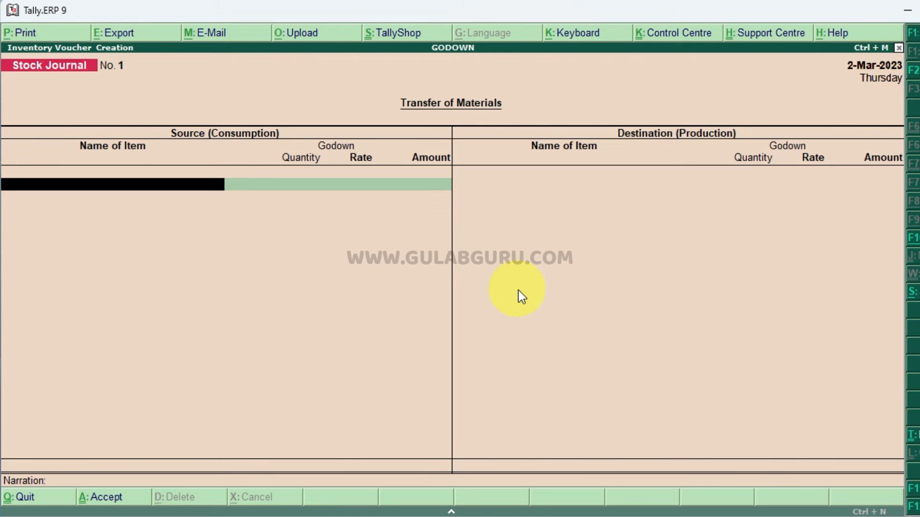
- Add PEN as a source item of the stock journal, taken from RANI KI SARAY GODOWN
key(space)
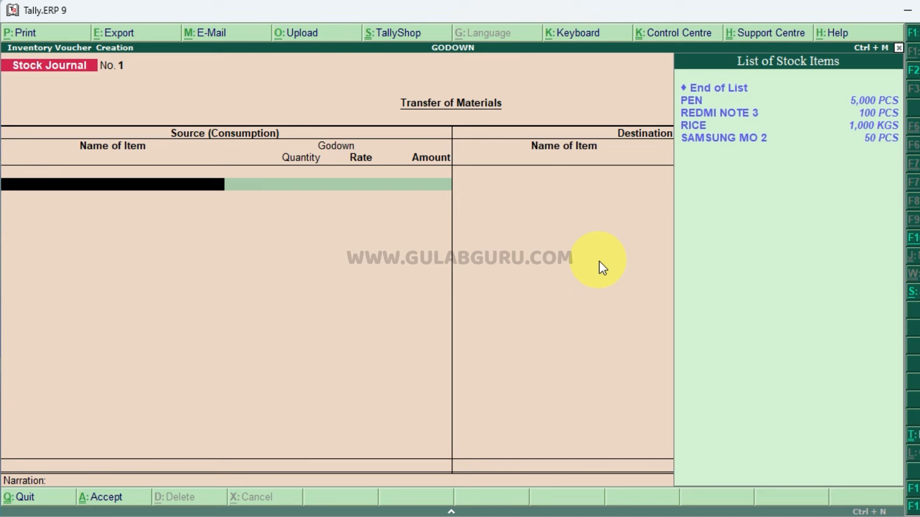
key(Down)
key(Return)
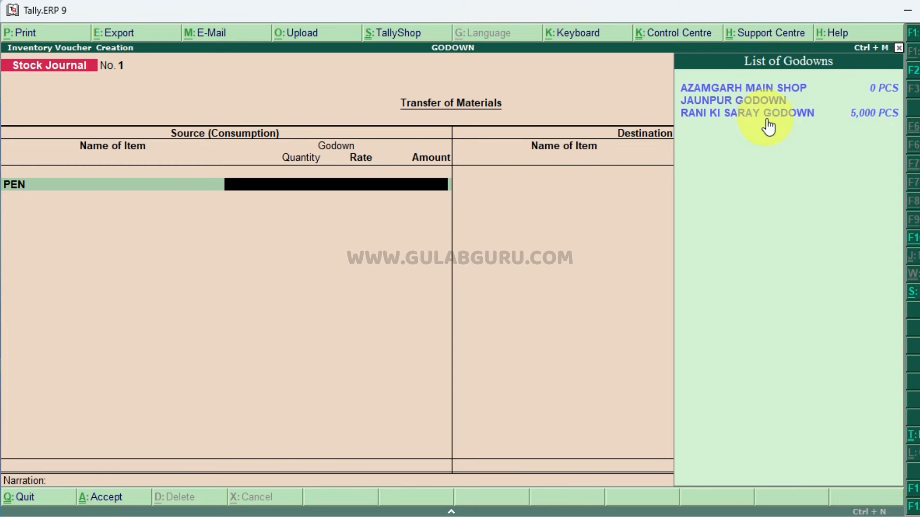
key(Down)
key(Down)
key(Down)
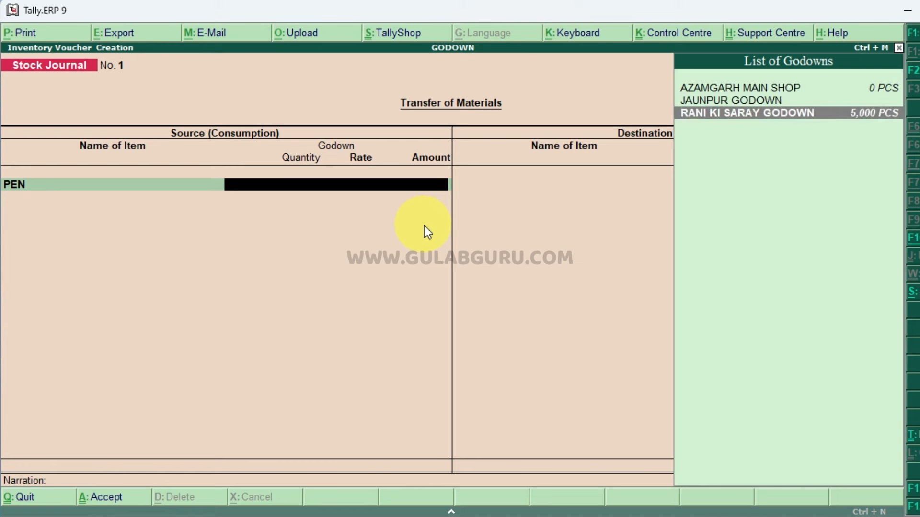
key(Return)
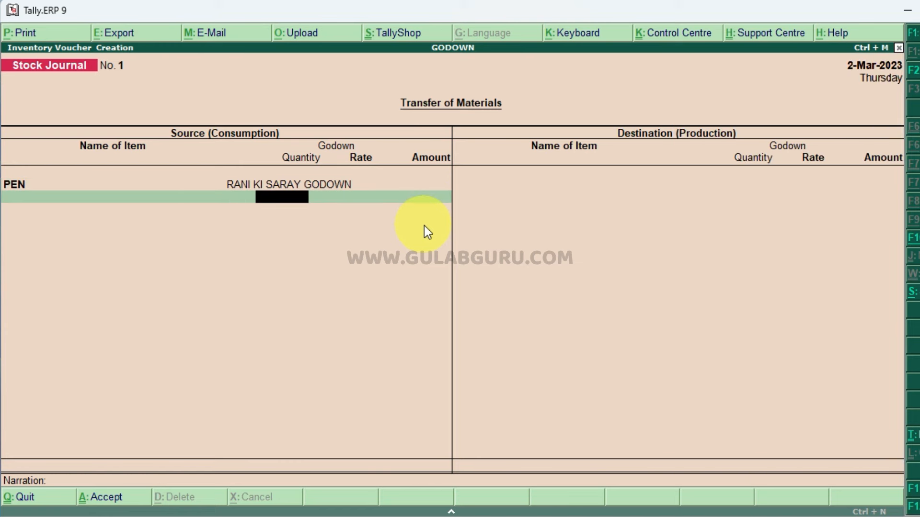
- Enter a PEN source quantity of 2000 PCS and accept the suggested rate and amount
text(2000)
key(Return)
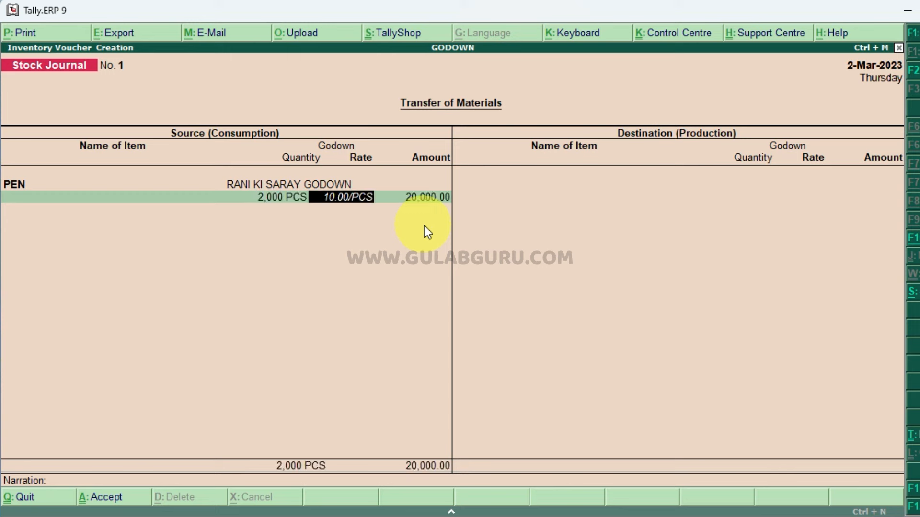
key(Return)
key(Return)
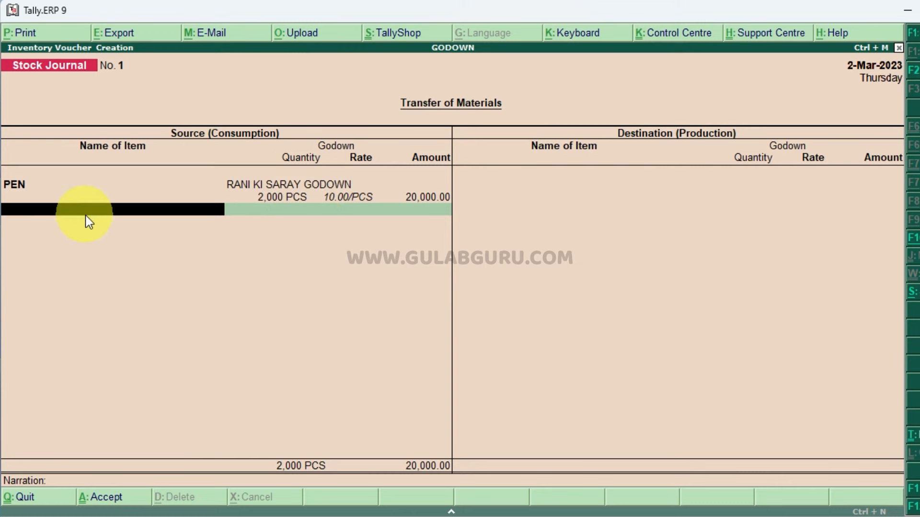
- Add RICE as the second source item, also taken from RANI KI SARAY GODOWN
key(space)
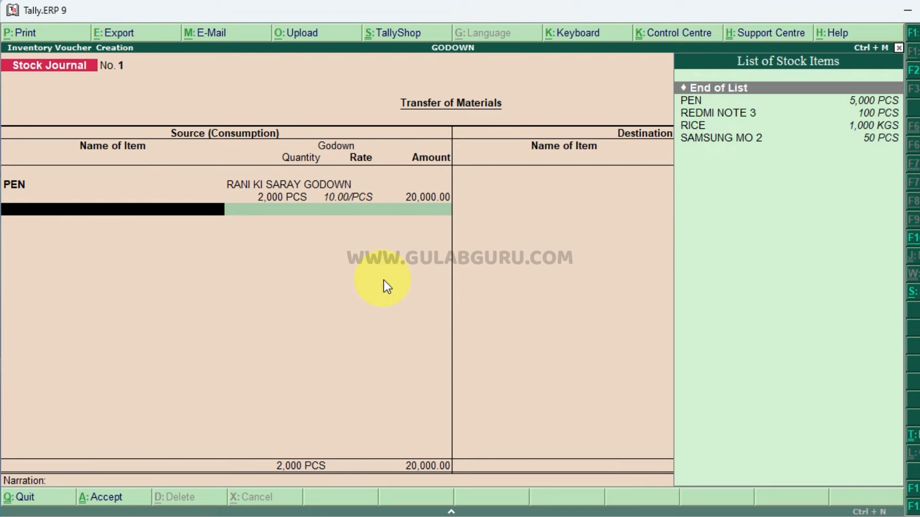
key(Down)
key(Down)
key(Down)
key(Return)
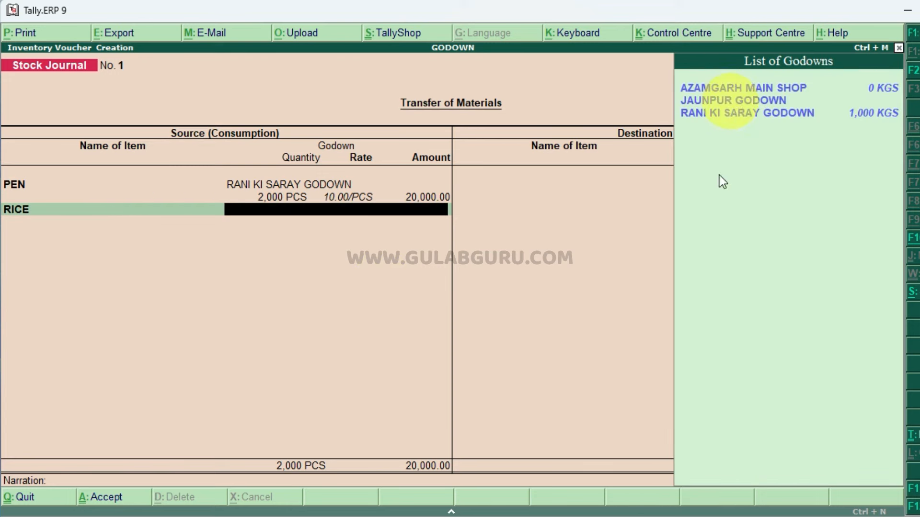
key(Down)
key(Down)
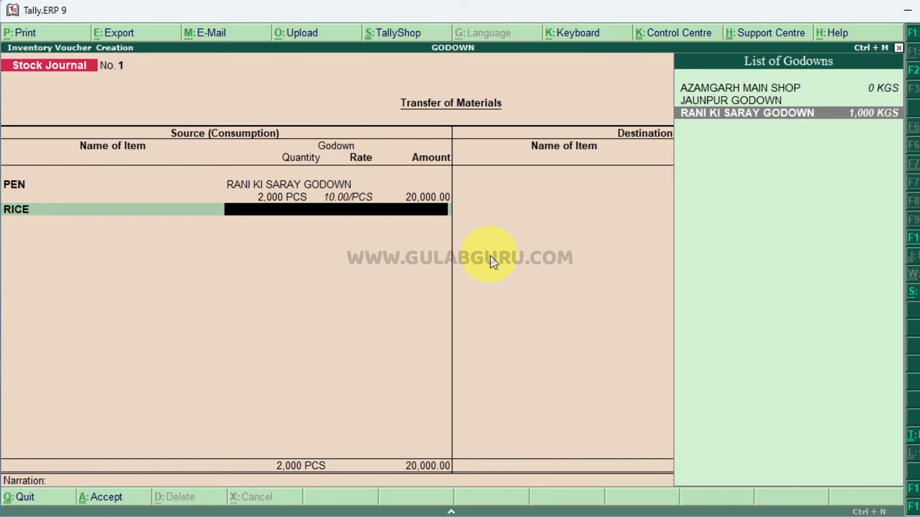
key(Return)
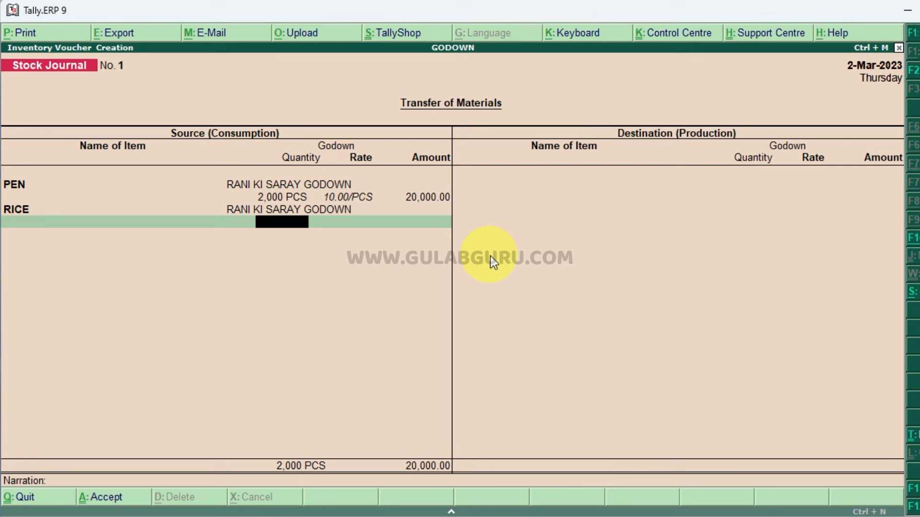
- Enter a RICE source quantity of 800 KGS, accept the suggested rate and amount, and end the source list
text(8000)
key(BackSpace)
key(Return)
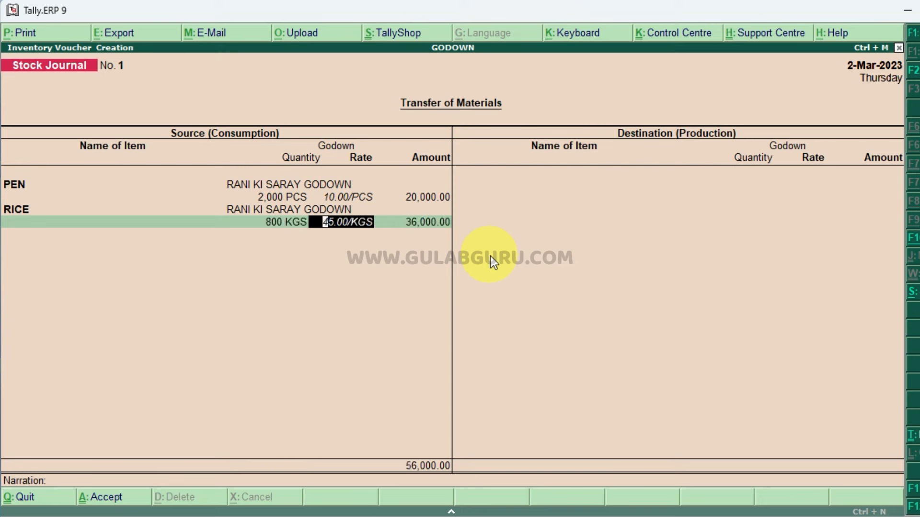
key(Return)
key(Return)
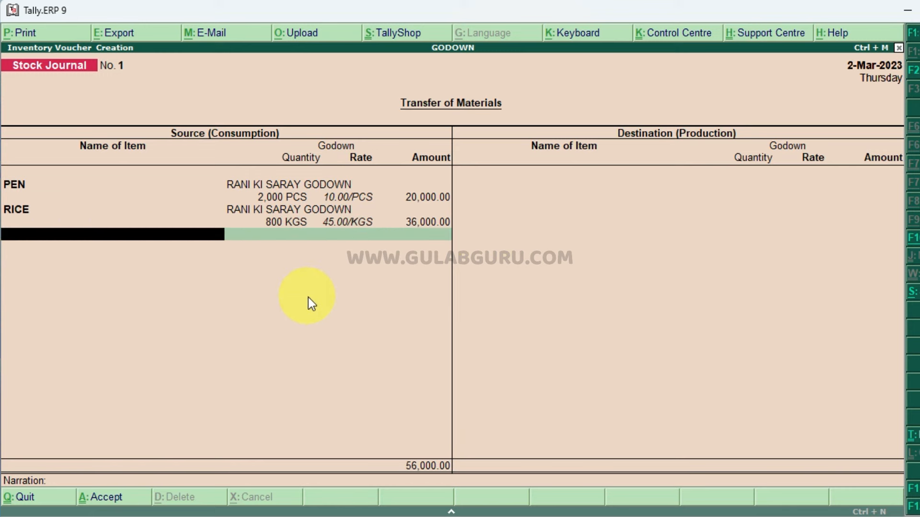
key(Return)
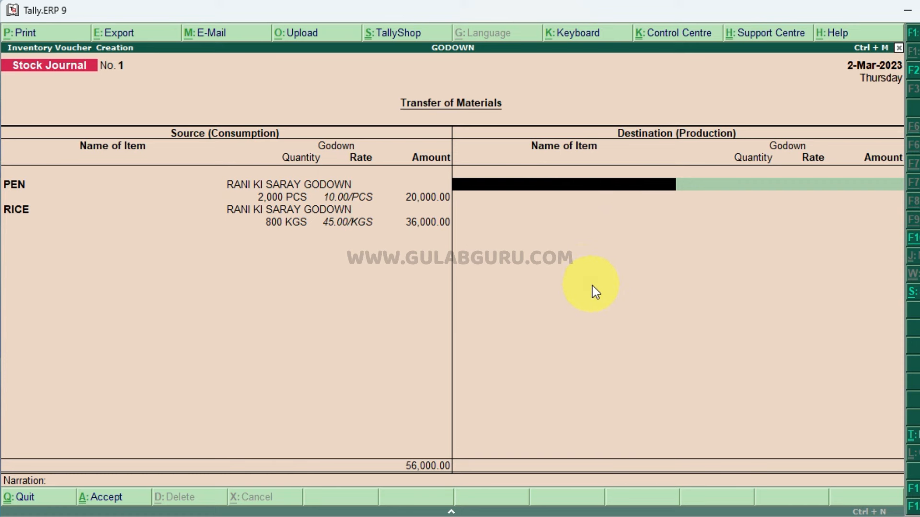
- Add PEN as a destination item of the stock journal, received in AZAMGARH MAIN SHOP
key(space)
key(Down)
key(Down)
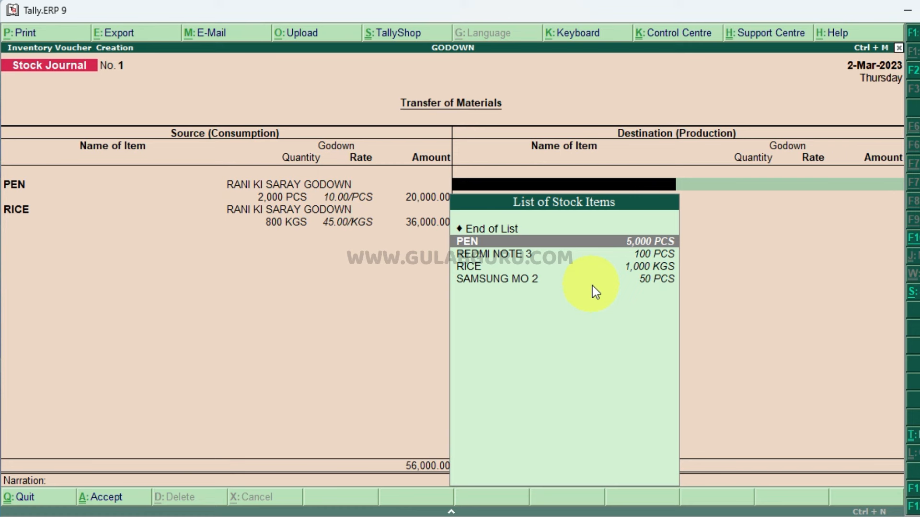
key(Return)
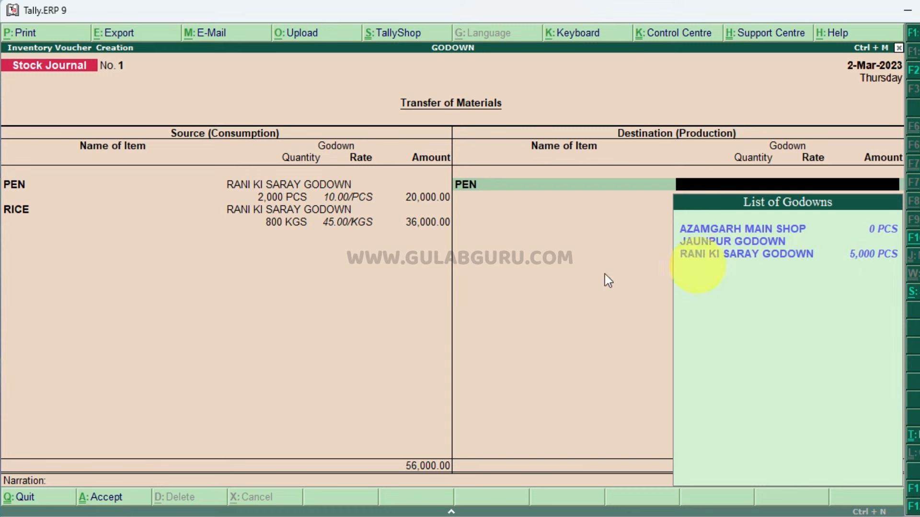
key(Down)
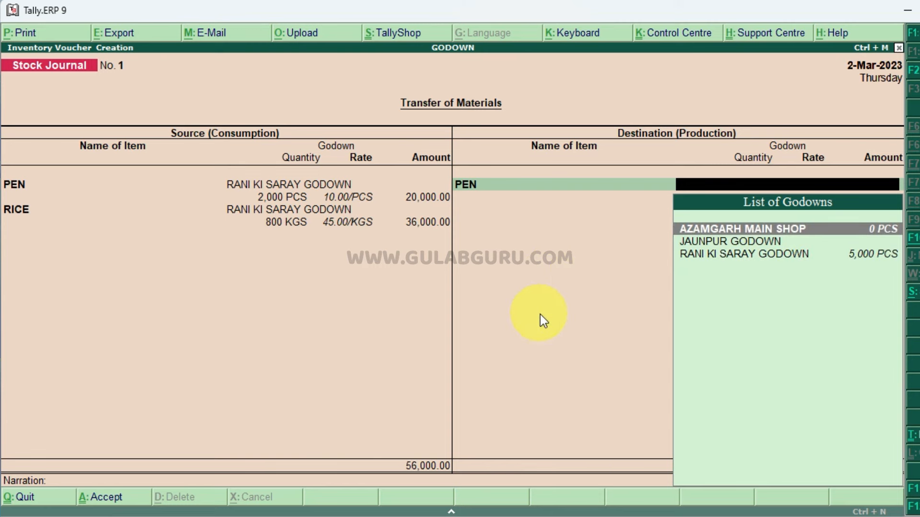
key(Return)
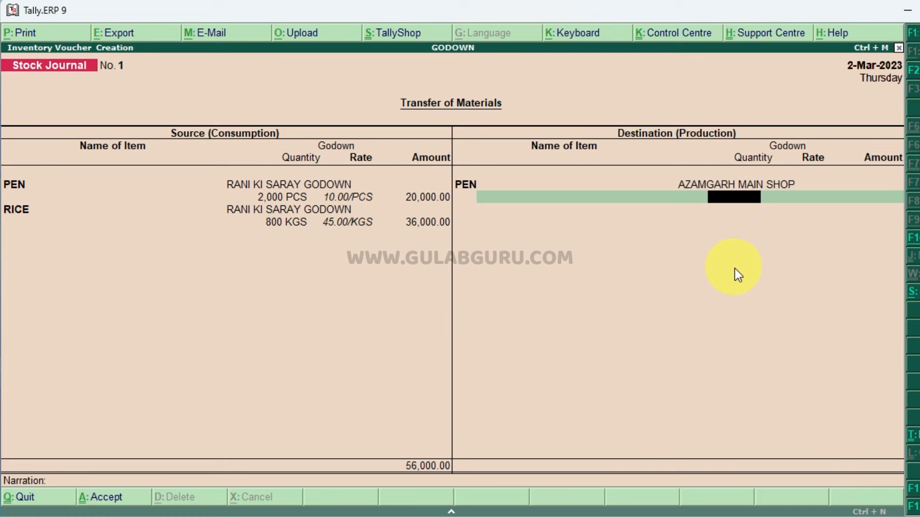
- Enter 1000 PCS as the PEN quantity for AZAMGARH MAIN SHOP and accept the suggested rate and amount
text(1000)
key(Return)
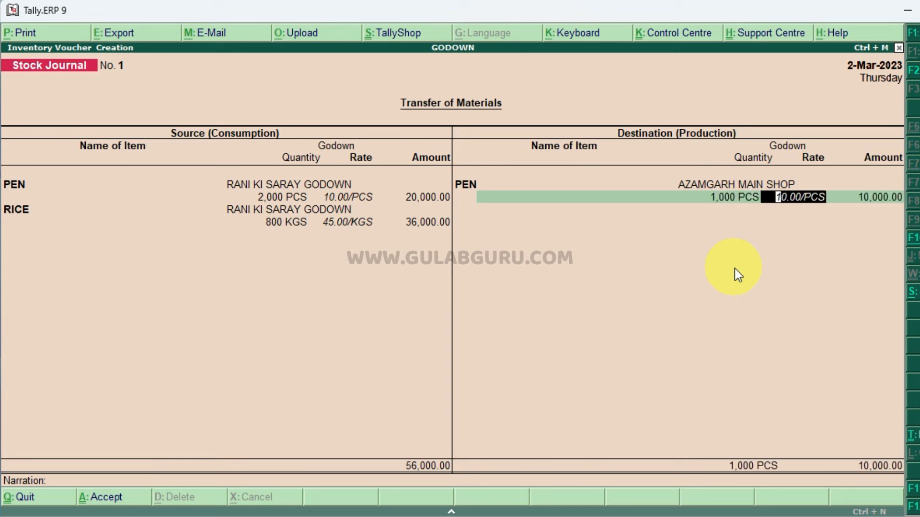
key(Return)
key(Return)
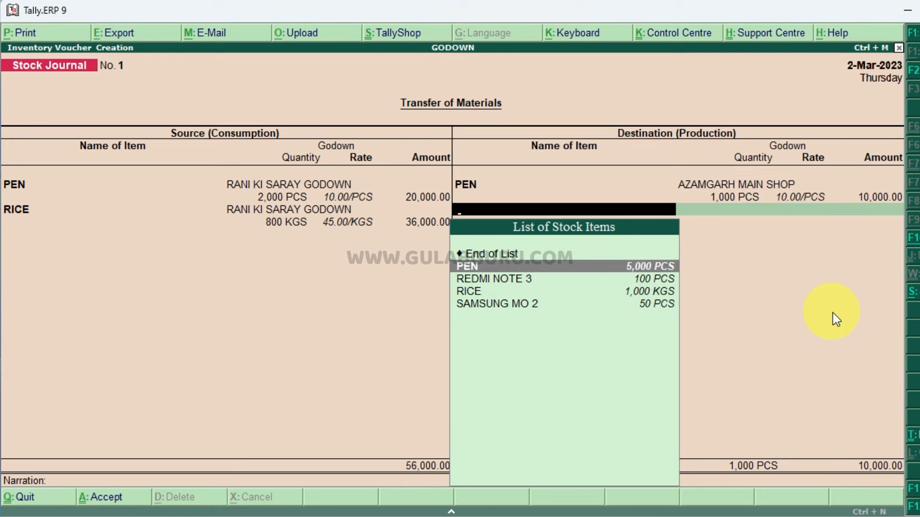
- Add PEN as a second destination entry in JAUNPUR GODOWN with 1000 PCS, accepting the suggested rate and amount
key(Return)
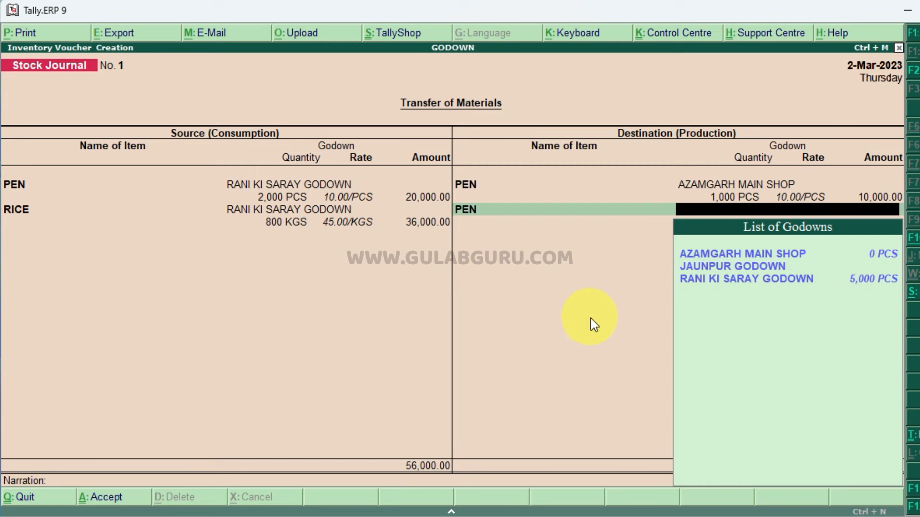
key(Down)
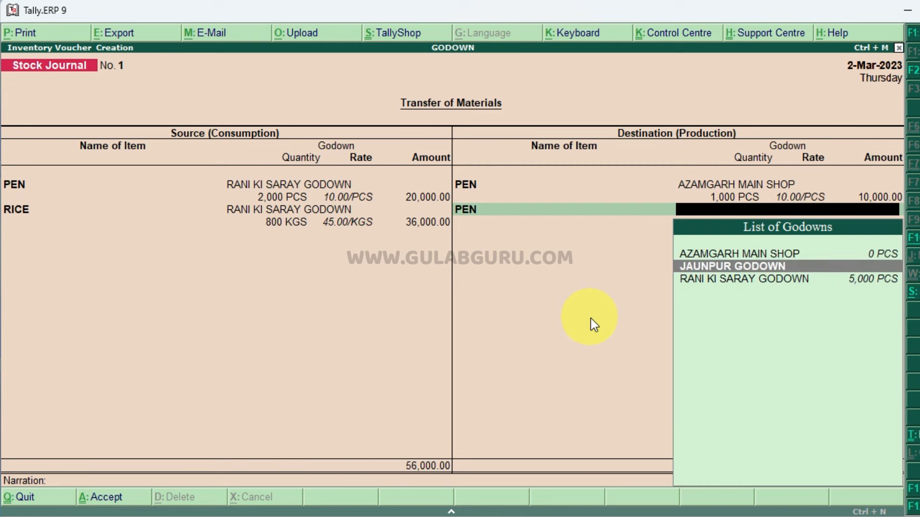
key(Return)
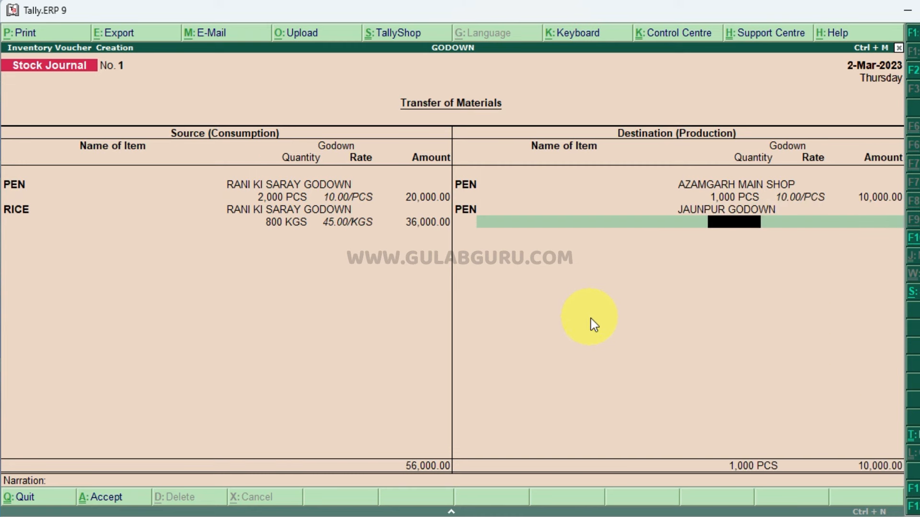
text(1000)
key(Return)
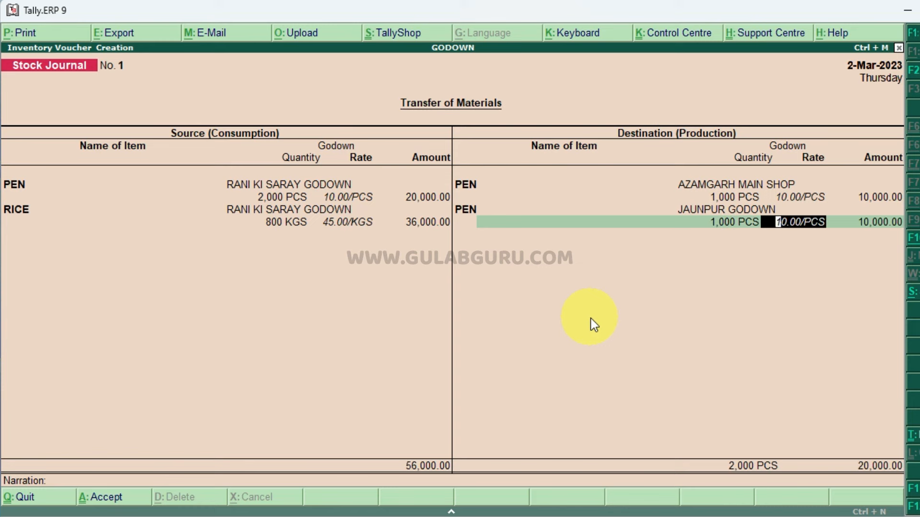
key(Return)
key(Return)
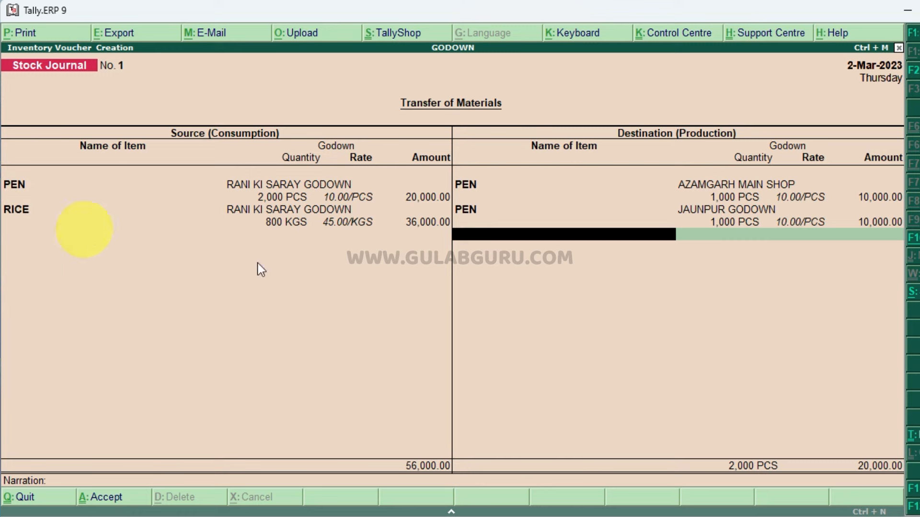
- Add RICE as the third destination item, received in AZAMGARH MAIN SHOP
key(space)
key(Down)
key(Down)
key(Down)
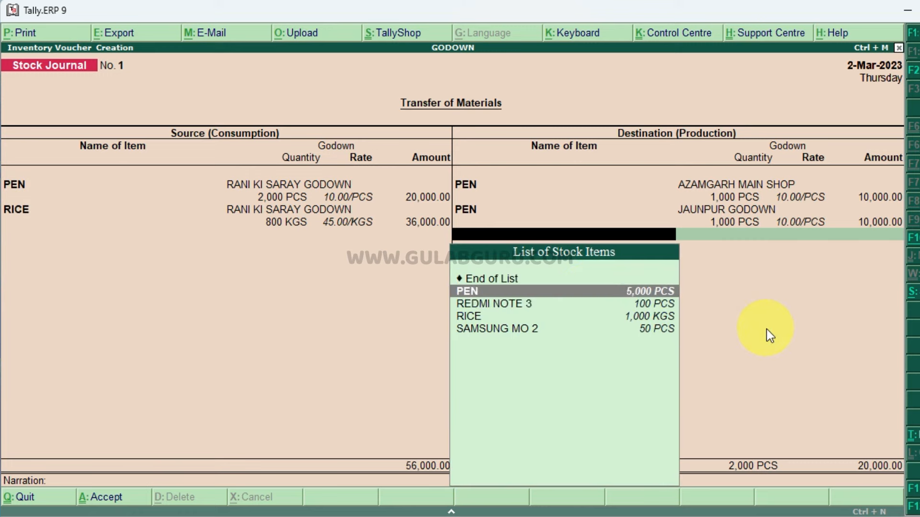
key(Return)
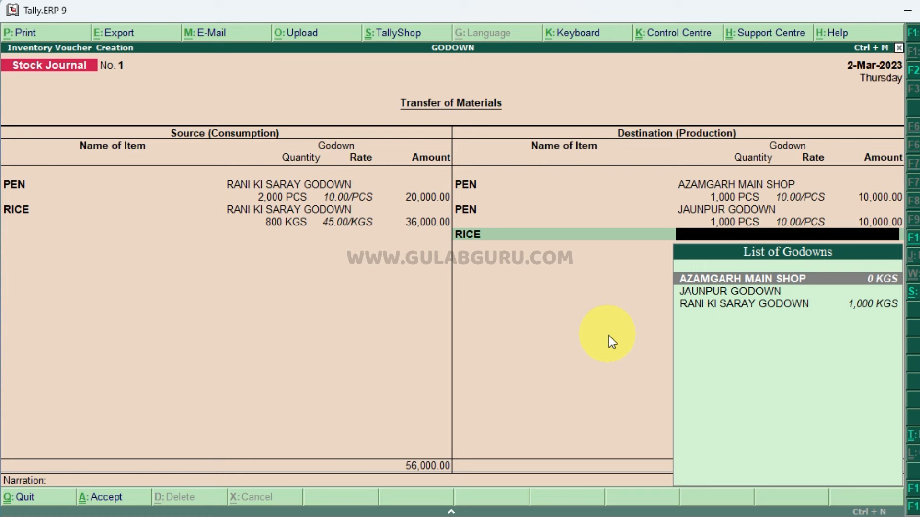
key(Return)
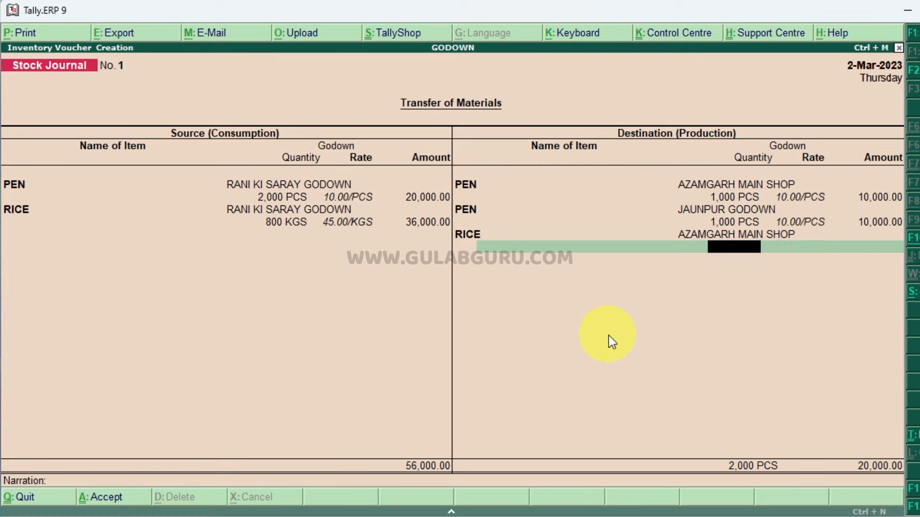
- Enter a RICE destination quantity of 800 KGS and accept the suggested rate and amount
text(8000)
key(BackSpace)
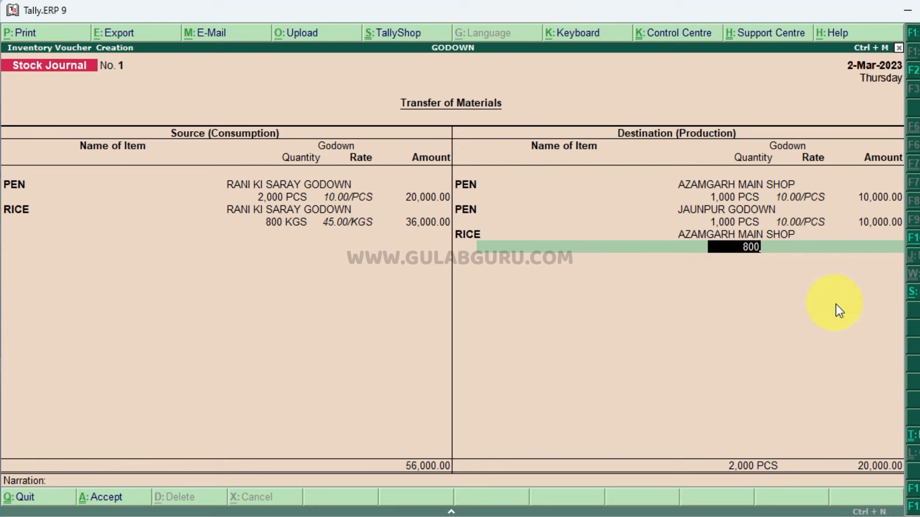
key(Return)
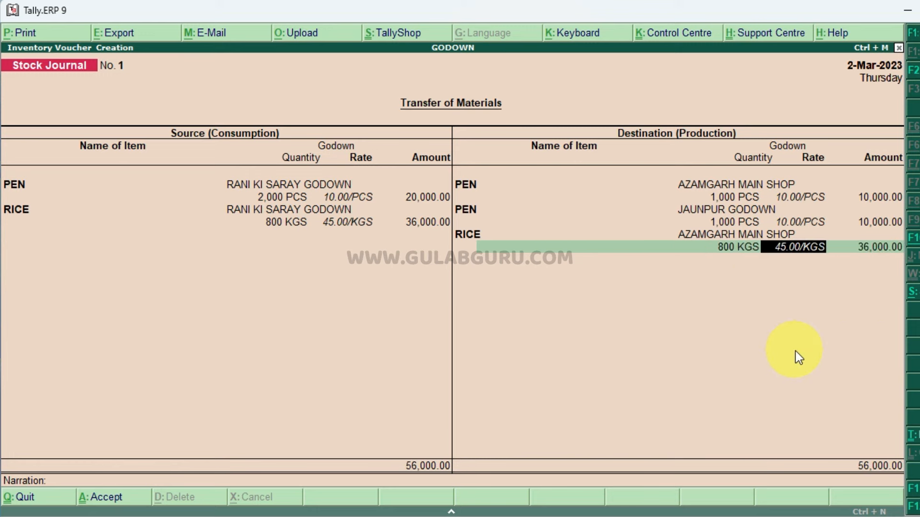
key(Return)
key(Return)
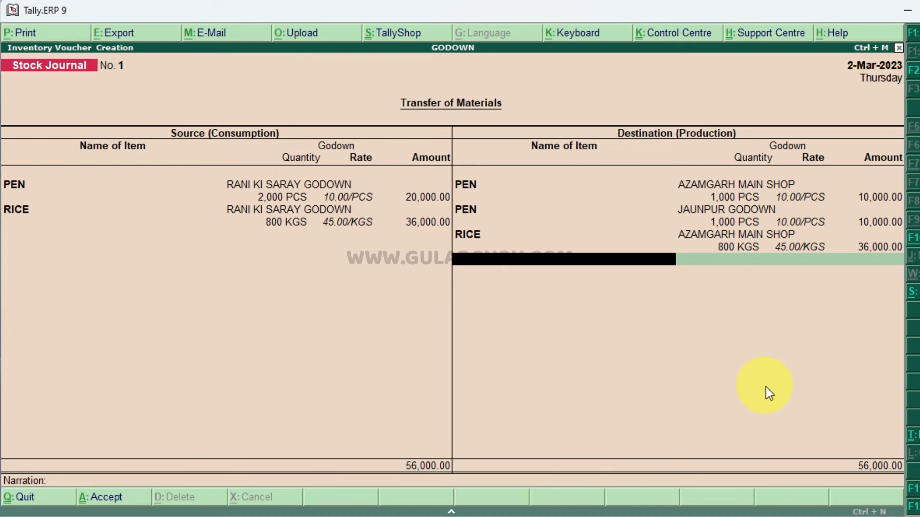
- End the destination list, leave the narration blank, save the stock journal and return to Gateway of Tally
key(Return)
key(Return)
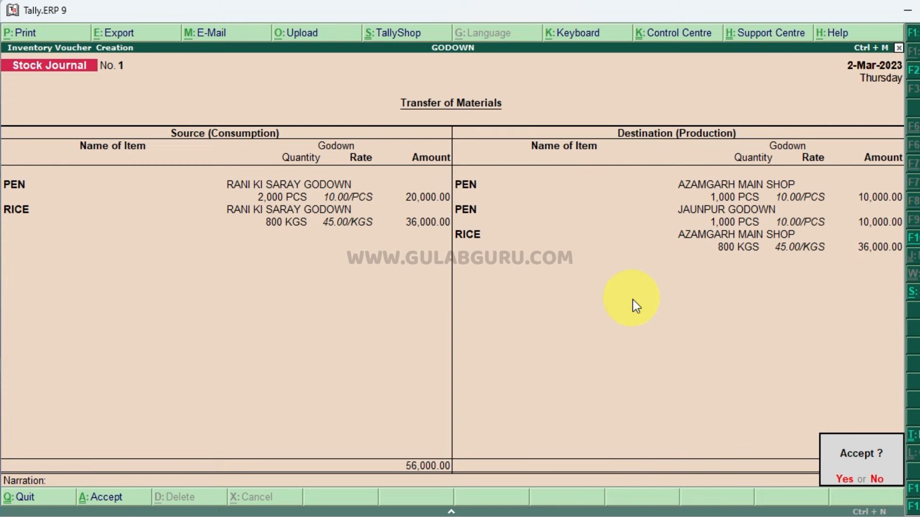
key(y)
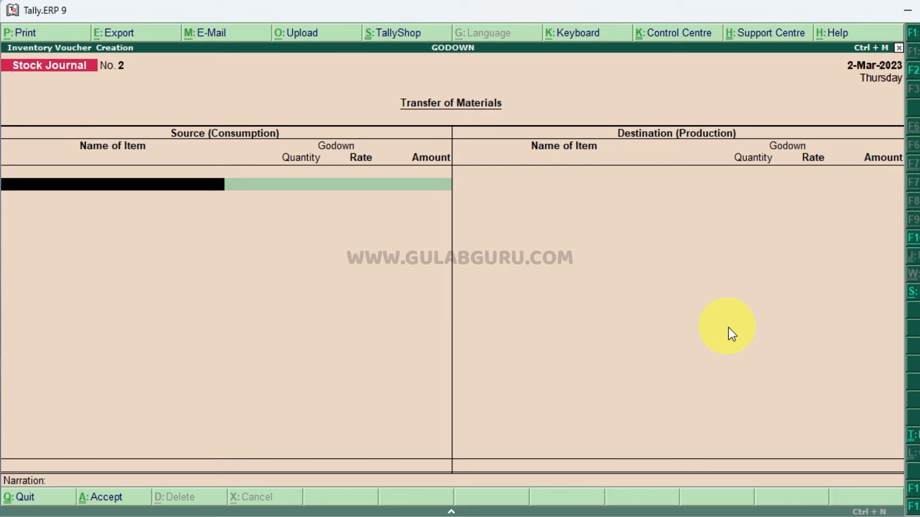
key(Escape)
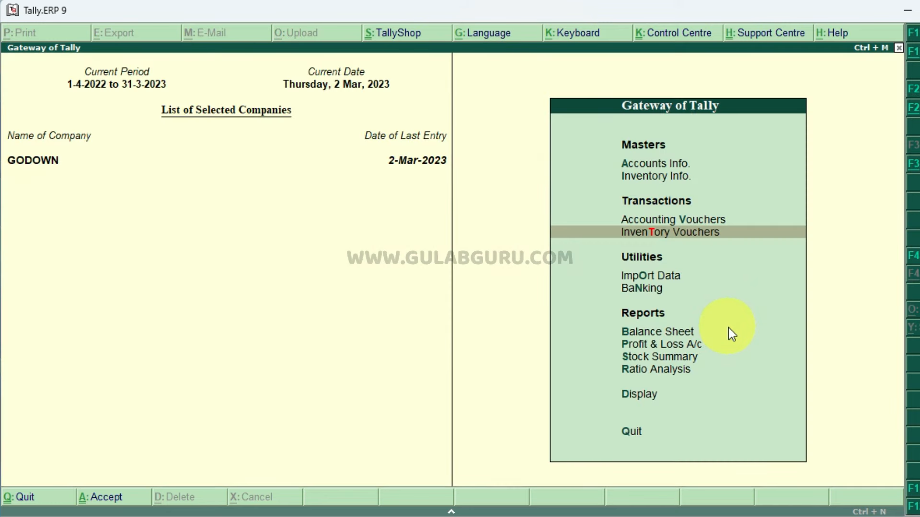
key(Escape)
key(Escape)
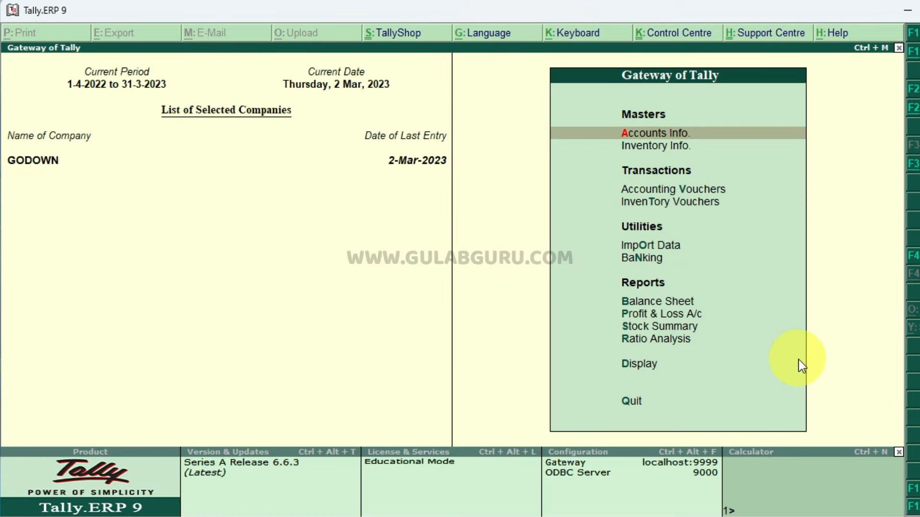
- Open the Stock Transfers register from the inventory books
key(Down)
key(Down)
key(Down)
key(Down)
key(Down)
key(Down)
key(Down)
key(Down)
key(Down)
key(Down)
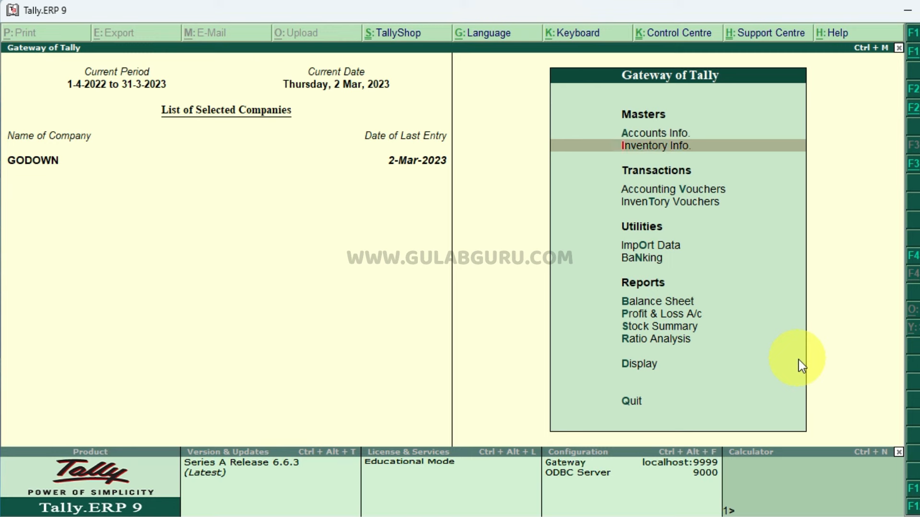
key(Return)
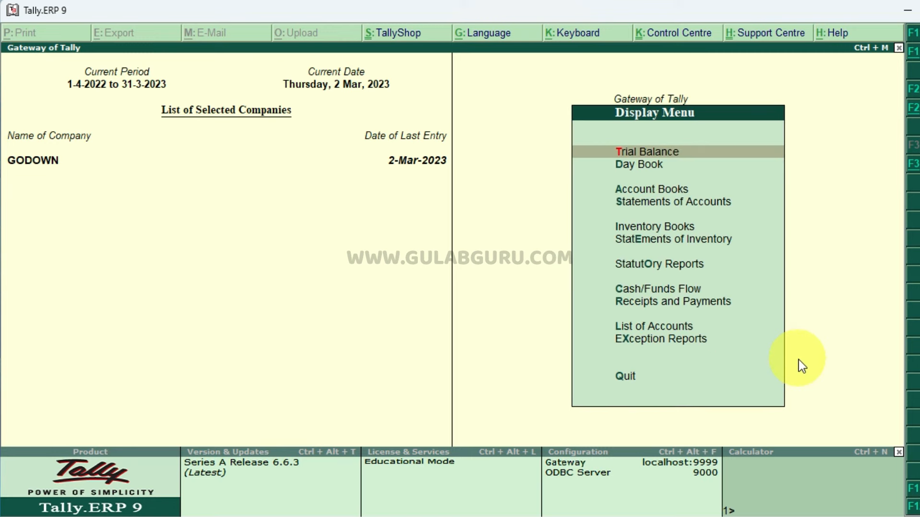
key(Down)
key(Down)
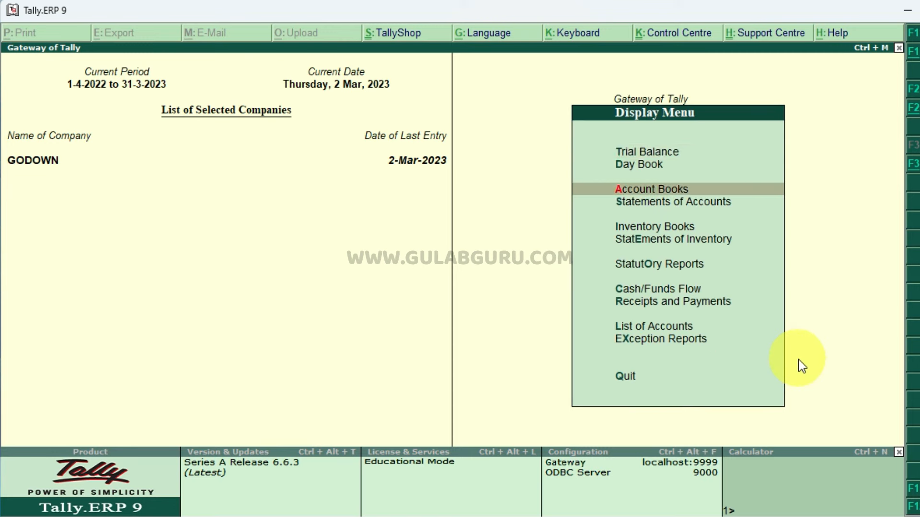
key(Down)
key(Down)
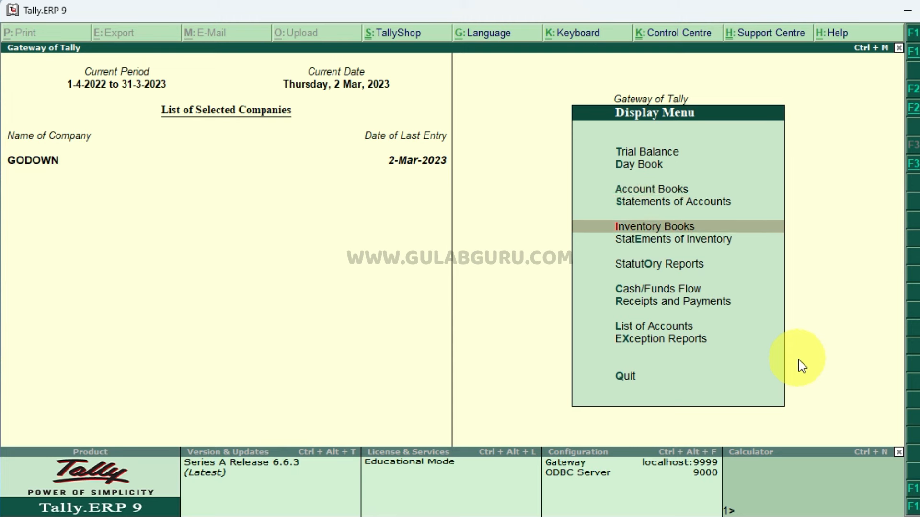
key(Return)
key(Down)
key(Down)
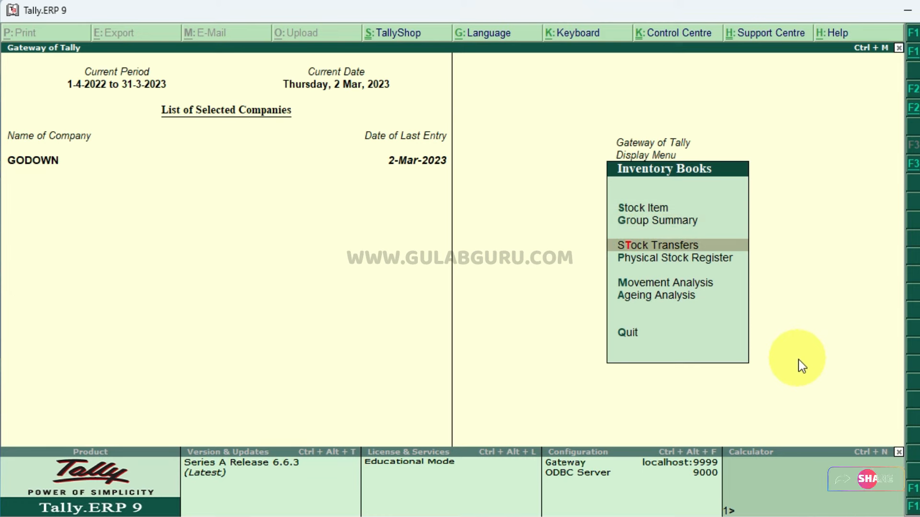
key(Return)
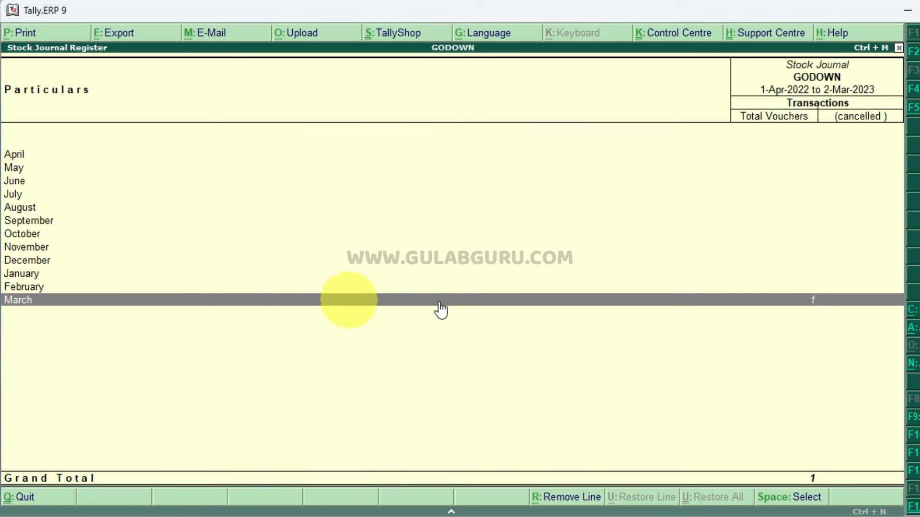
- Examine the source and destination entries of March's PEN stock journal voucher, and close it without altering anything
key(Return)
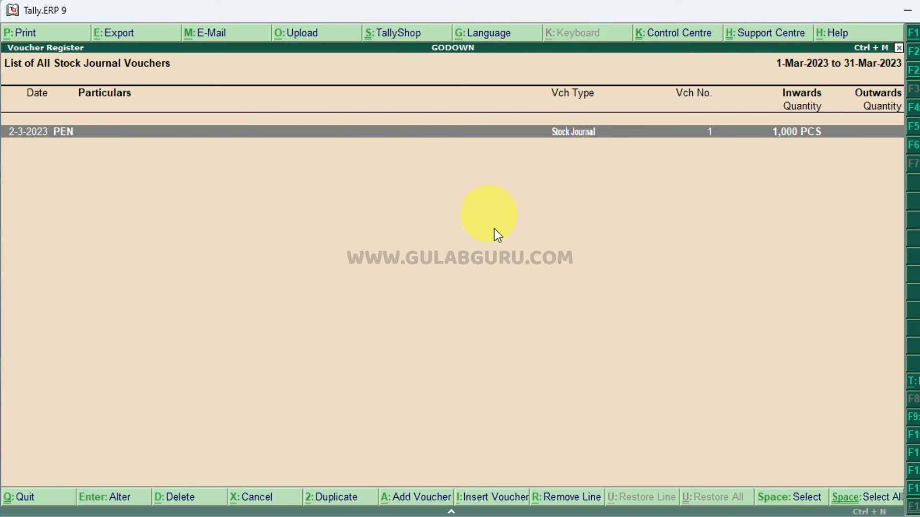
key(Return)
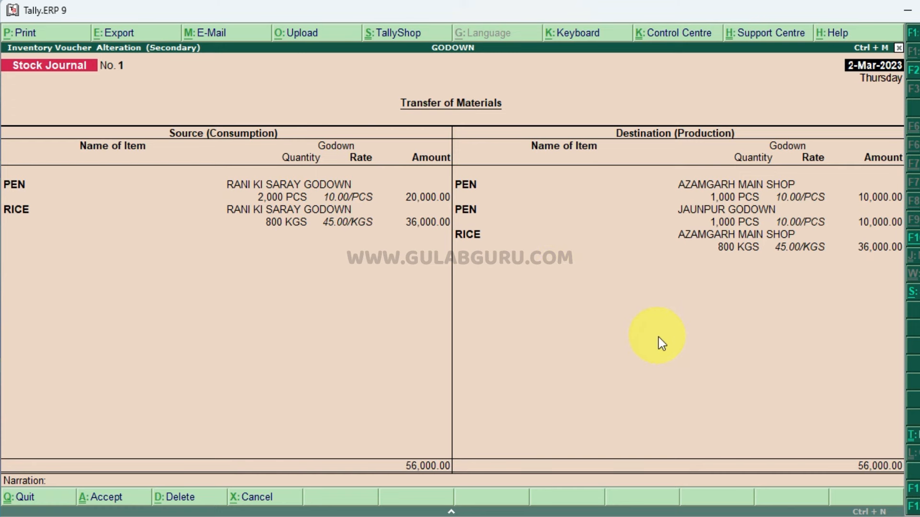
key(Escape)
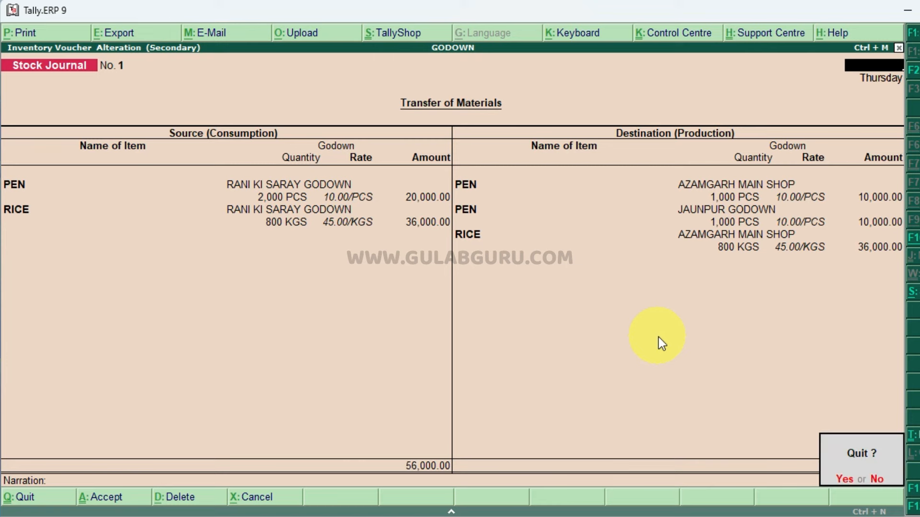
key(y)
key(Escape)
key(Escape)
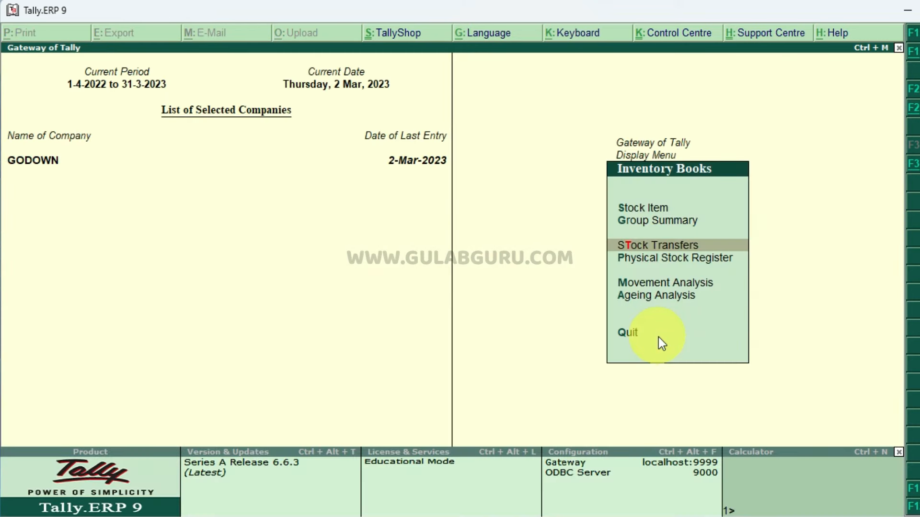
key(Escape)
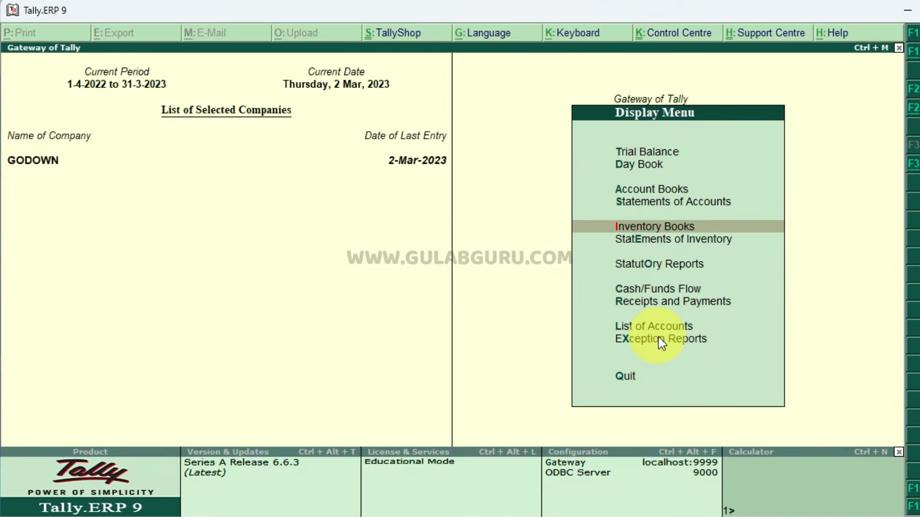
- Review the Godown Summary for AZAMGARH MAIN SHOP from the inventory statements, checking each item's closing quantity, rate and value
key(Down)
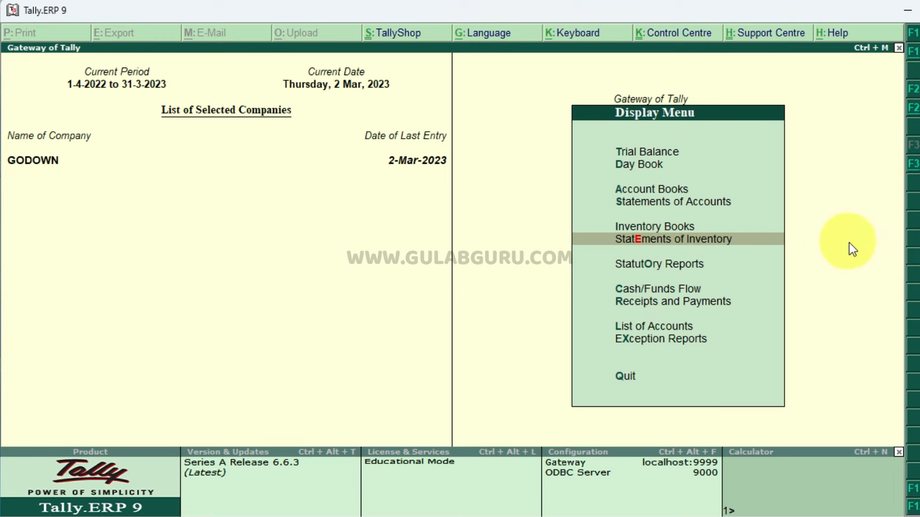
key(Return)
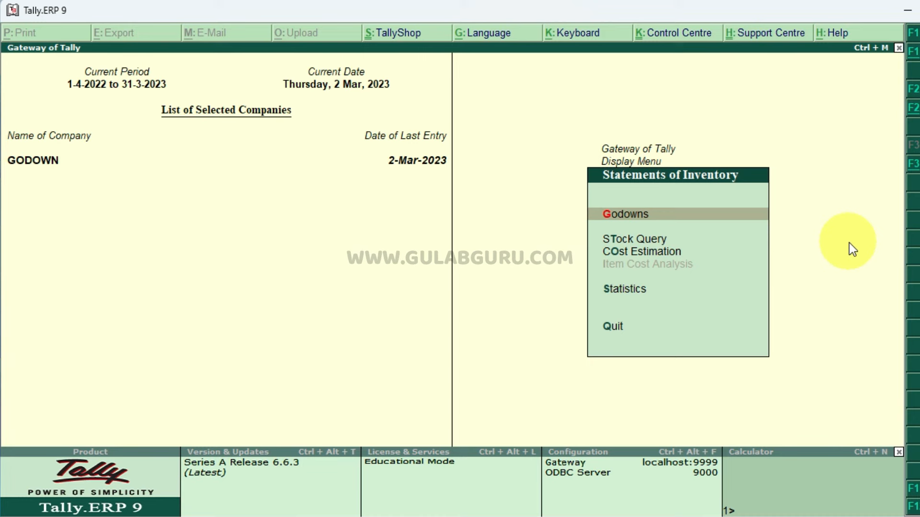
key(Return)
key(Down)
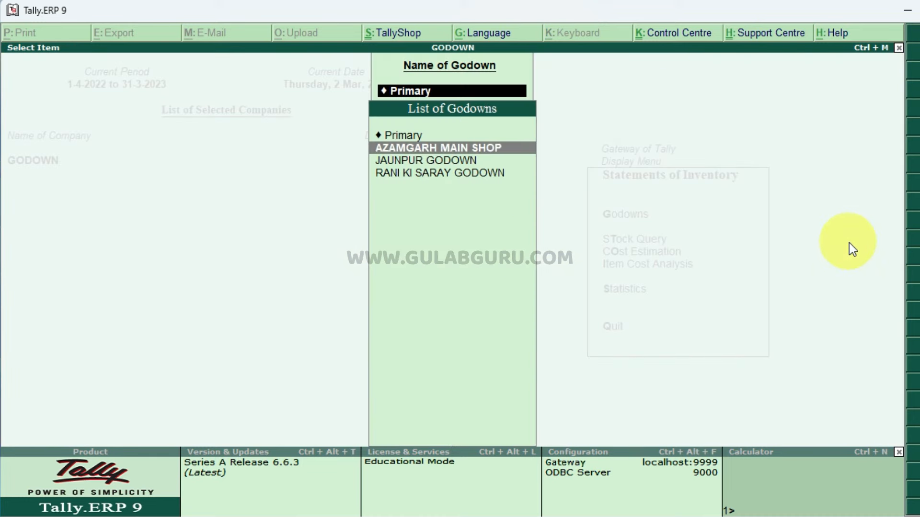
key(Return)
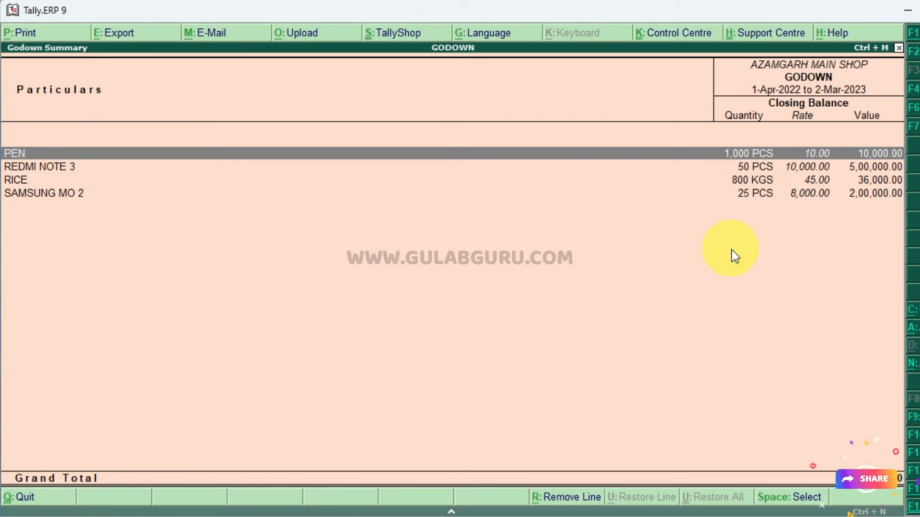
key(Escape)
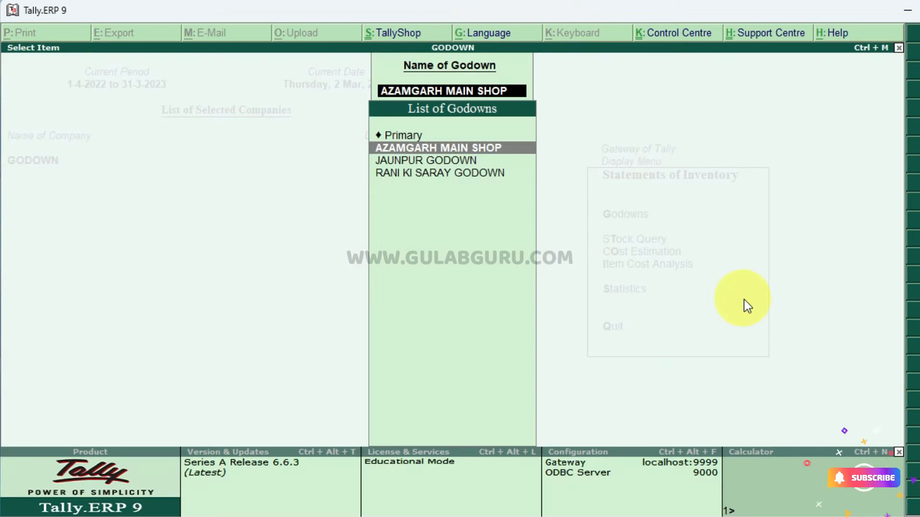
- Review the Godown Summary for JAUNPUR GODOWN and check the closing balance of its items
key(Down)
key(Return)
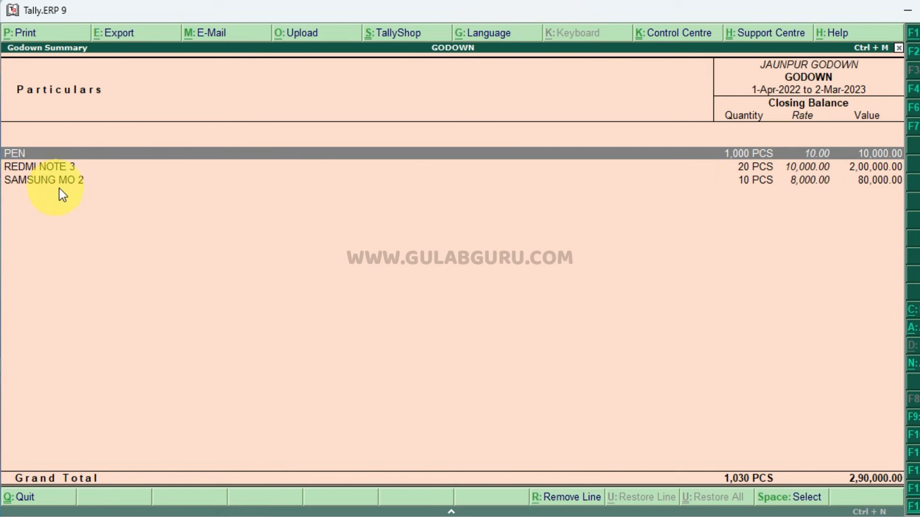
key(Escape)
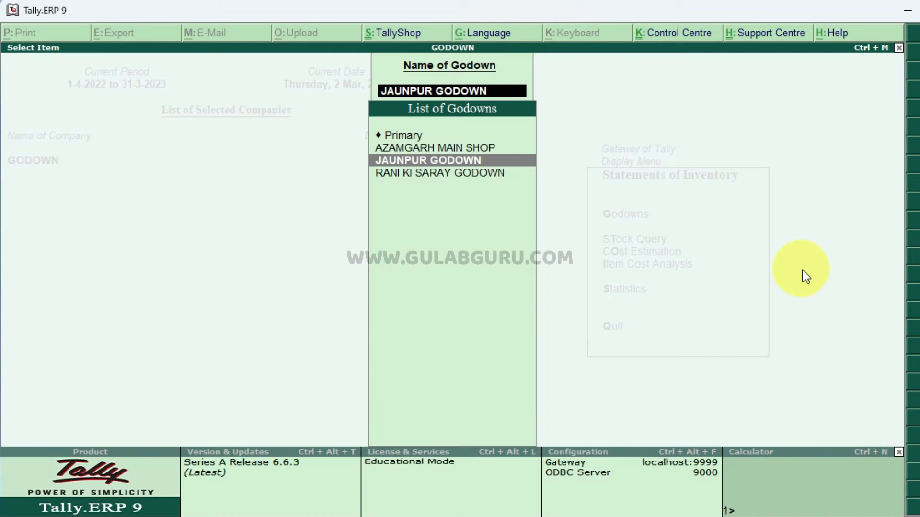
- Check the closing stock of RANI KI SARAY GODOWN, and close the reports back to Gateway of Tally
key(Down)
key(Return)
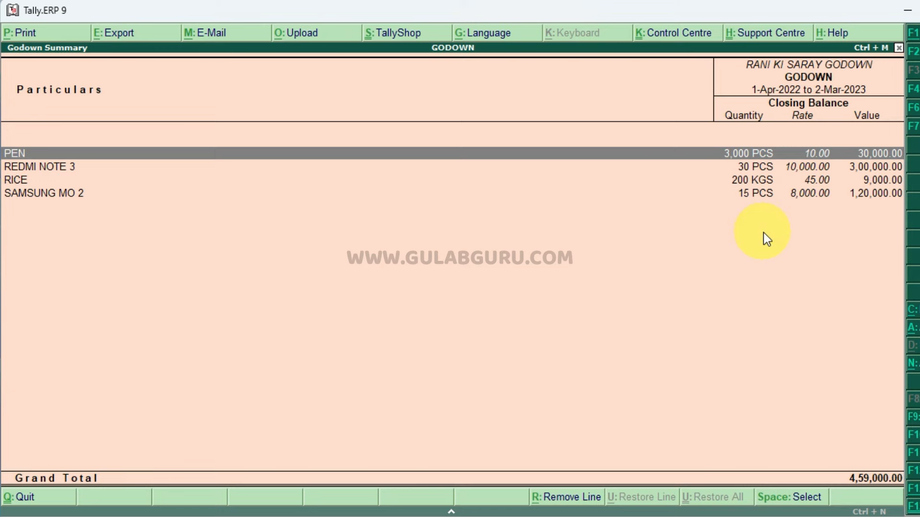
key(Escape)
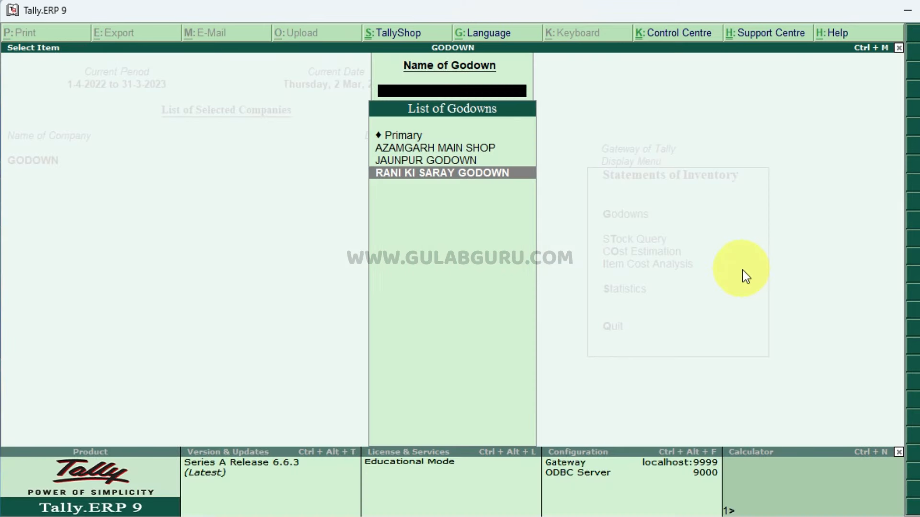
key(Escape)
key(Escape)
key(Escape)
key(Escape)
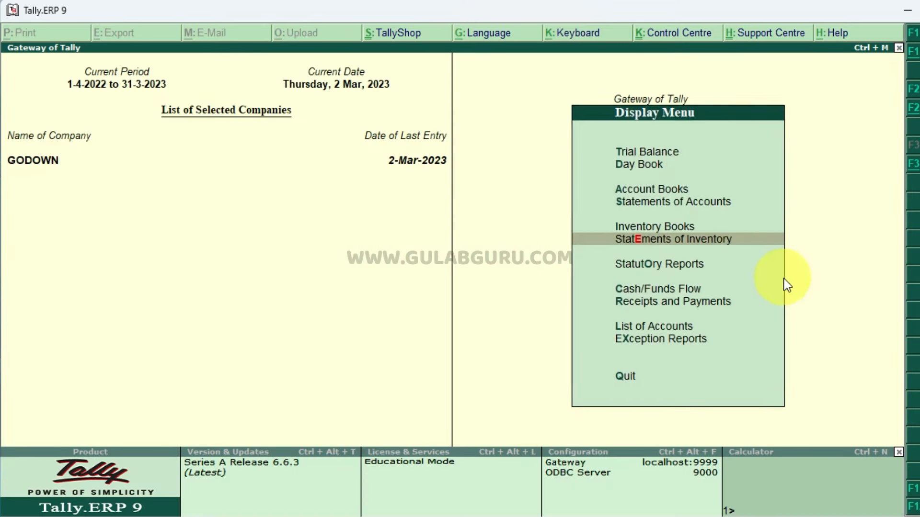
key(Escape)
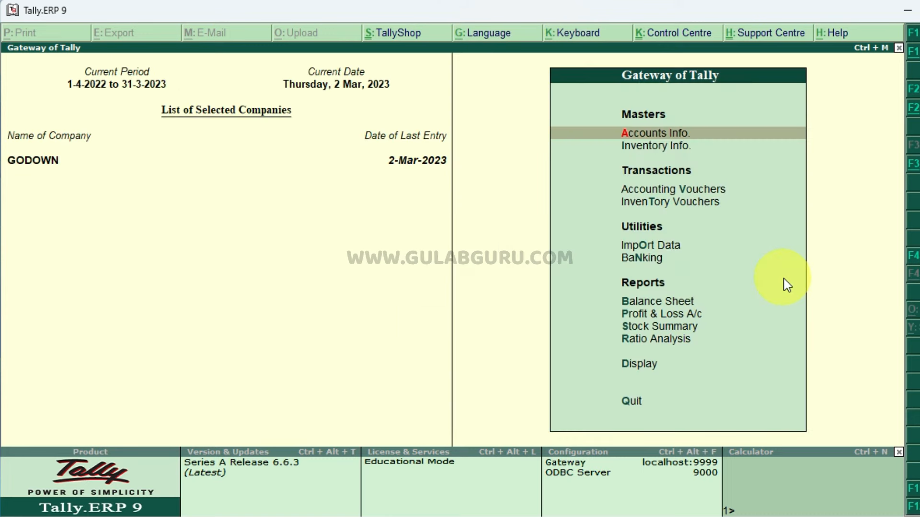
key(Escape)
key(Escape)
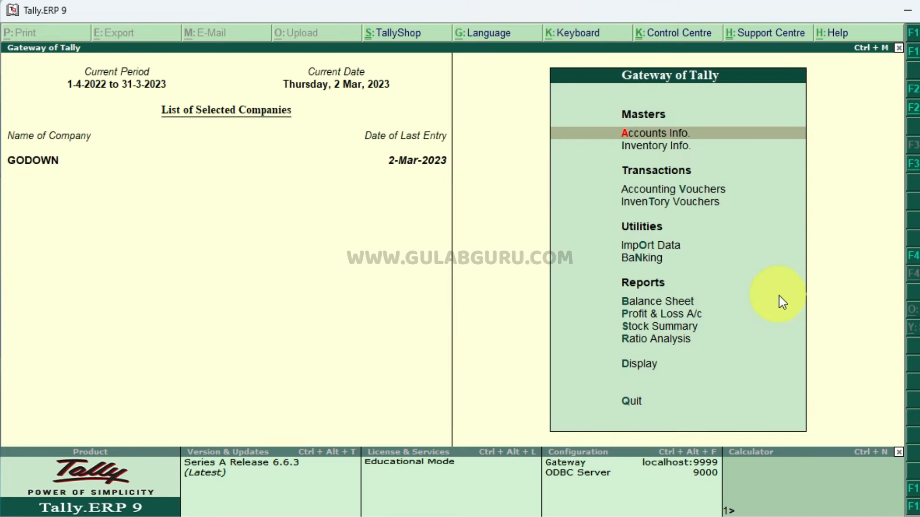